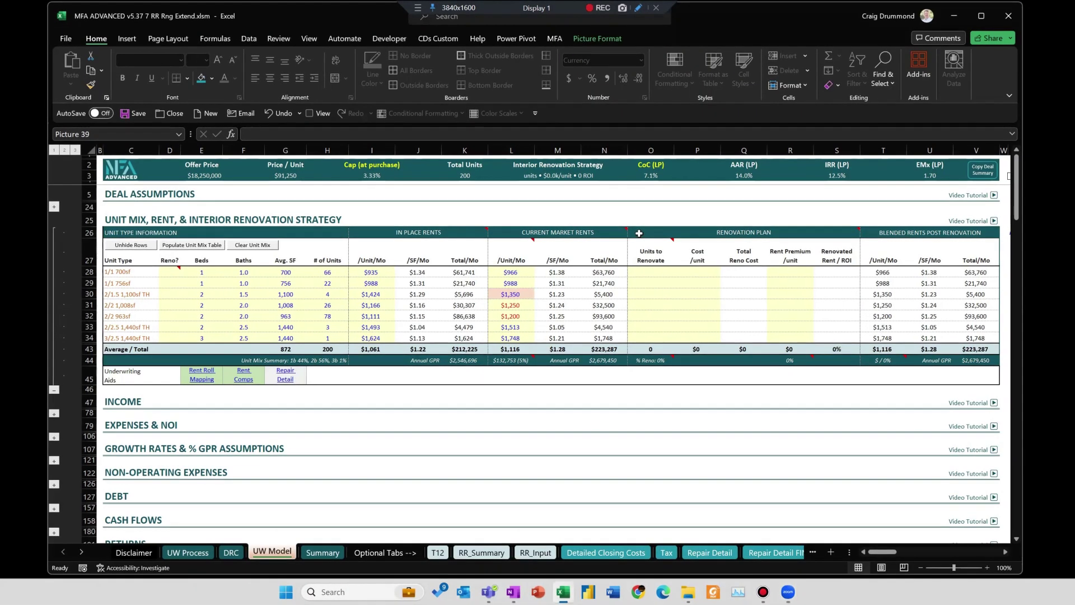
left_click_drag(599, 241, 774, 343)
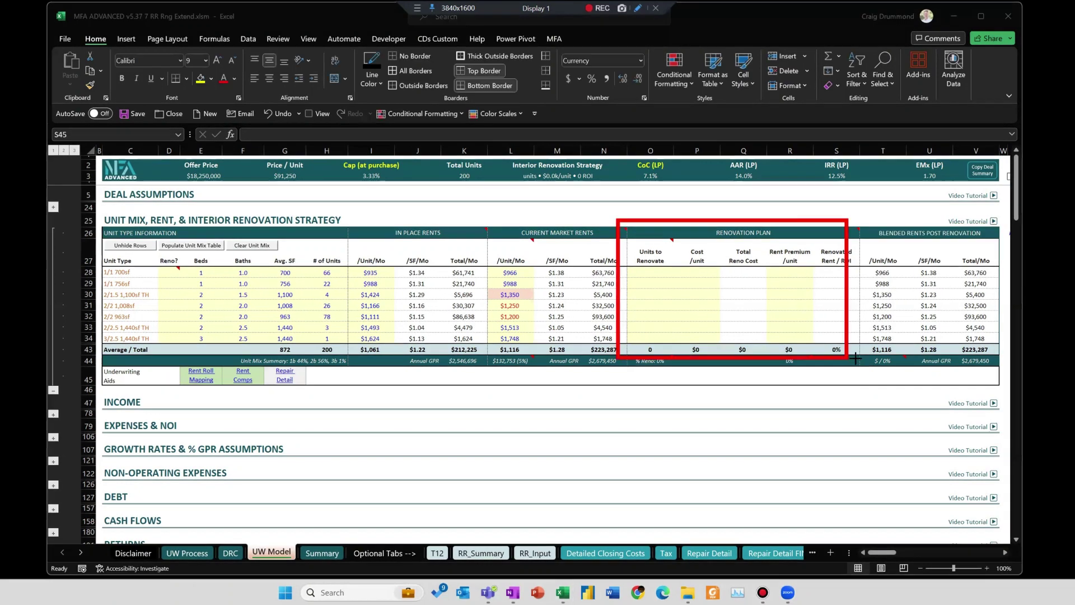
left_click_drag(855, 358, 866, 371)
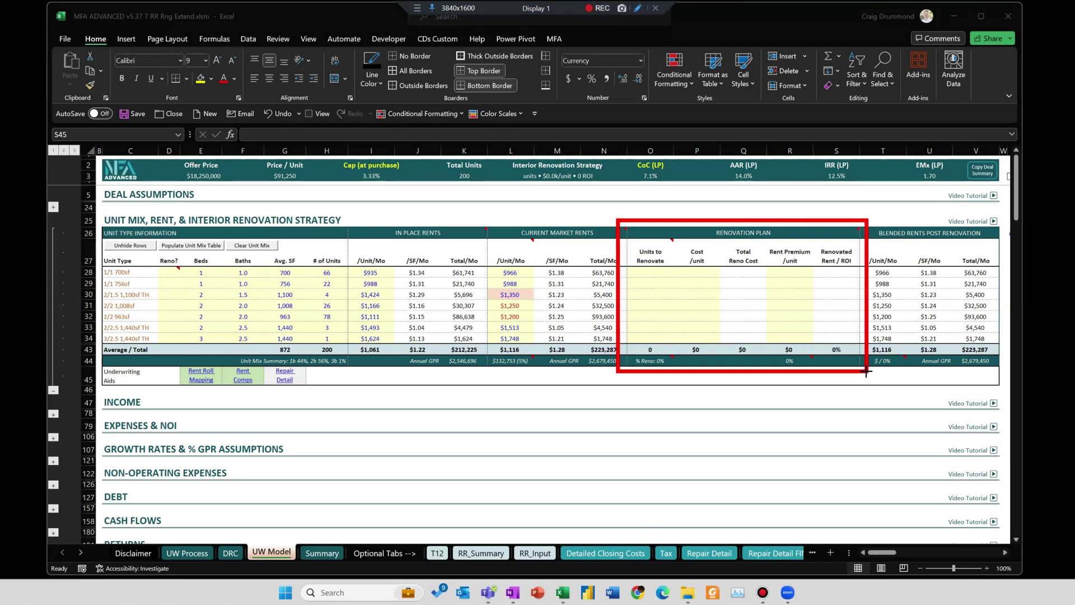
key("Escape")
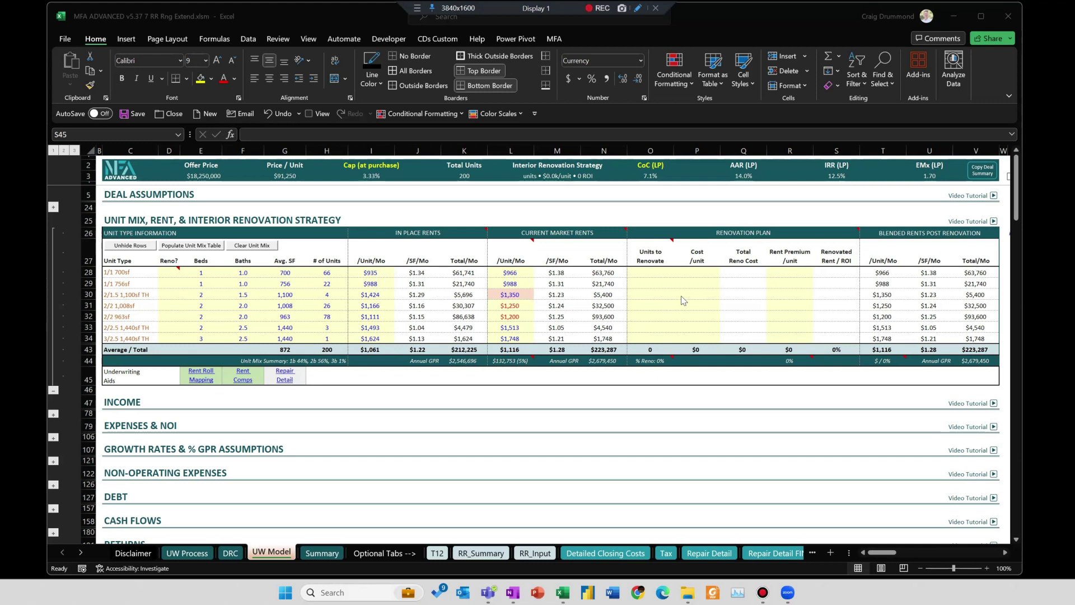
left_click(650, 273)
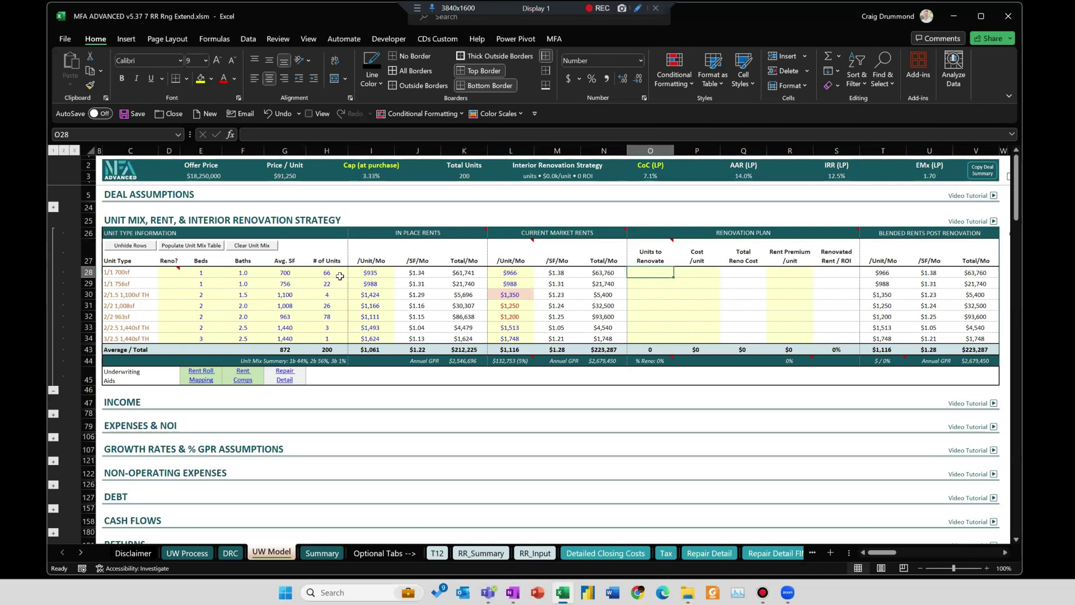
left_click_drag(336, 273, 339, 339)
key("ctrl+c")
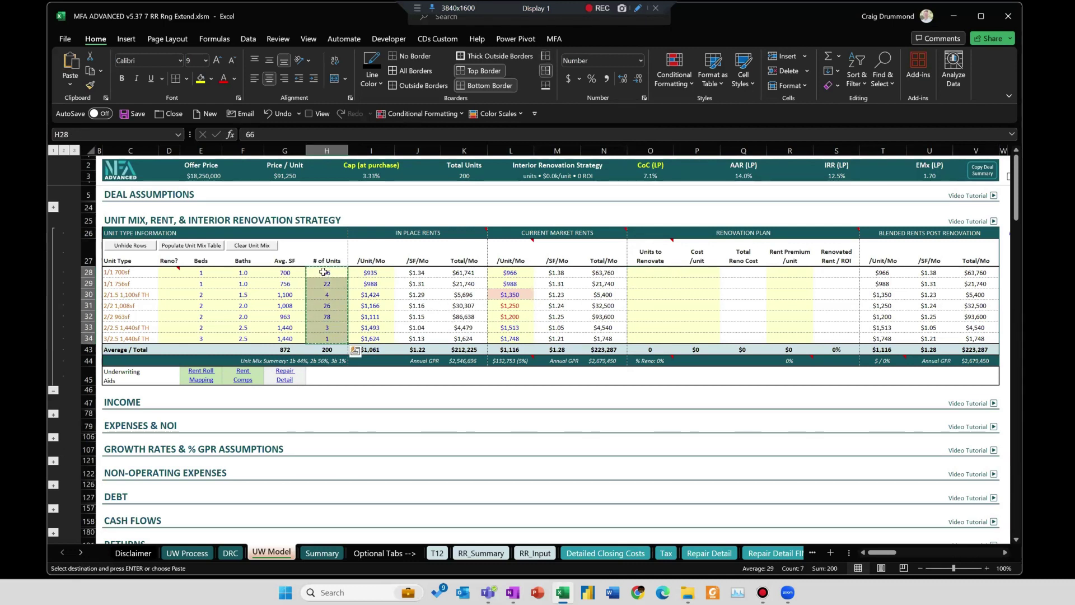
left_click_drag(130, 273, 147, 339)
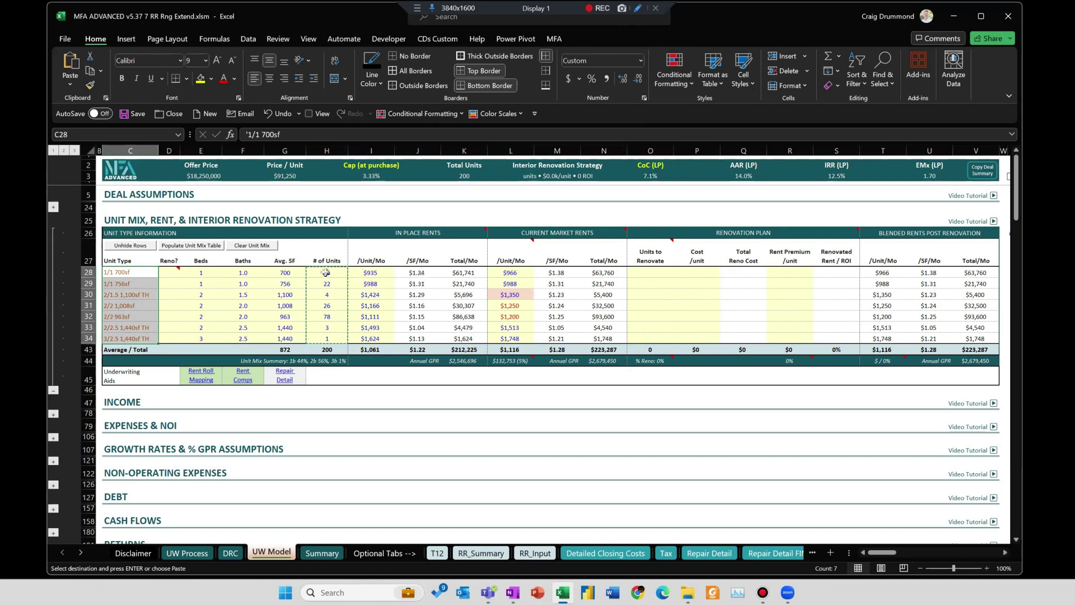
left_click_drag(326, 273, 331, 343)
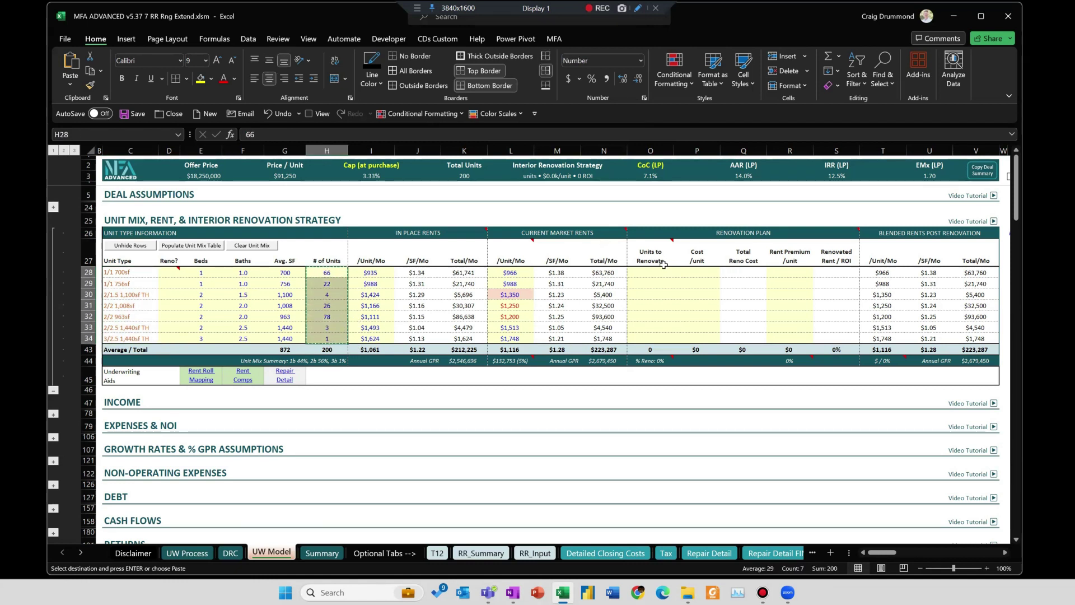
left_click_drag(650, 271, 647, 339)
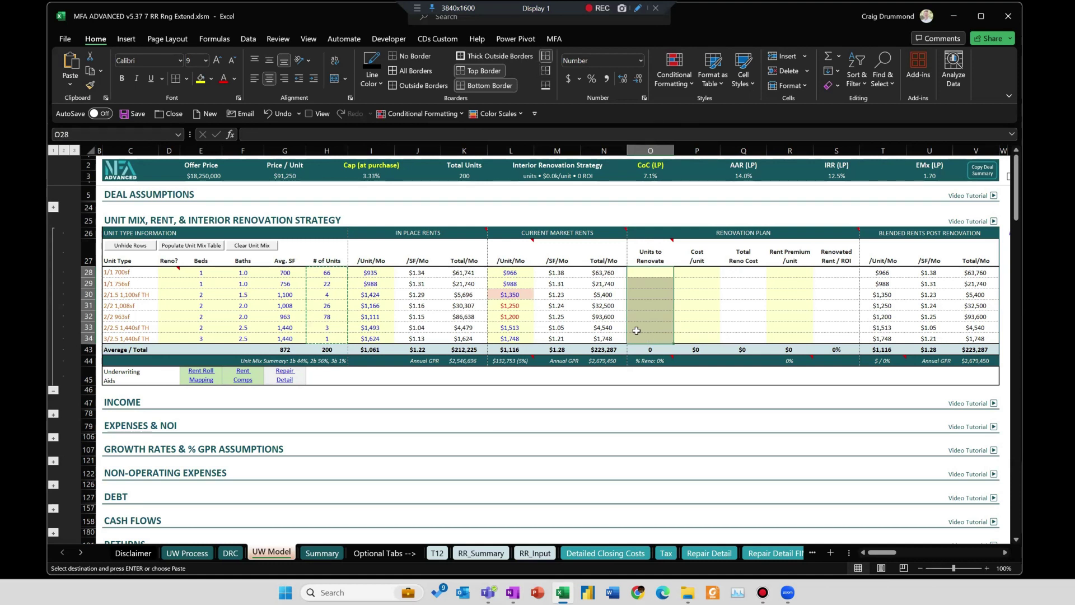
Link Units to Renovate for the 1/1 700sf row to its number of units with =H28.
left_click(642, 273)
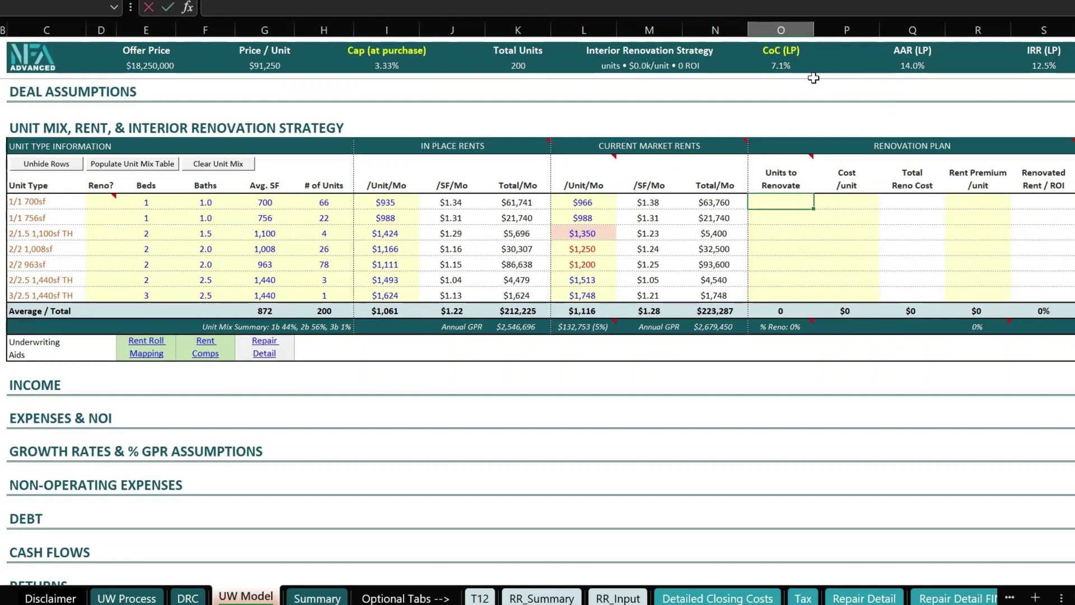
type("=")
left_click(316, 201)
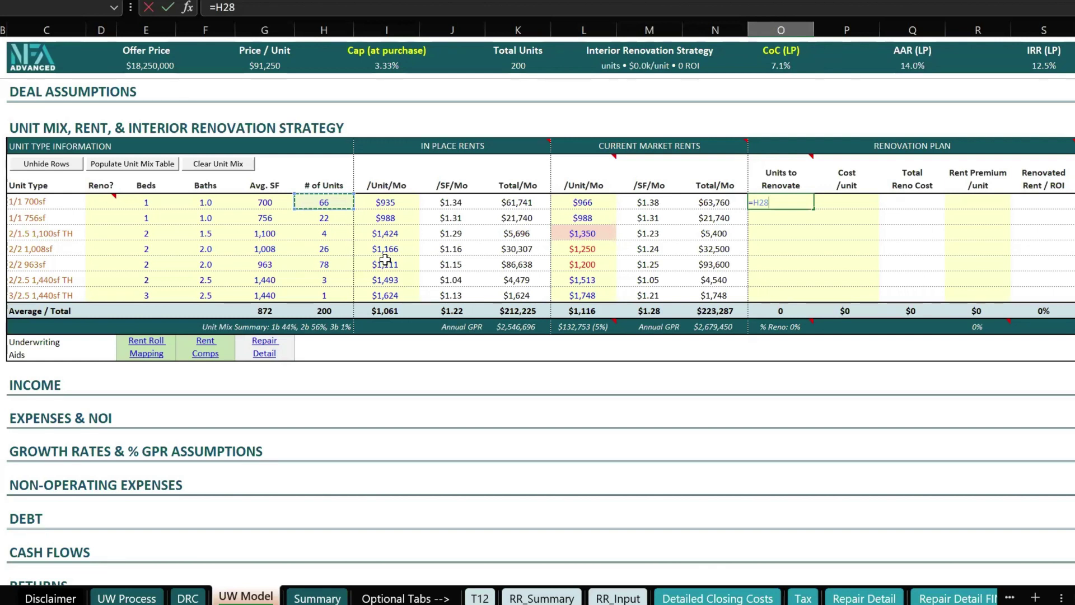
key("Return")
Copy the =H28 formula, pasting formulas only, into Units to Renovate for the 2/1.5 1,100sf TH, 2/2 963sf and 3/2.5 1,440sf TH rows.
left_click(809, 203)
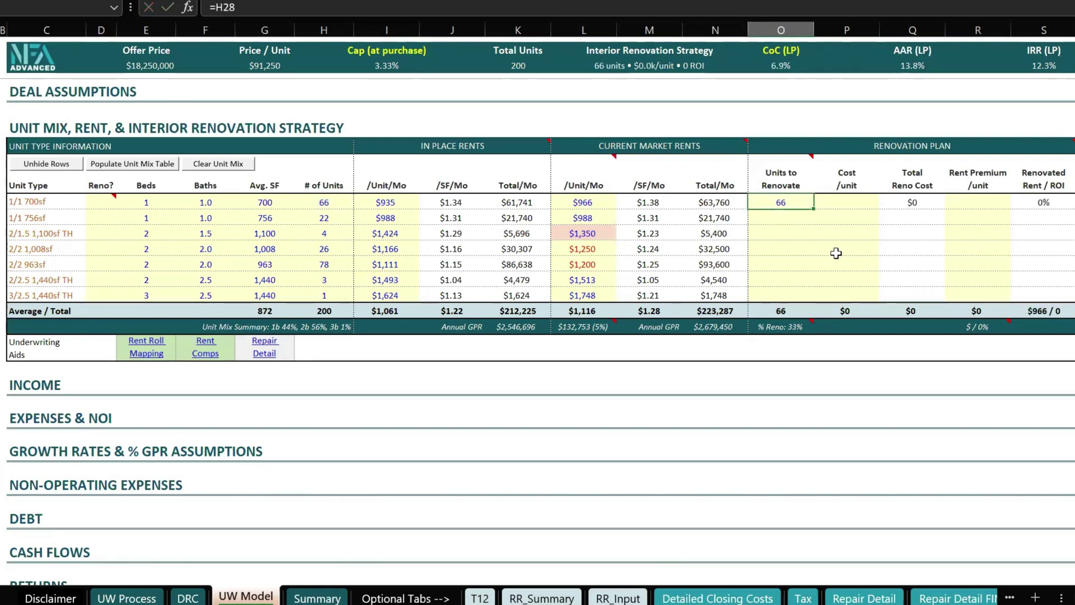
key("ctrl+c")
left_click(780, 231)
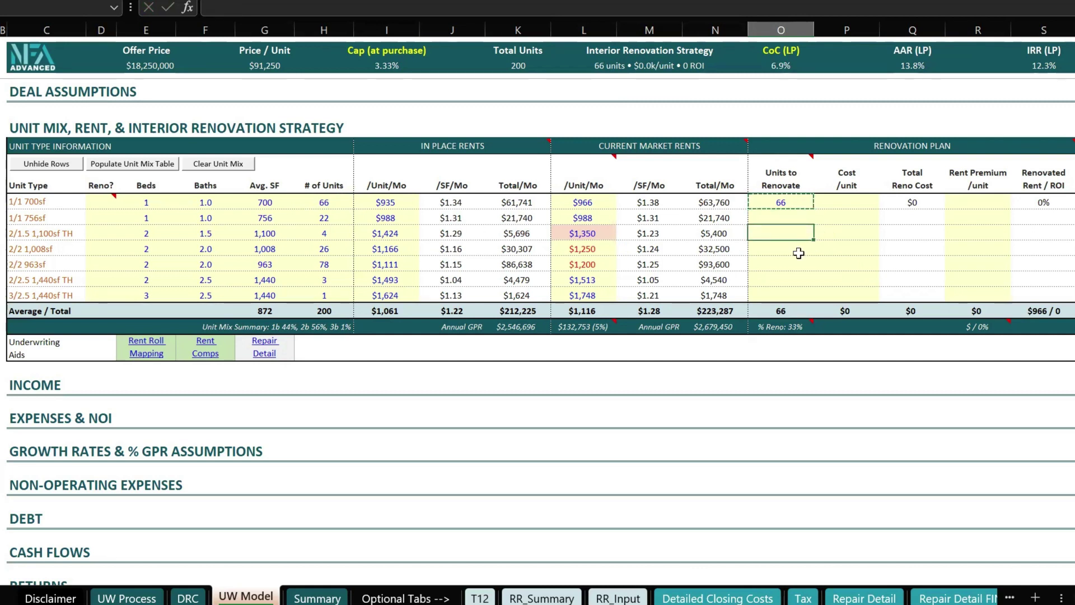
left_click(778, 265, "ctrl")
left_click(771, 293, "ctrl")
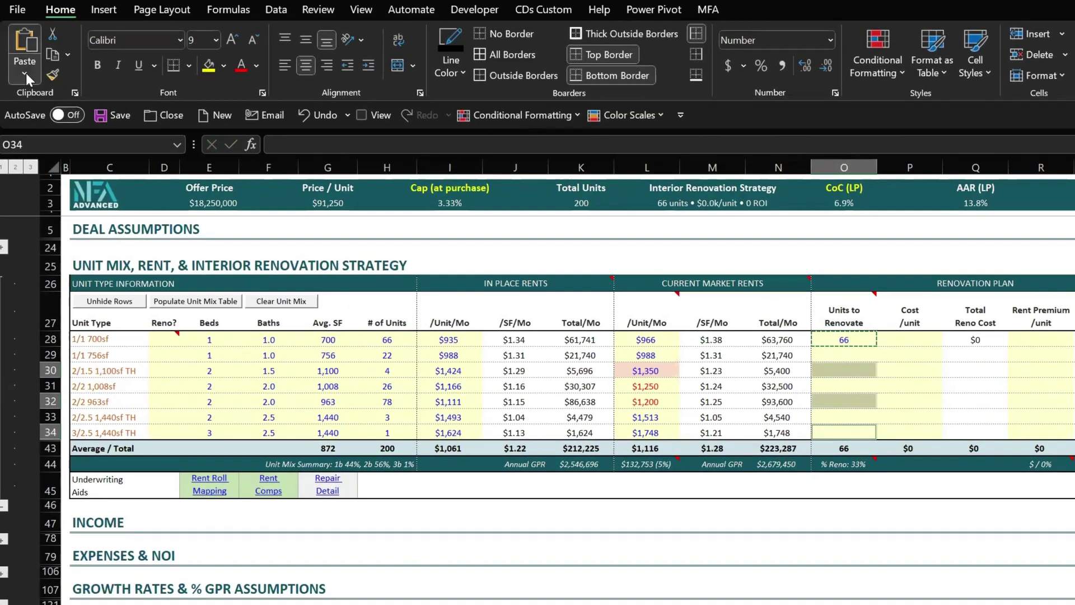
left_click(26, 73)
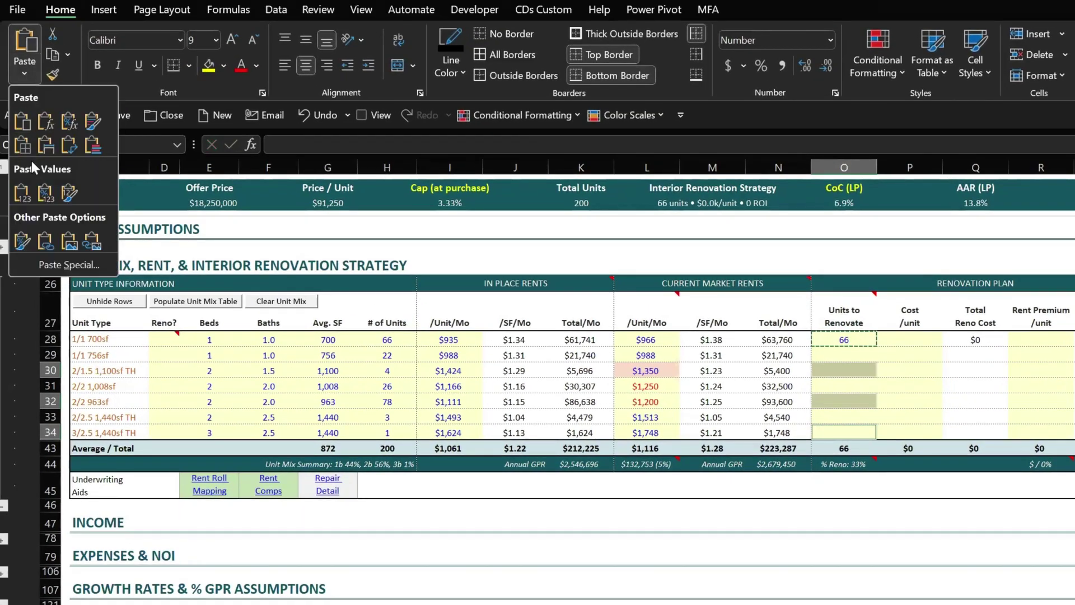
left_click(42, 122)
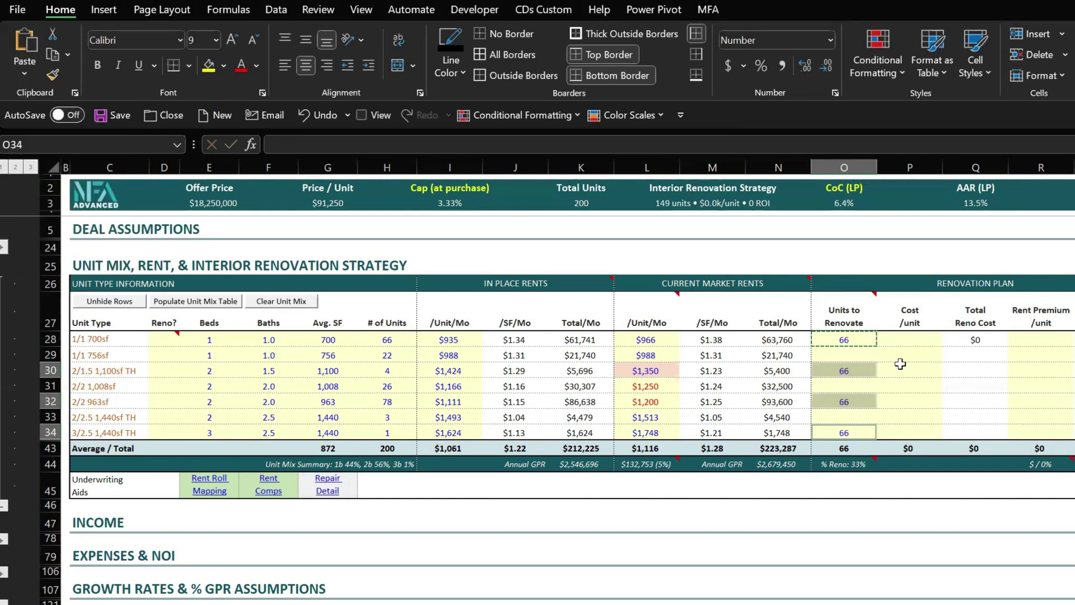
key("Return")
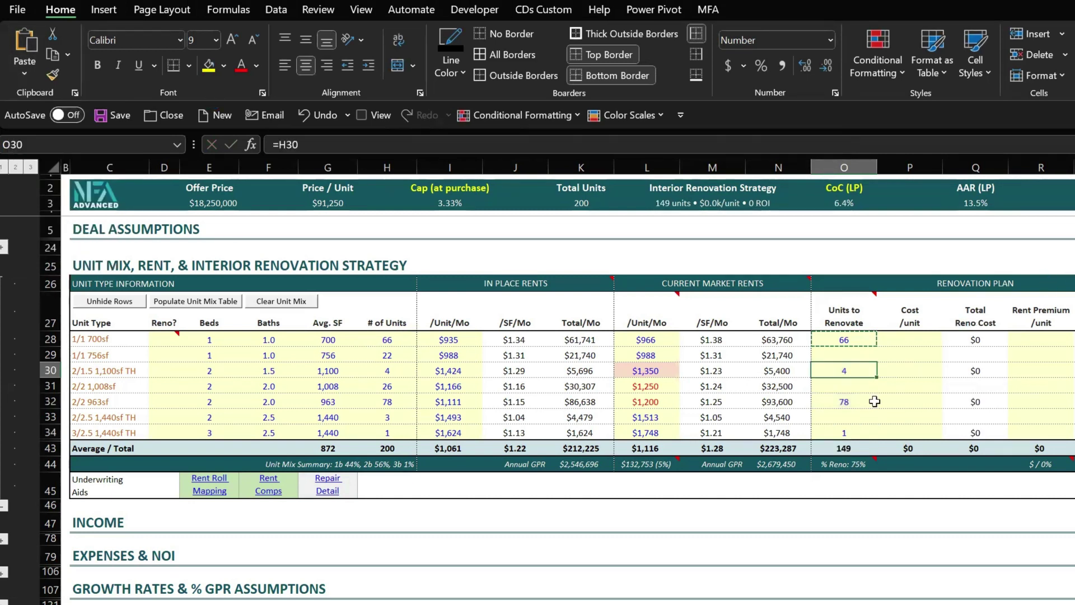
key("Escape")
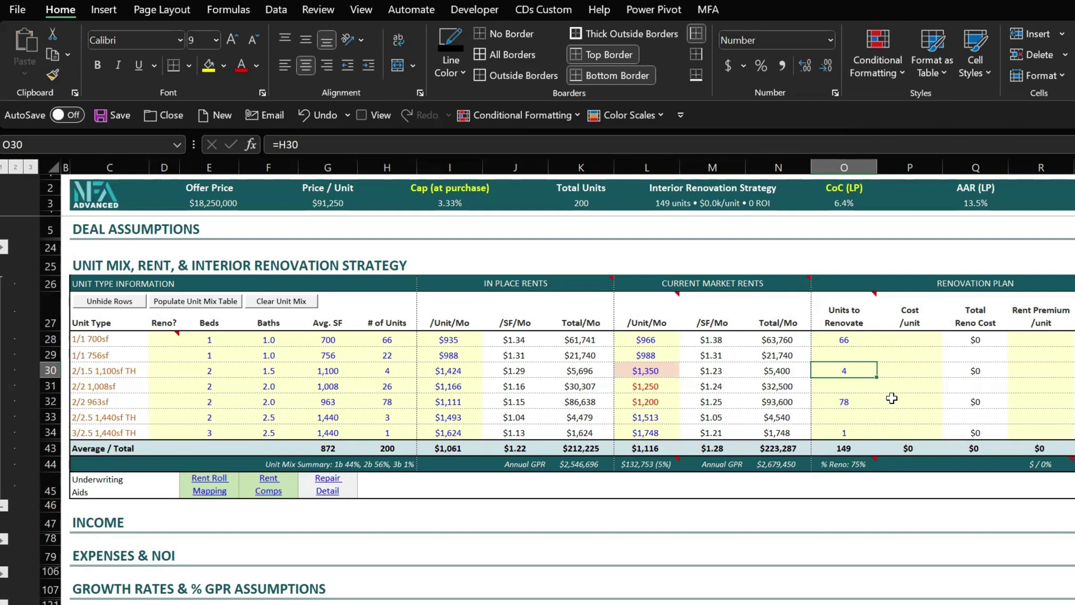
Copy # of Units for all seven unit types (H28:H34) into Units to Renovate from O28, pasting values only.
left_click_drag(392, 335, 396, 433)
key("ctrl+c")
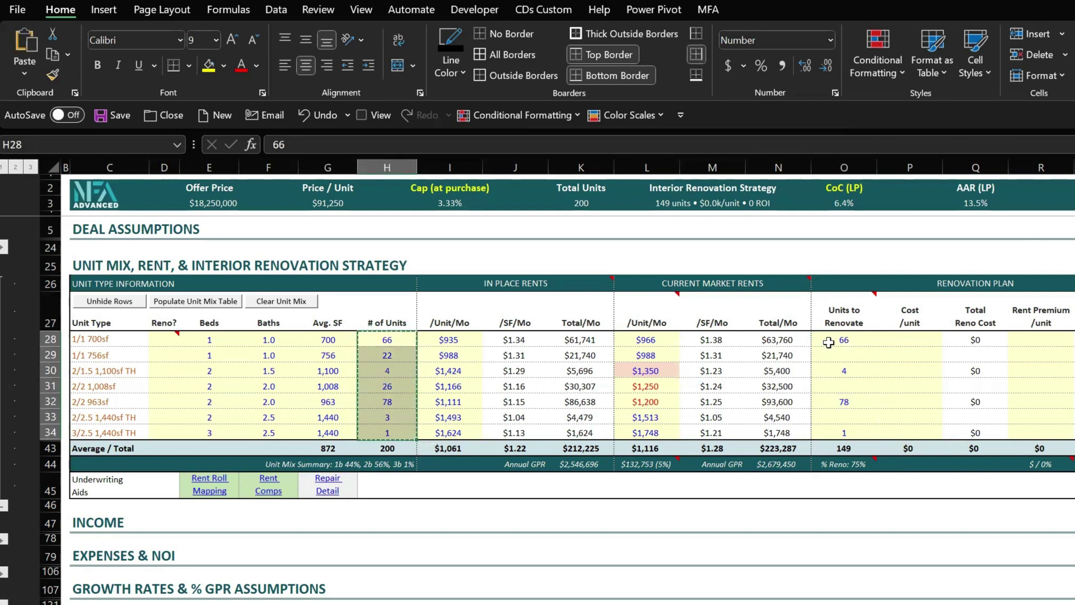
left_click(829, 342)
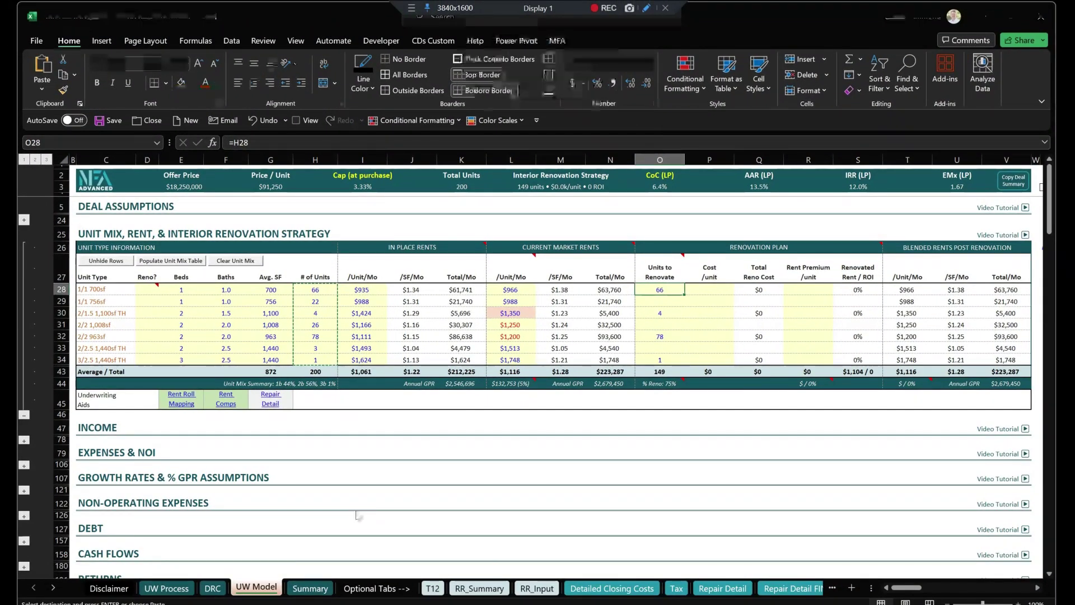
key("ctrl+alt+v")
key("v")
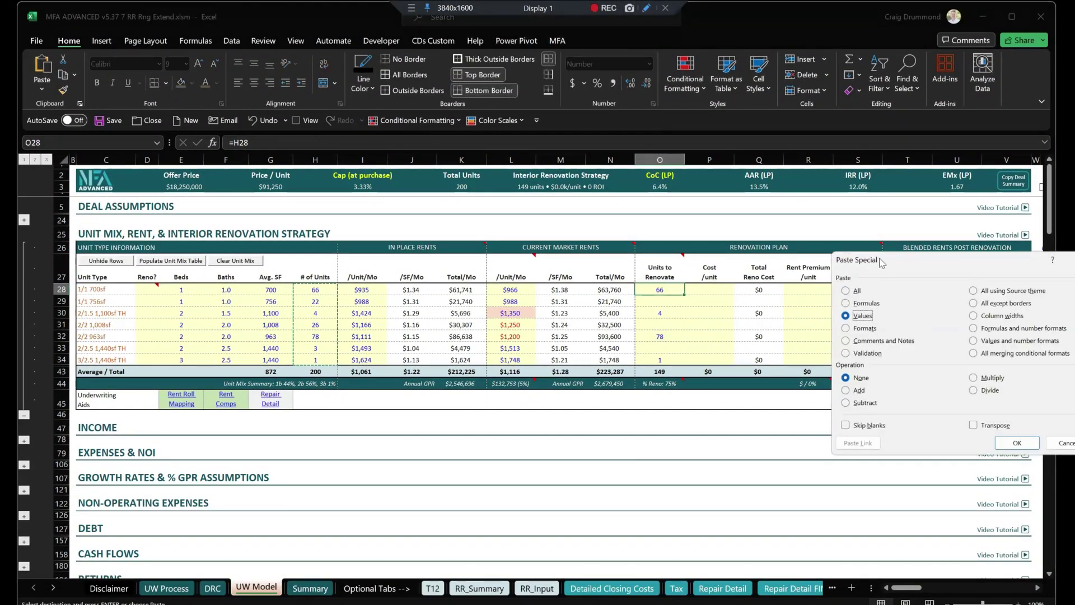
left_click_drag(882, 262, 808, 224)
left_click(942, 405)
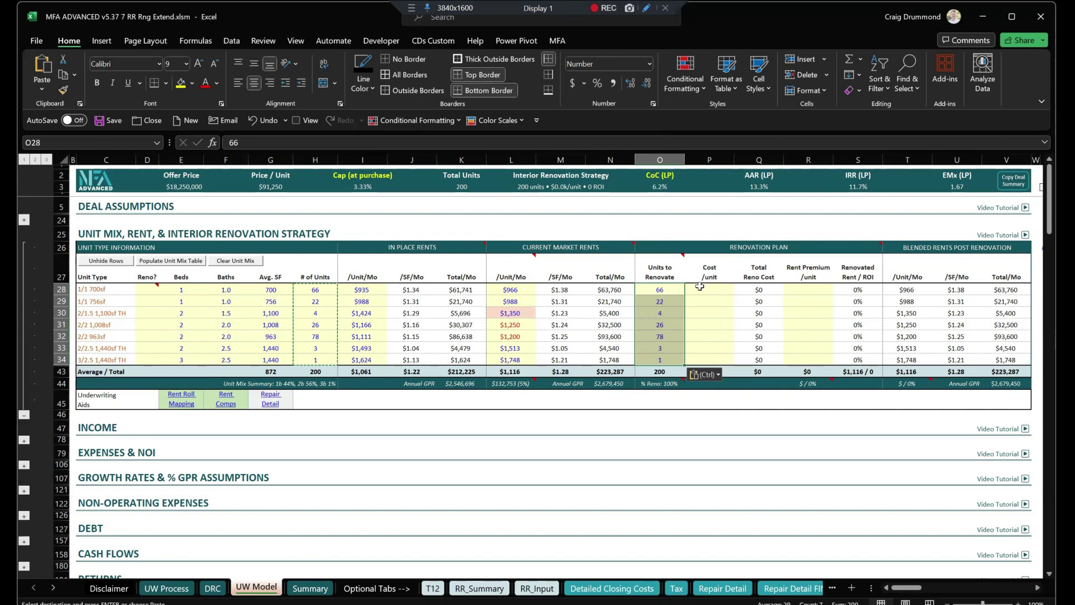
left_click_drag(659, 290, 656, 360)
left_click(660, 402)
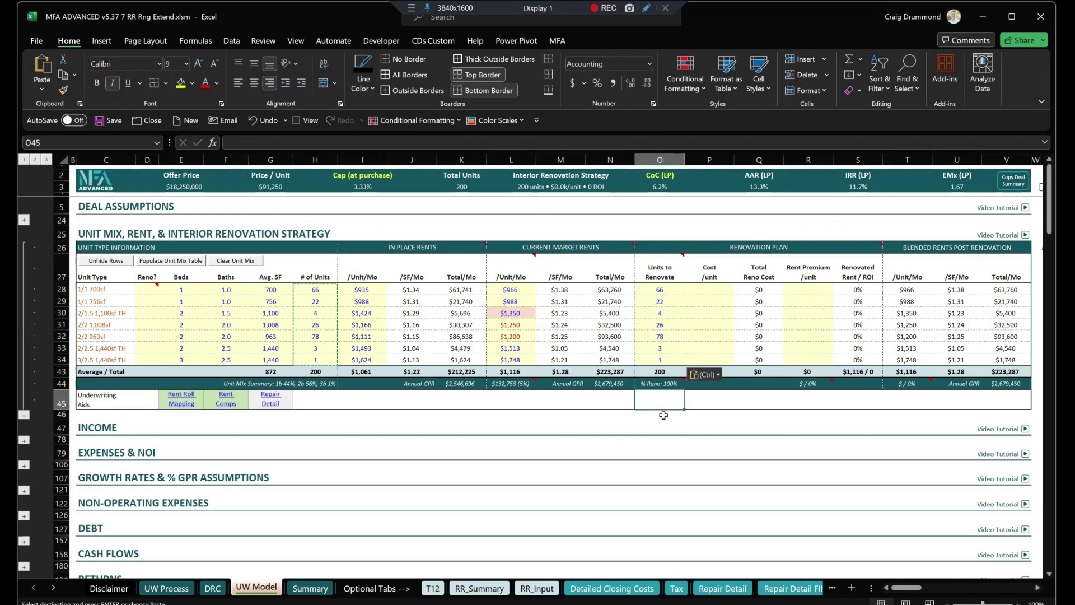
Enter a renovation cost of 12 per square foot in cell P25, above the Cost /unit column.
left_click(706, 291)
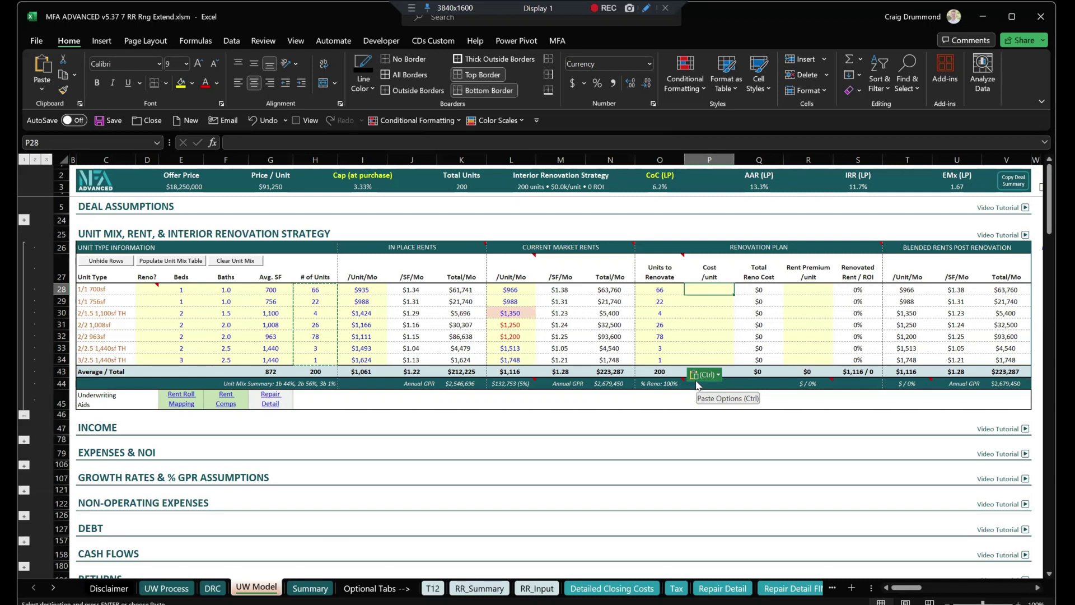
left_click(708, 233)
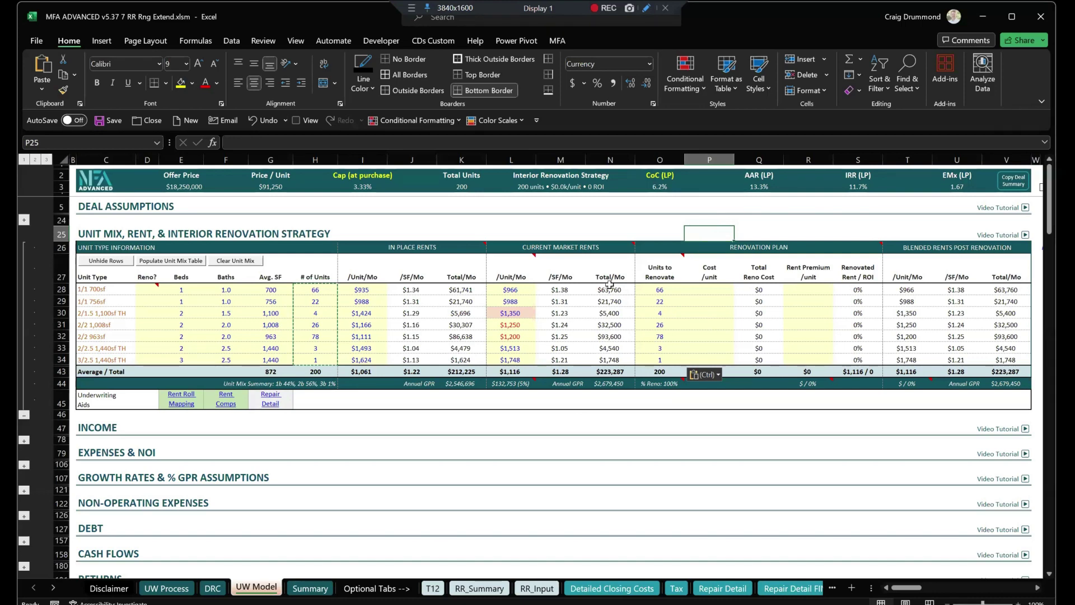
type("12")
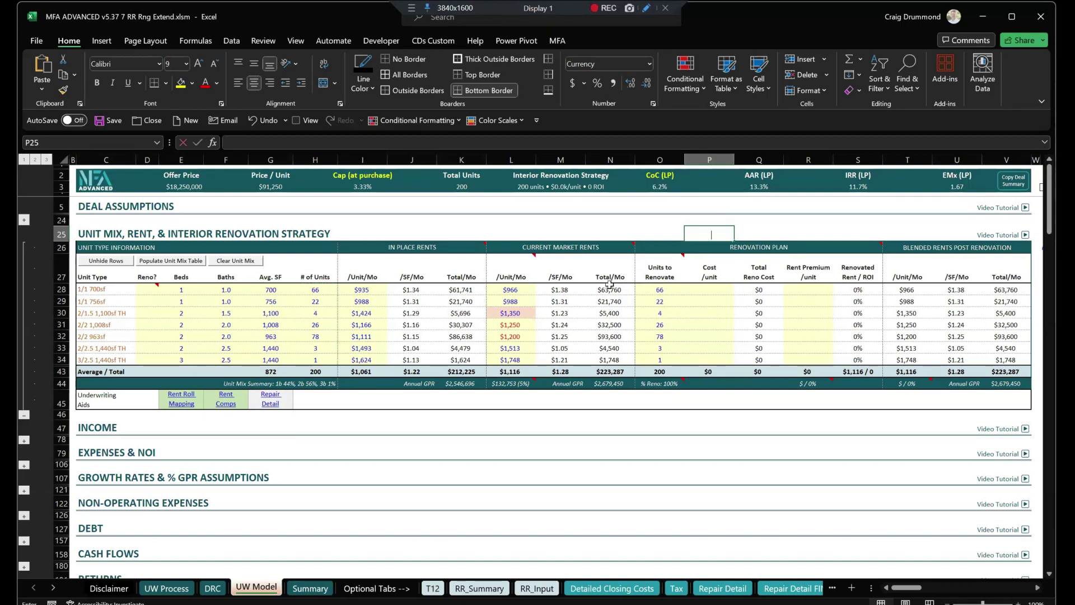
key("Return")
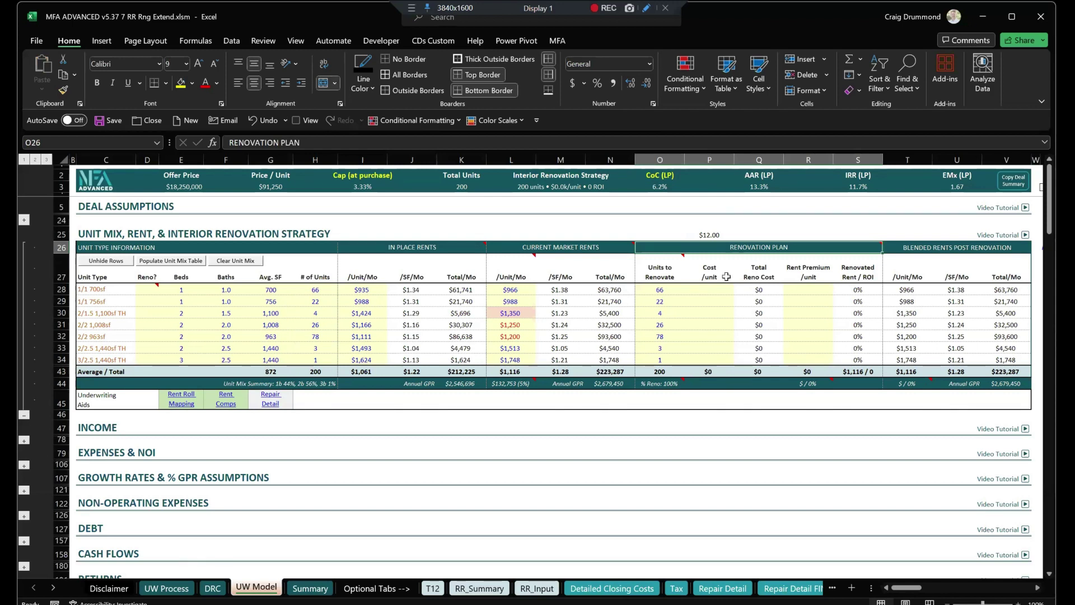
Calculate Cost /unit for the 1/1 700sf row in P28 with =G28*$P$25, keeping the P25 reference absolute.
left_click(711, 289)
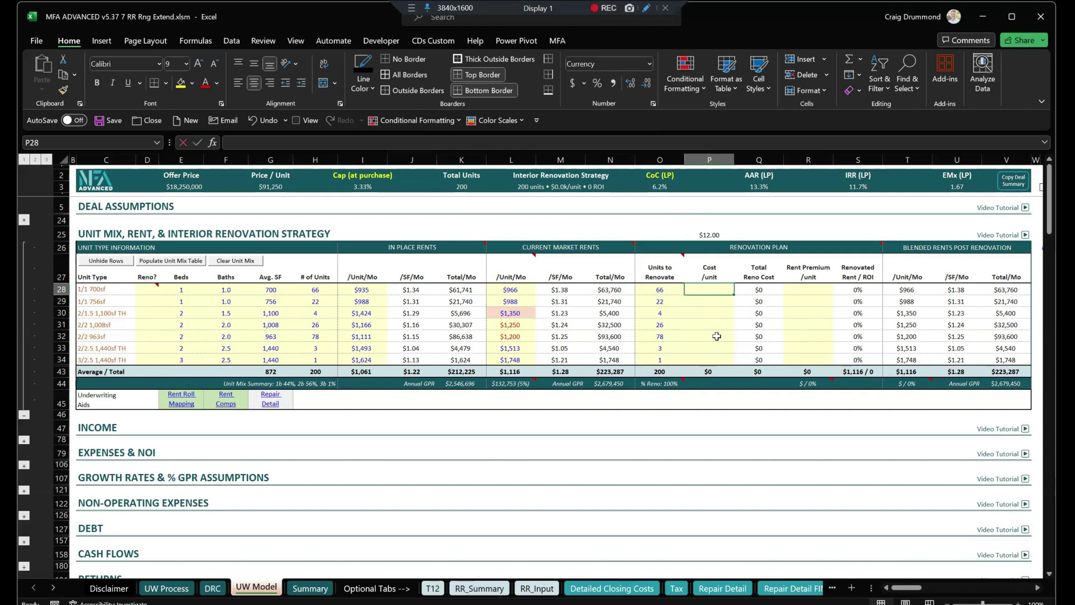
type("=")
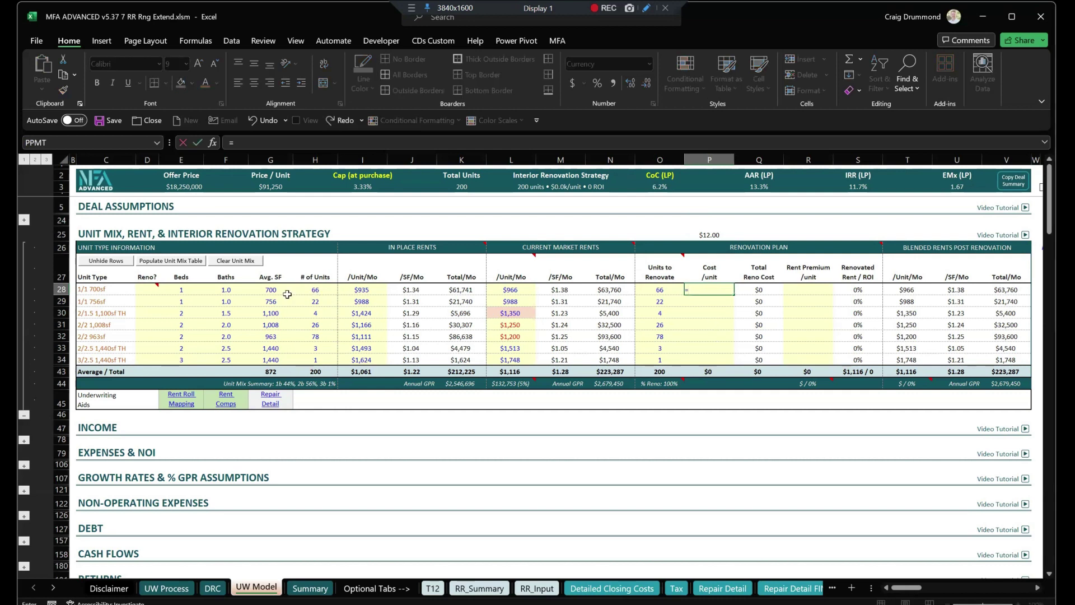
left_click(267, 291)
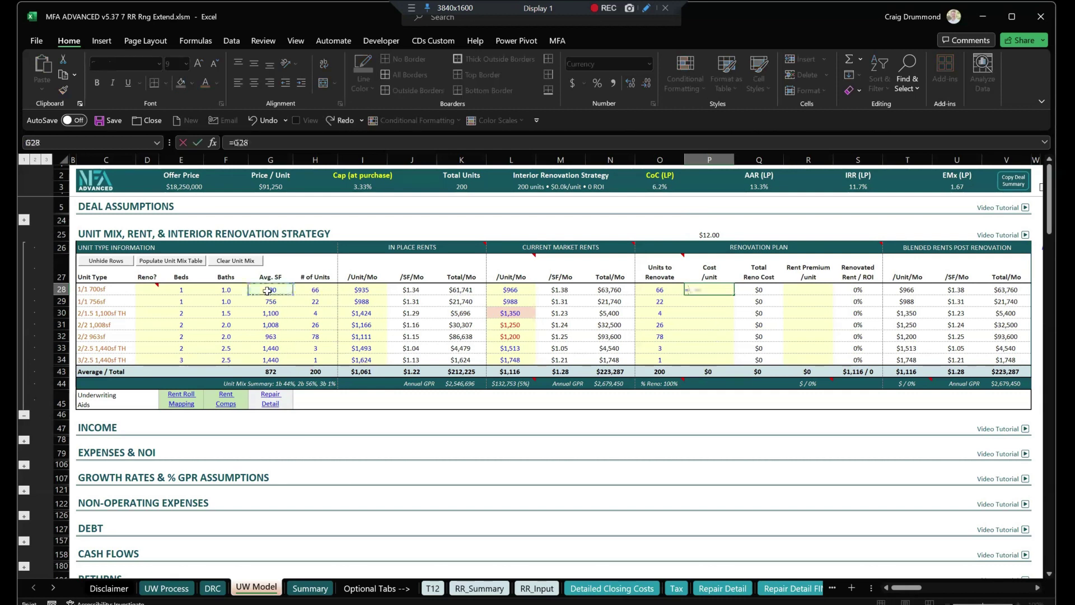
type("*")
left_click(709, 234)
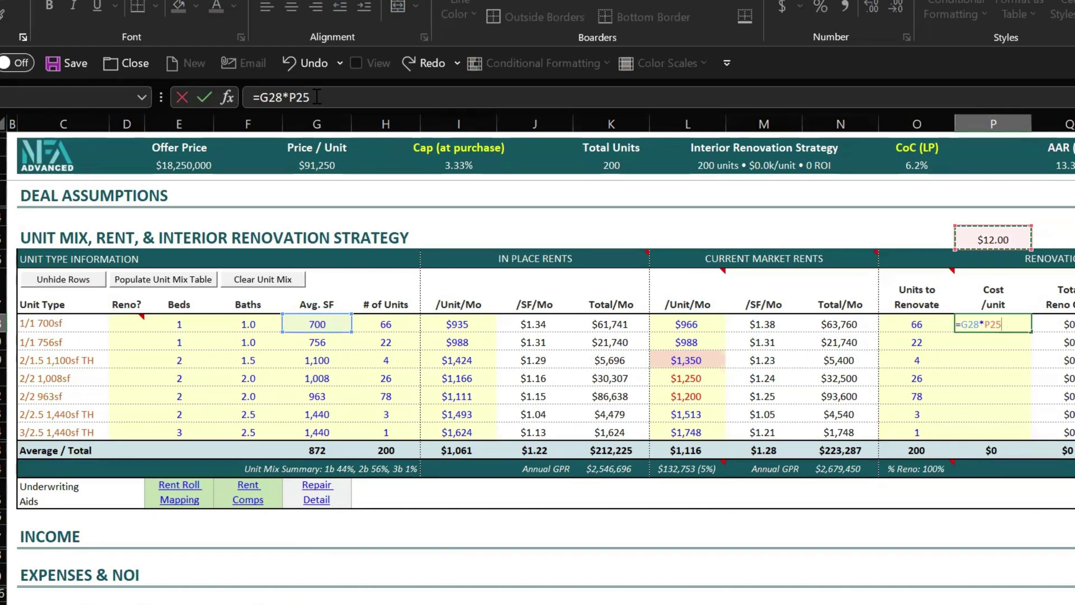
left_click(308, 97)
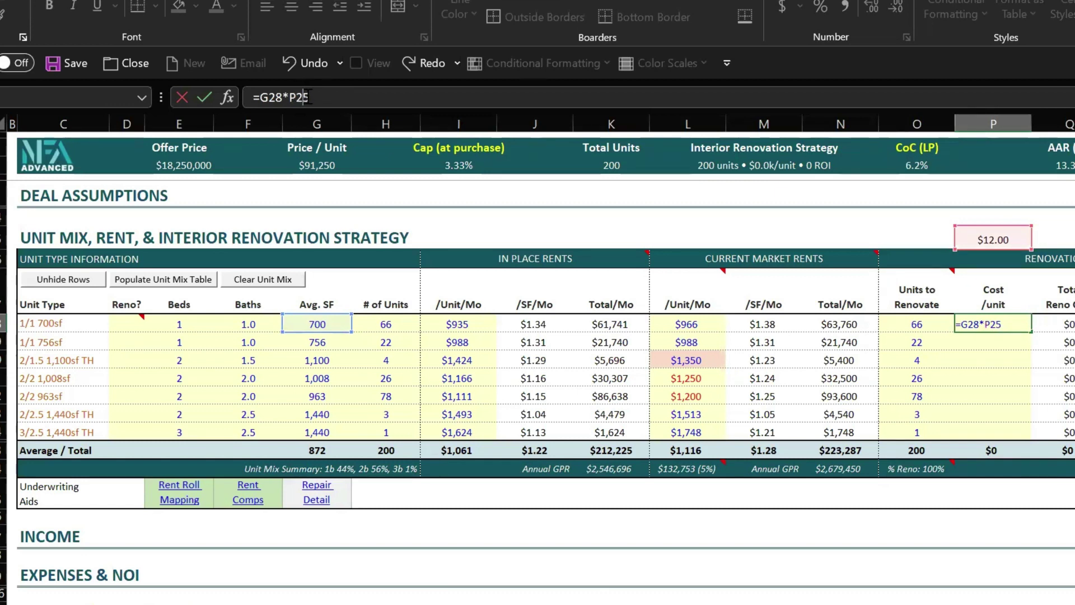
key("F4")
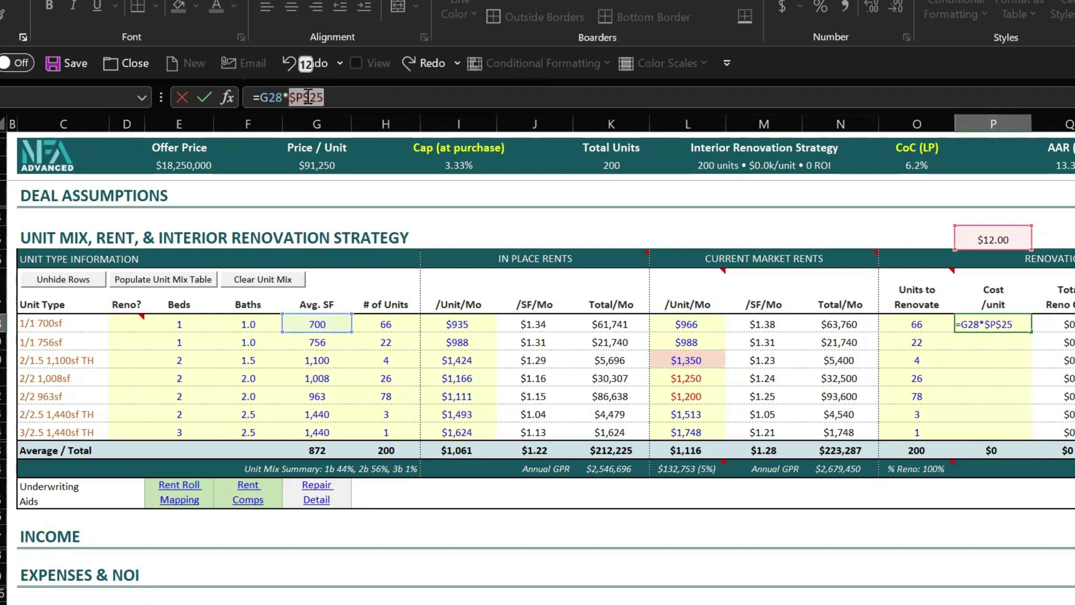
key("Left")
key("Left")
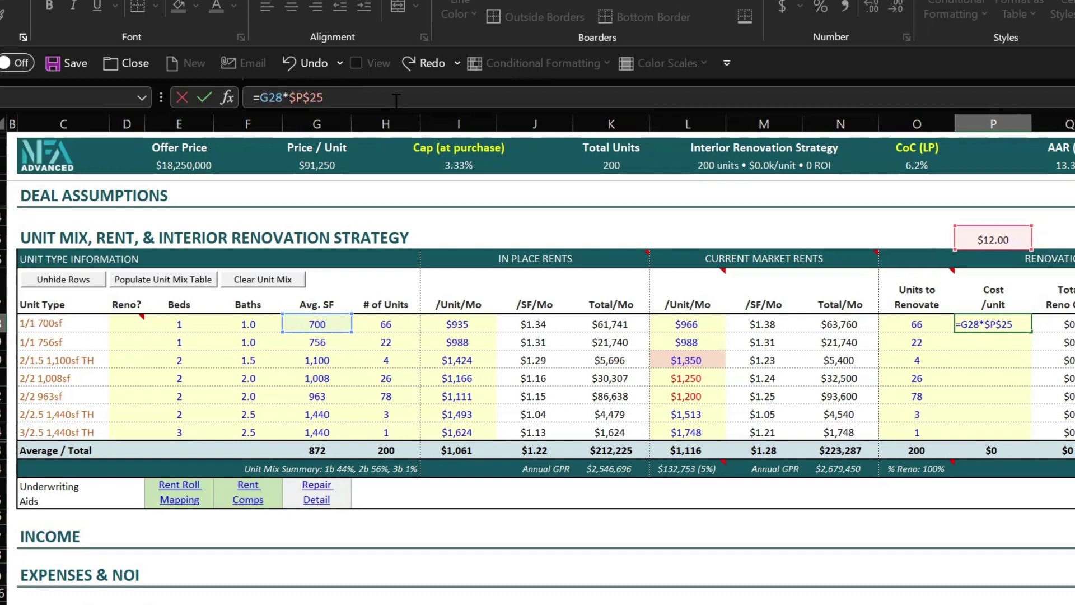
key("Return")
Copy the P28 Cost /unit formula to all seven unit types (P28:P34), pasting formulas only.
key("Right")
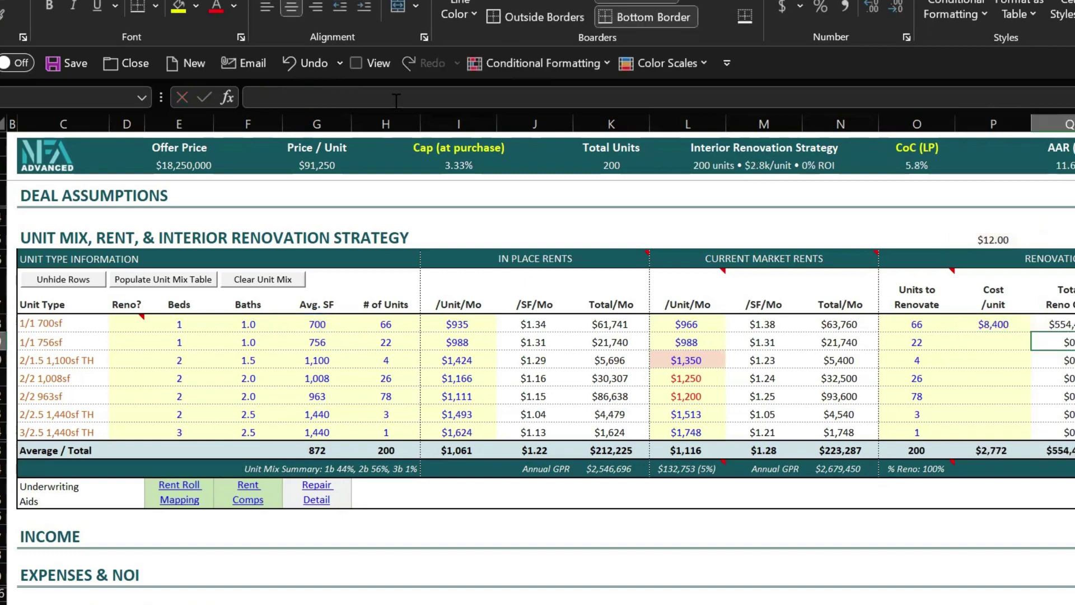
key("Left")
key("Up")
key("ctrl+c")
key("shift+Down")
key("shift+Down")
key("shift+Down")
key("shift+Down")
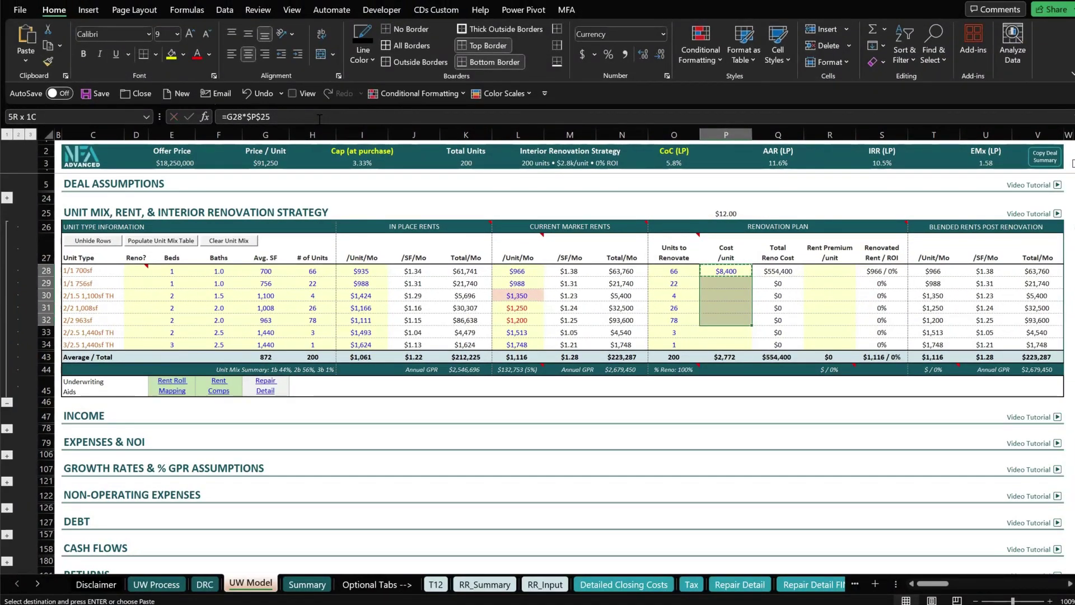
key("shift+Down")
key("shift+Down")
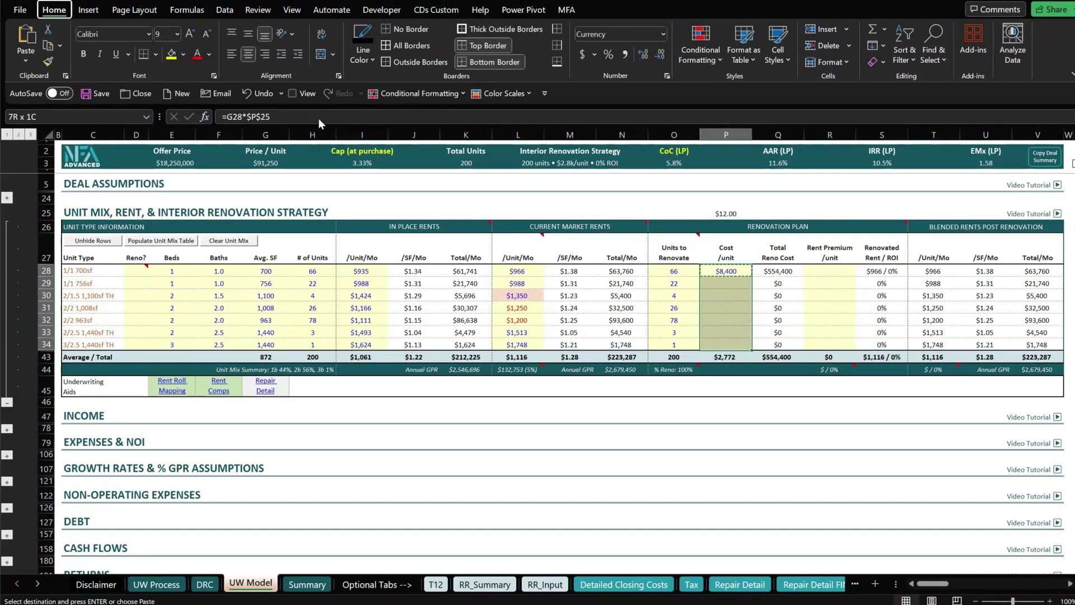
key("ctrl+alt+v")
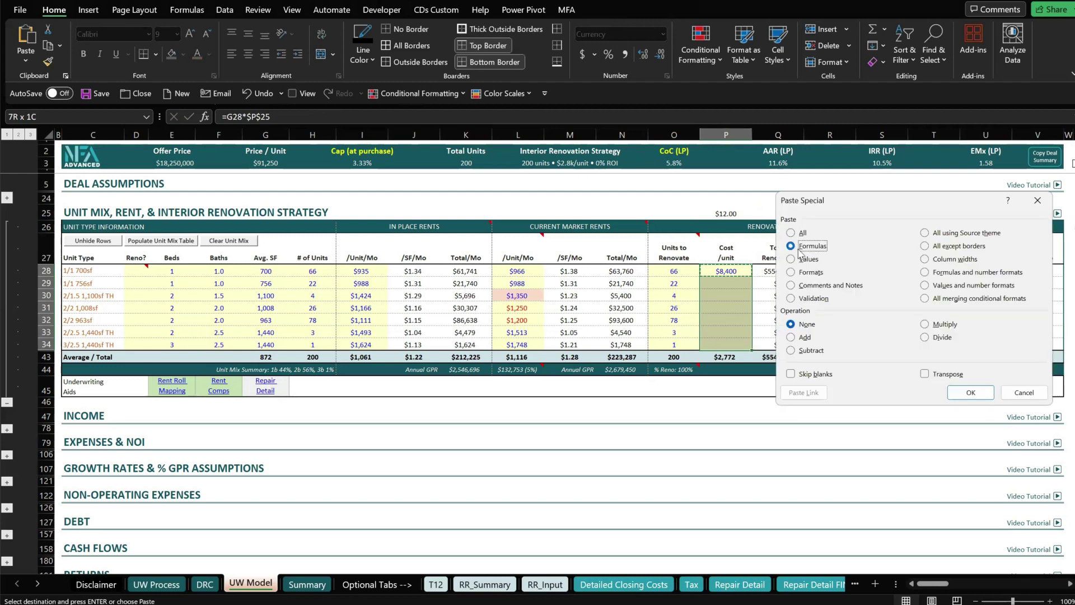
left_click(975, 393)
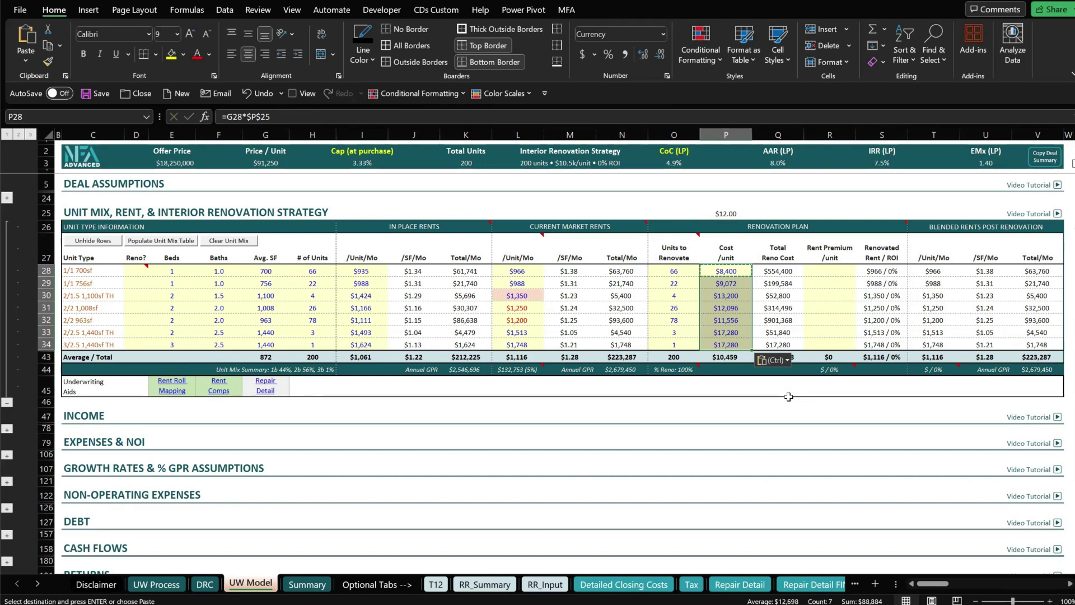
Enter Rent Premium /unit values of 100, 100, 175, 175, 150, 200 and 200 in R28:R34 for the seven unit types.
left_click(741, 271)
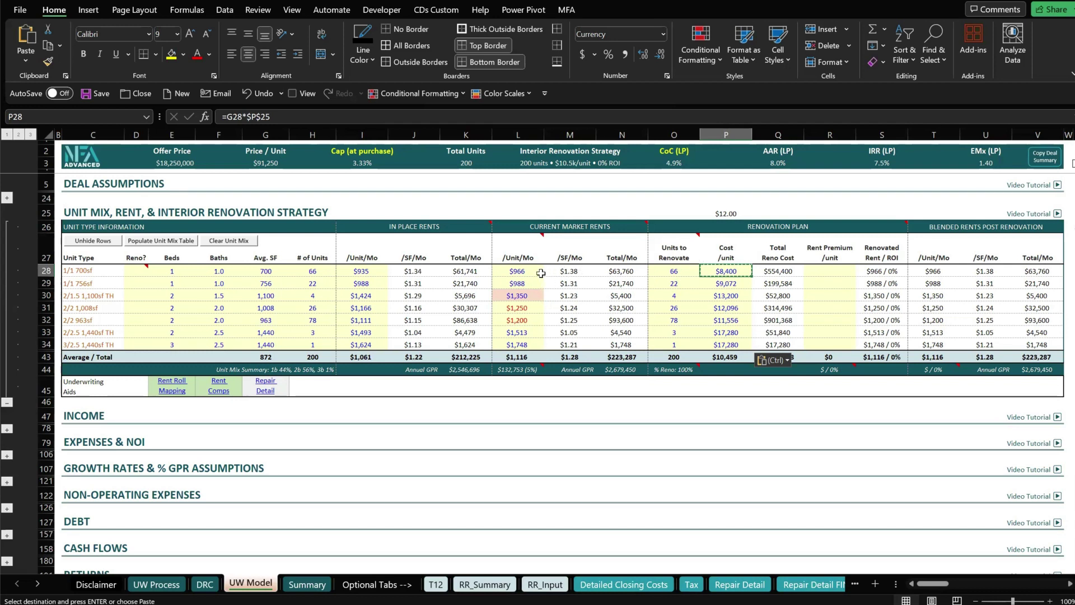
left_click(829, 271)
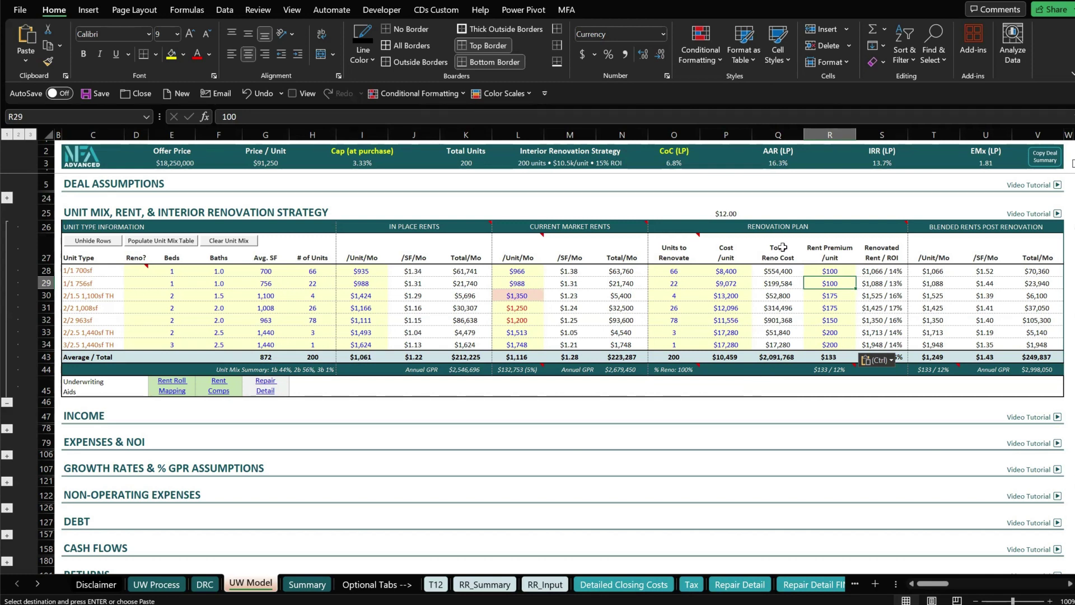
Review the Units to Renovate, Rent Premium /unit and Renovated Rent / ROI columns against the Blended Rents Post Renovation.
left_click(674, 257)
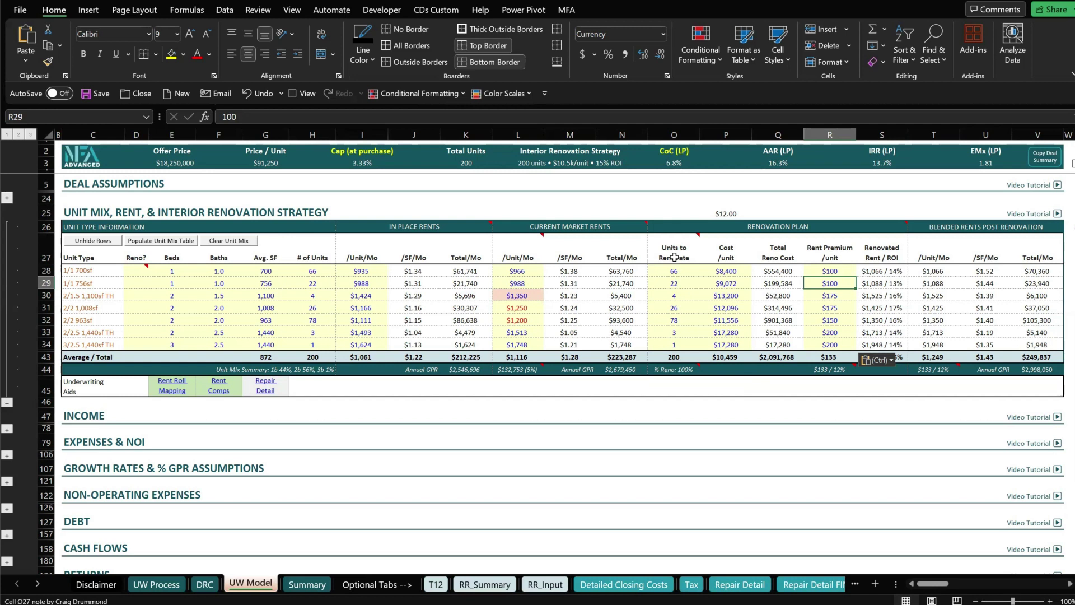
left_click(839, 249)
left_click(923, 250)
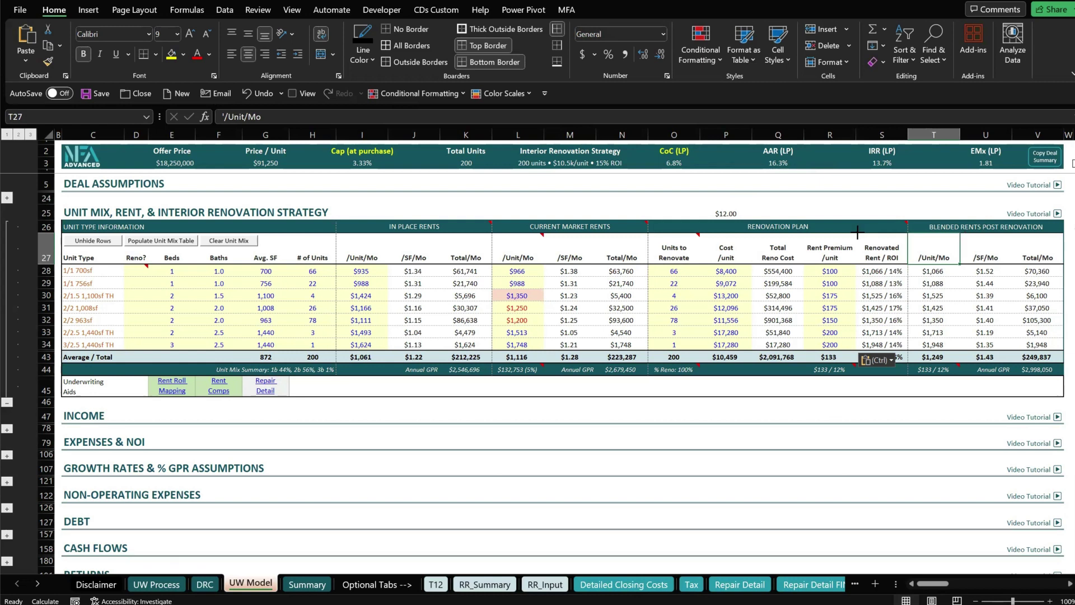
mouse_move(857, 231)
left_mouse_down()
mouse_move(865, 336)
mouse_move(910, 365)
left_mouse_up()
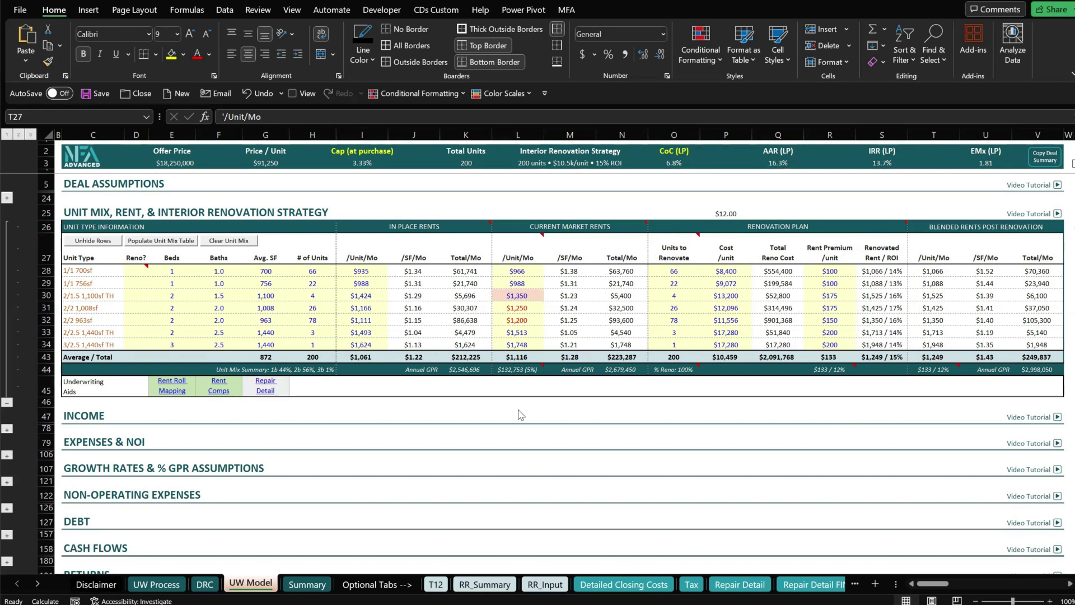
key("ctrl+v")
Set Units to Renovate for the 1/1 700sf row to 33 and compare its Renovated Rent with the blended /Unit/Mo rent.
left_click(676, 271)
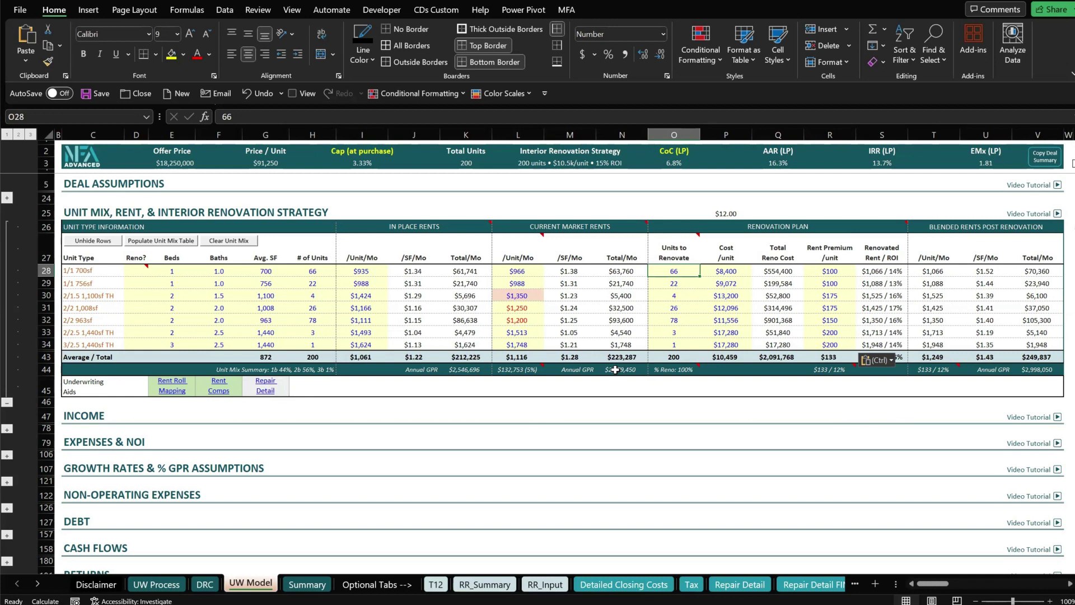
type("33")
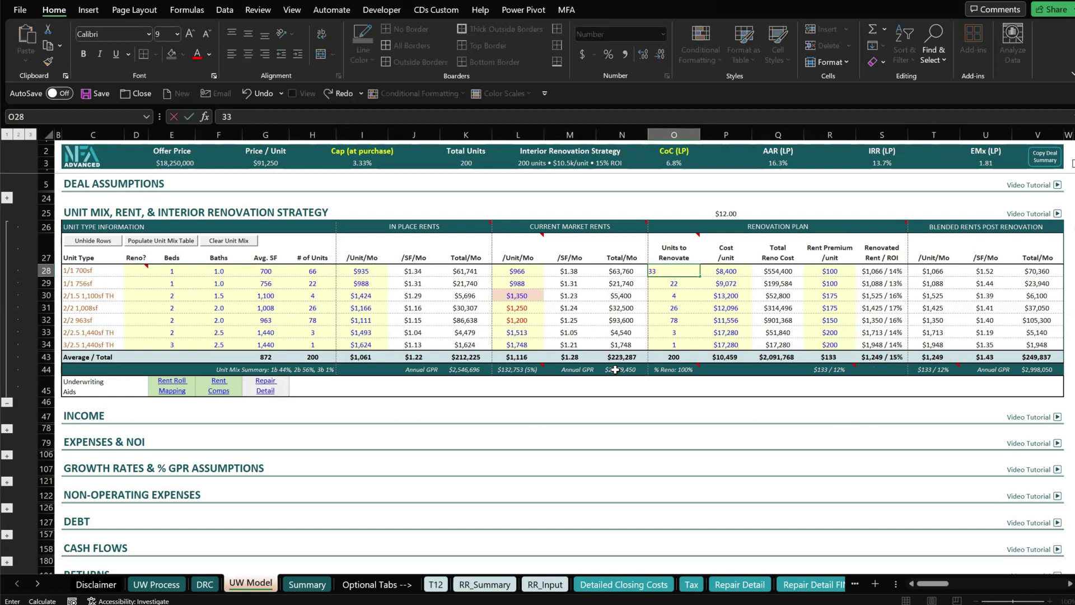
key("ctrl+Return")
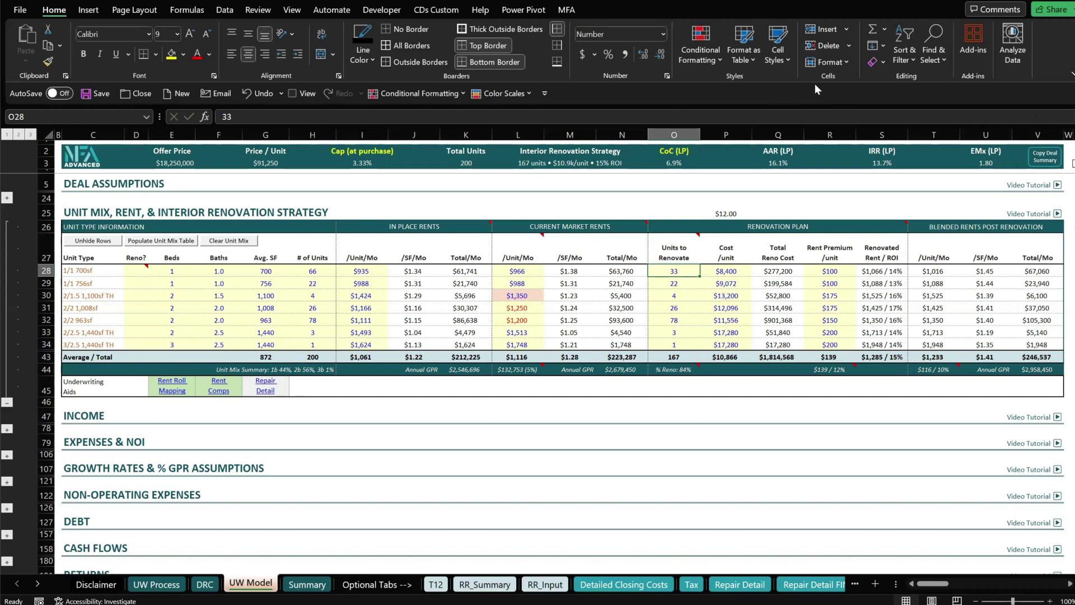
left_click(868, 271)
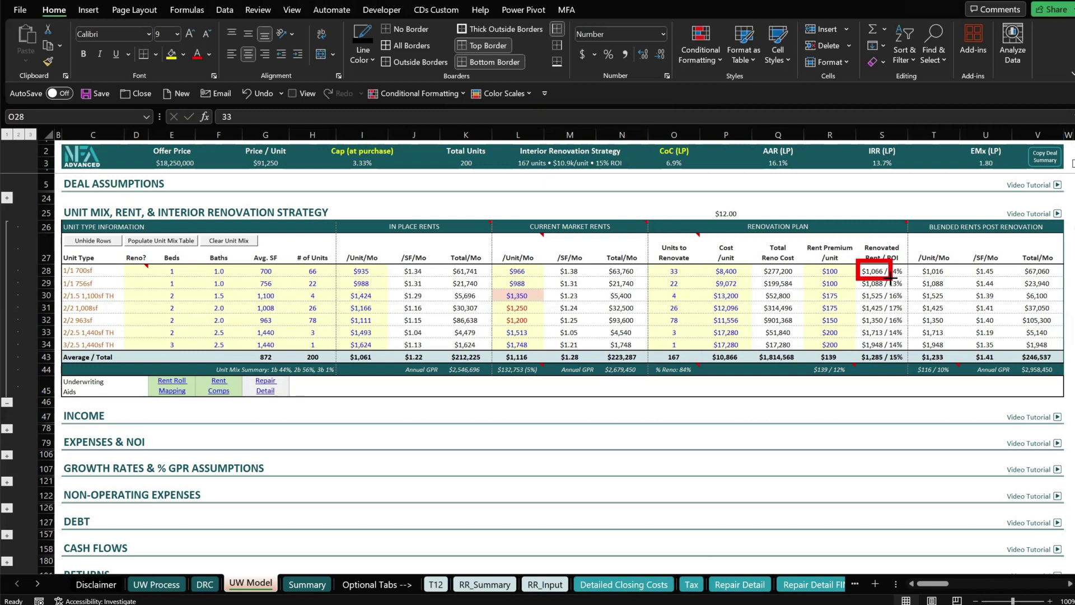
mouse_move(910, 252)
left_mouse_down()
mouse_move(929, 278)
mouse_move(951, 277)
left_mouse_up()
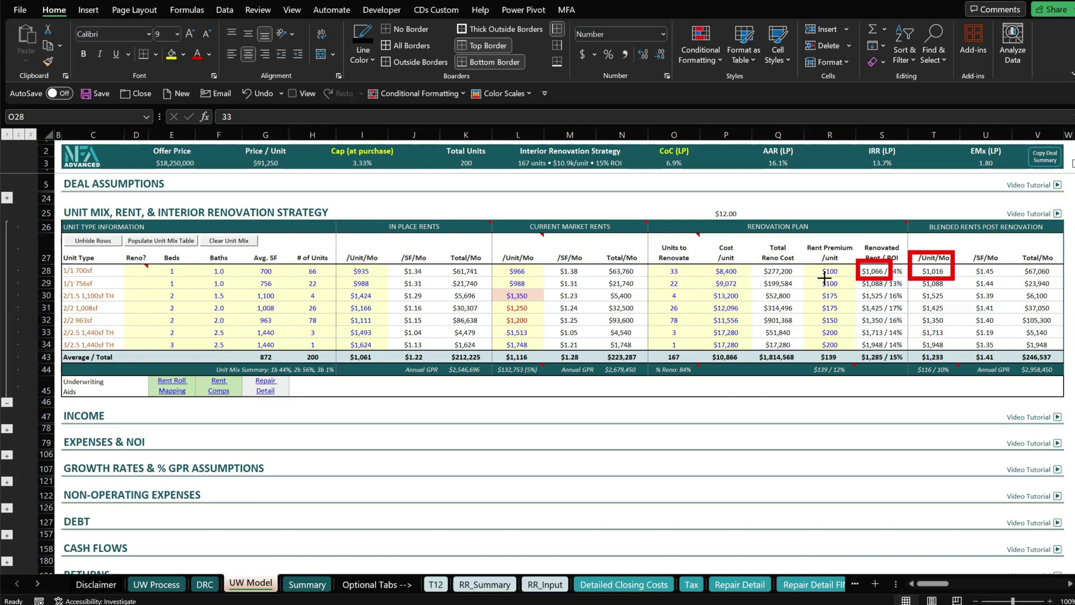
Restore Units to Renovate for the 1/1 700sf row to 66.
left_click(682, 272)
type("66")
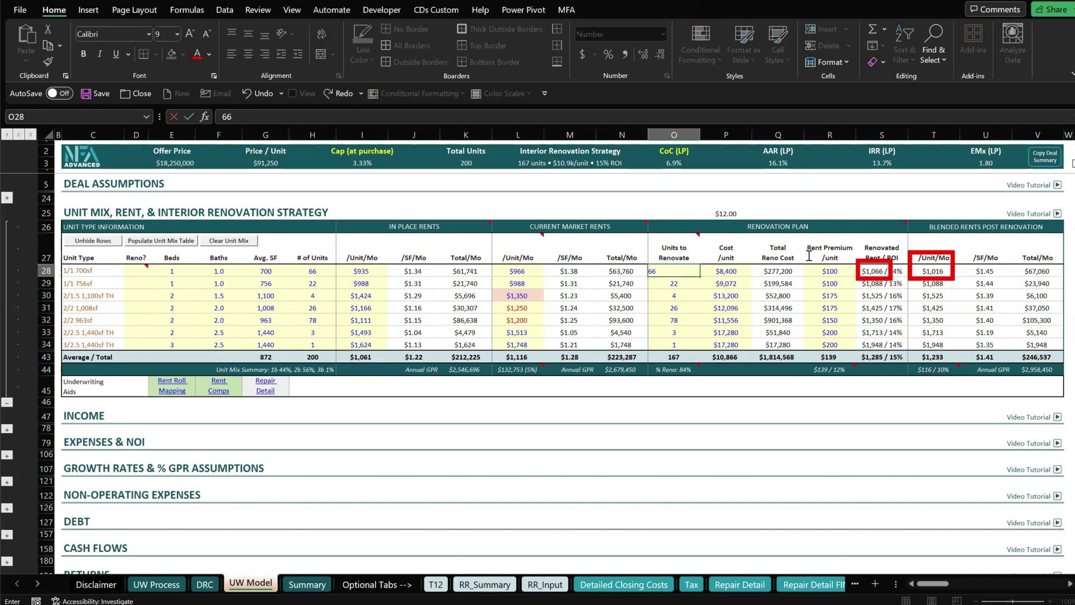
key("Return")
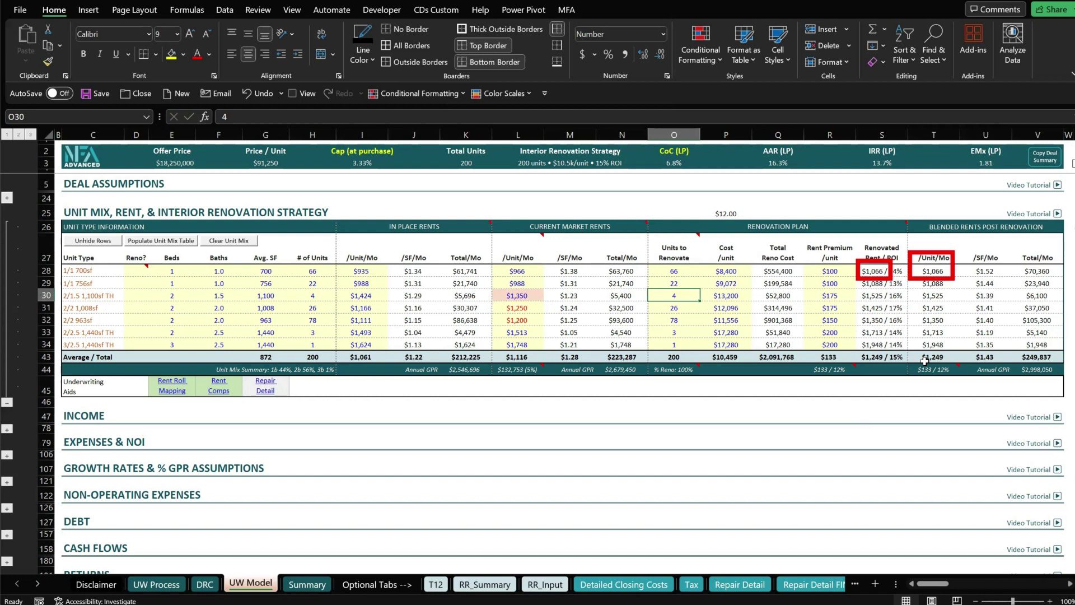
key("ctrl+z")
key("ctrl+z")
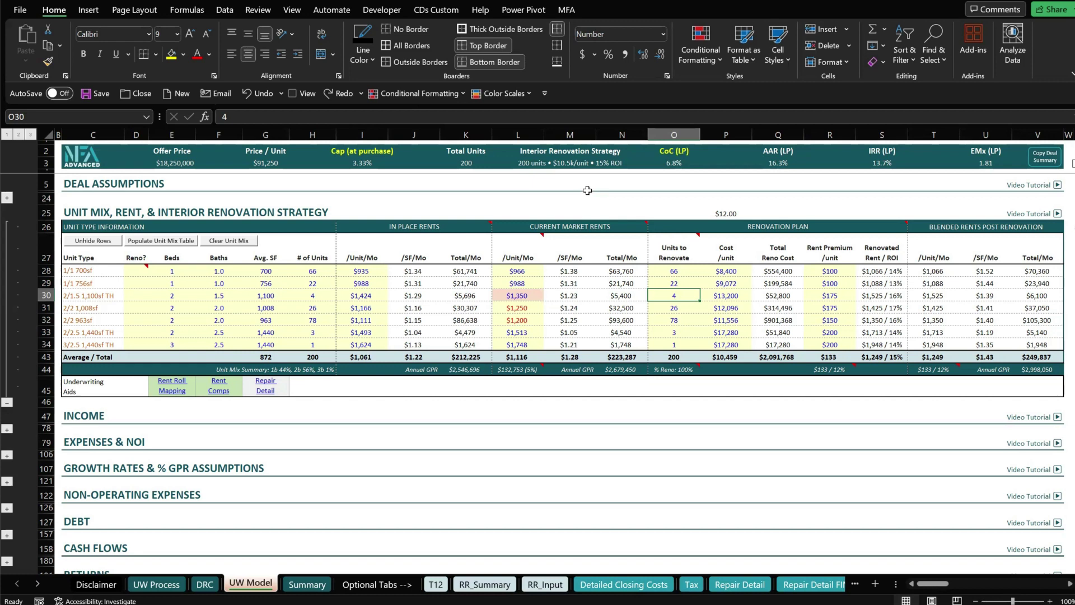
Check the per-square-foot renovation cost in P25 and the Cost /unit formulas in P28:P34 that depend on it.
left_click(718, 212)
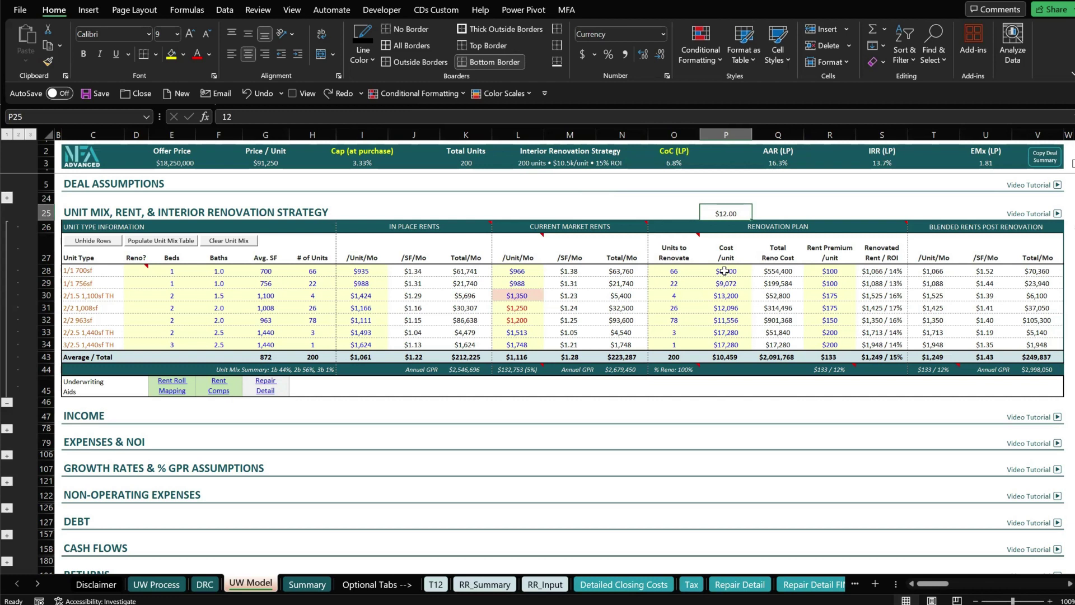
left_click_drag(725, 271, 726, 344)
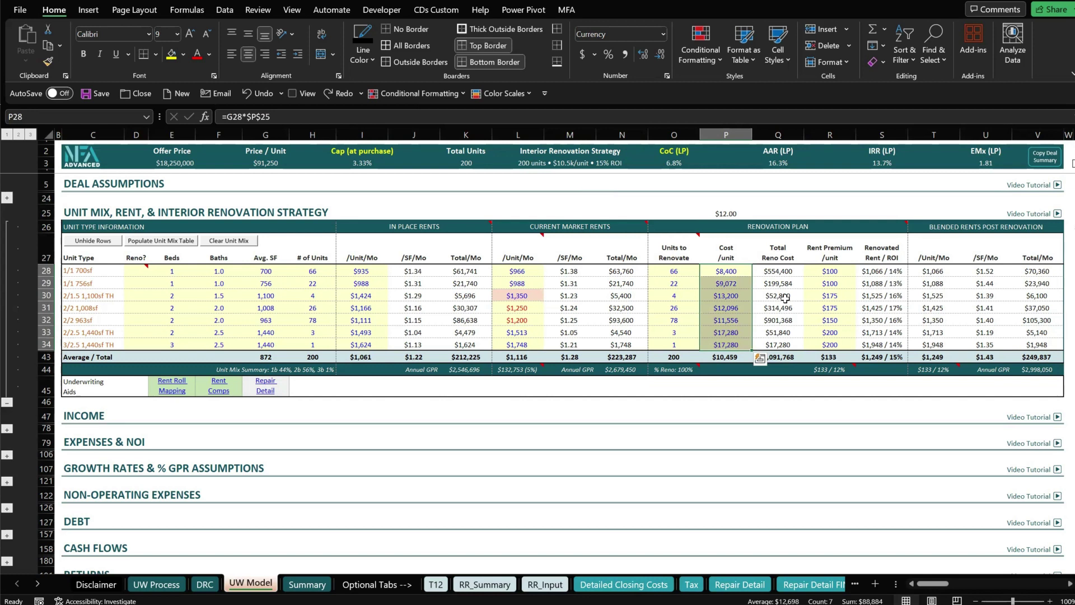
left_click(723, 213)
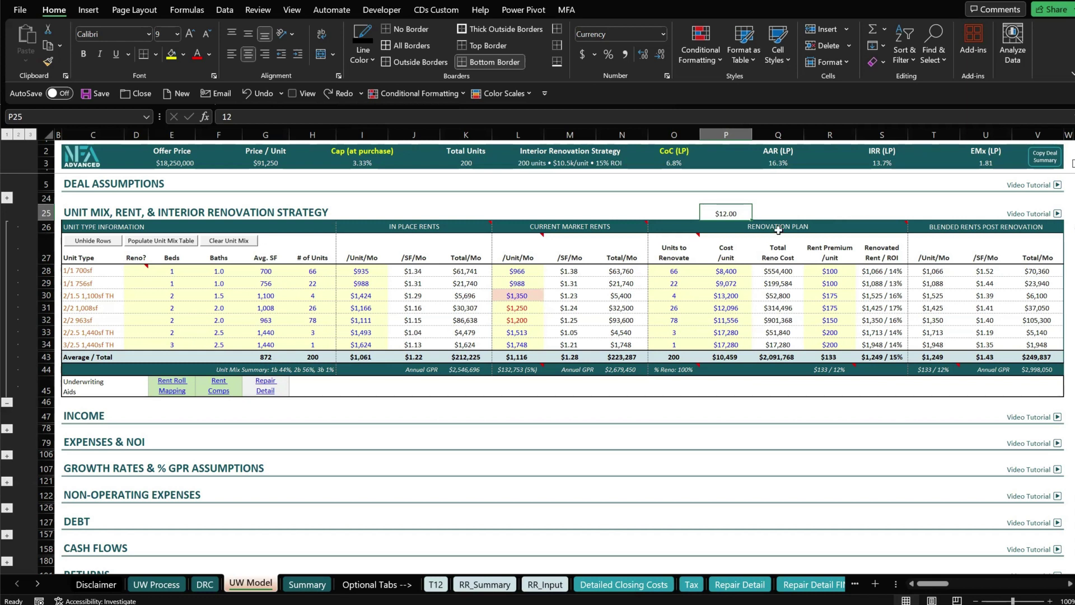
left_click_drag(726, 270, 732, 353)
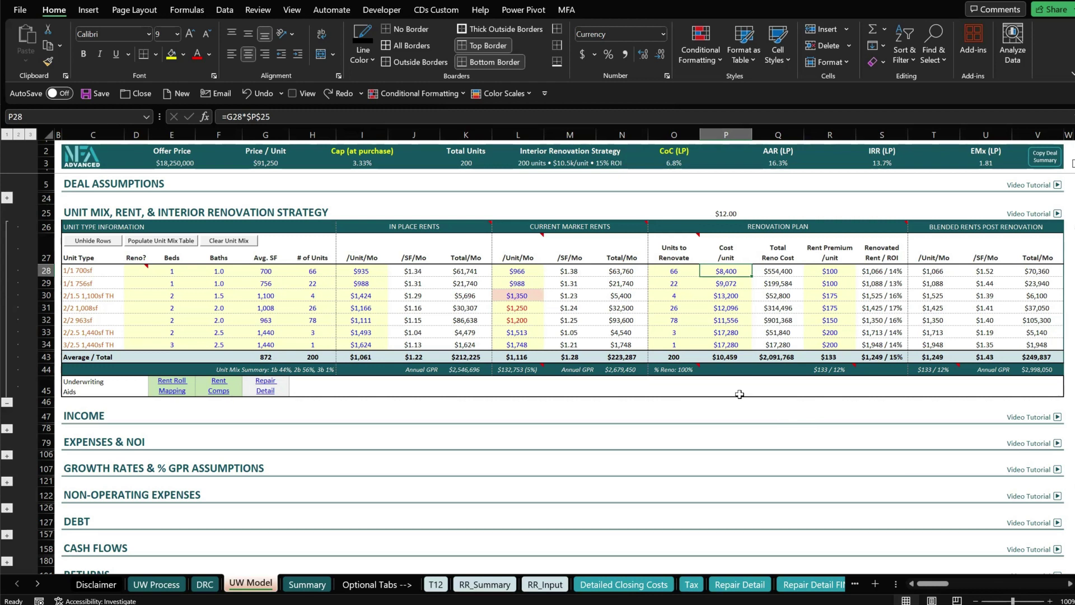
Expand Deal Assumptions to check the renovation start and end months and the Unit Renovations per Month, and collapse the section again.
left_click(8, 197)
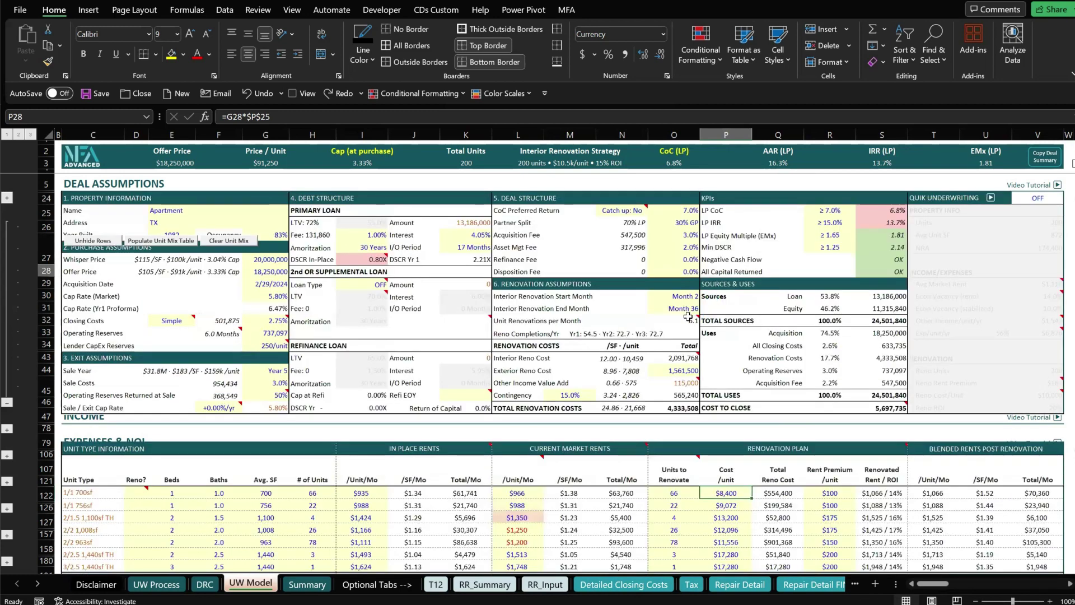
left_click(682, 318)
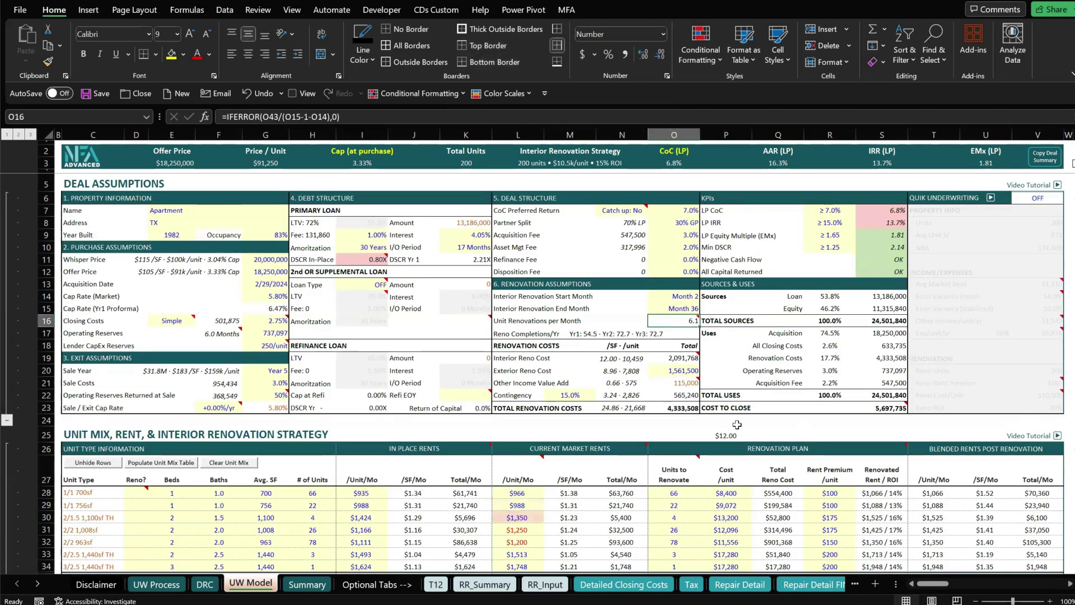
left_click_drag(672, 296, 675, 309)
key("Down")
key("Down")
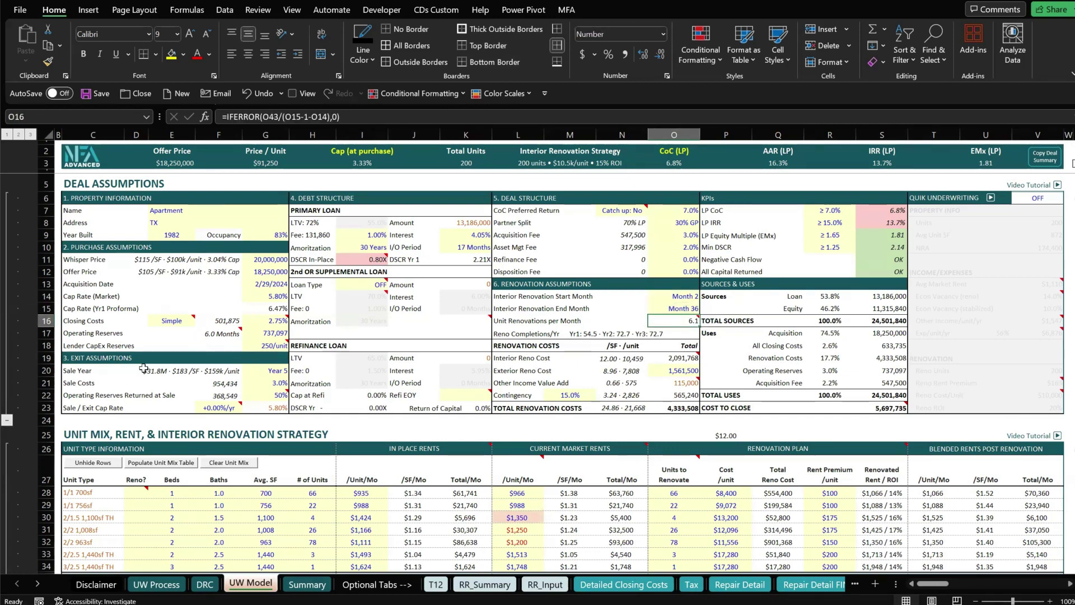
left_click(6, 420)
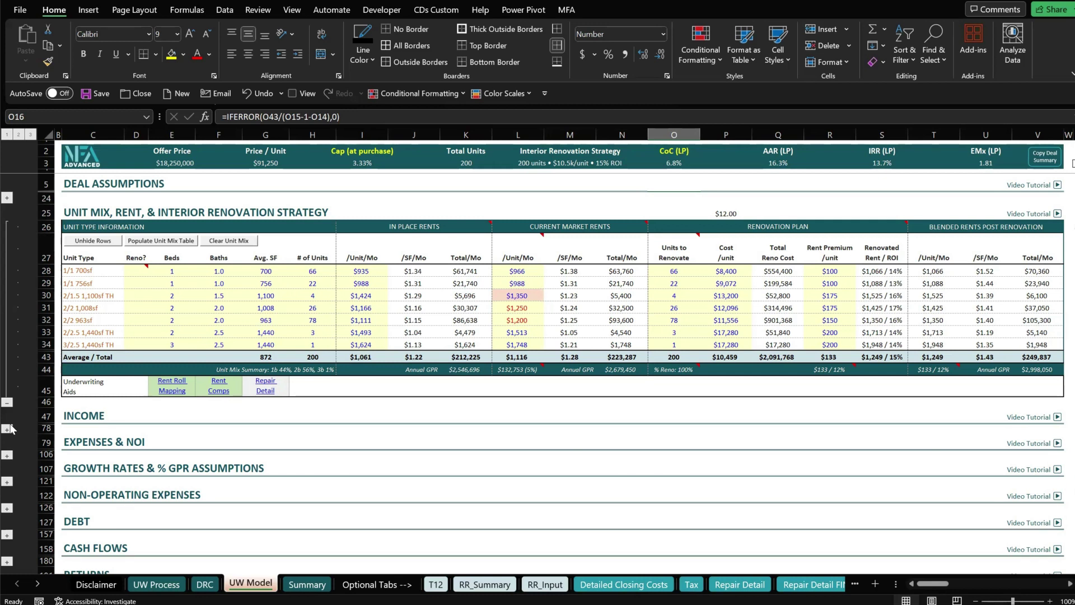
Compare the In Place /Unit/Mo rents with the Current Market /Unit/Mo rents across the unit types, focusing on the 1/1 700sf row.
left_click(515, 230)
mouse_move(366, 230)
left_click_drag(366, 253, 360, 343)
left_click_drag(513, 246, 523, 350)
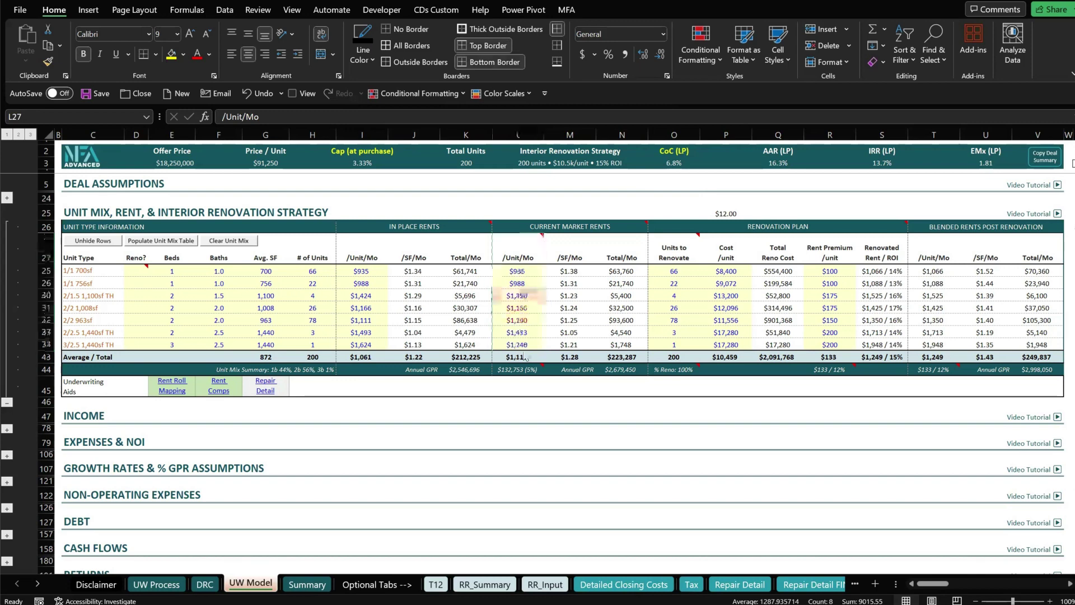
key("super")
key("super")
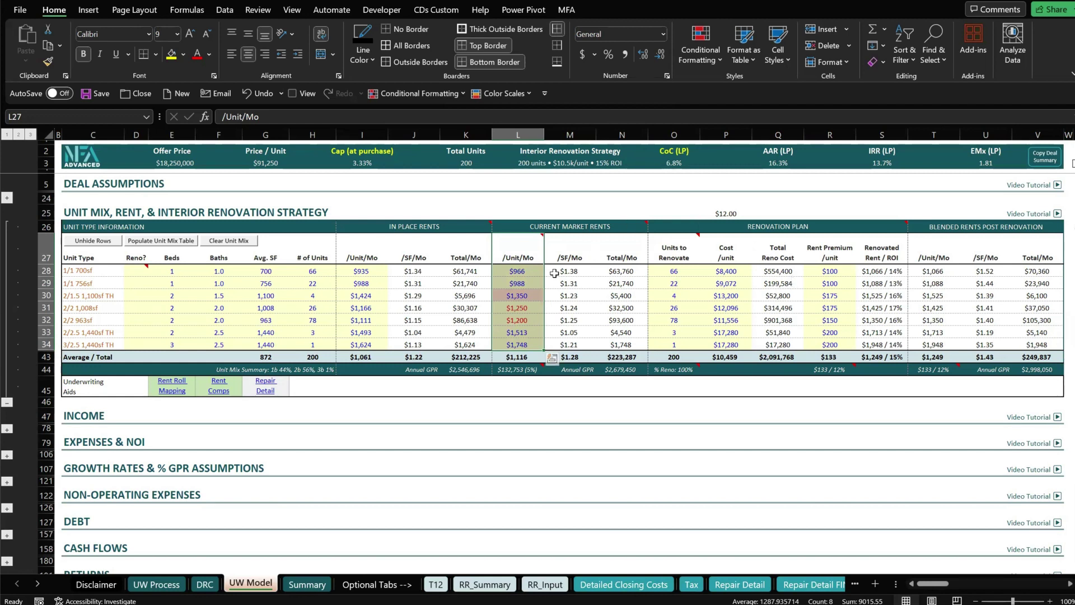
left_click(511, 298)
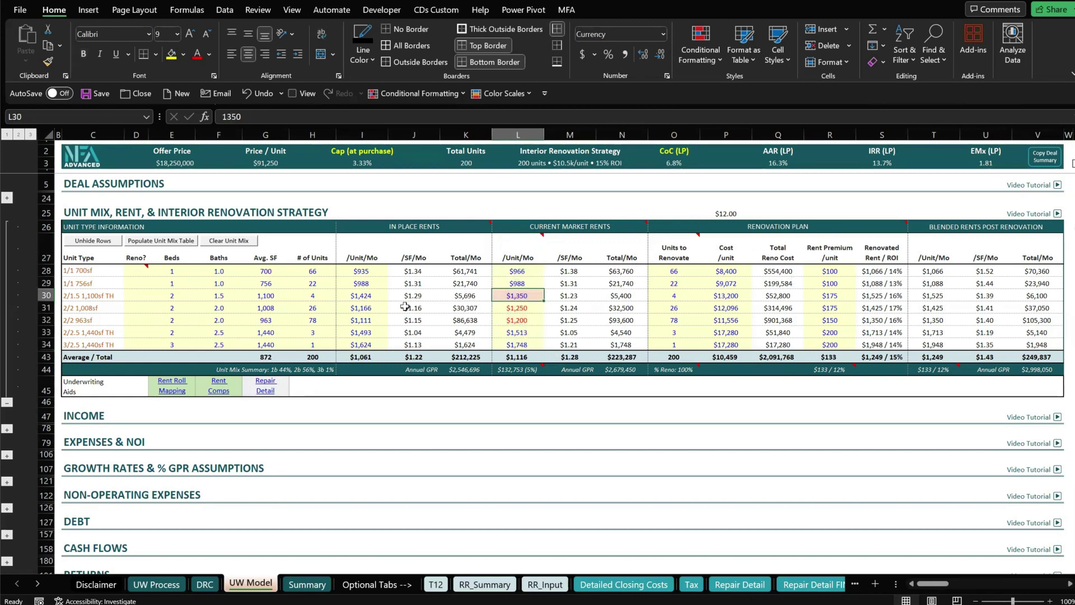
left_click(354, 273)
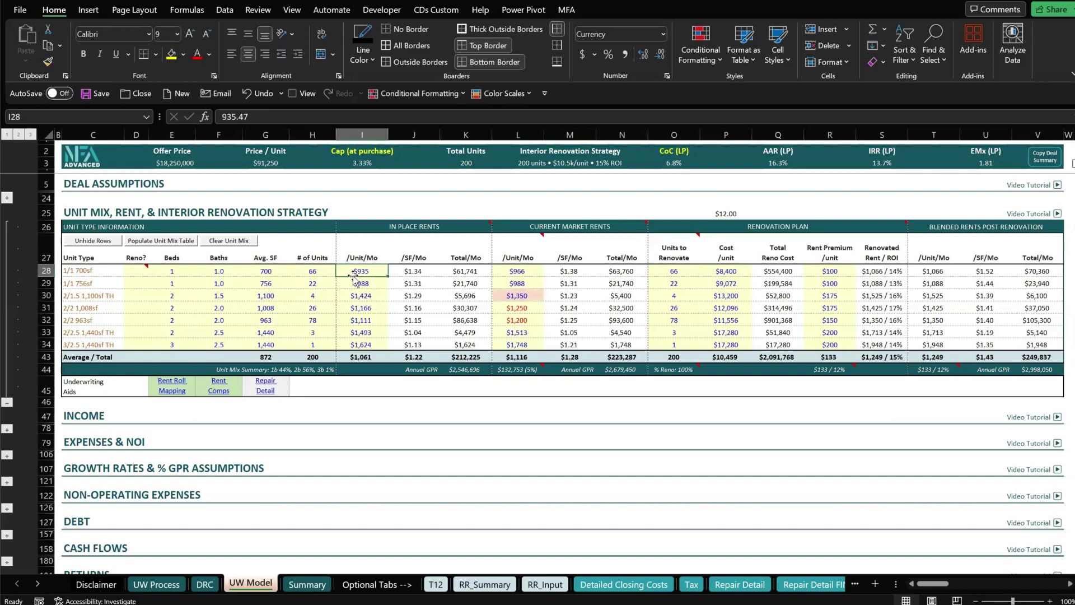
left_click(541, 268, "ctrl")
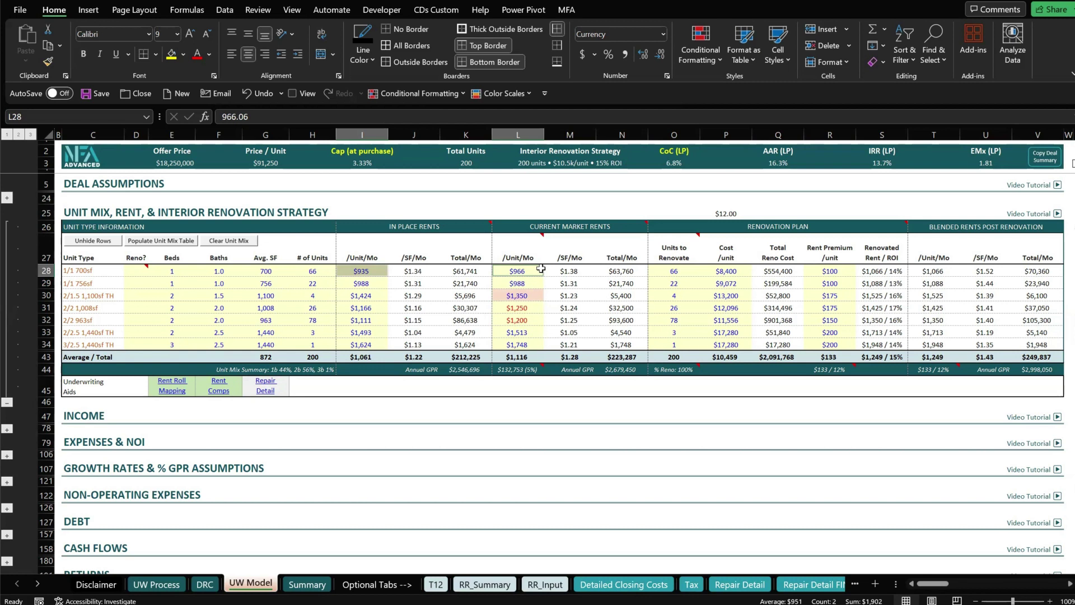
left_click(504, 269)
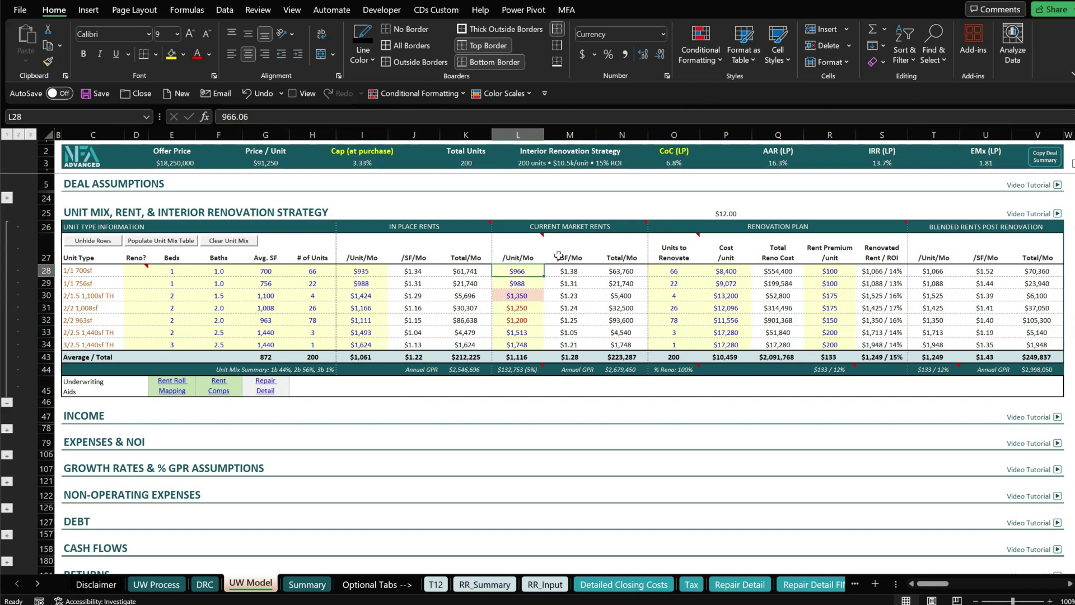
Review the whole unit mix table, the Annual GPR formula under Current Market Rents, and the market rents in L28:L34.
left_click_drag(88, 210, 1027, 369)
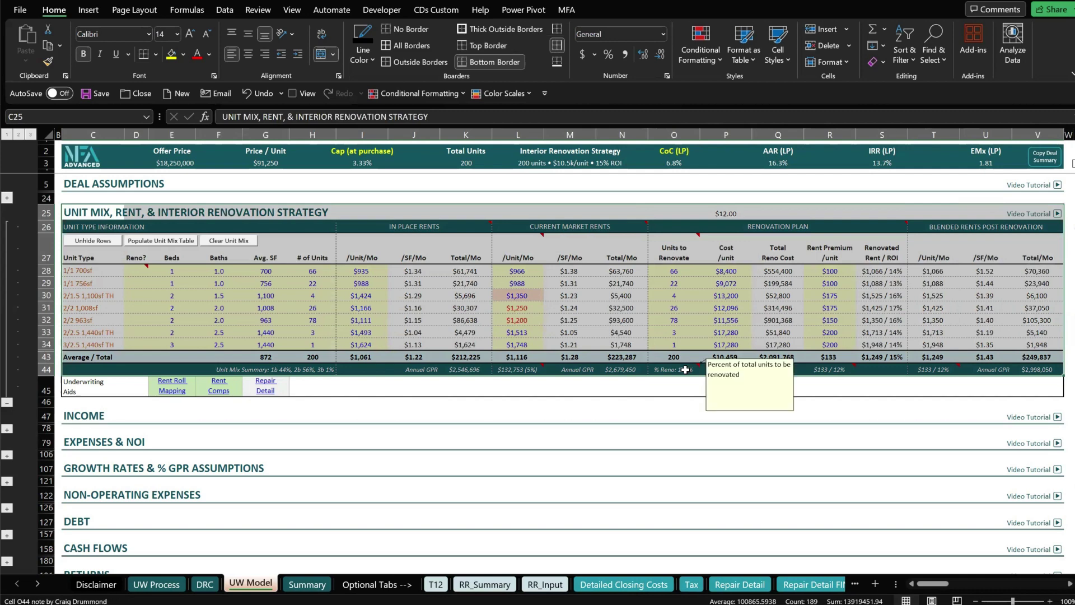
left_click(635, 372)
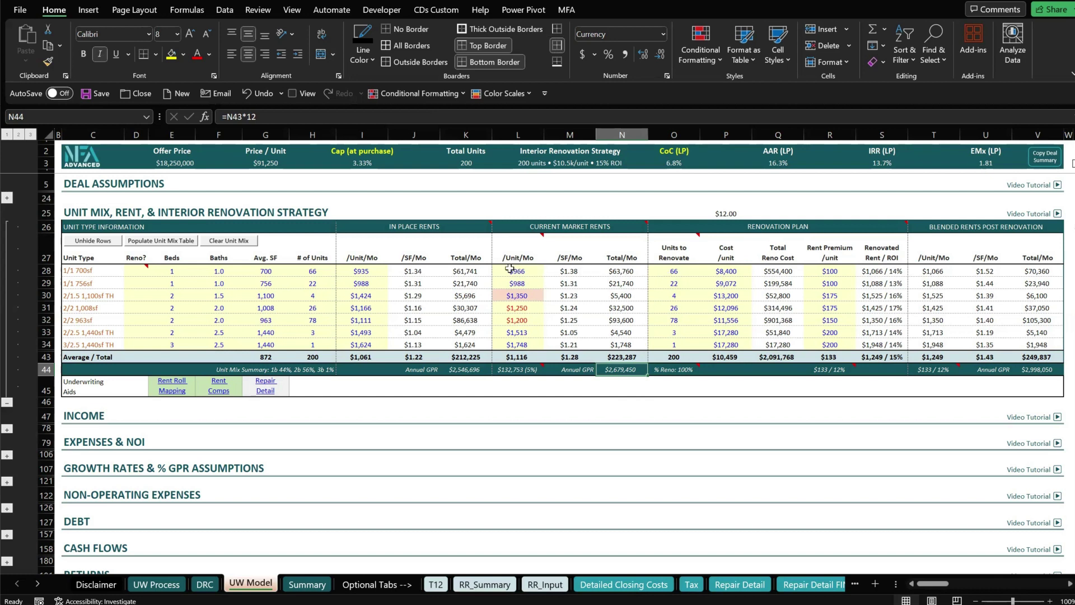
left_click_drag(510, 269, 510, 345)
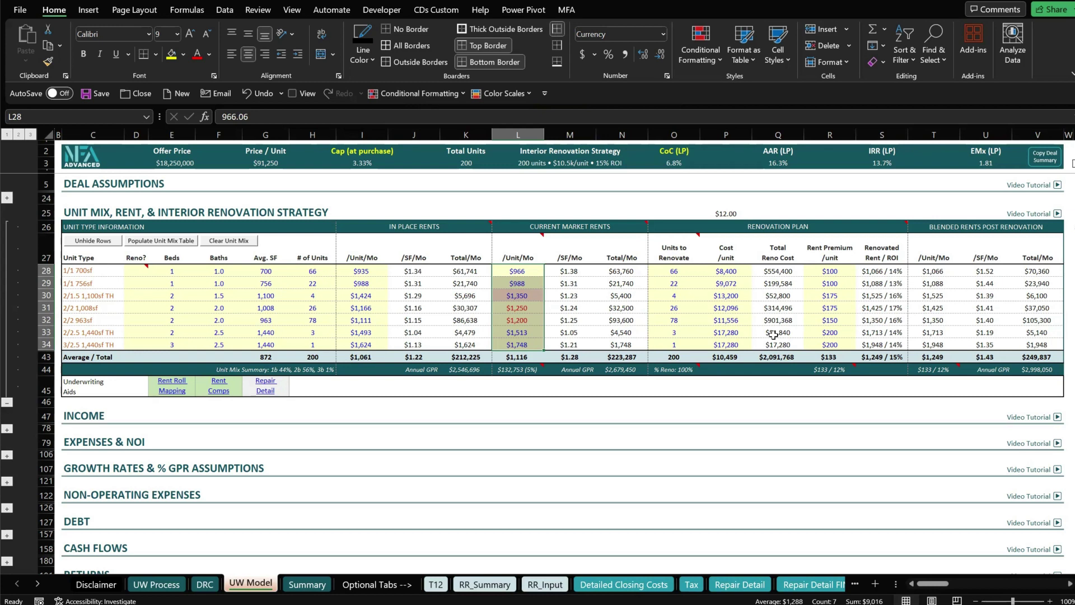
Open the Repair Detail sheet and review the first block's interior renovation items with their Quantity and Cost Per values.
key("Right")
key("Right")
key("Right")
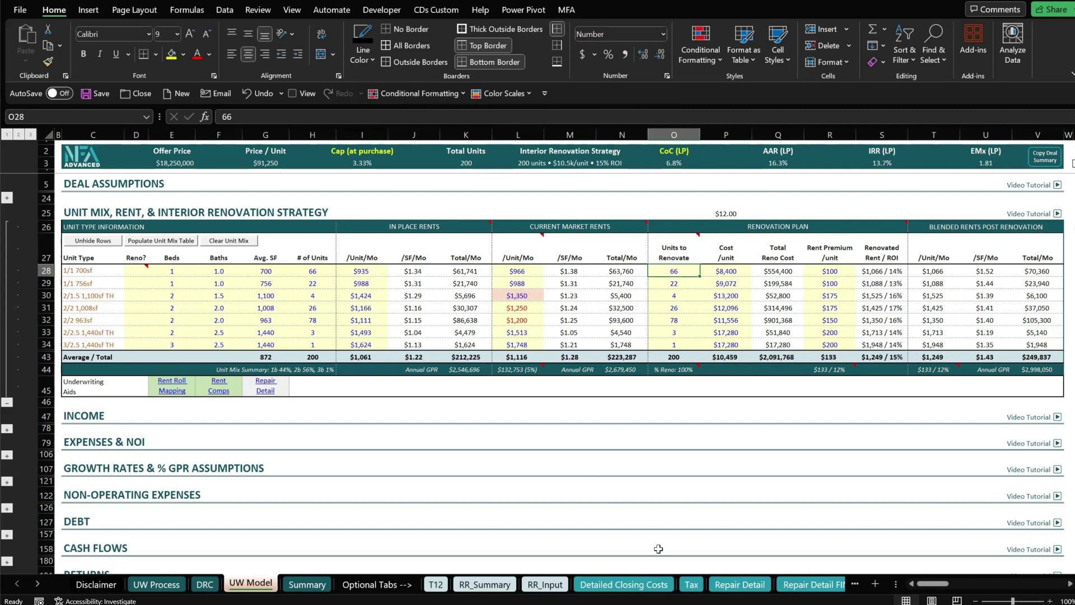
left_click(739, 584)
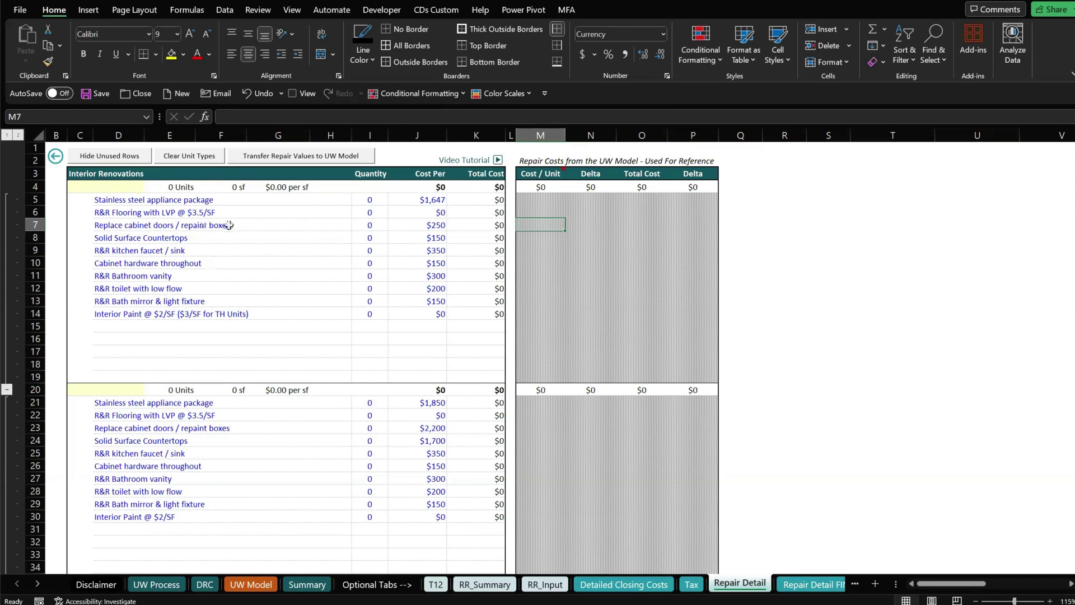
scroll(264, 231, "up", 1)
left_click(134, 223)
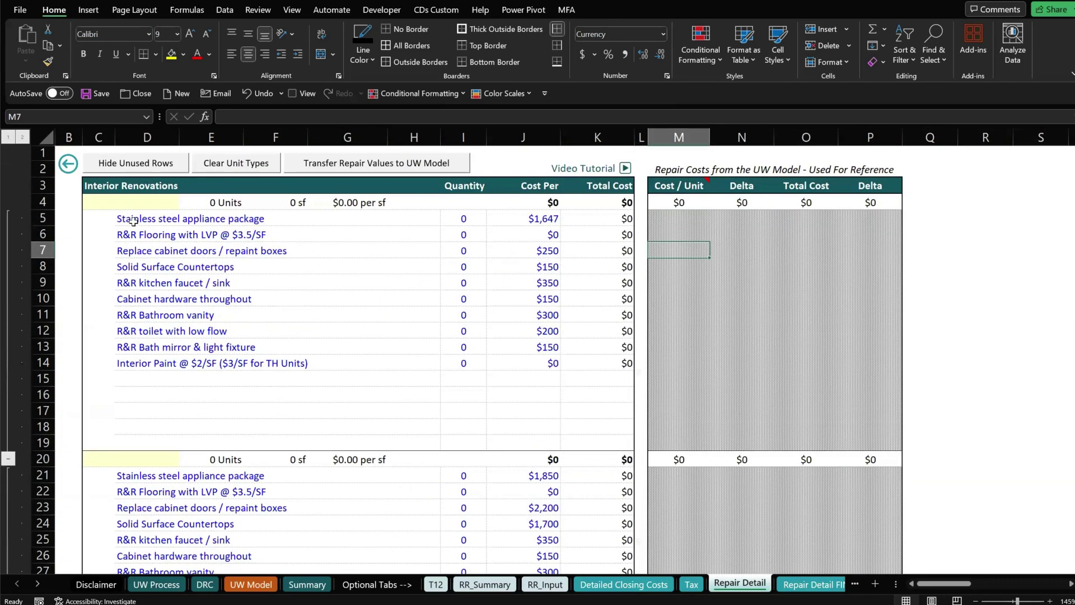
left_click_drag(180, 271, 252, 364)
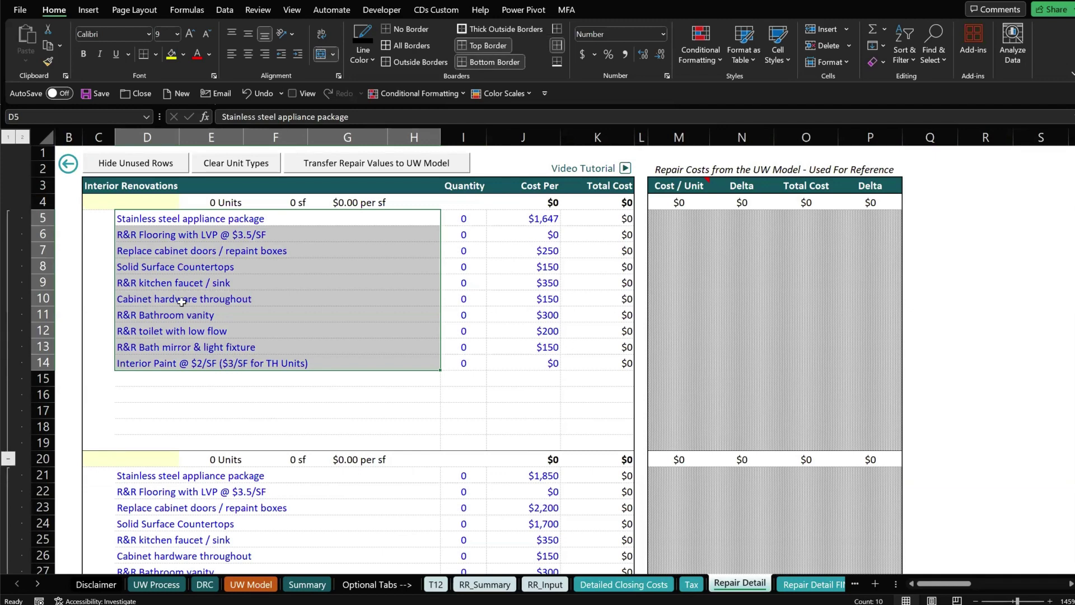
left_click_drag(435, 294, 498, 379)
left_click(345, 341)
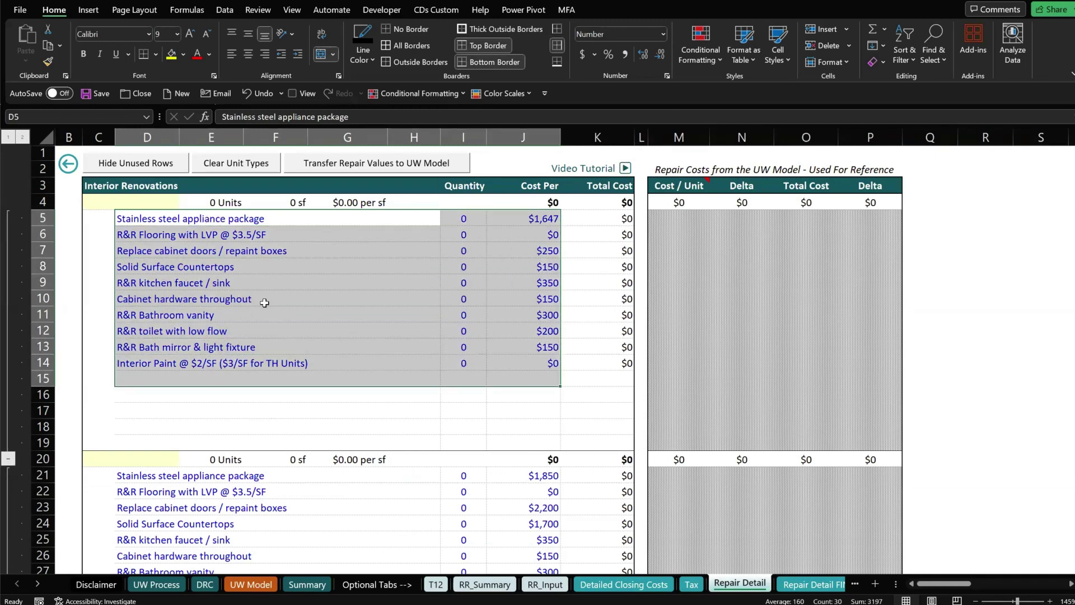
left_click(195, 221)
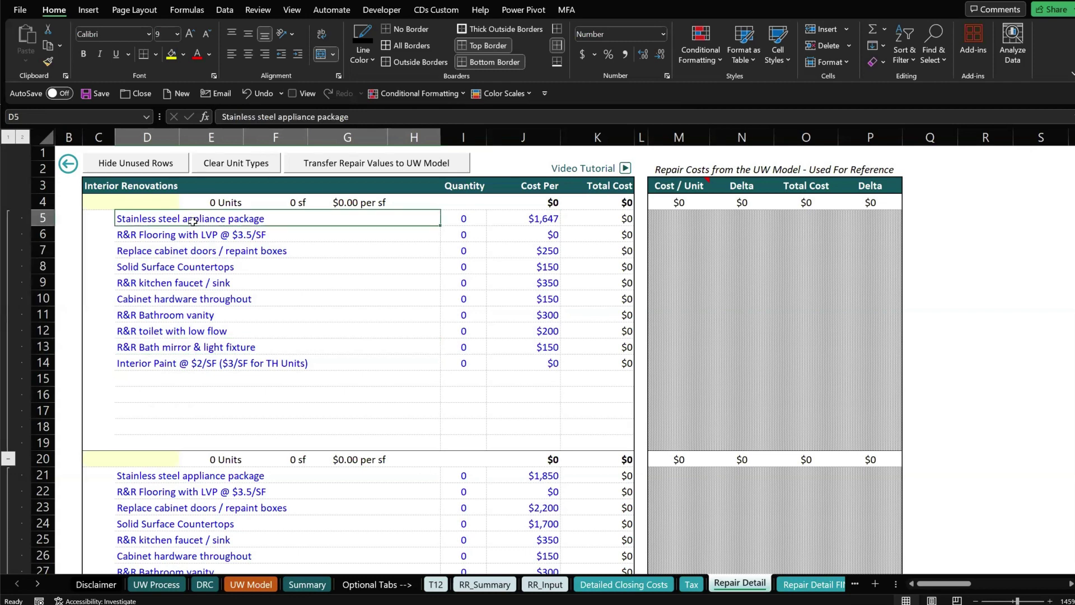
Compare the unit types offered in C4 of Repair Detail with the Units to Renovate in O28:O34 of UW Model.
left_click(152, 200)
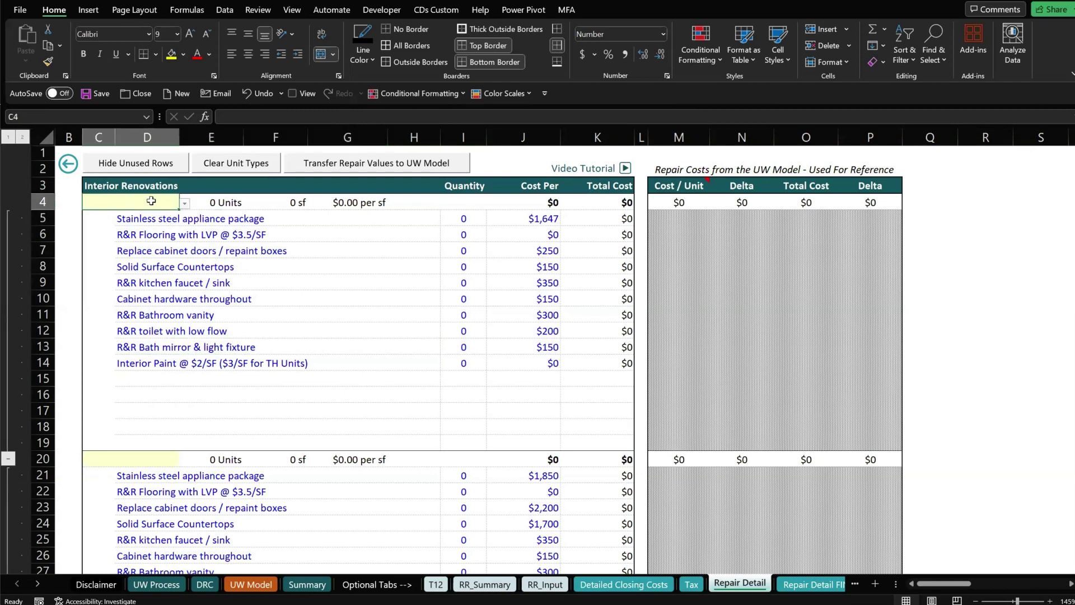
left_click(185, 204)
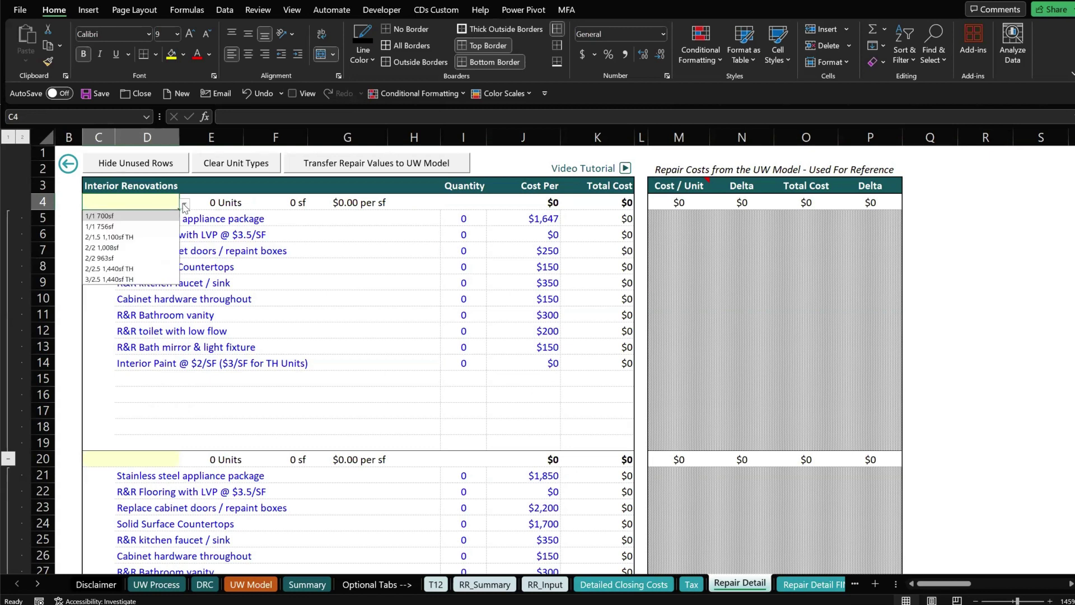
left_click(260, 319)
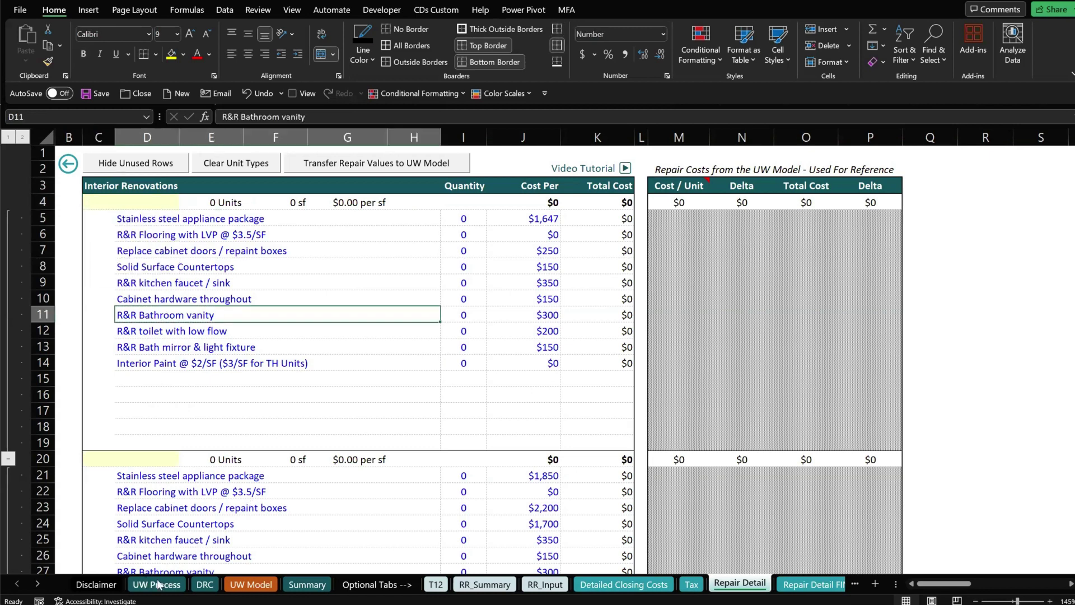
left_click(238, 585)
left_click_drag(220, 283, 475, 308)
left_click_drag(665, 268, 674, 345)
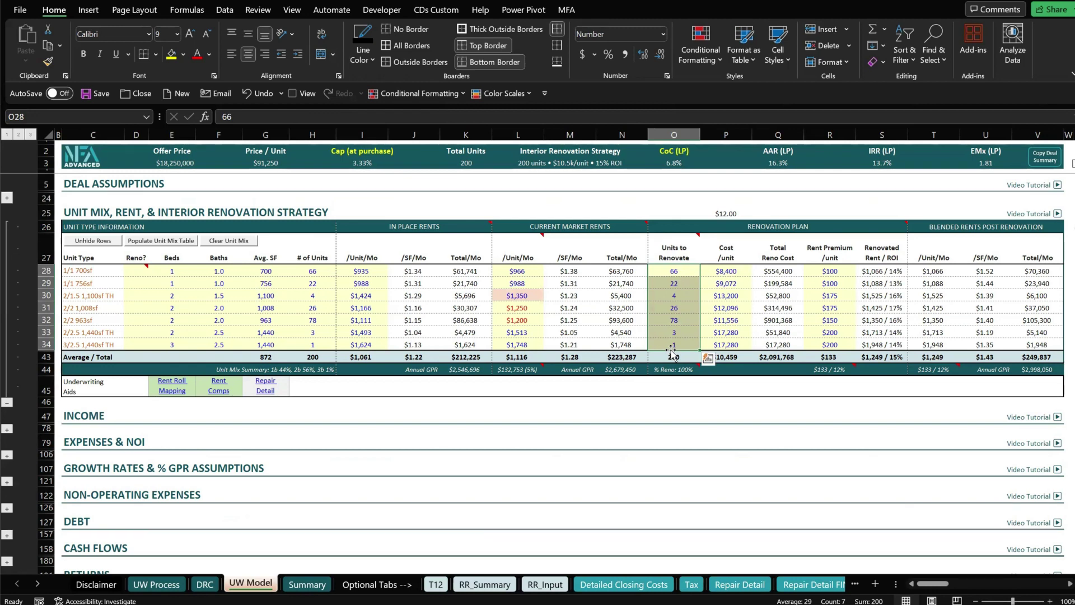
left_click(758, 586)
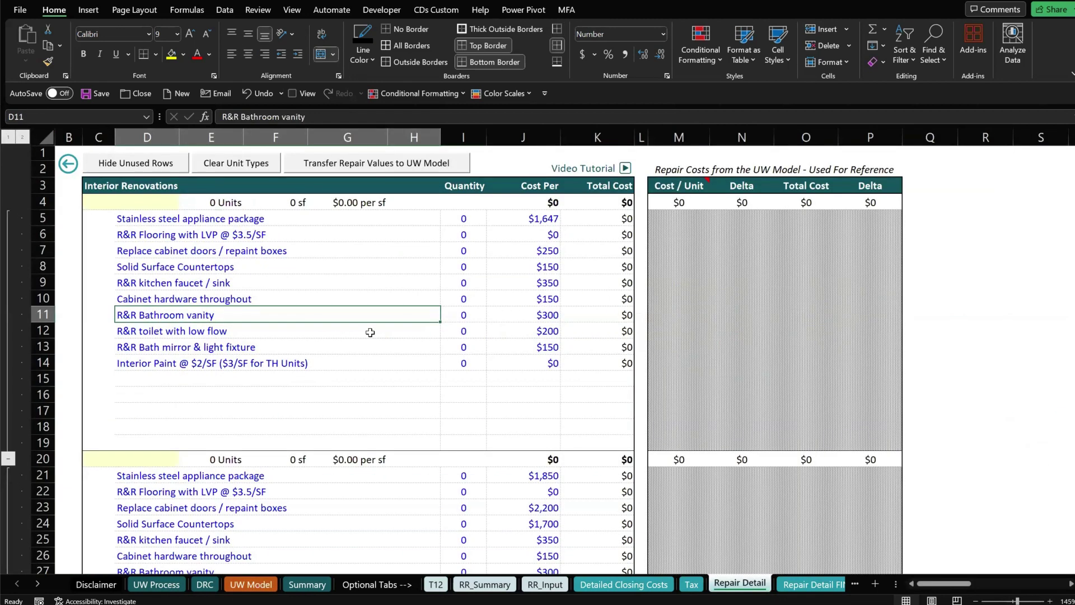
left_click(174, 201)
left_click(186, 203)
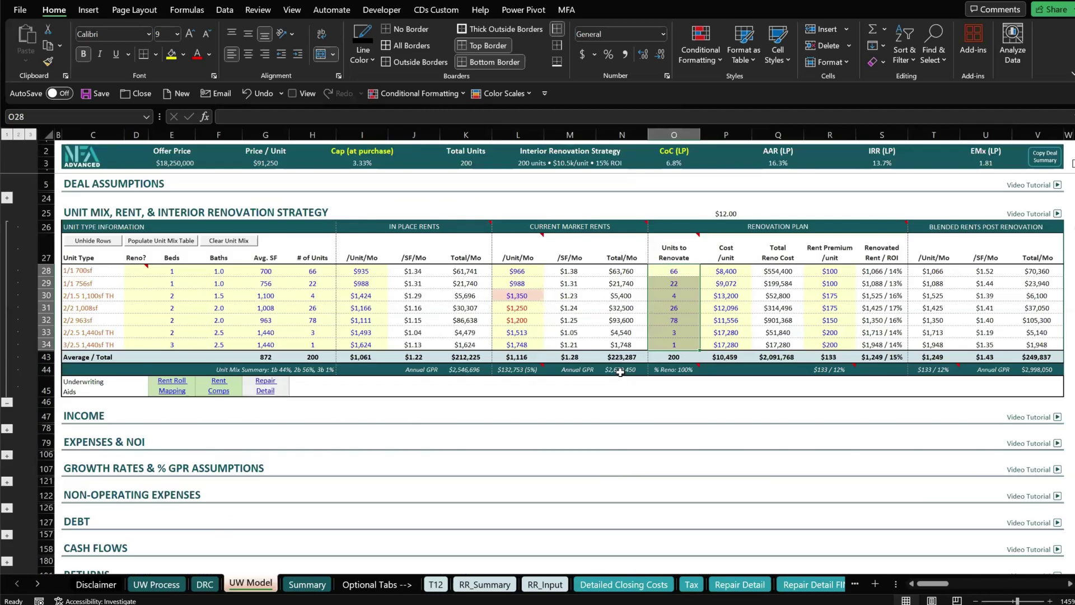
Clear the Units to Renovate in O28:O34 of UW Model and check the unit type choices in C4 of Repair Detail.
left_click(241, 588)
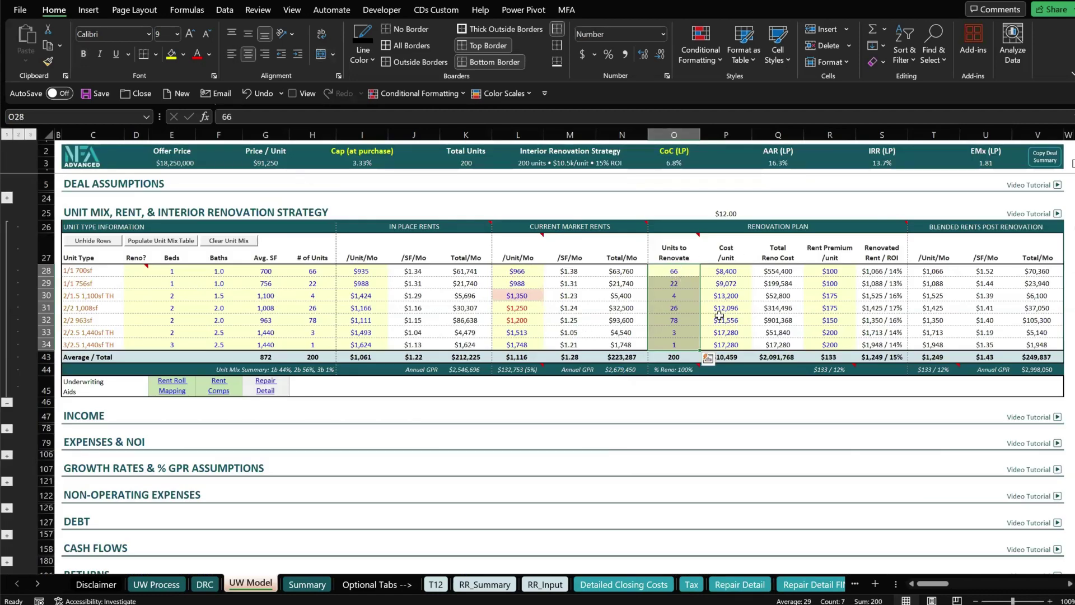
left_click_drag(678, 271, 680, 344)
key("Delete")
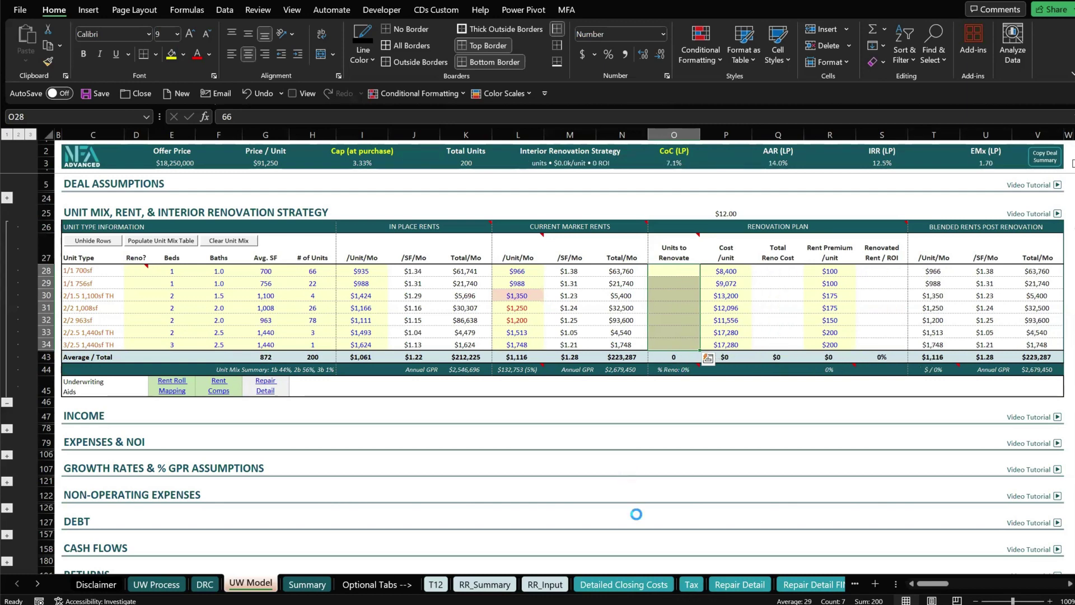
left_click(730, 585)
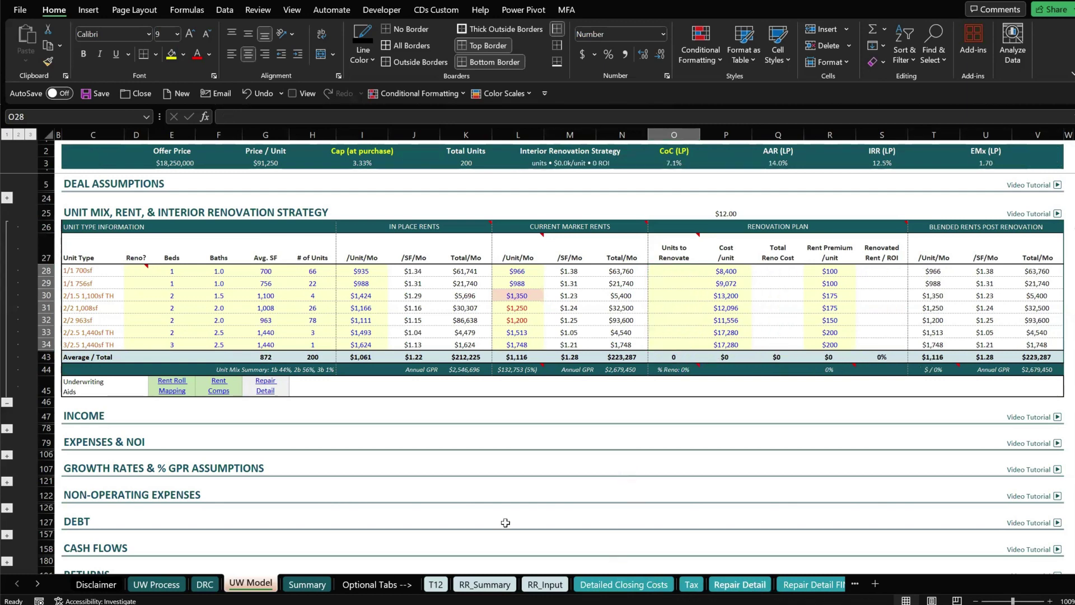
left_click(184, 203)
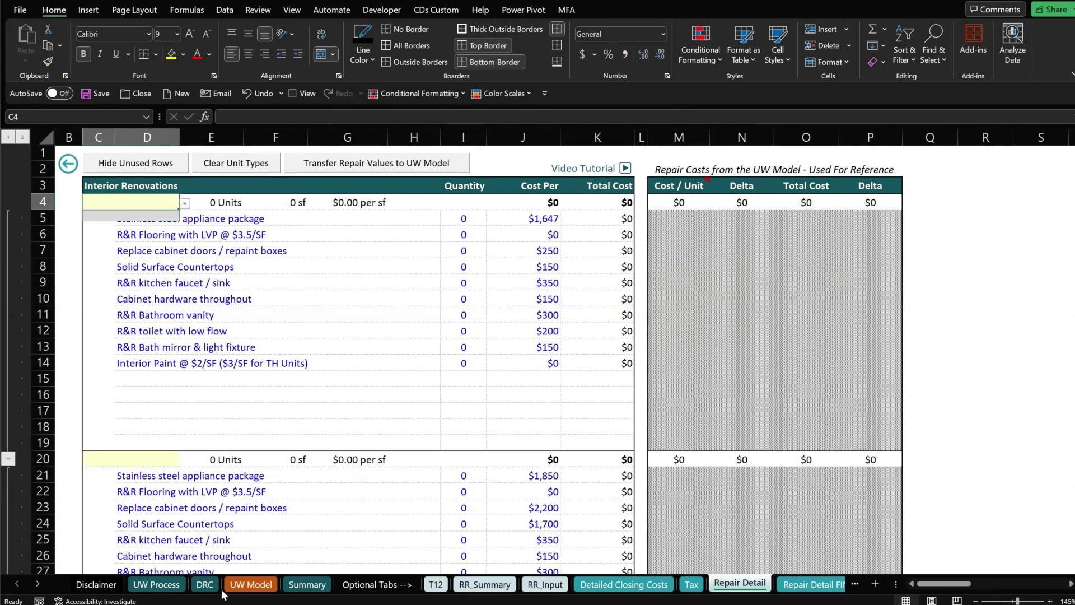
Undo the clearing of the Units to Renovate on UW Model and return to Repair Detail.
left_click(242, 590)
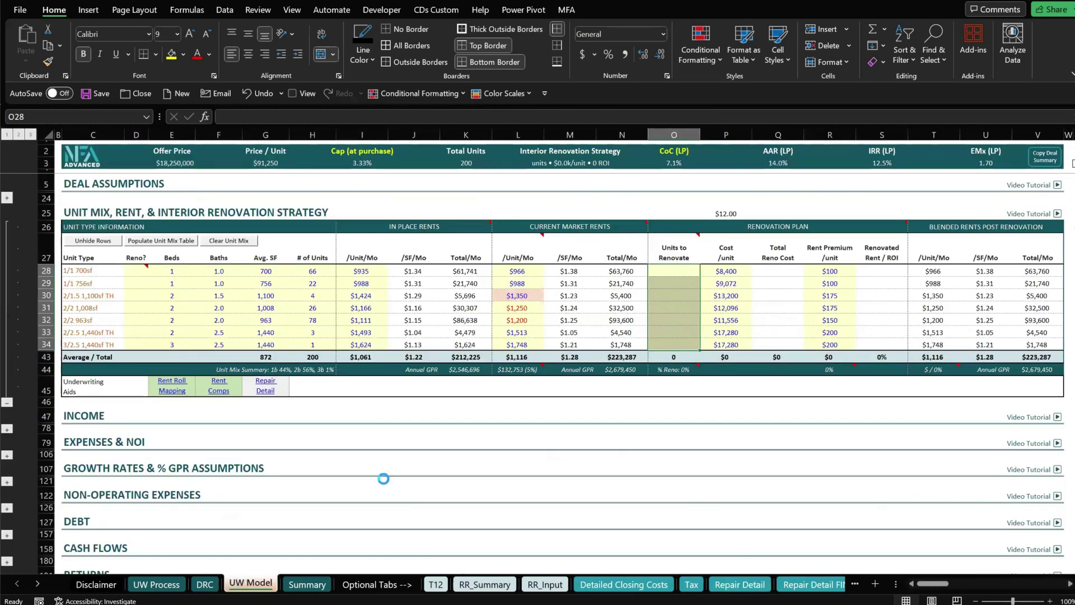
left_click(740, 585)
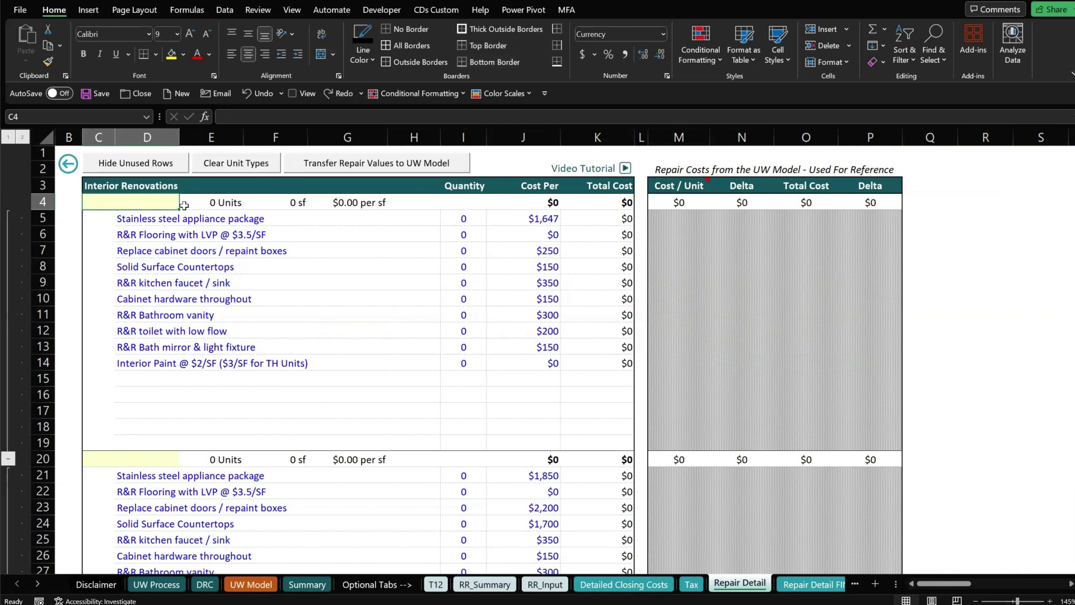
Choose 1/1 700sf as the first block's unit type in C4 and check its unit count, square footage and Quantity formulas.
left_click(185, 205)
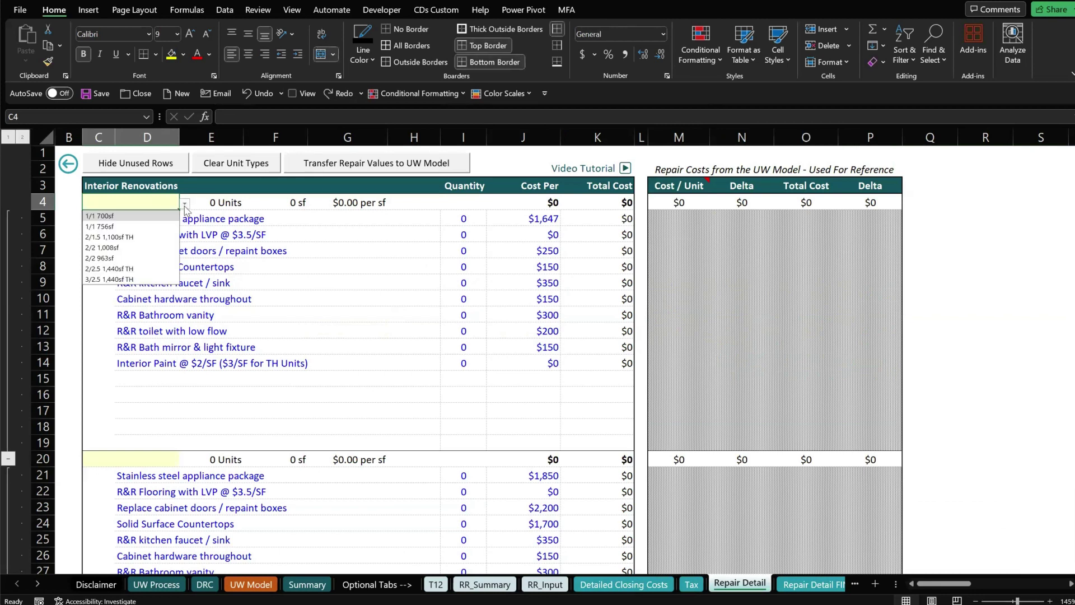
left_click(113, 217)
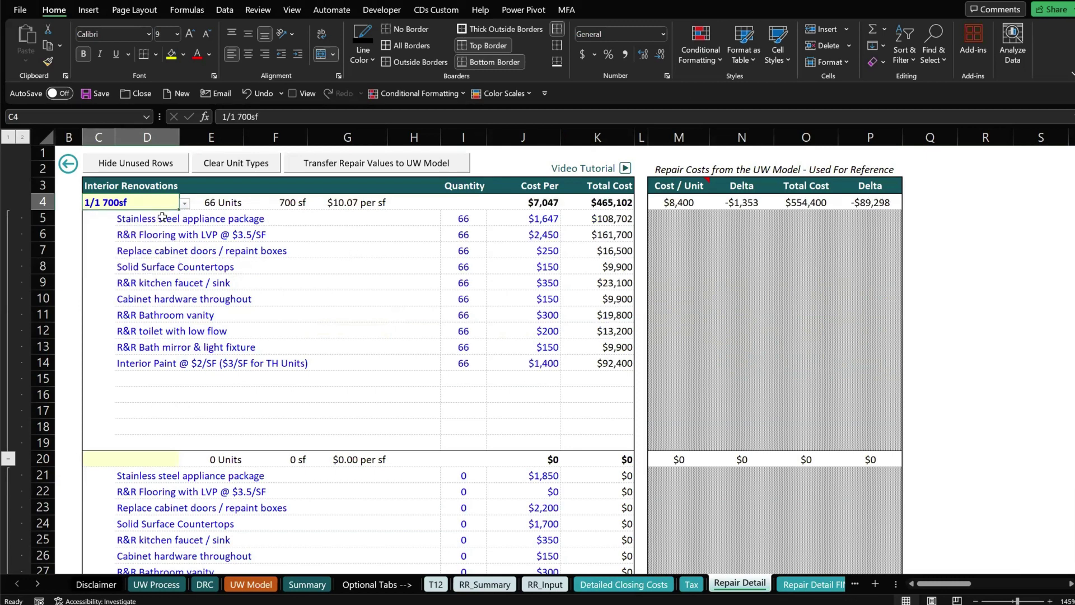
left_click(243, 205)
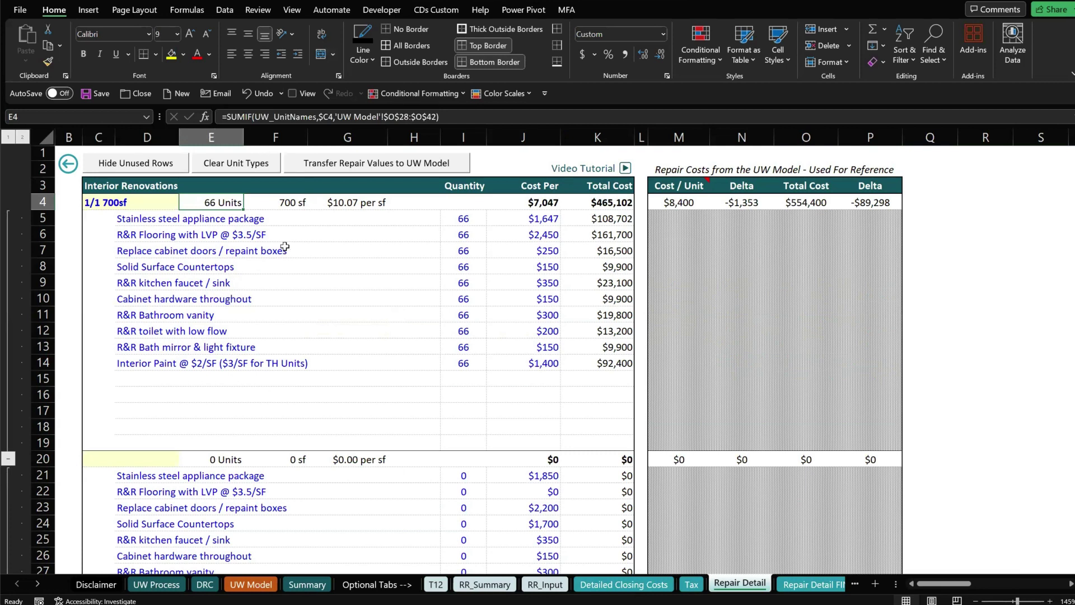
left_click(291, 206)
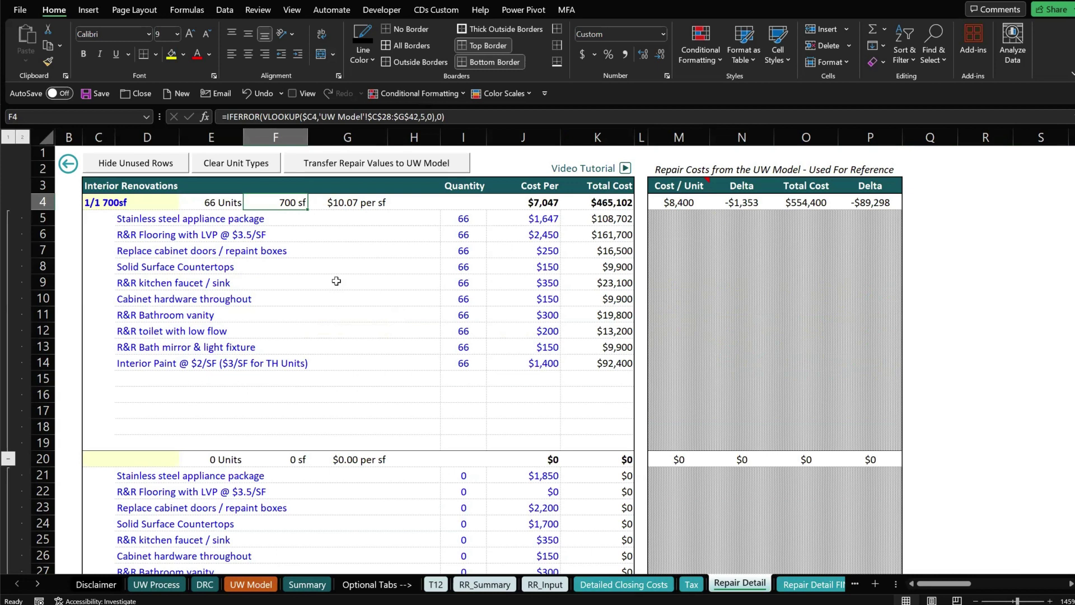
left_click(448, 217)
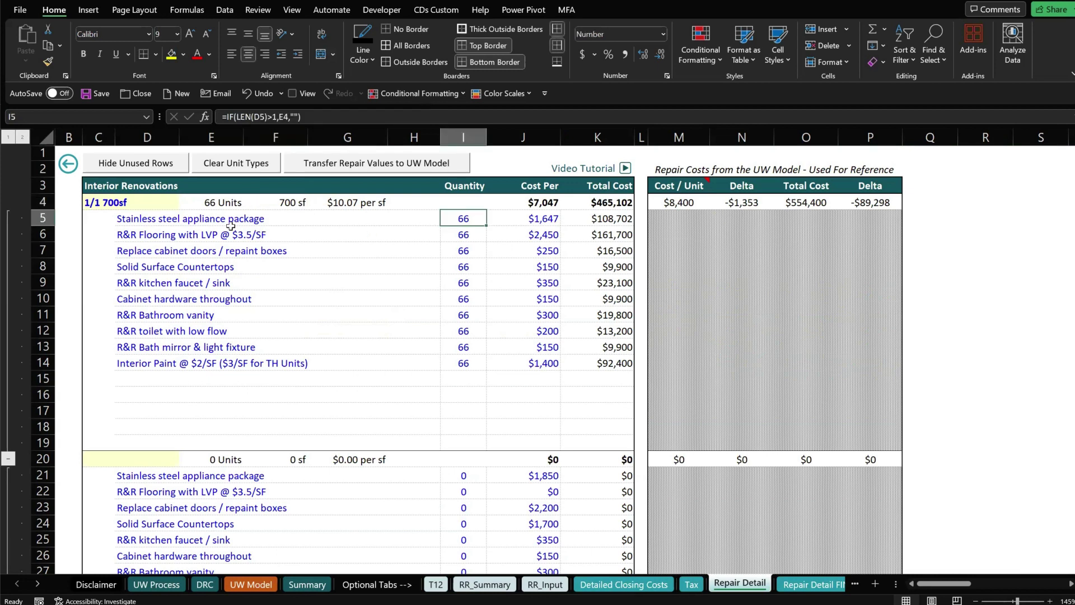
Set the Cost Per of the Stainless steel appliance package for the 1/1 700sf units to 1850.
left_click(425, 217)
left_click(472, 218)
left_click(544, 218)
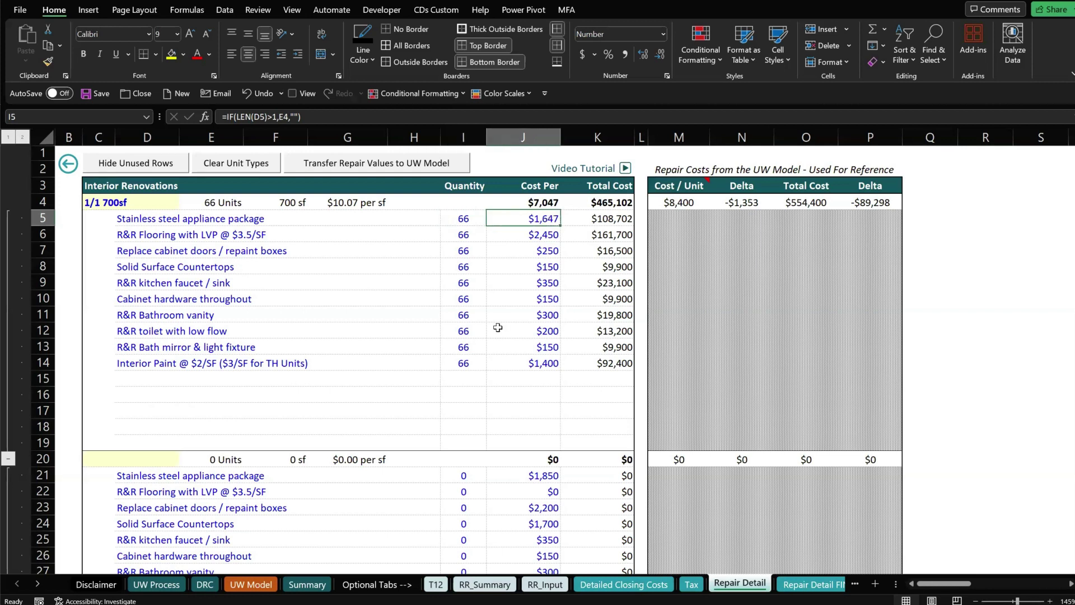
type("1850")
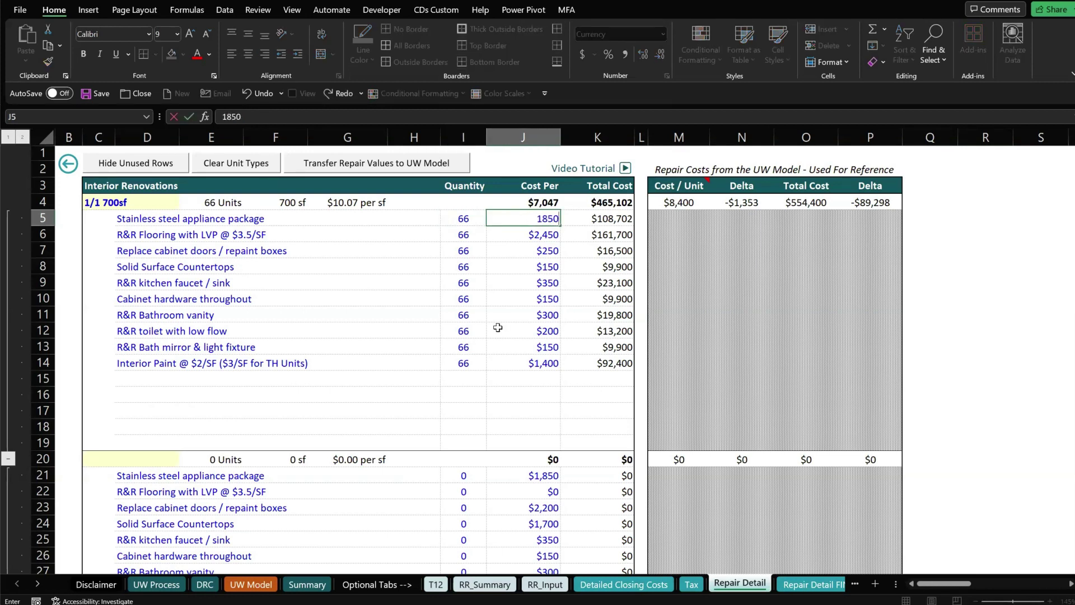
key("Return")
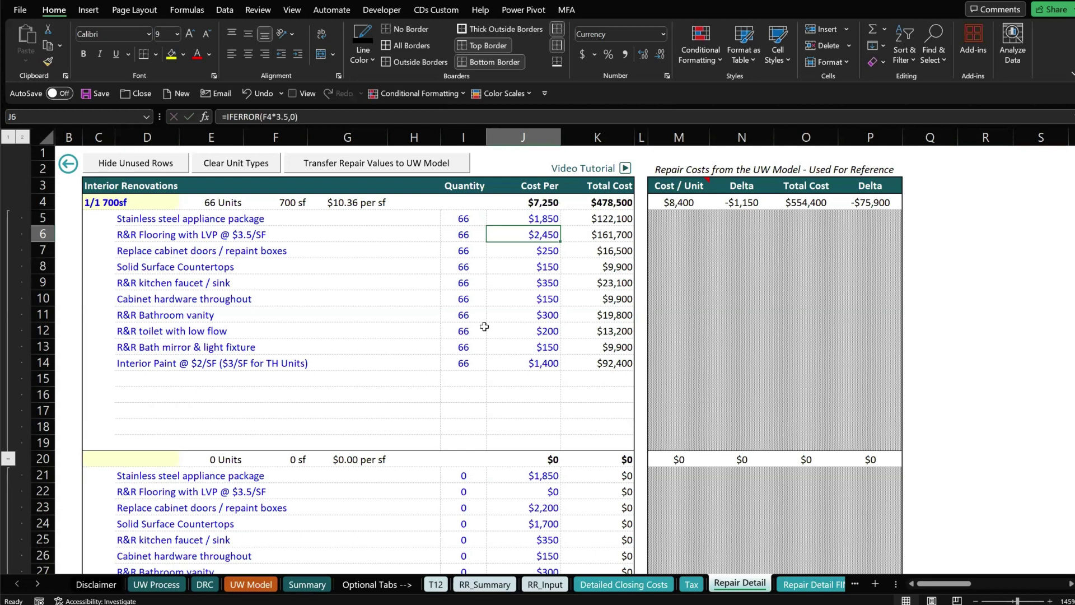
Check the per-square-foot rate in the Cost Per formula for R&R Flooring with LVP, leaving the formula as it is.
left_click(192, 241)
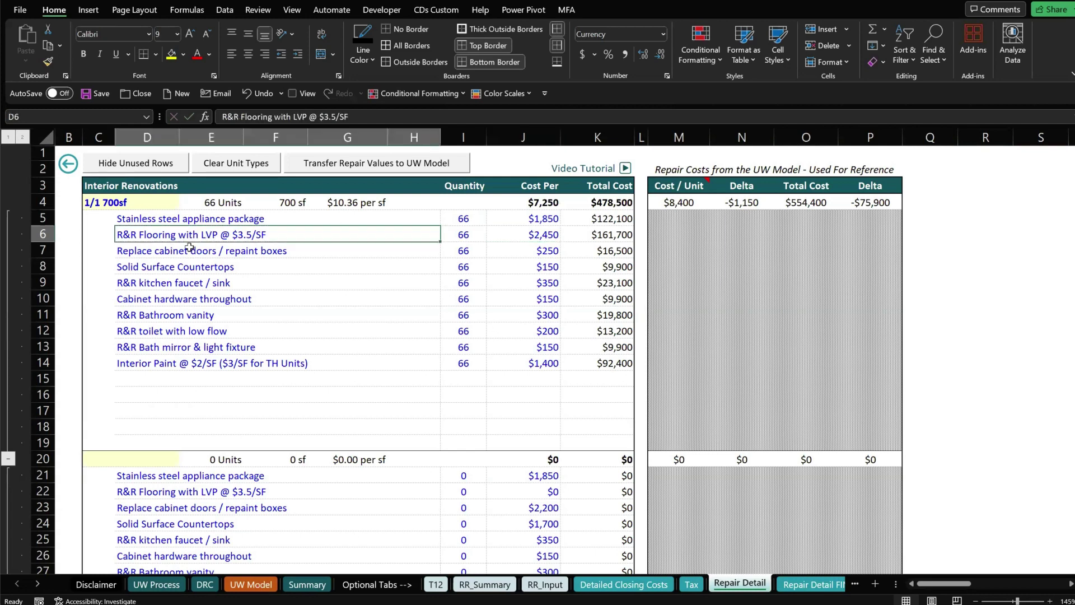
left_click(520, 237)
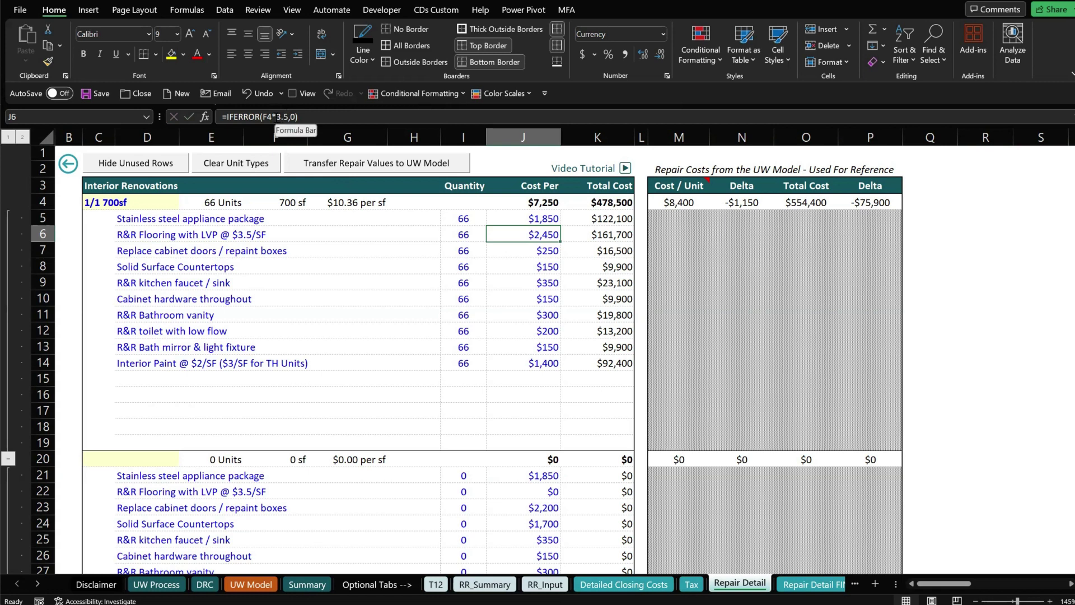
double_click(282, 116)
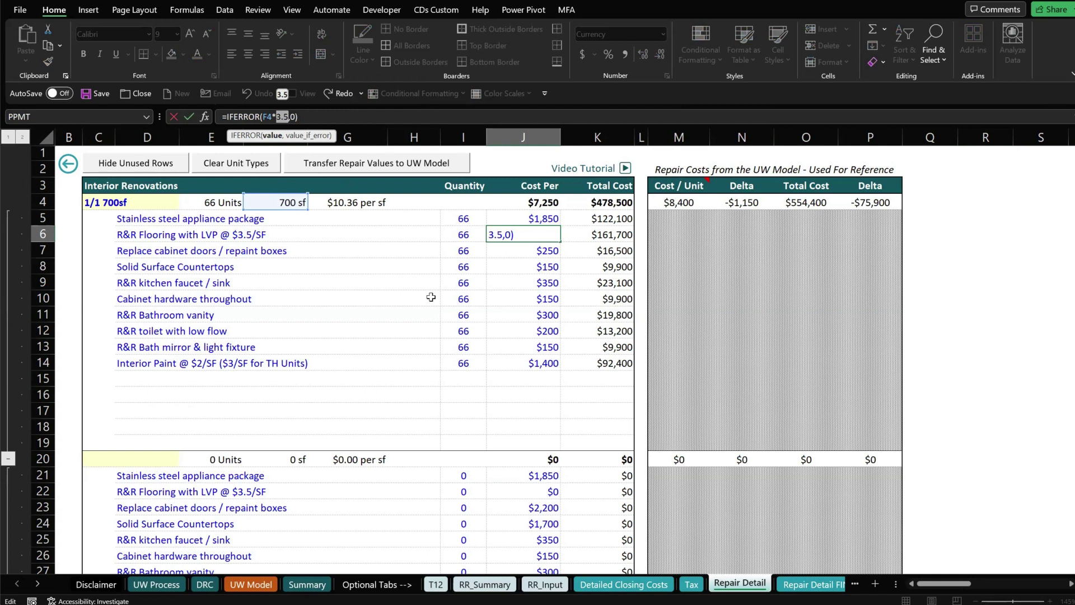
key("Escape")
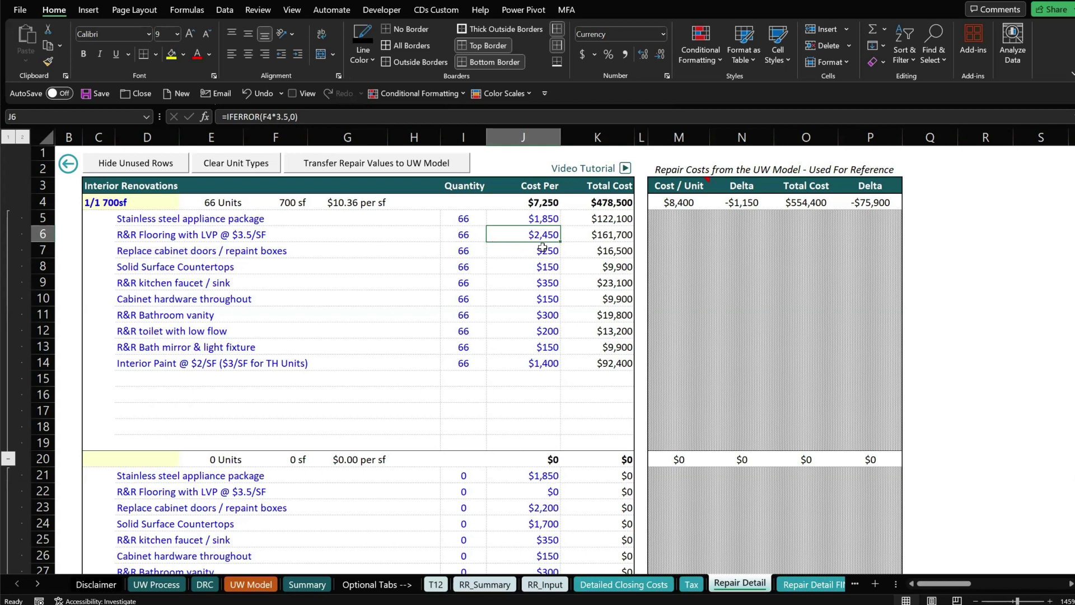
Set the Cost Per of Replace cabinet doors / repaint boxes for the 1/1 700sf units to 1400.
left_click(165, 252)
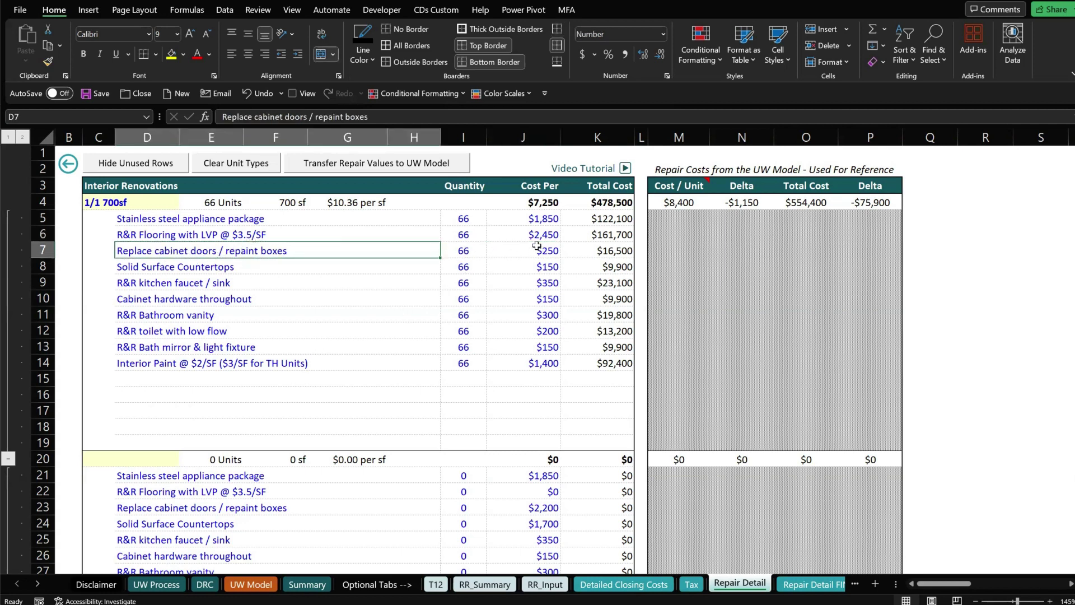
left_click(537, 248)
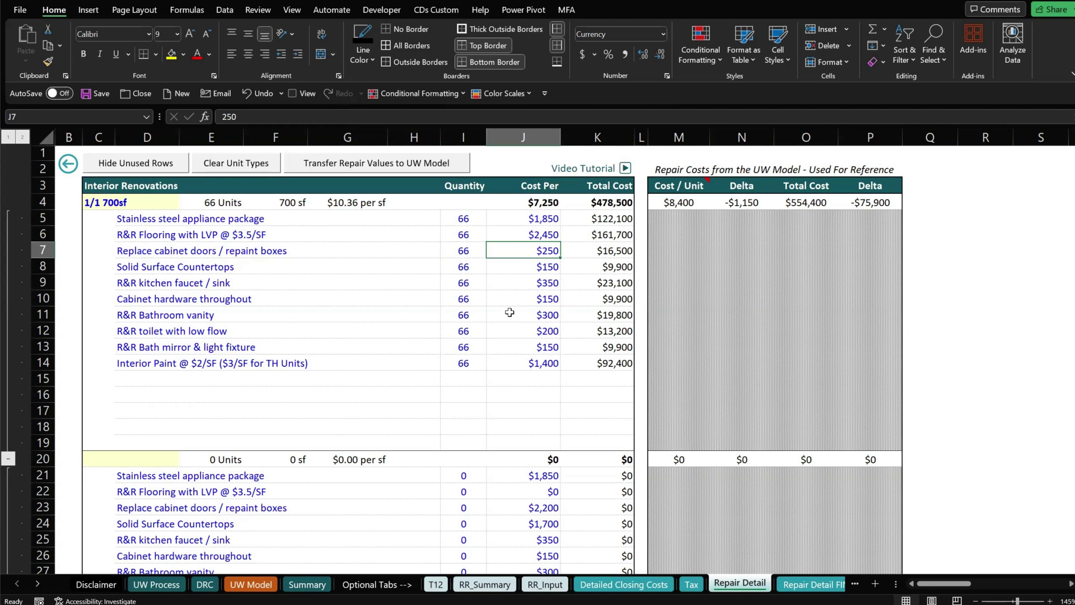
type("1400")
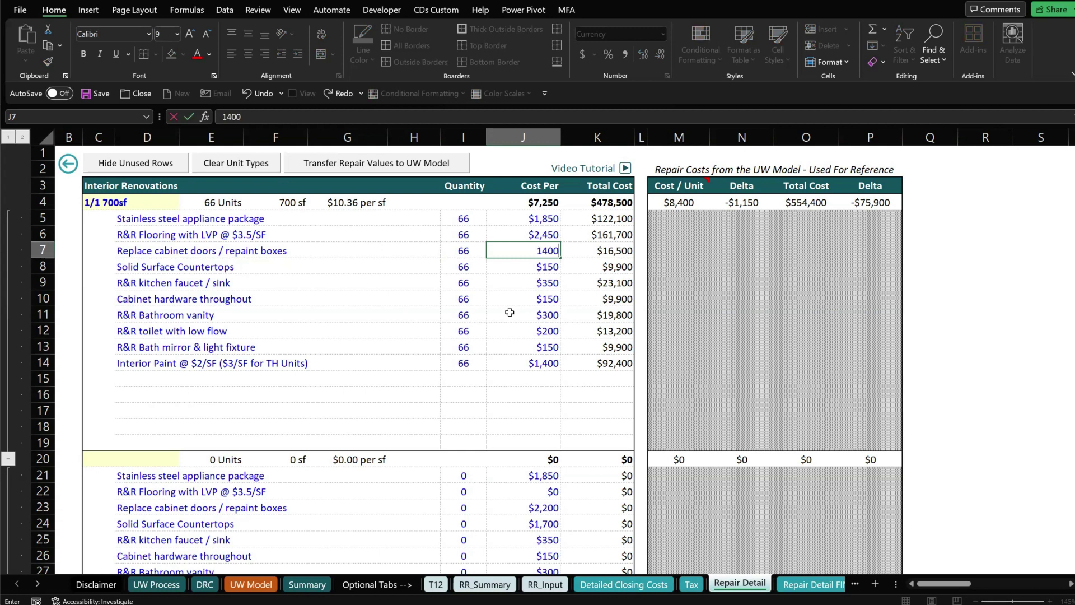
key("Return")
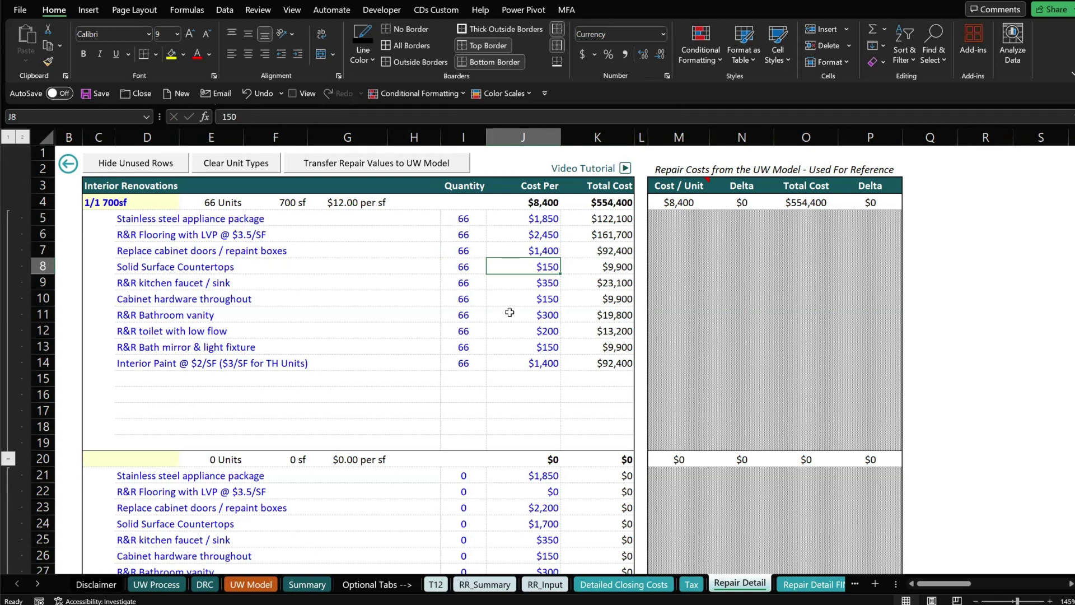
Set the Cost Per of Solid Surface Countertops for the 1/1 700sf units to 1700.
type("25")
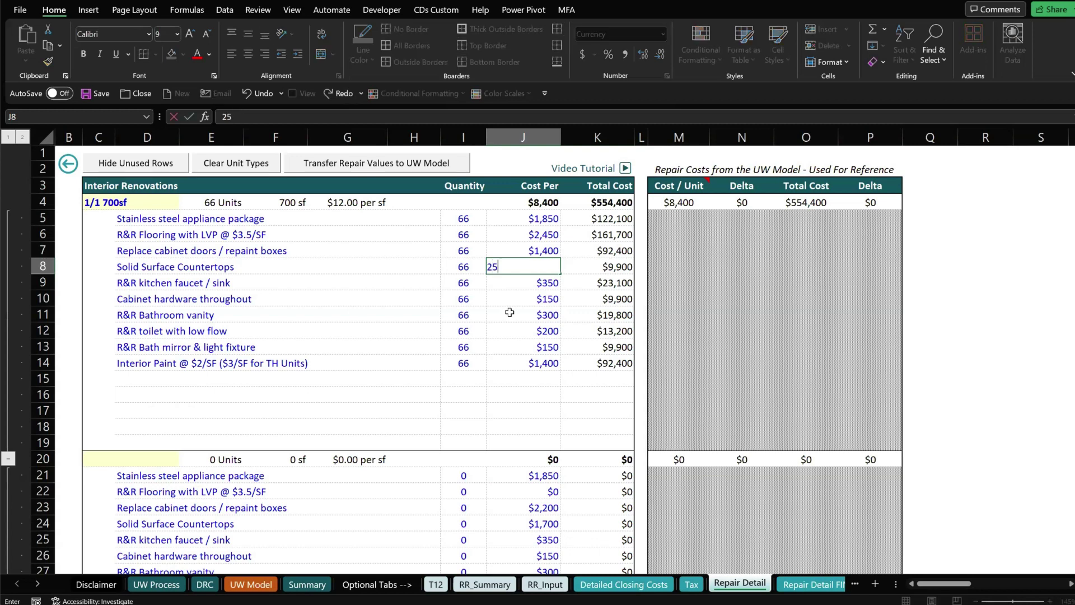
type("00")
key("BackSpace")
key("BackSpace")
key("BackSpace")
key("BackSpace")
type("1700")
key("Escape")
key("Return")
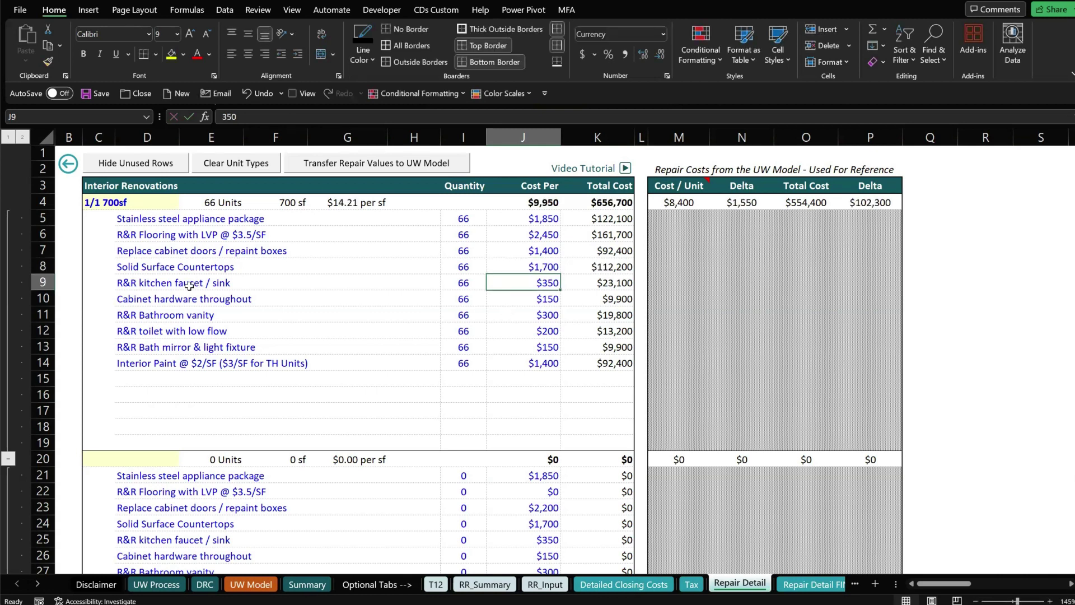
Review the line items and Cost Per values of the 1/1 700sf block, from the appliance package through the bathroom items.
left_click_drag(168, 220, 538, 284)
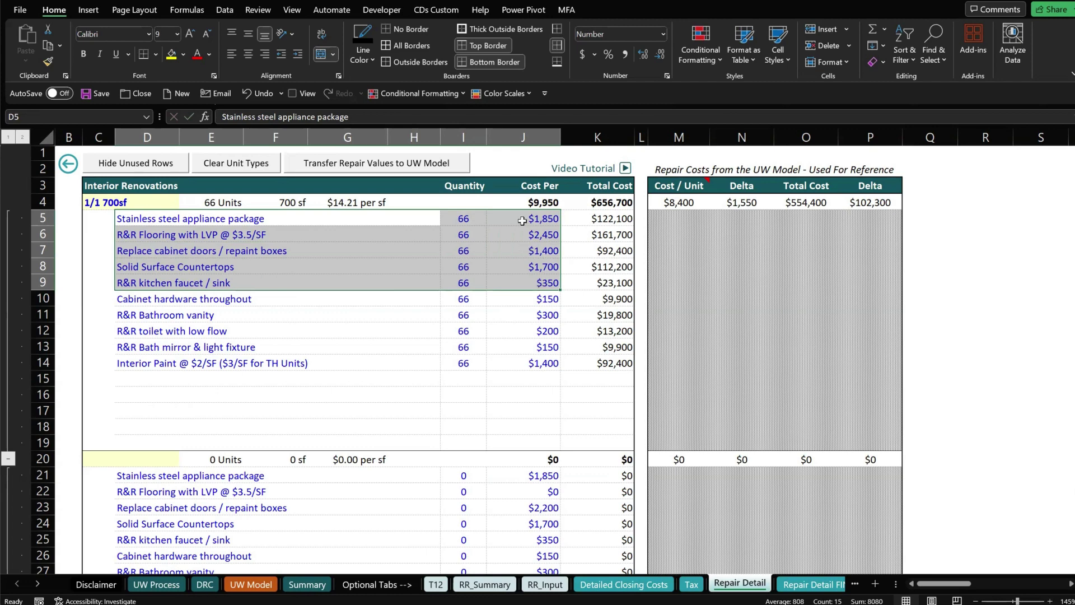
left_click_drag(523, 220, 533, 278)
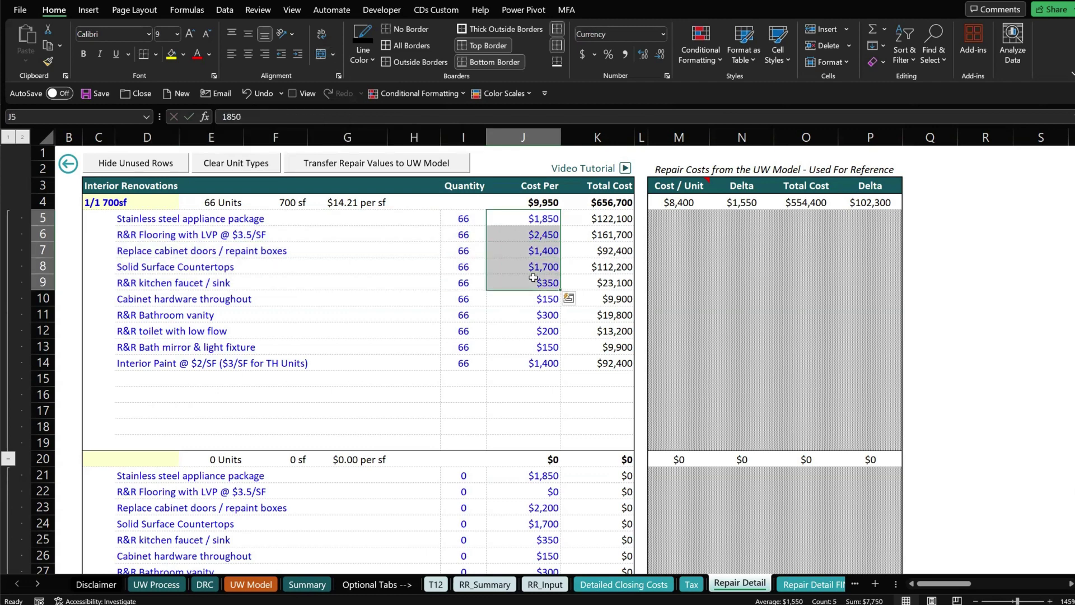
left_click_drag(175, 381, 534, 379)
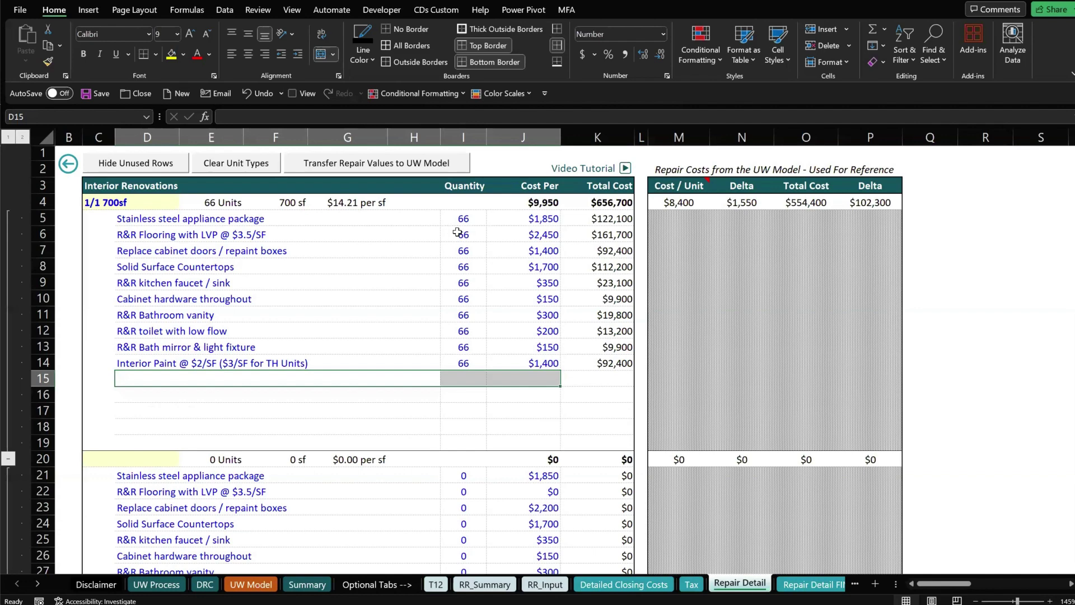
left_click_drag(246, 218, 517, 346)
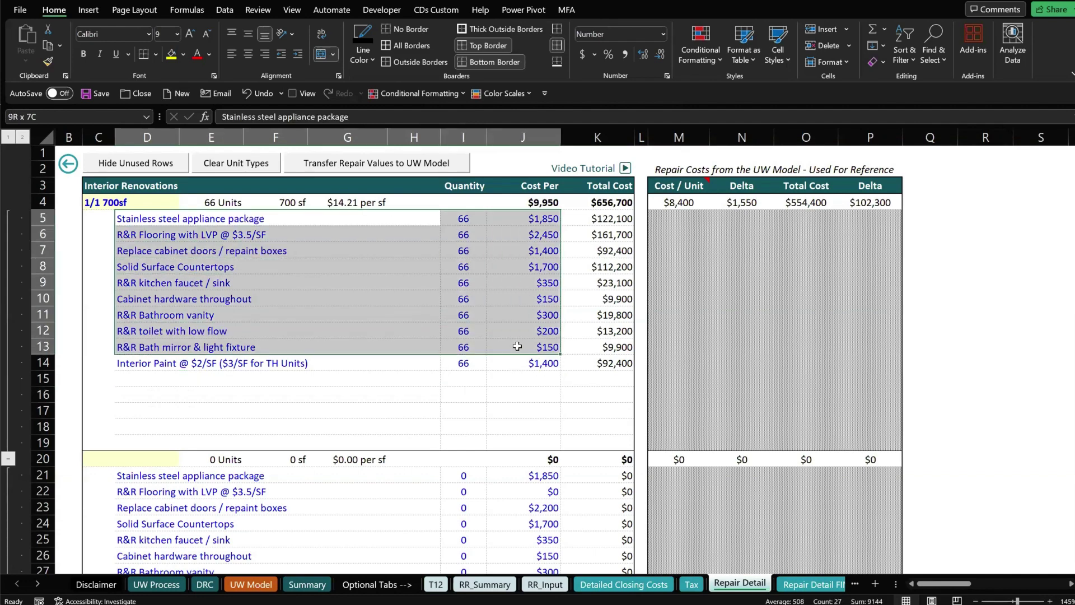
left_click(537, 278)
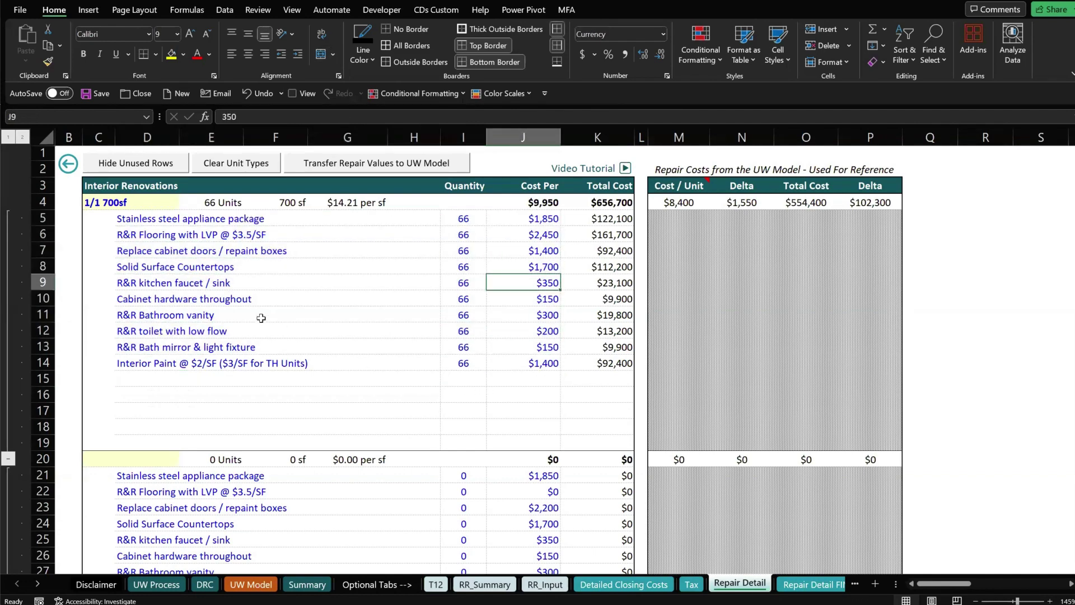
left_click(214, 317)
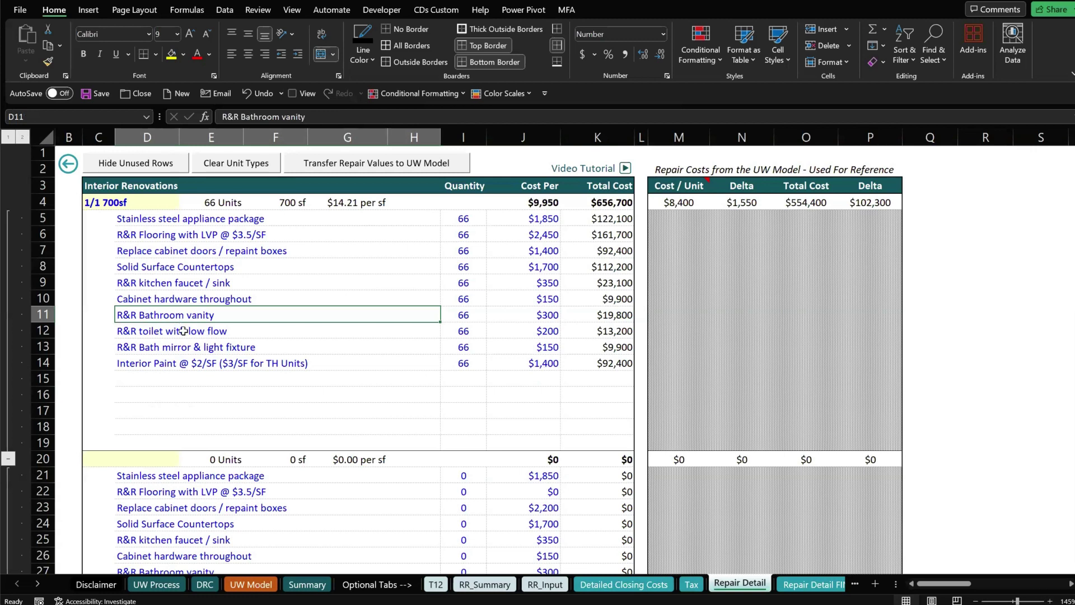
left_click(186, 332)
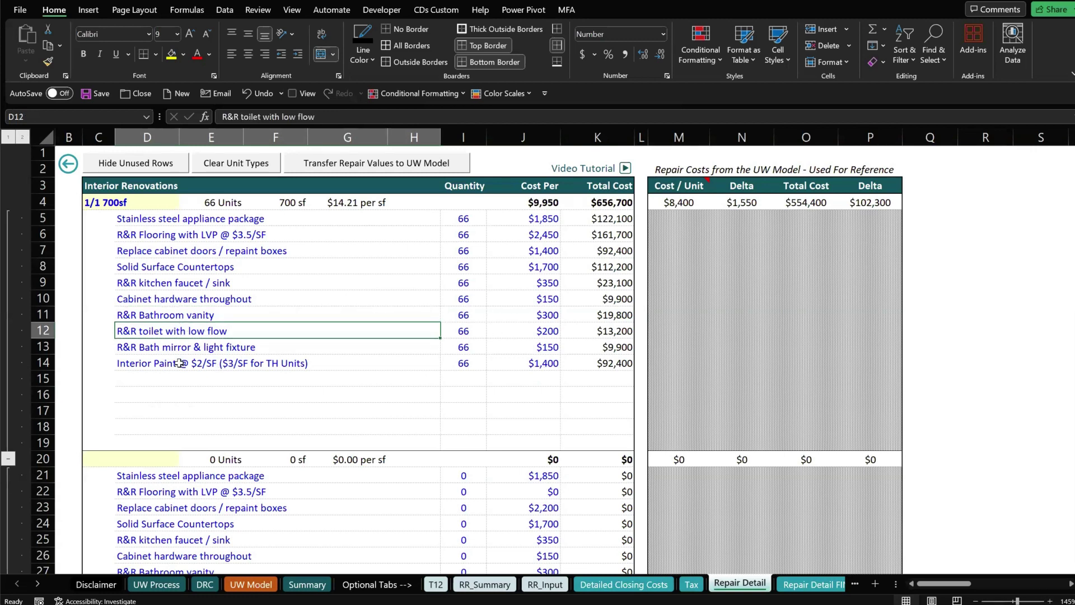
Change the Interior Paint Cost Per formula in J14 to =F4*1.25 for the 1/1 700sf units.
left_click(288, 367)
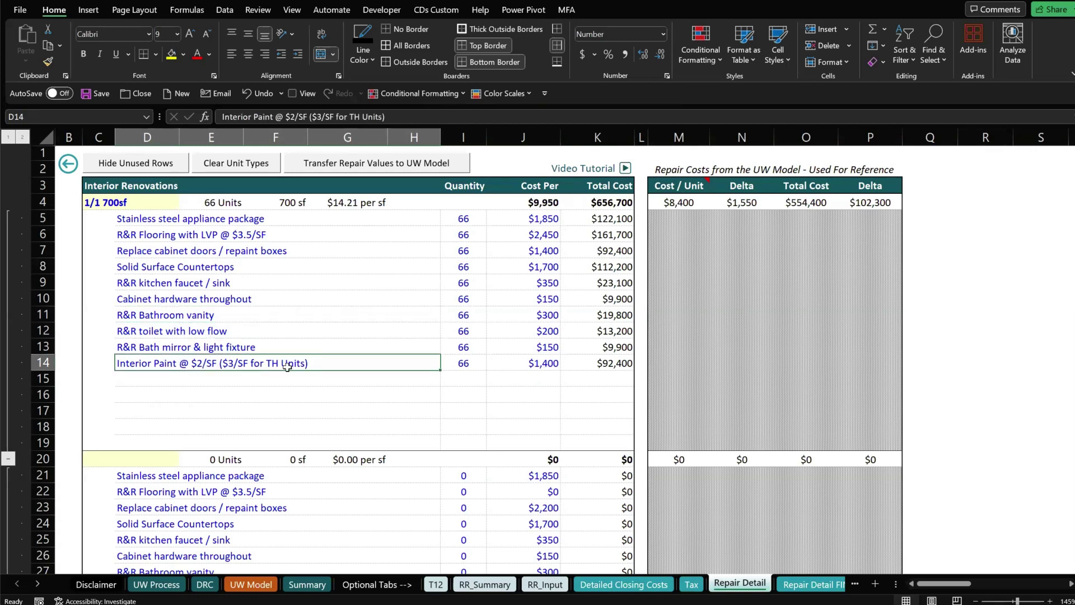
left_click(535, 363)
left_click(242, 116)
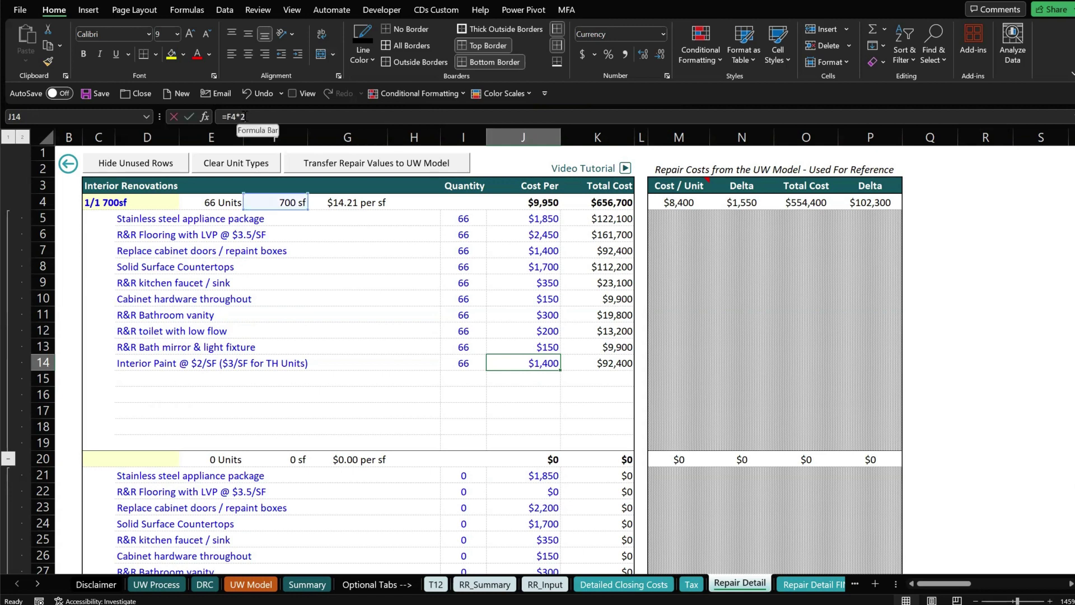
type("1.25")
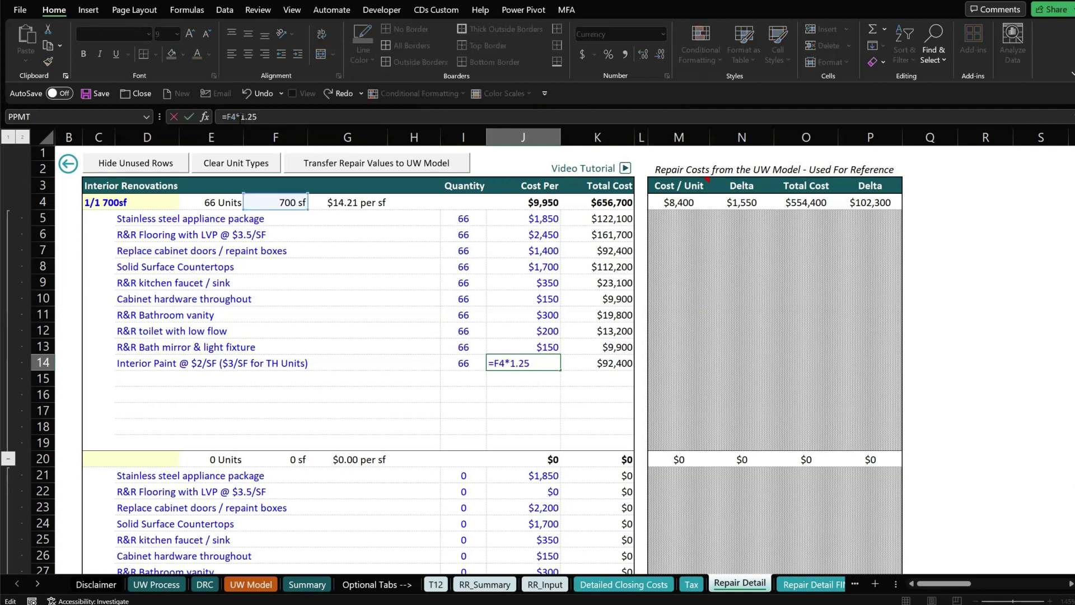
key("Return")
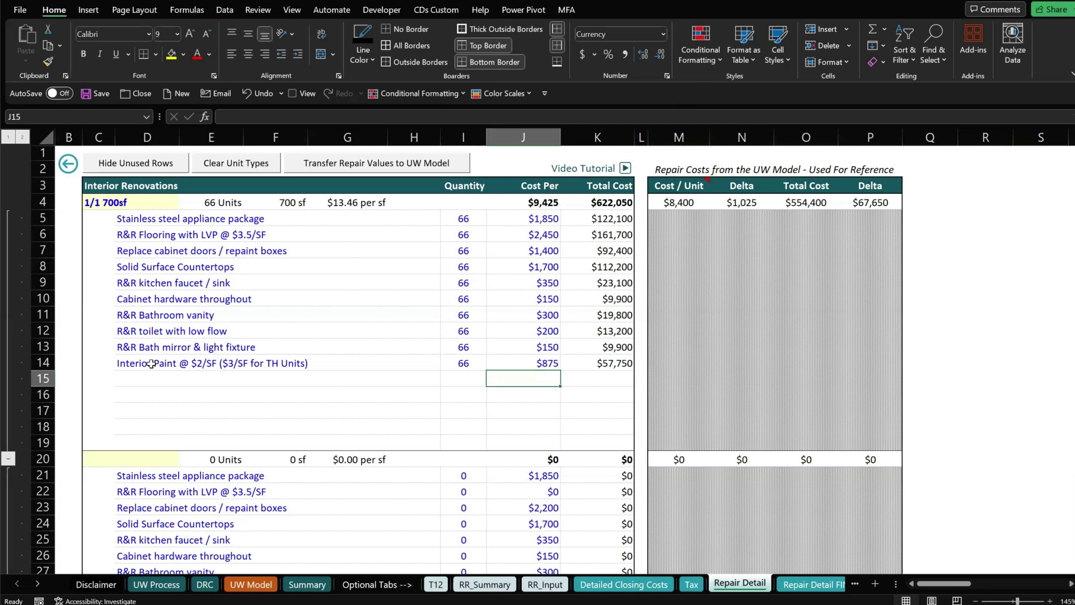
Reword the paint item's description in D14 as "Interior Paint @ $1.25/SF", removing the note about TH units.
left_click(152, 363)
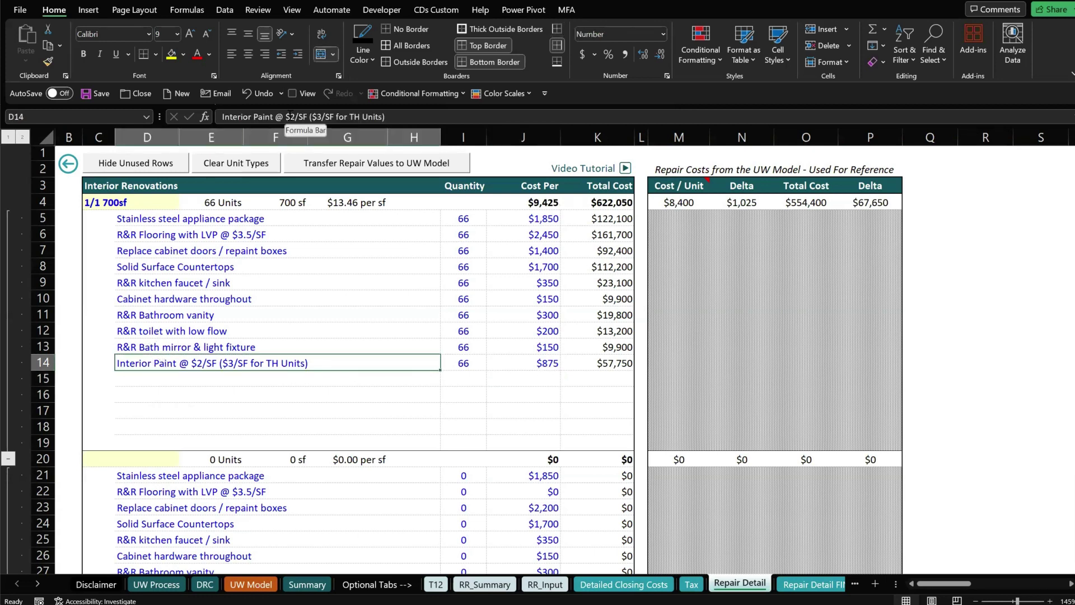
left_click(290, 116)
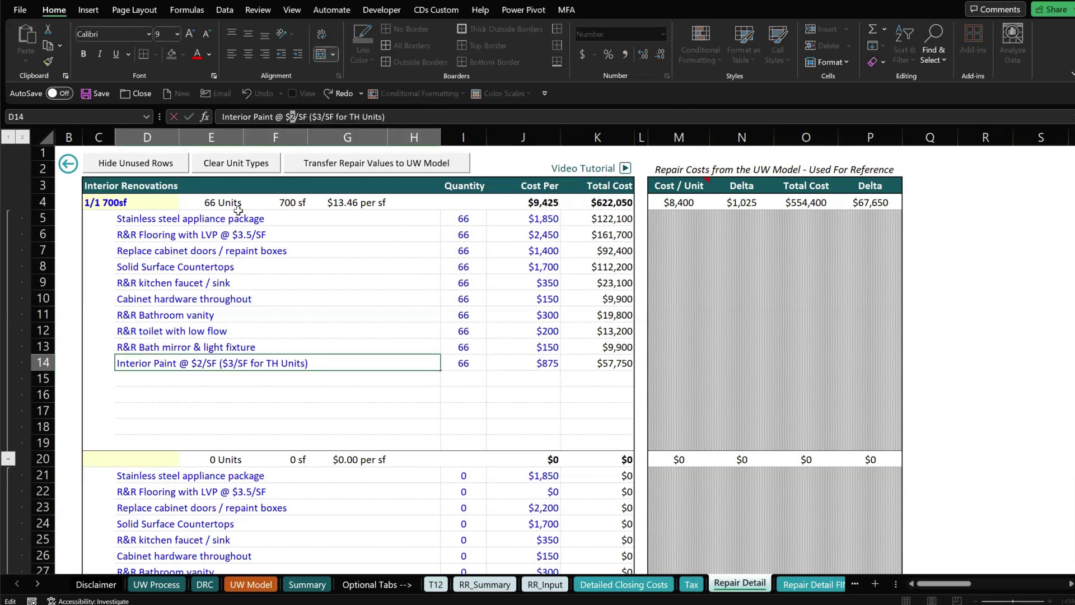
key("Delete")
type("1.25")
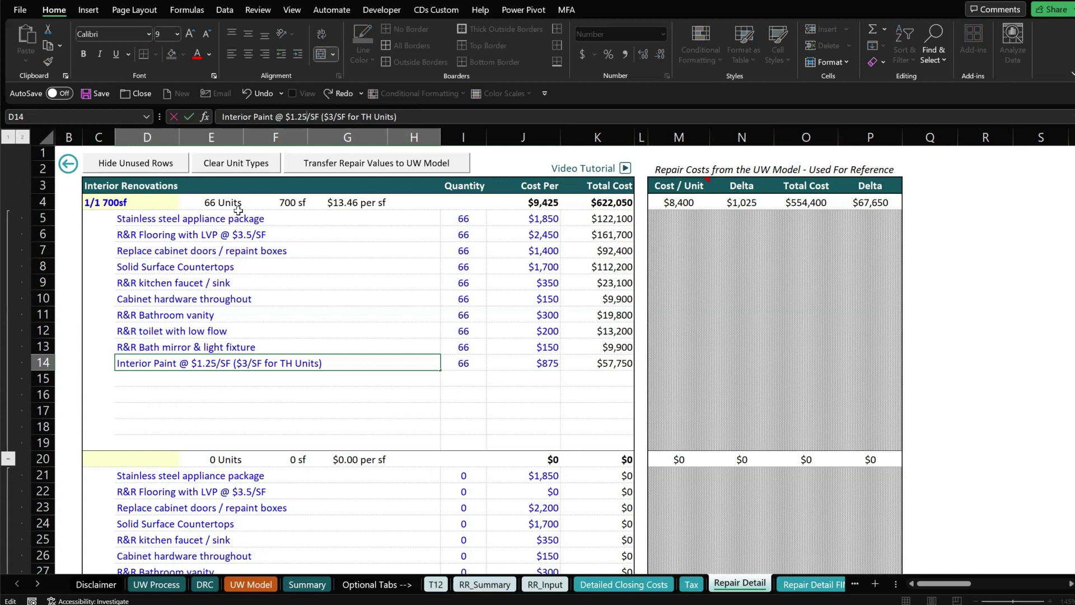
left_click_drag(323, 117, 448, 124)
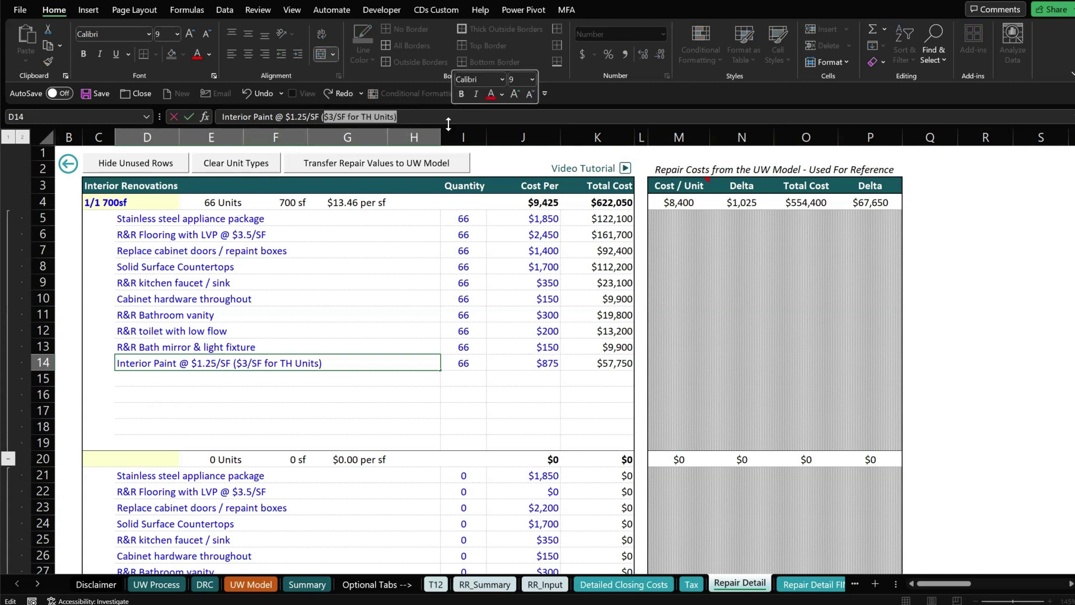
key("Delete")
key("Return")
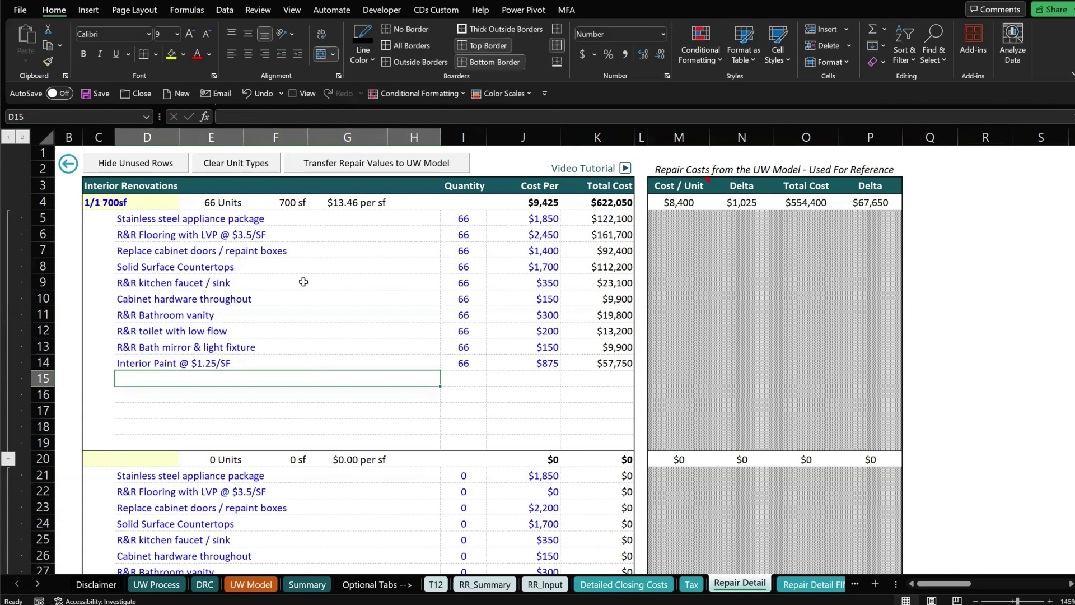
Examine the 1/1 700sf items and cost per square foot against the UW Model reference Cost / Unit, Total Cost and Delta values.
left_click(227, 361)
left_click(224, 234)
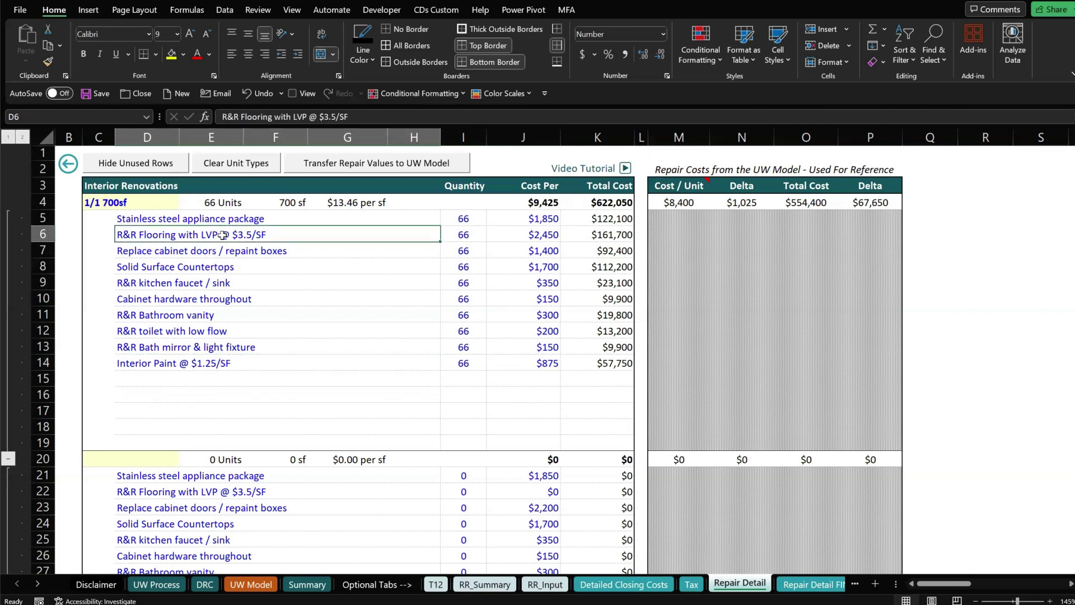
left_click(211, 373)
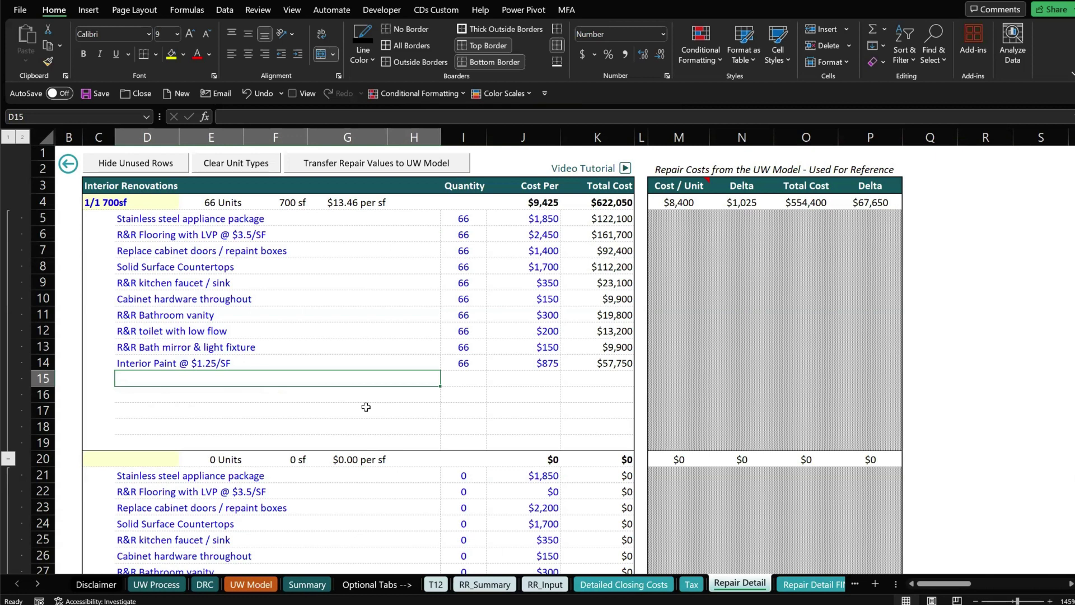
left_click_drag(143, 224, 512, 364)
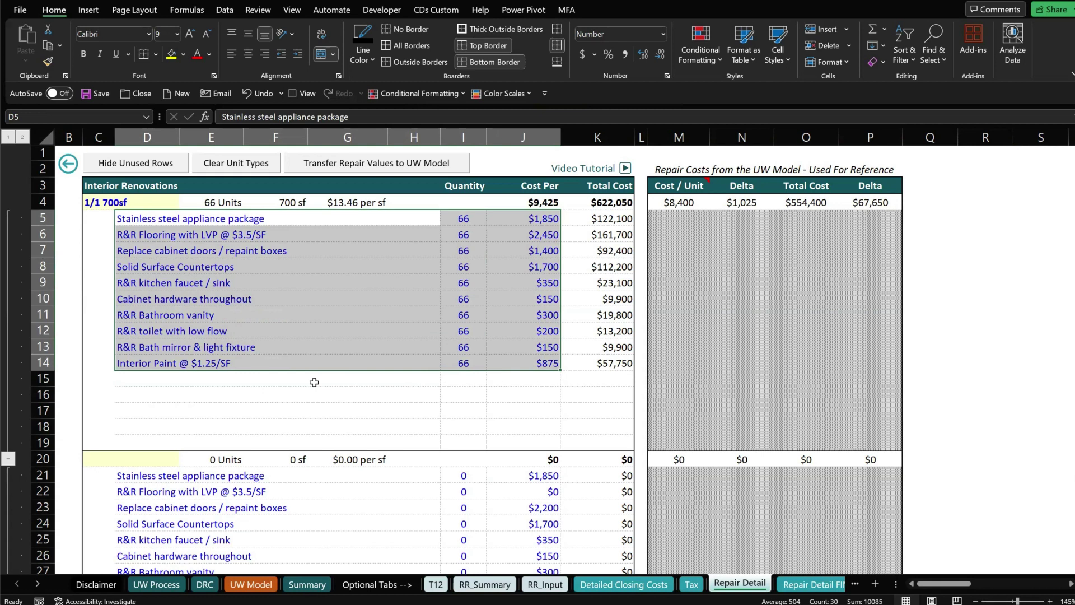
left_click(683, 204)
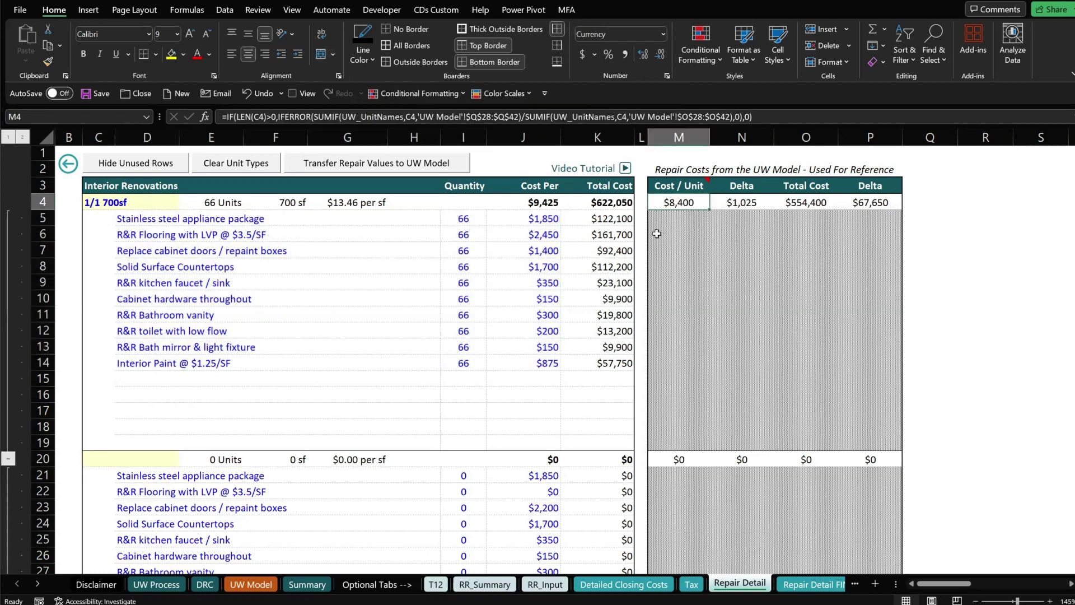
left_click(665, 164)
left_click(971, 182)
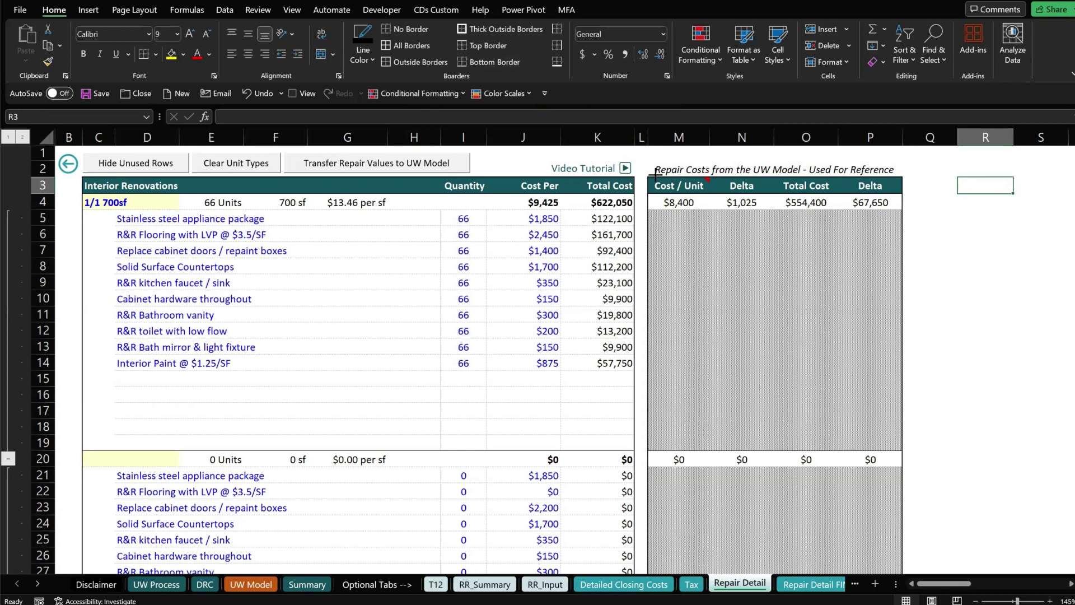
left_click_drag(641, 160, 654, 166)
left_click_drag(851, 225, 901, 227)
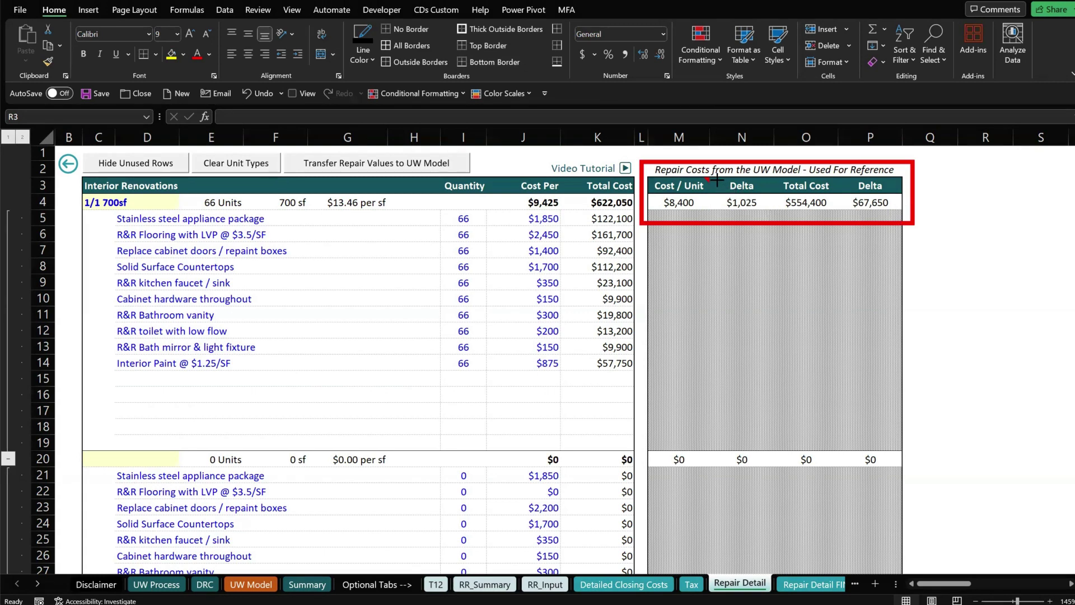
left_click_drag(718, 175, 767, 216)
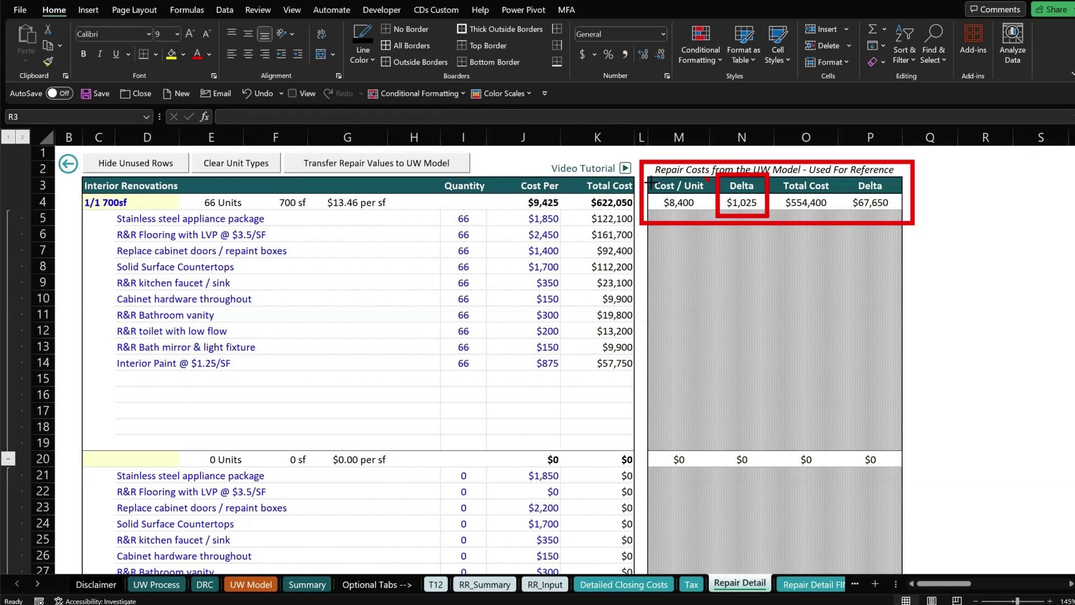
left_click_drag(644, 172, 715, 216)
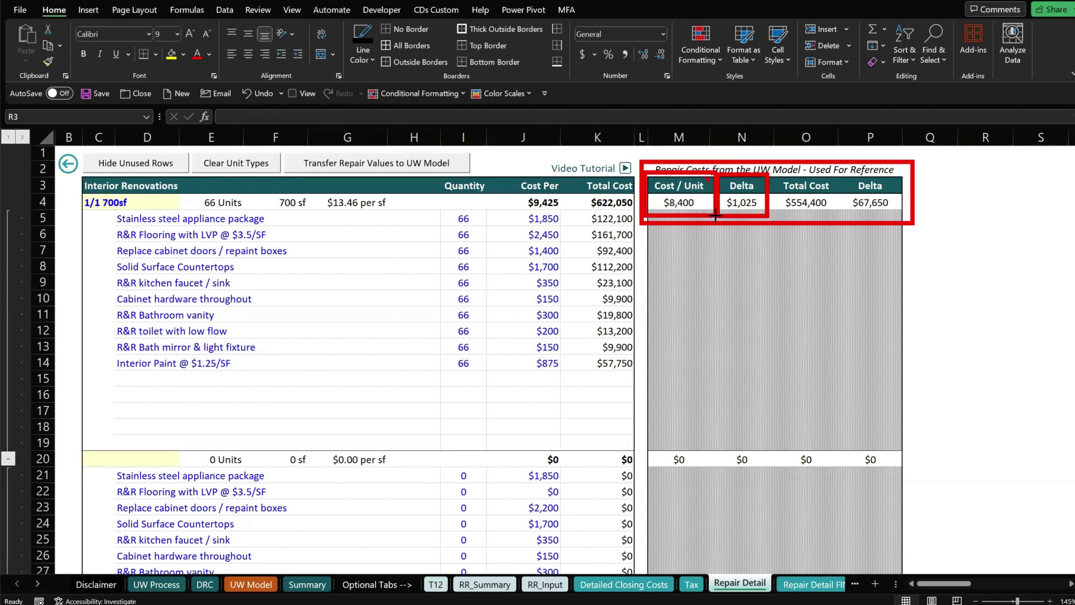
left_click_drag(842, 178, 903, 215)
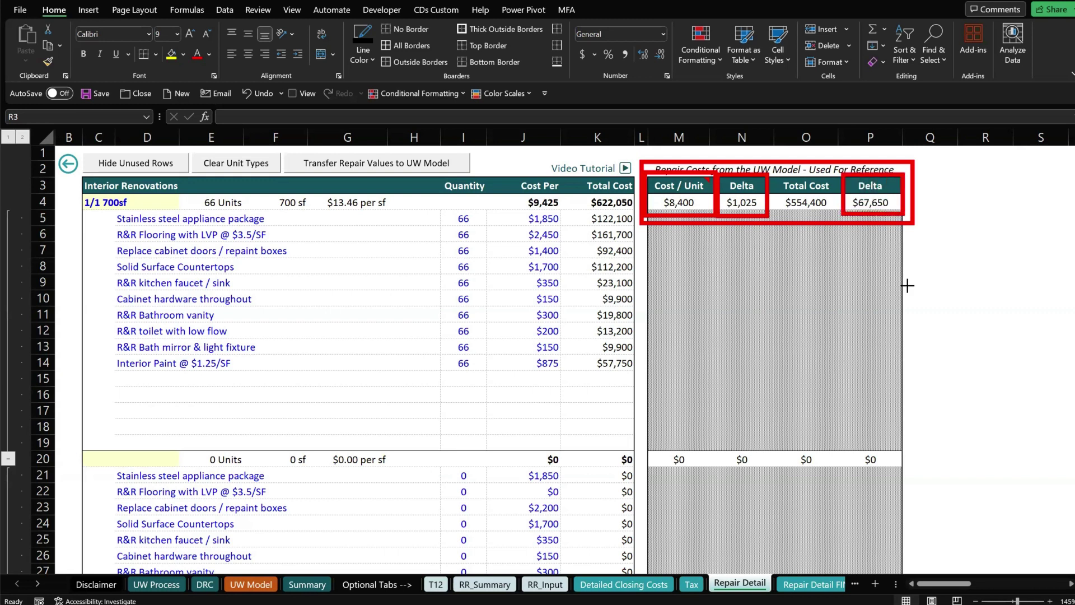
key("e")
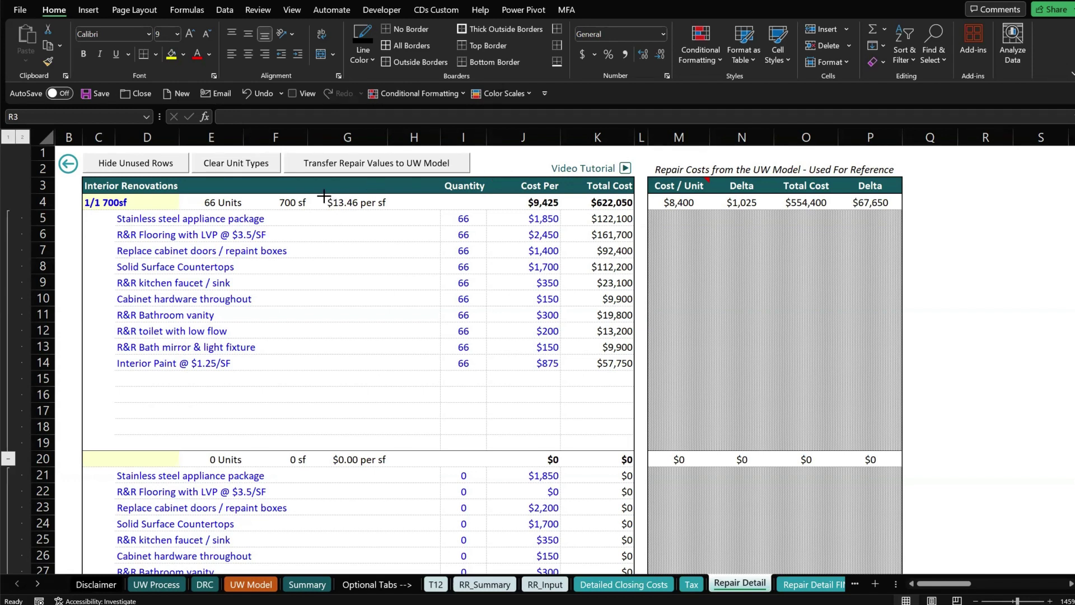
left_click_drag(319, 194, 399, 216)
Choose 1/1 756sf as the second block's unit type in C20.
scroll(163, 435, "down", 1)
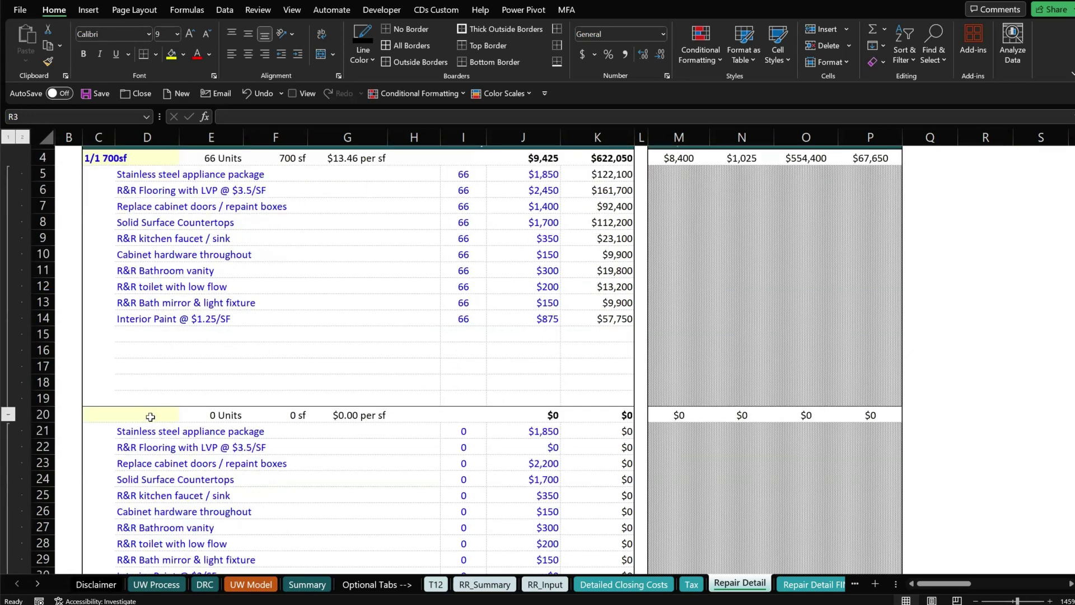
left_click(176, 417)
scroll(227, 310, "up", 1)
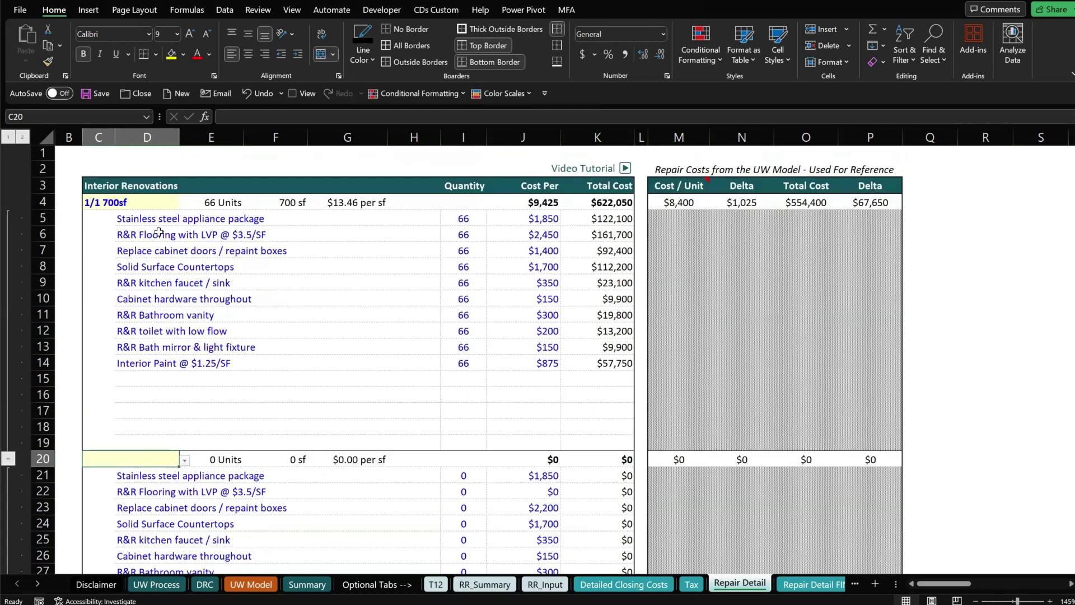
scroll(178, 324, "down", 5)
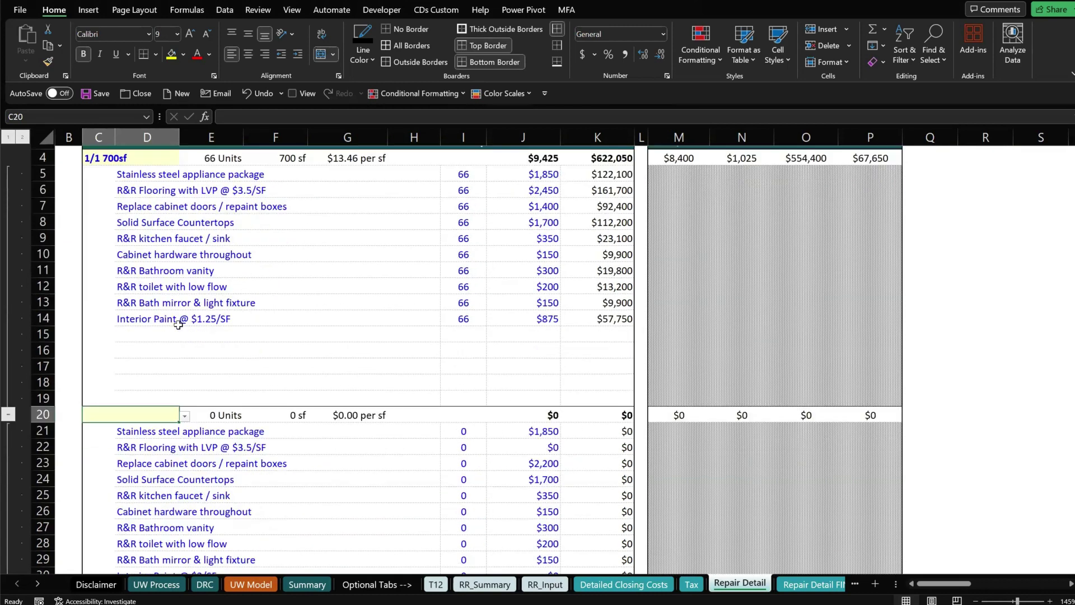
left_click(184, 239)
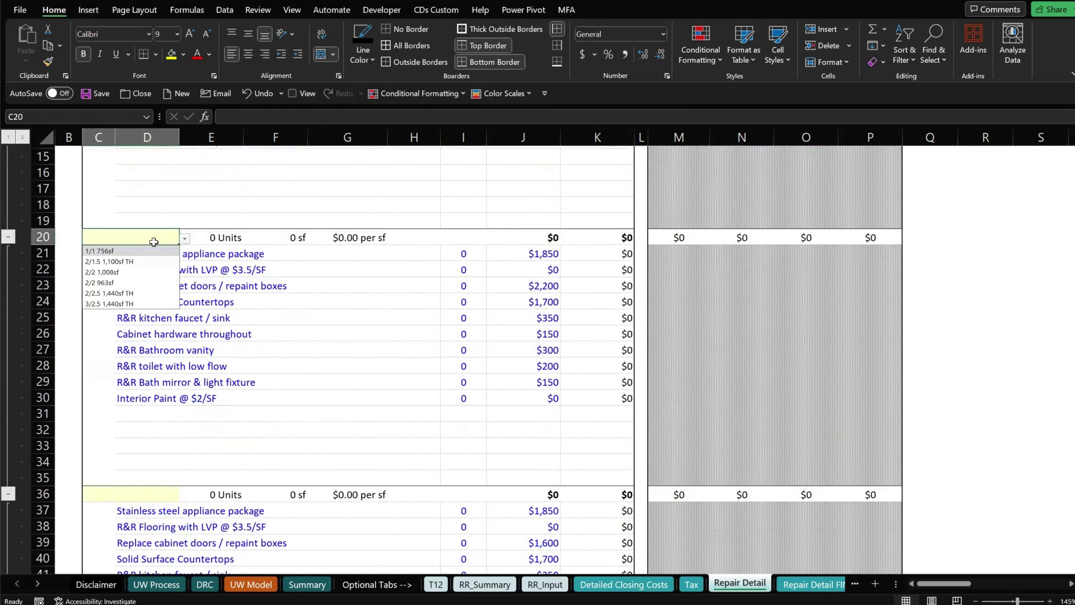
left_click(119, 251)
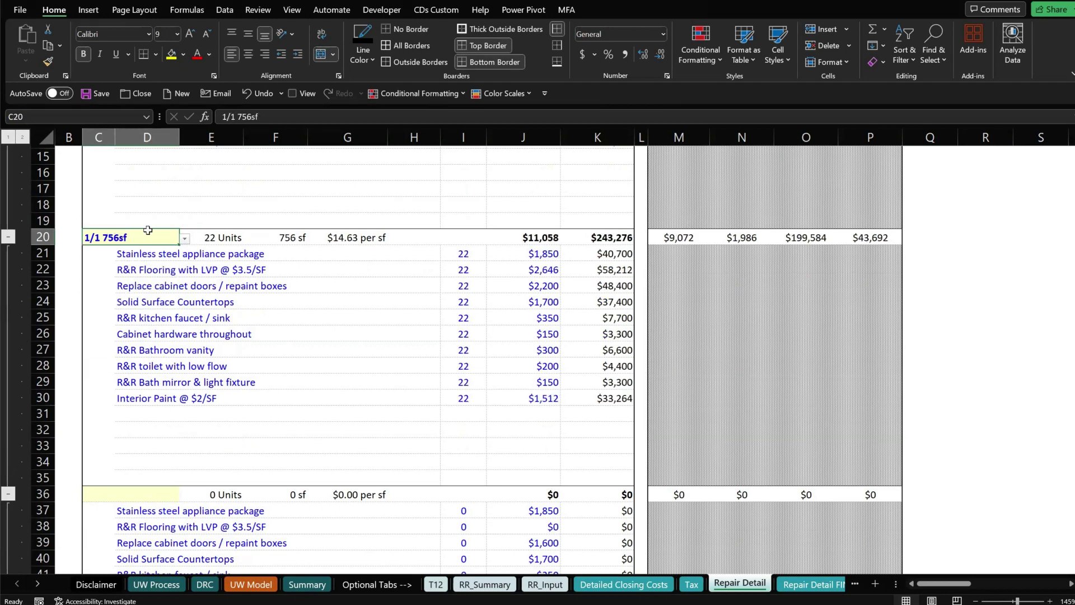
Copy the 1/1 700sf Cost Per values J5:J14 into the 1/1 756sf block starting at J21 and check the pasted paint formula in J30.
scroll(478, 278, "up", 3)
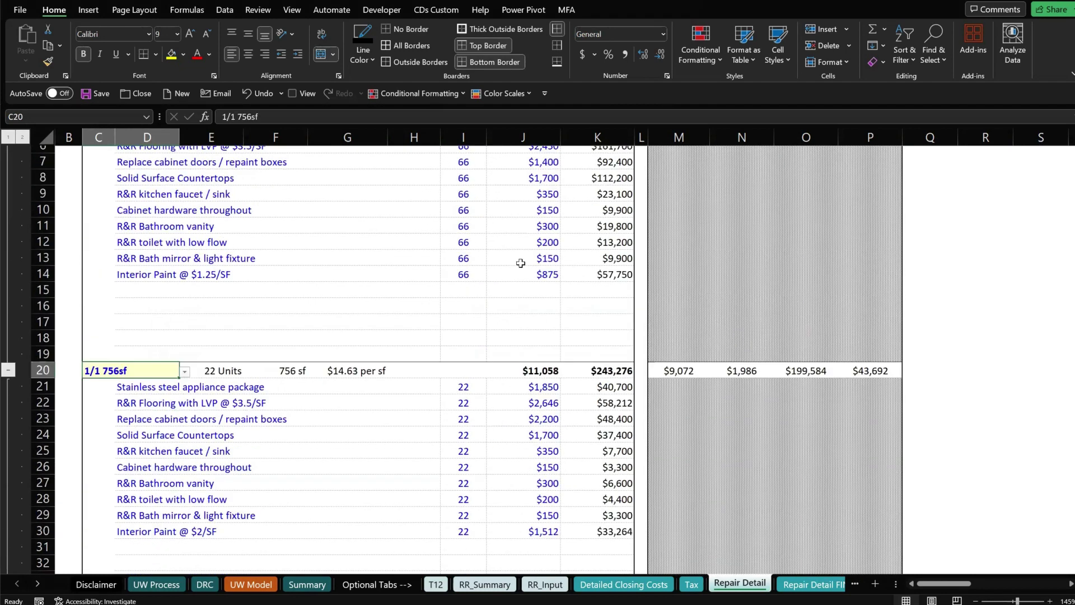
scroll(520, 263, "up", 1)
left_click_drag(545, 176, 552, 312)
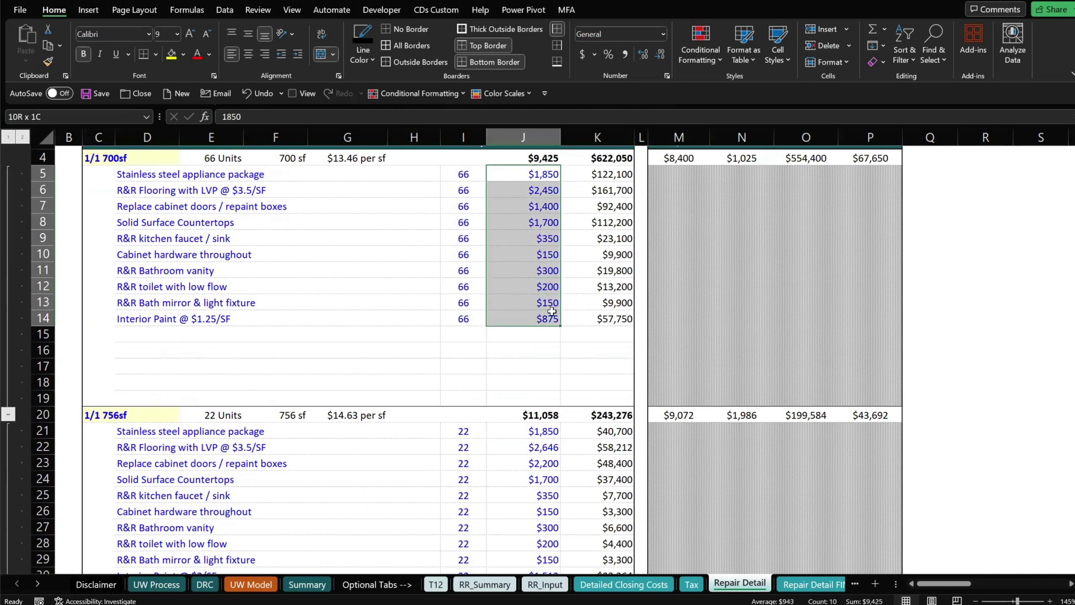
key("ctrl+c")
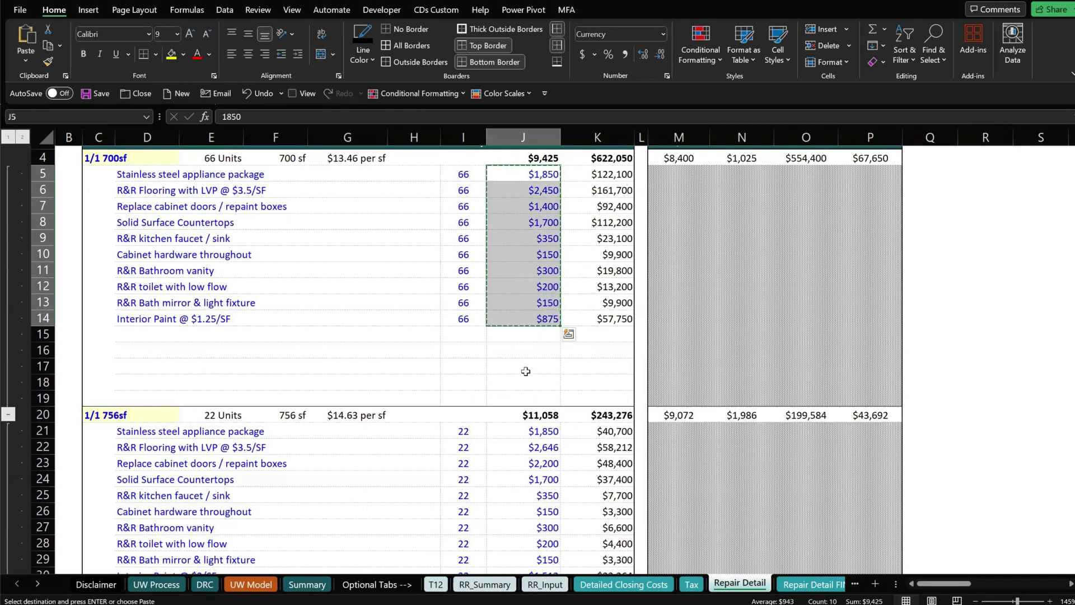
scroll(526, 371, "down", 2)
left_click(521, 342)
key("ctrl+v")
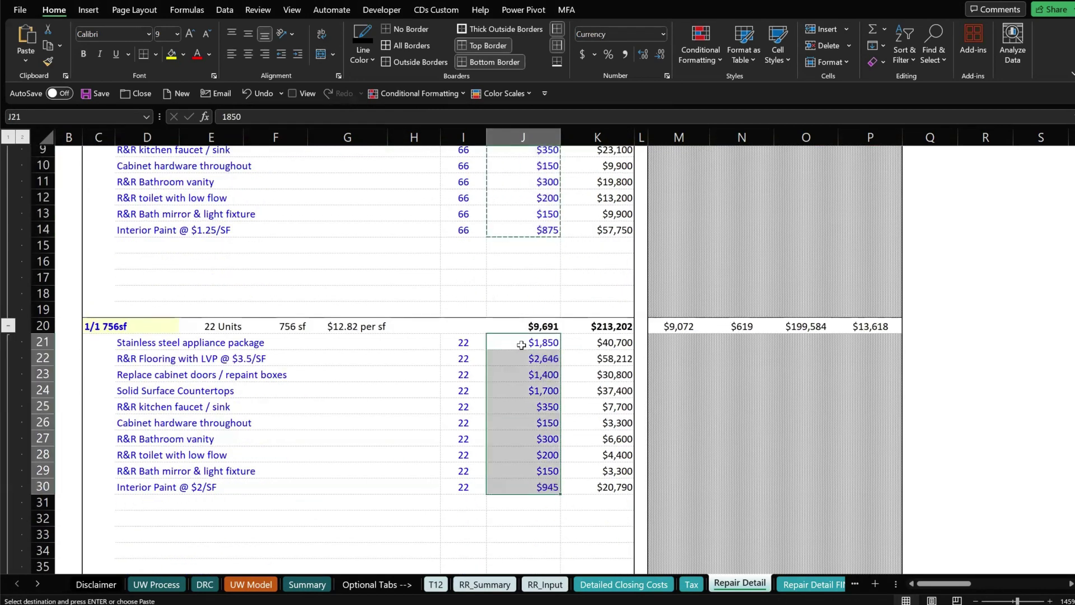
left_click(532, 488)
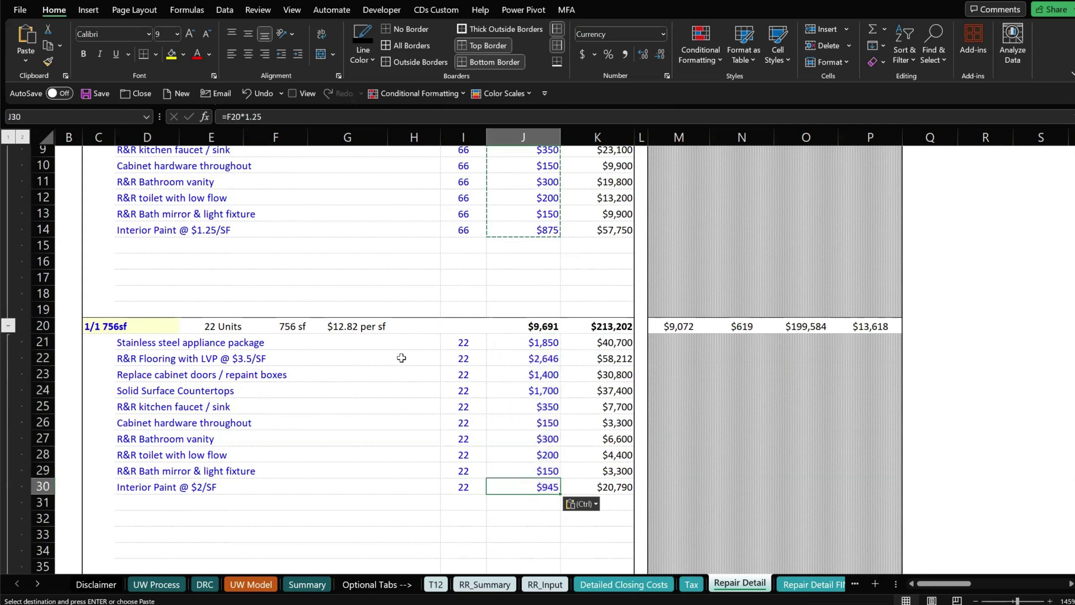
key("F2")
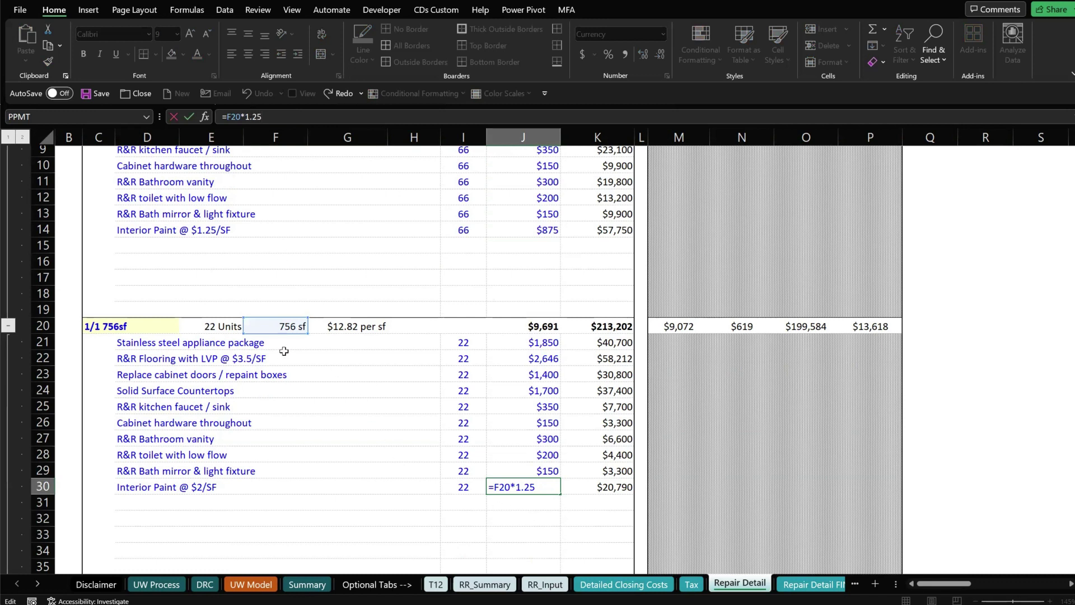
key("Escape")
Copy the 1/1 700sf item descriptions D5:D14 into the 1/1 756sf block starting at D21.
left_click(188, 231)
scroll(185, 229, "up", 3)
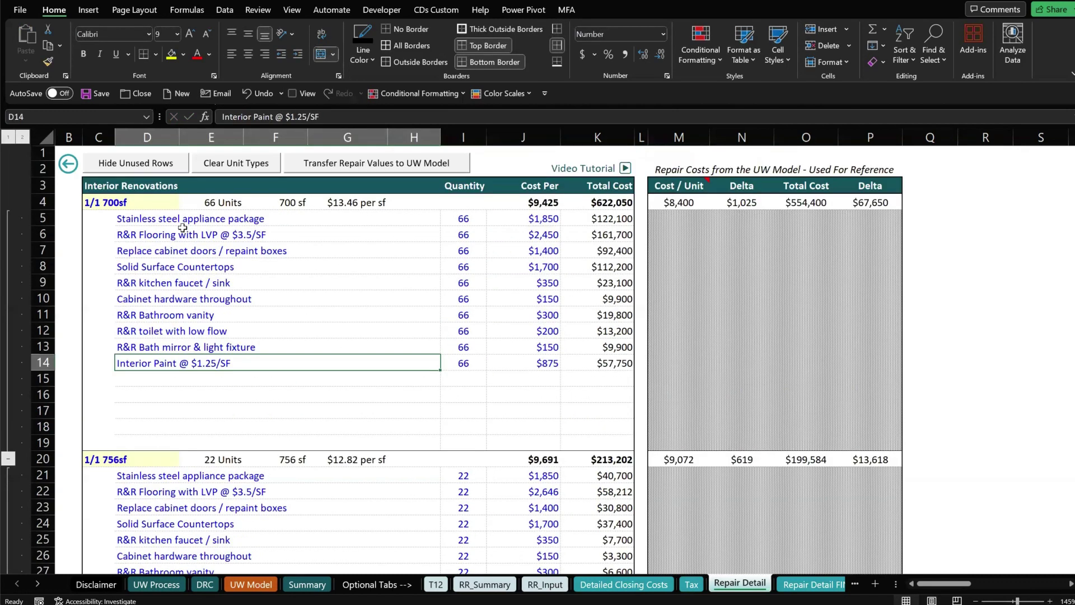
left_click(182, 224, "shift")
key("ctrl+c")
scroll(194, 392, "down", 2)
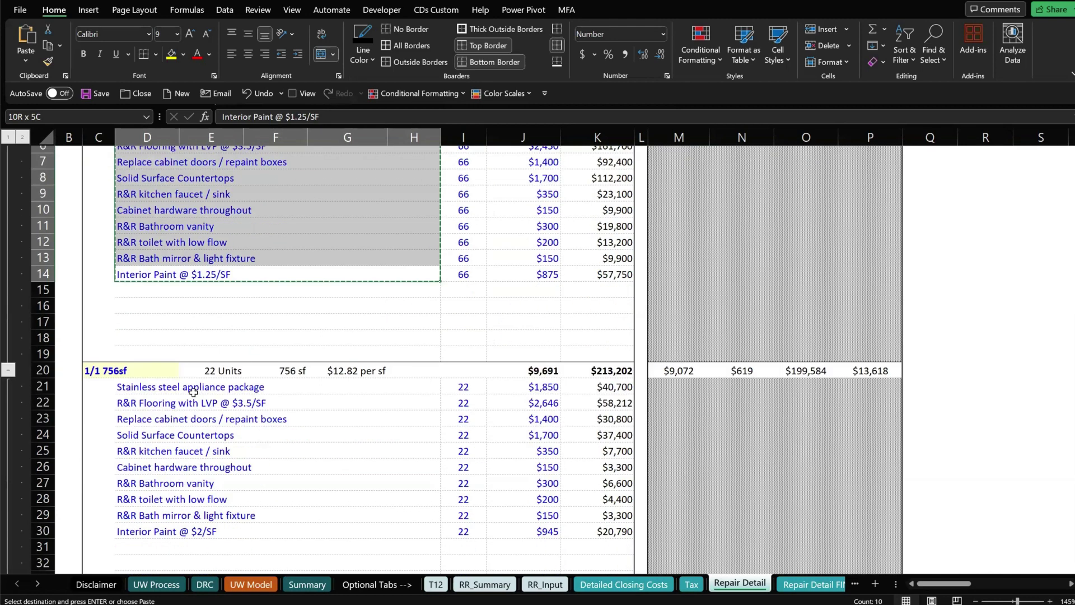
left_click(194, 392)
key("ctrl+v")
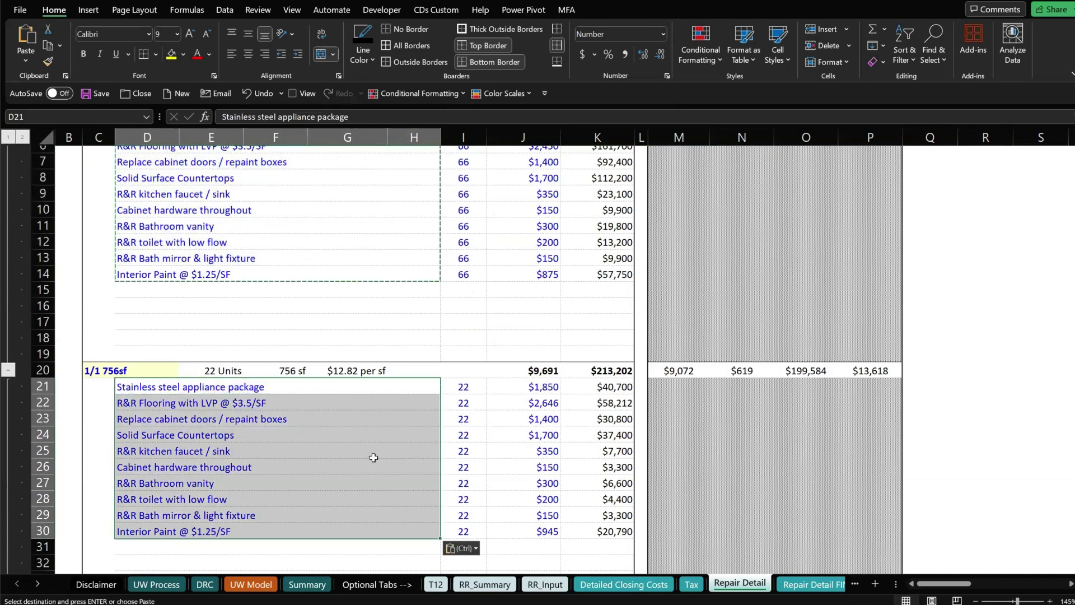
left_click(374, 455)
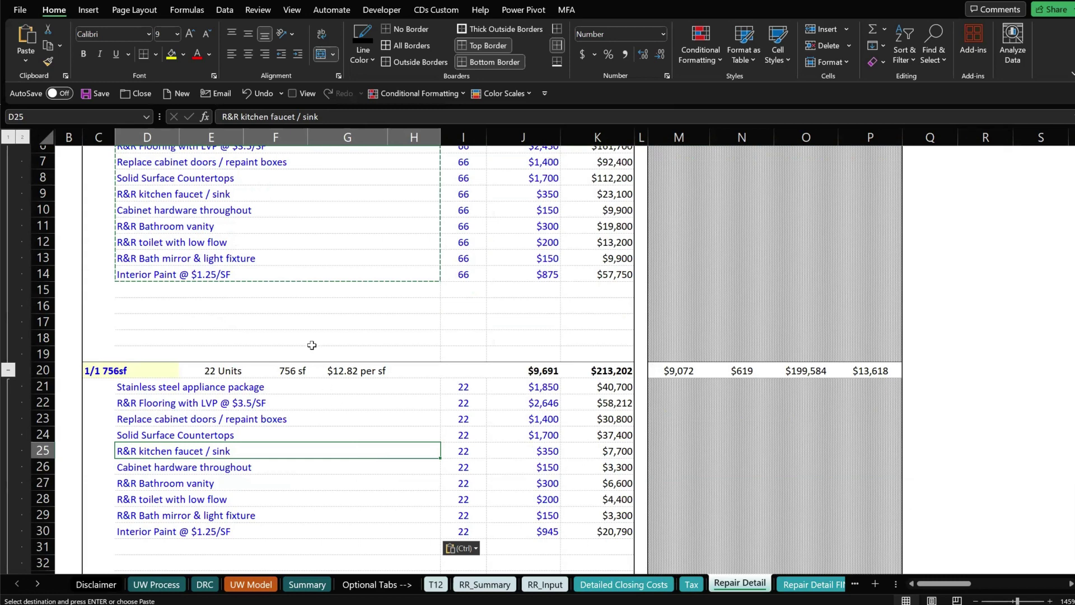
Collapse all detail rows on the Repair Detail sheet to the unit type summary and check the unfilled unit type rows.
scroll(442, 324, "up", 2)
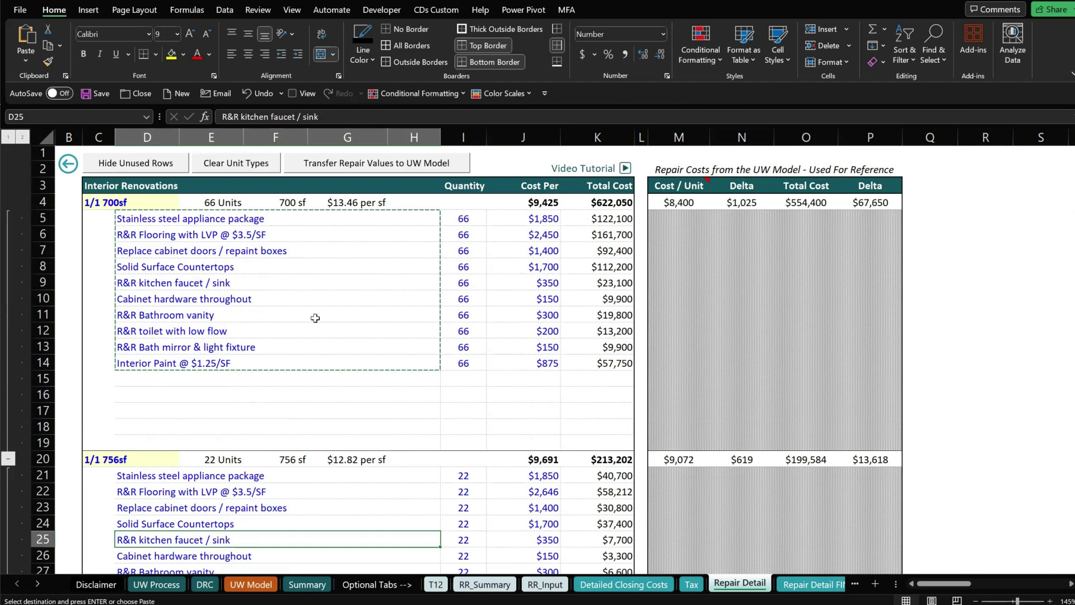
left_click(9, 138)
left_click_drag(126, 233, 130, 310)
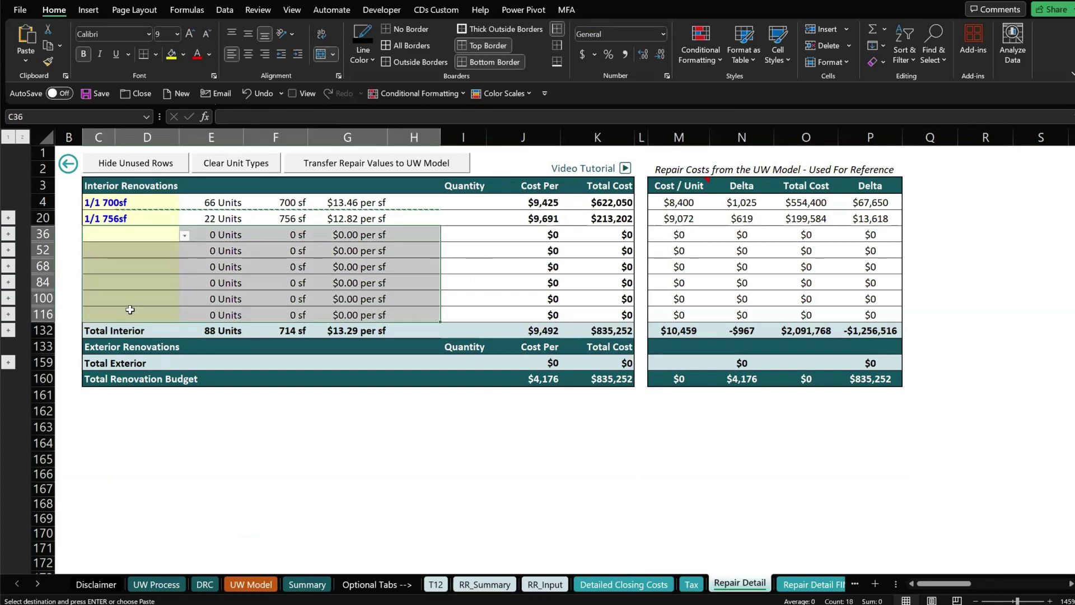
left_click(165, 266)
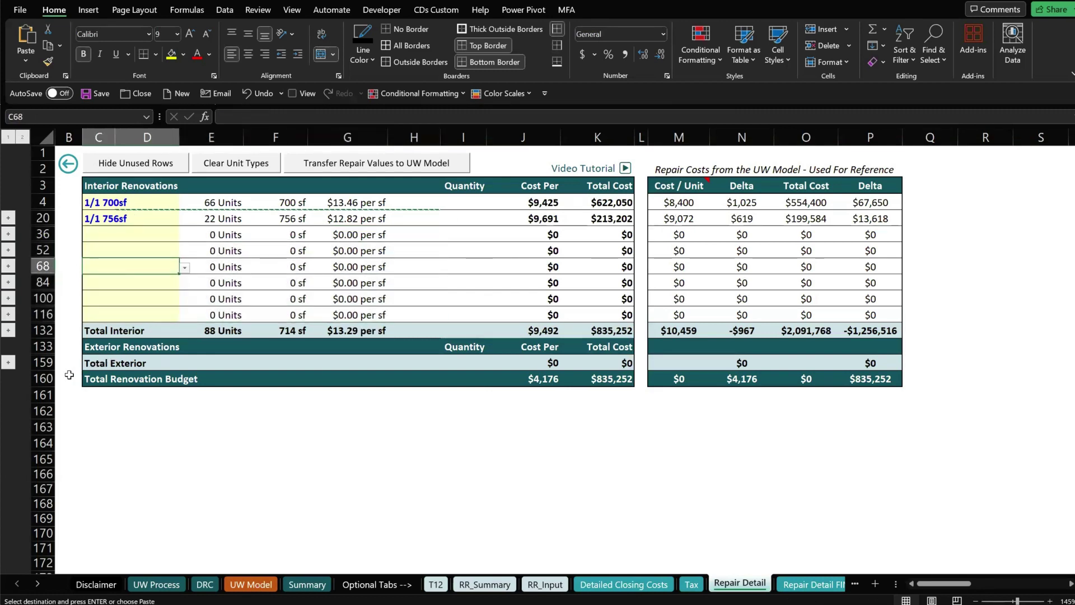
Expand the Exterior Renovations section and paste the prepared exterior item list with quantities and Cost Per values starting at D134.
left_click(8, 363)
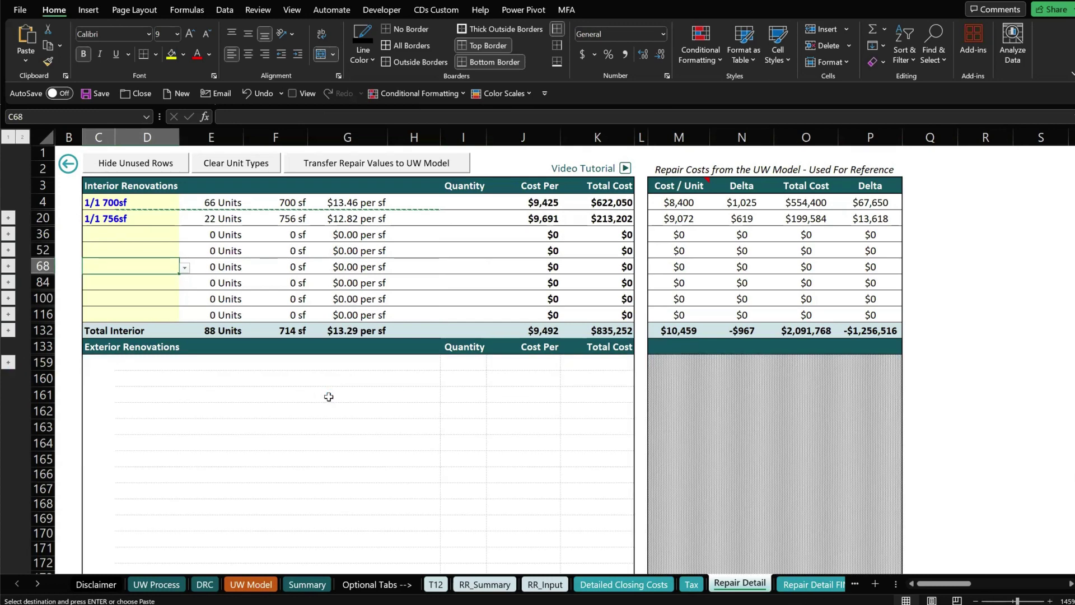
scroll(329, 397, "down", 6)
scroll(327, 396, "up", 3)
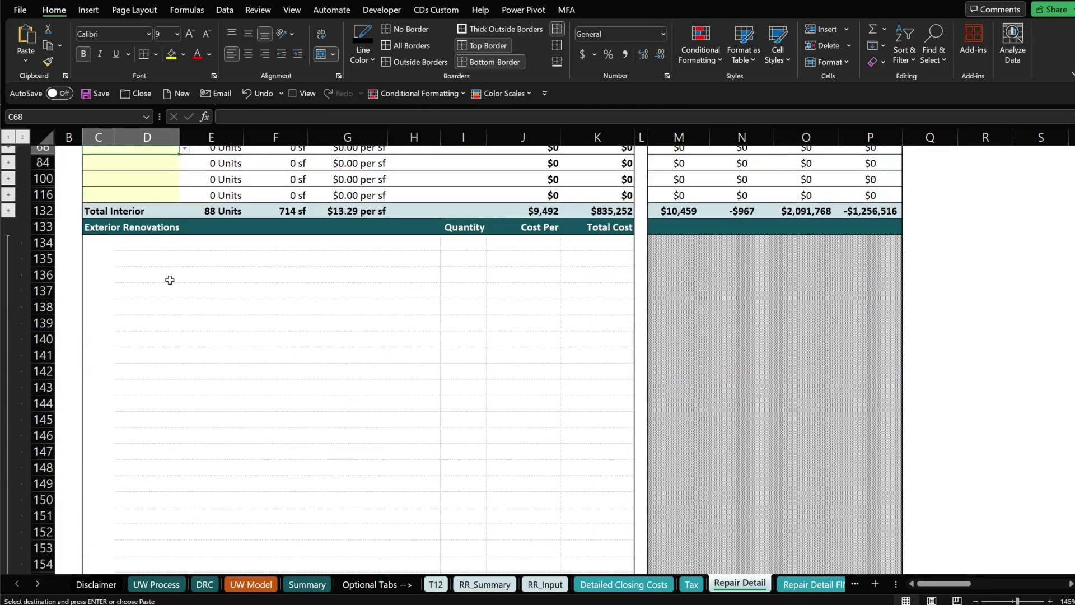
left_click(168, 244)
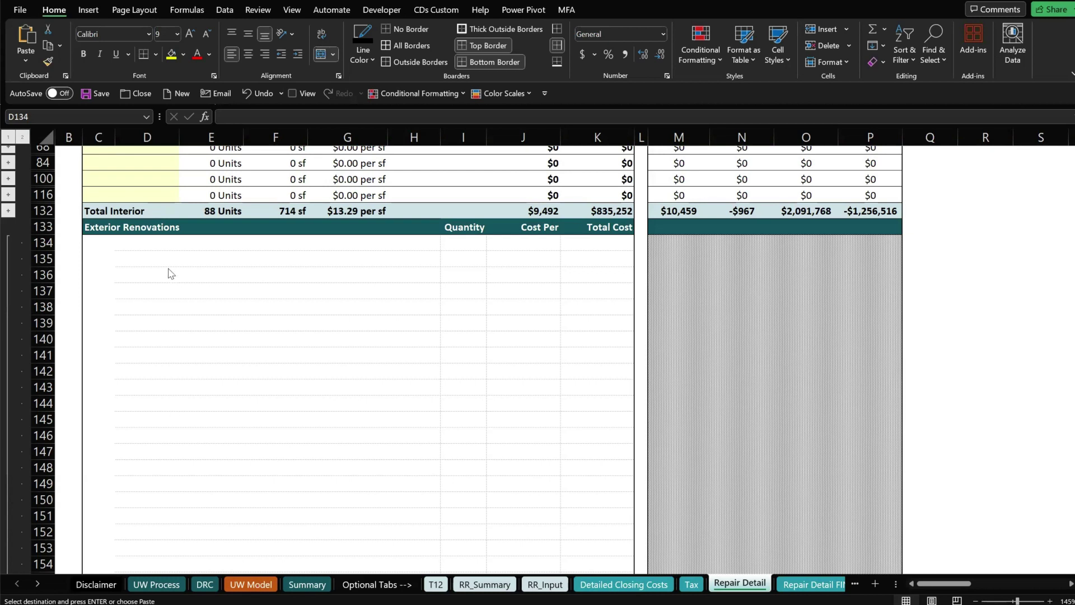
left_click(142, 245)
key("Return")
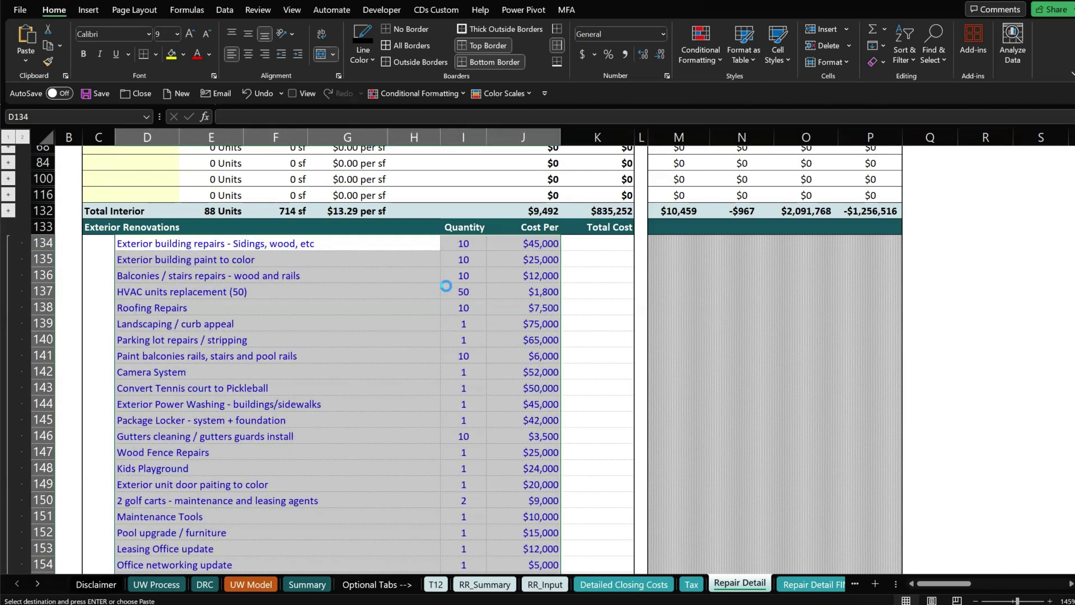
left_click(516, 281)
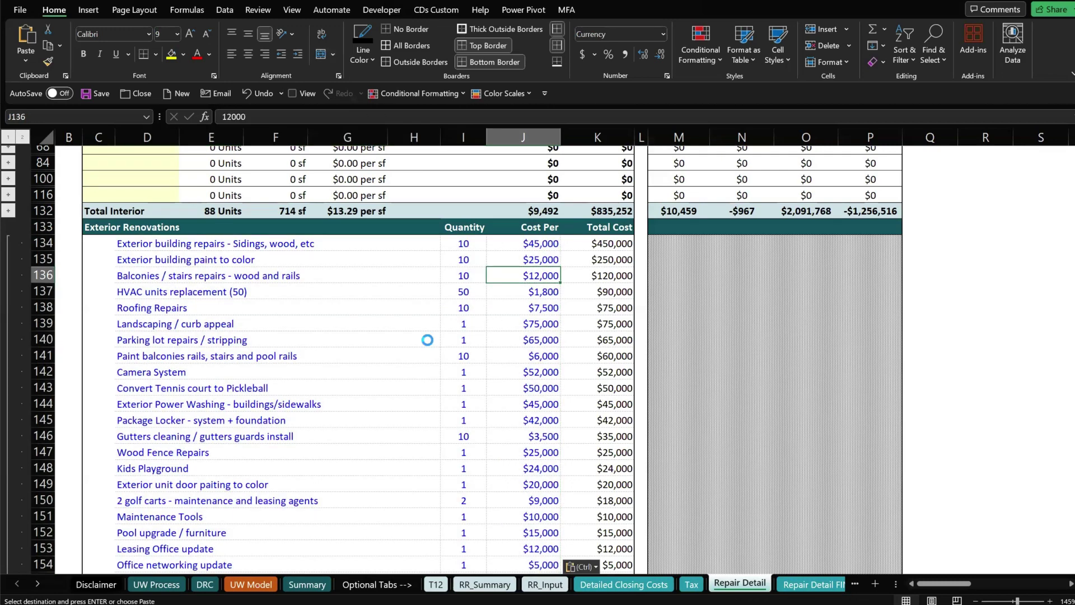
Examine the exterior items and compare the Total Renovation Budget in K160 with the UW Model reference Total Cost in O160.
scroll(375, 349, "down", 1)
scroll(342, 353, "down", 2)
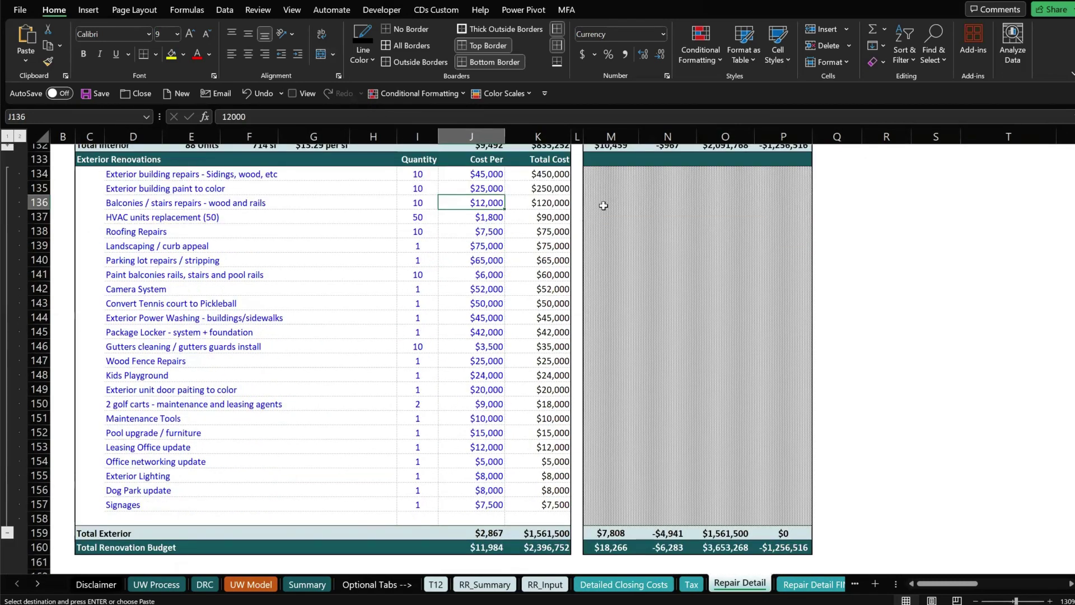
left_click(623, 200)
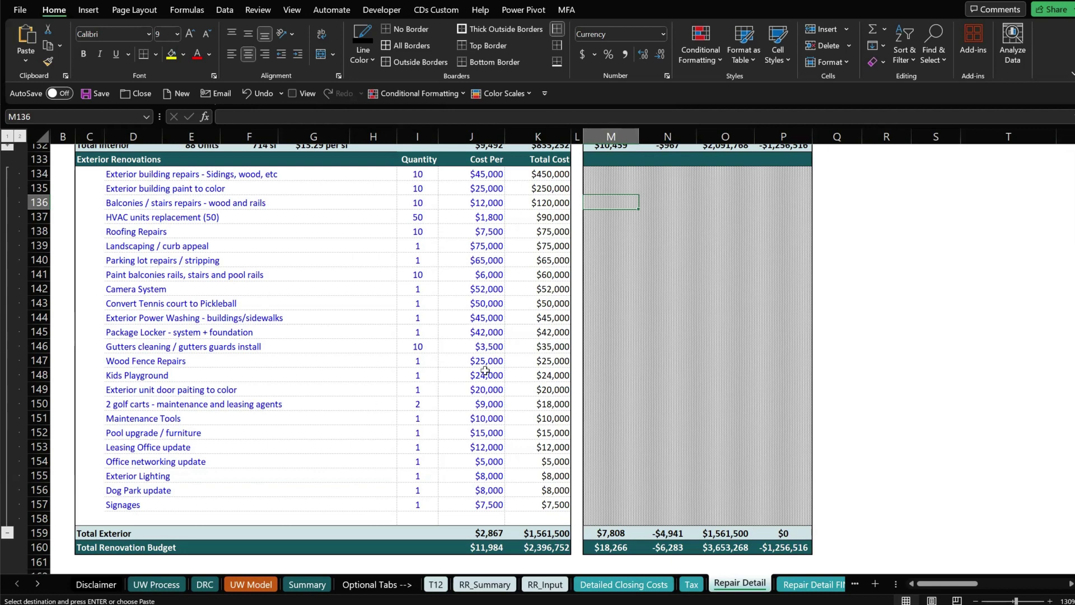
scroll(765, 364, "down", 2)
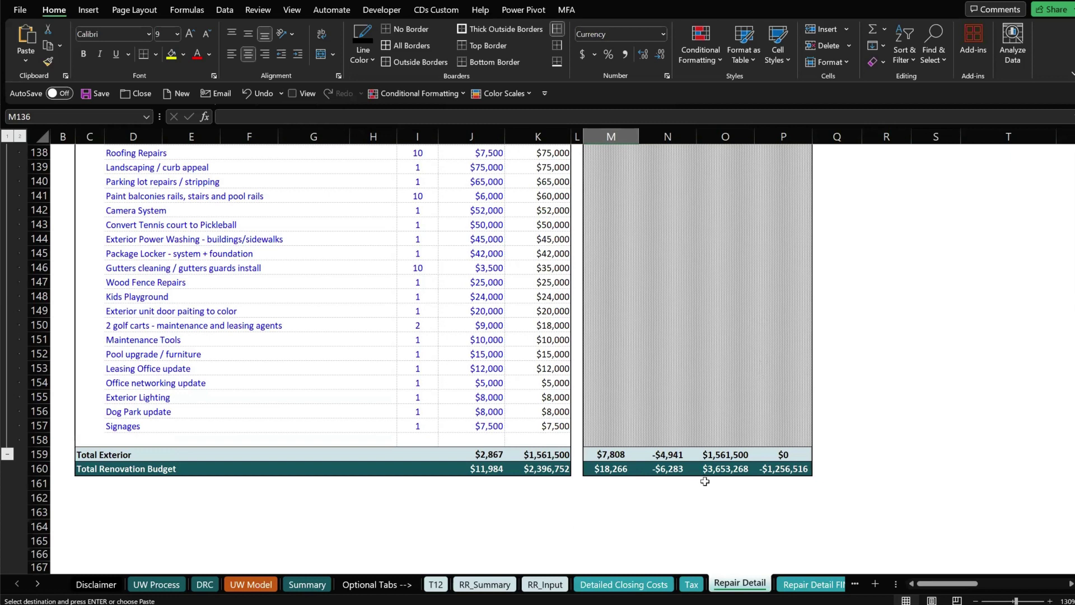
left_click(720, 467)
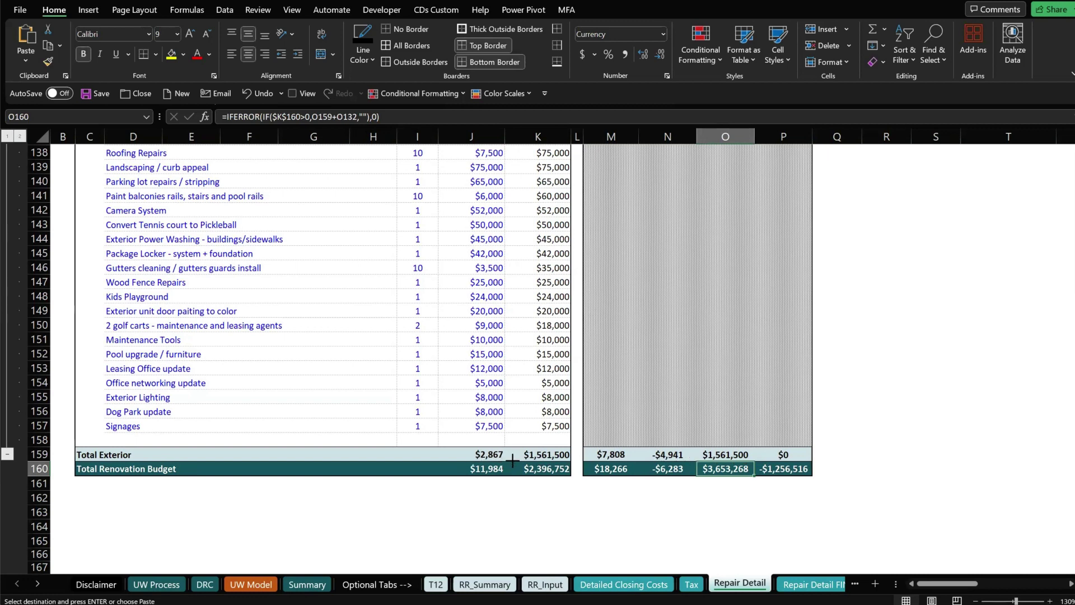
left_click_drag(512, 459, 576, 480)
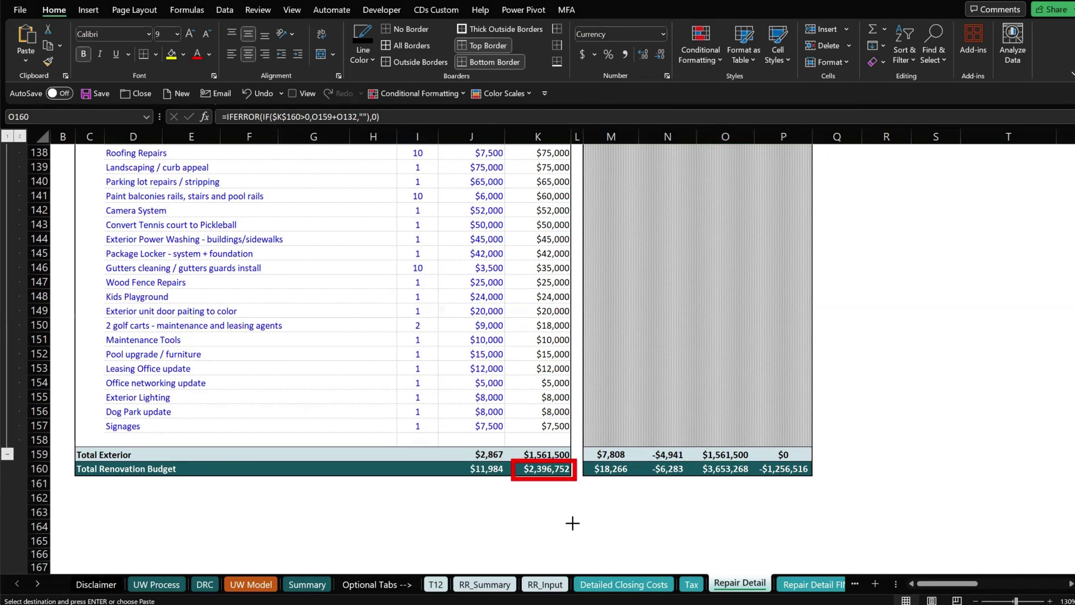
On the Repair Detail FINAL sheet, collapse the detail rows and compare the Total Renovation Budget with the UW Model reference Total Cost and Delta.
left_click(811, 585)
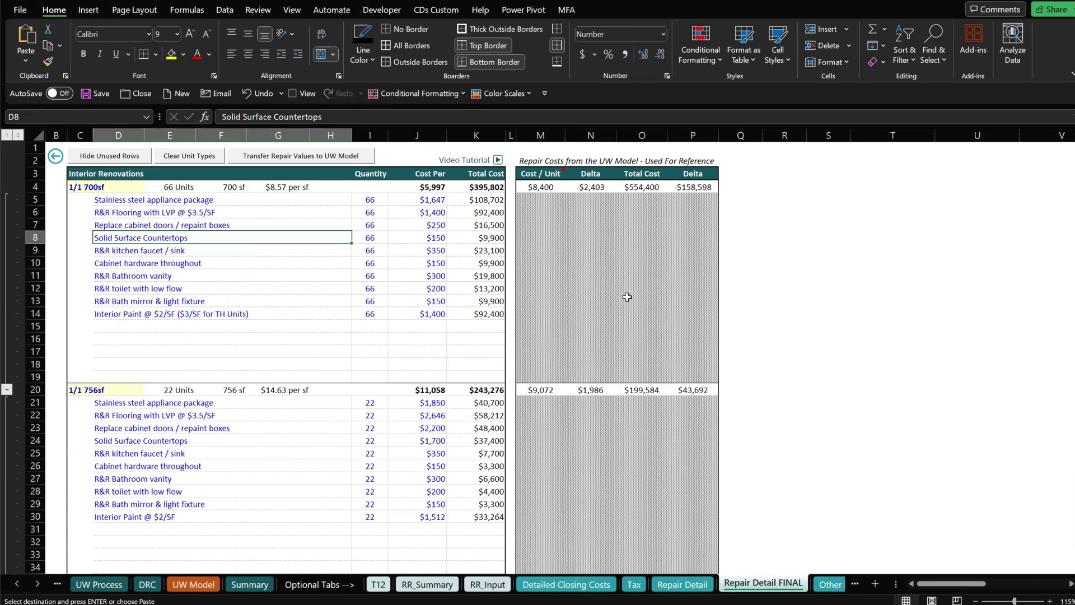
scroll(627, 297, "down", 5)
scroll(627, 297, "down", 6)
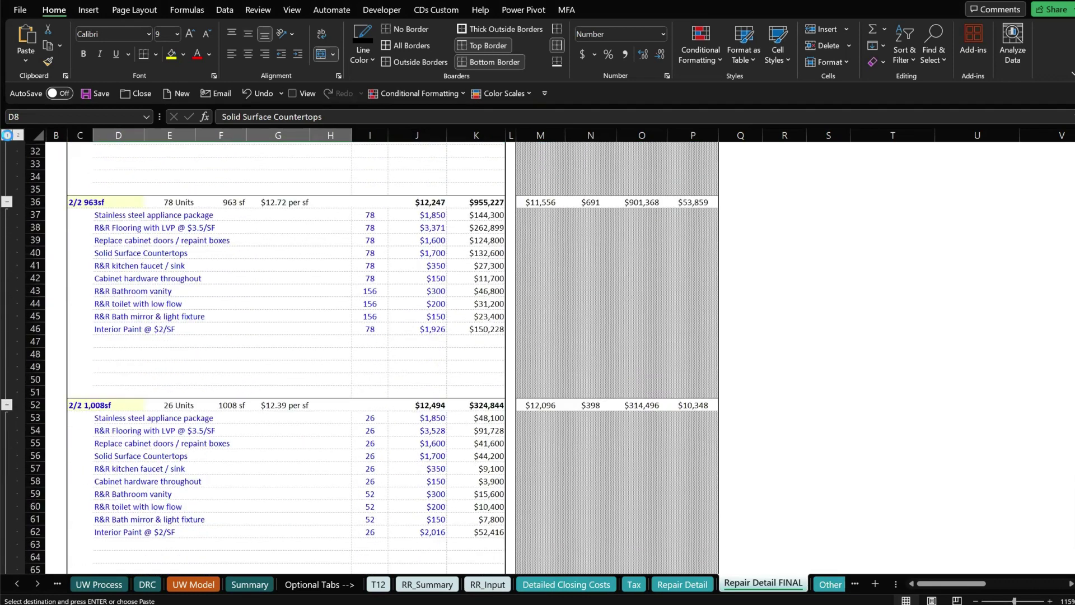
left_click(6, 135)
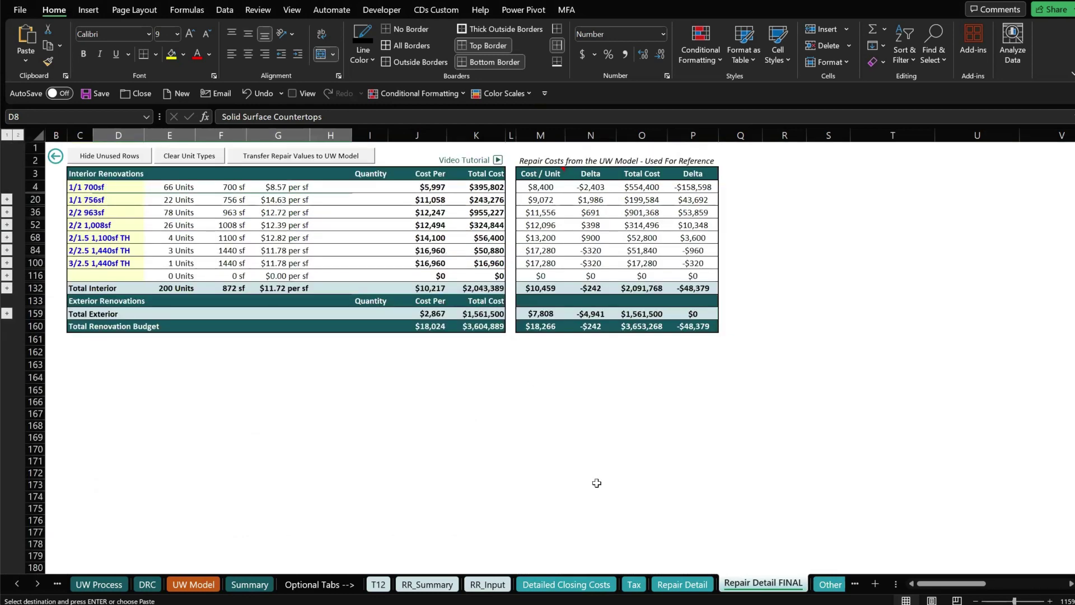
left_click(462, 325)
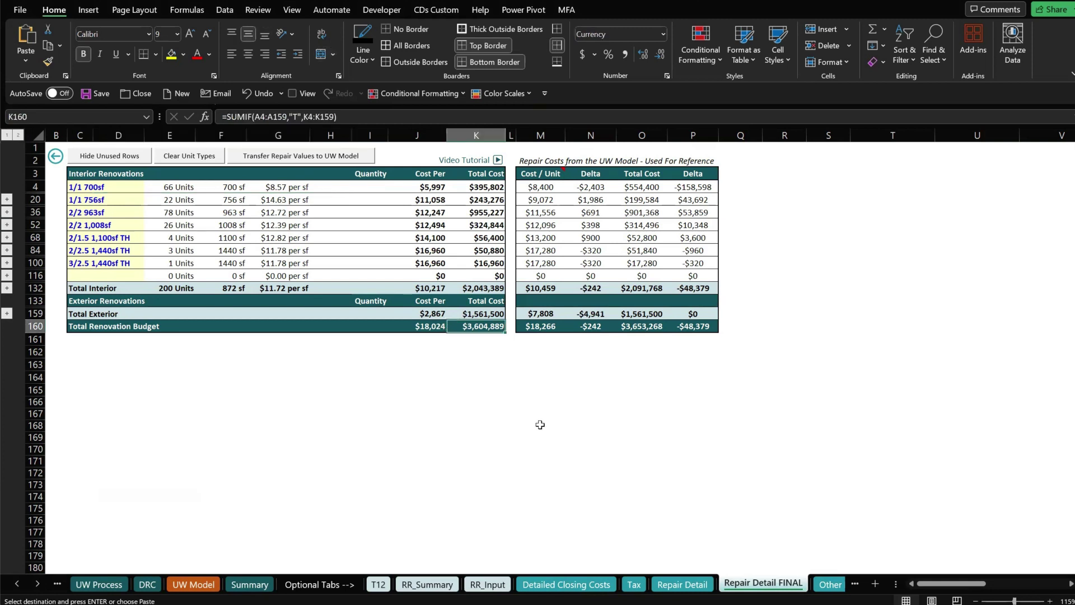
left_click(641, 326)
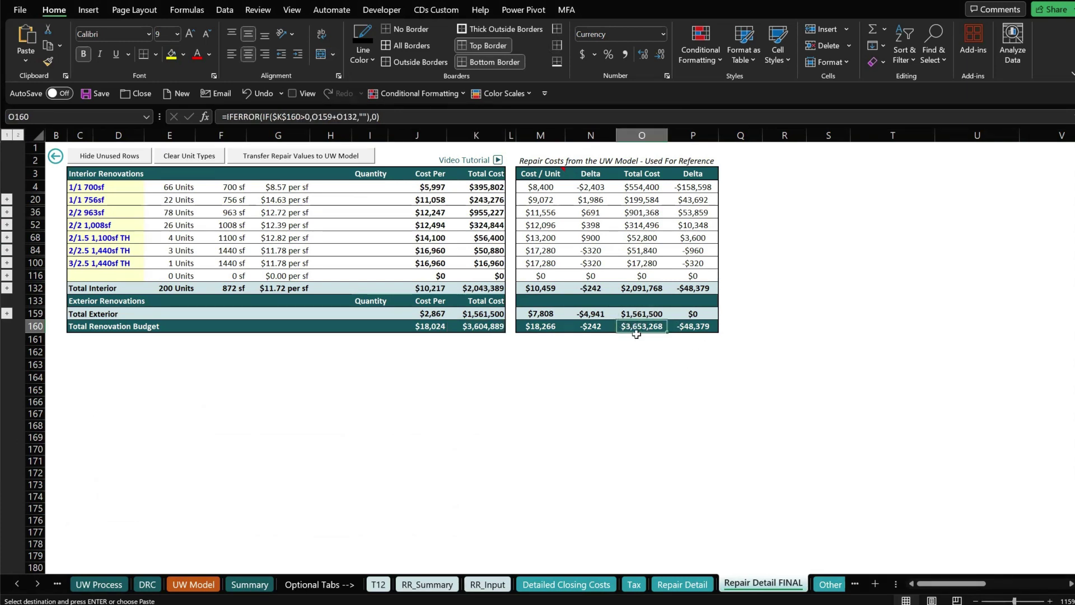
left_click(693, 328)
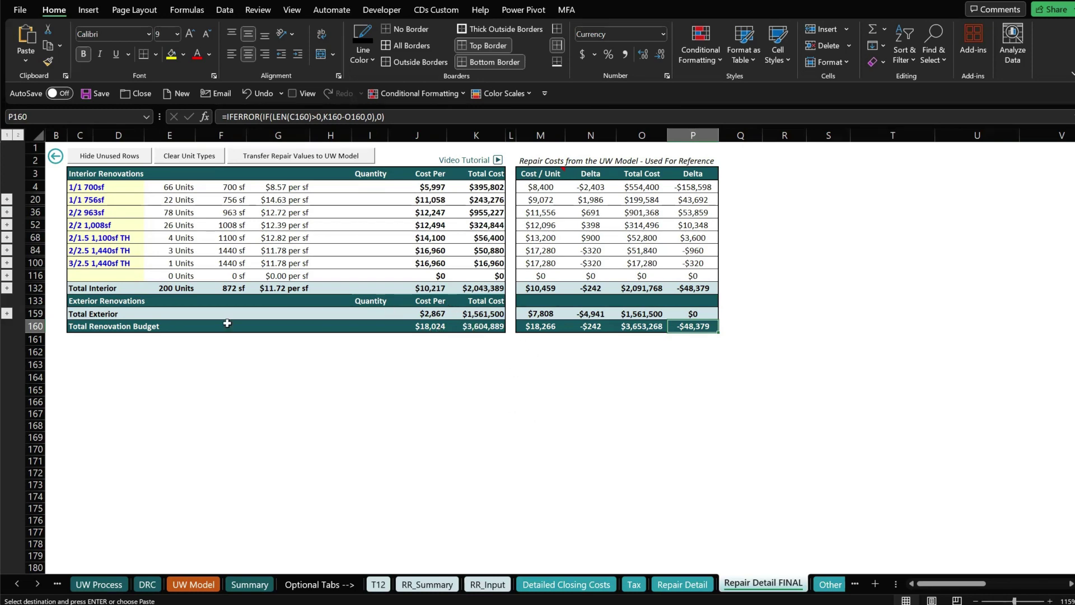
Expand the Exterior Renovations section on Repair Detail FINAL and review its items from exterior building repairs through signages.
left_click(6, 314)
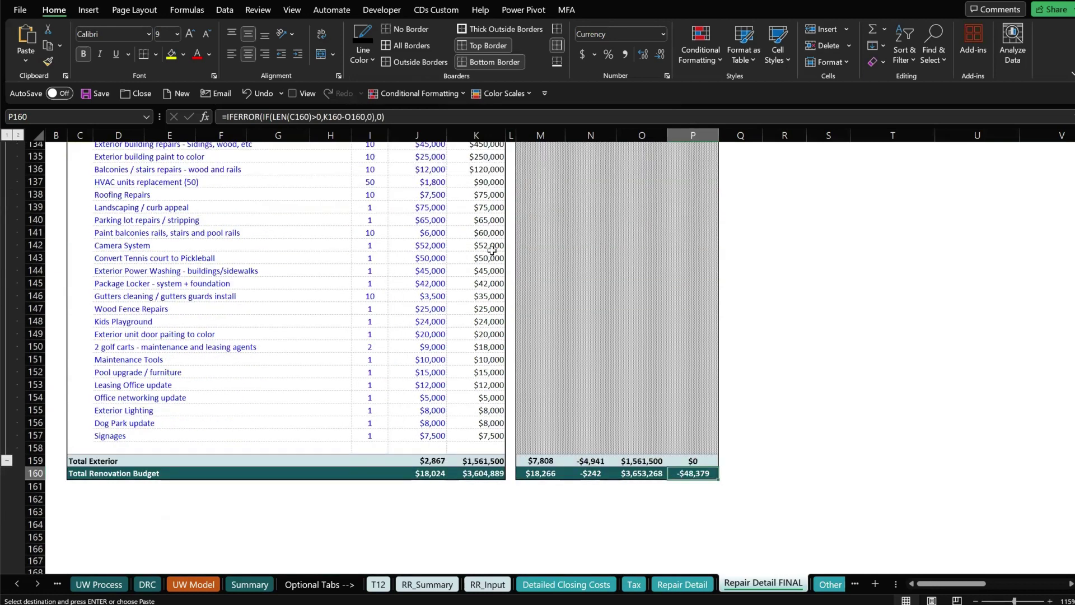
scroll(492, 250, "up", 2)
left_click_drag(151, 215, 145, 508)
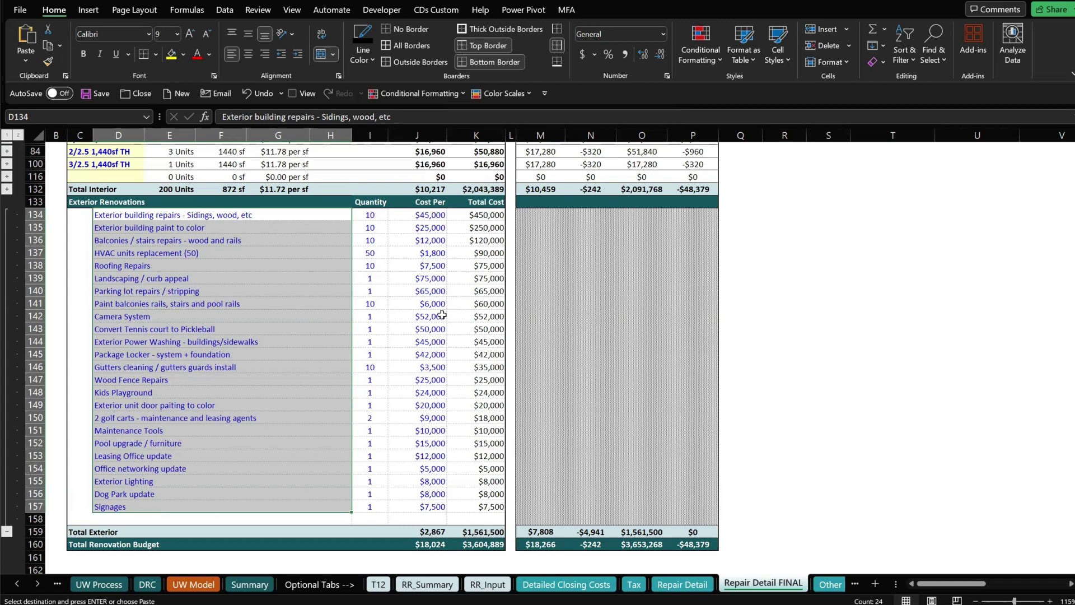
scroll(434, 450, "down", 1)
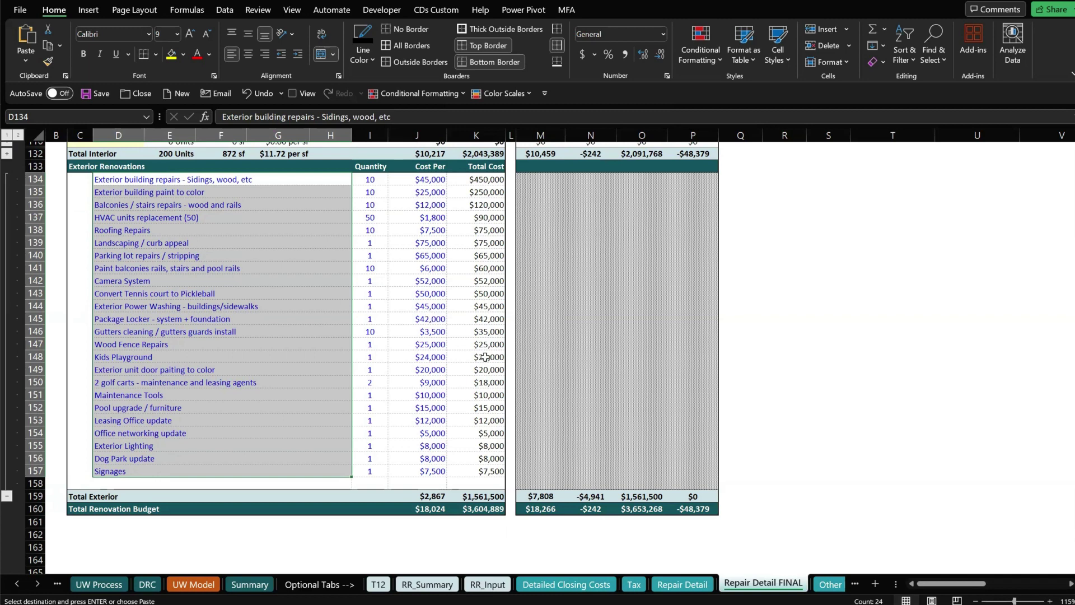
Review the interior unit types with their Cost Per values and the exterior items that feed the transfer to the UW Model.
scroll(515, 388, "up", 4)
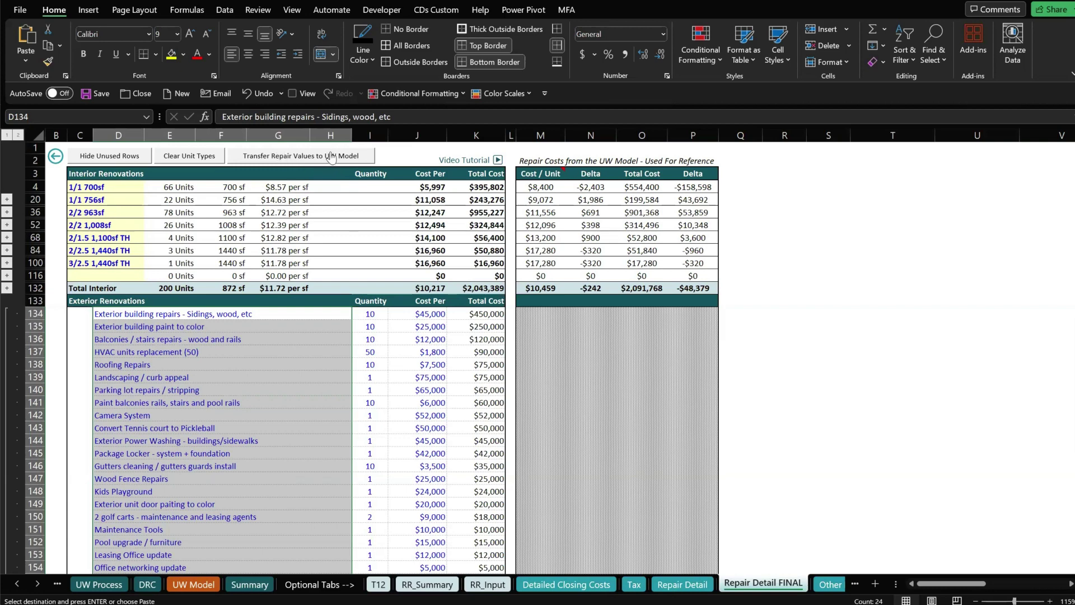
left_click_drag(98, 187, 96, 260)
left_click_drag(433, 187, 433, 262)
key("ctrl+v")
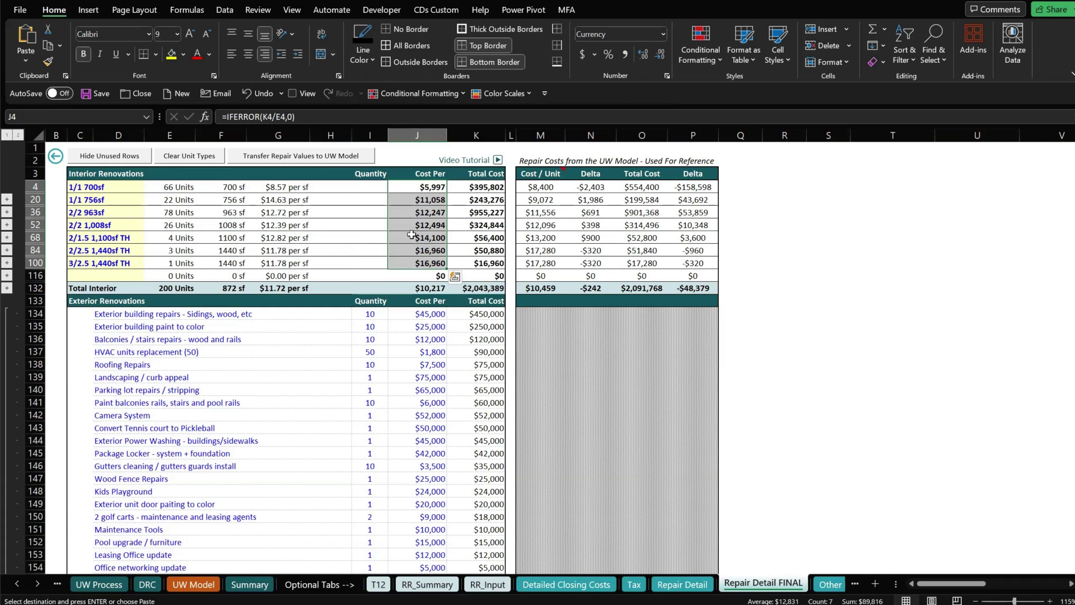
scroll(412, 235, "down", 4)
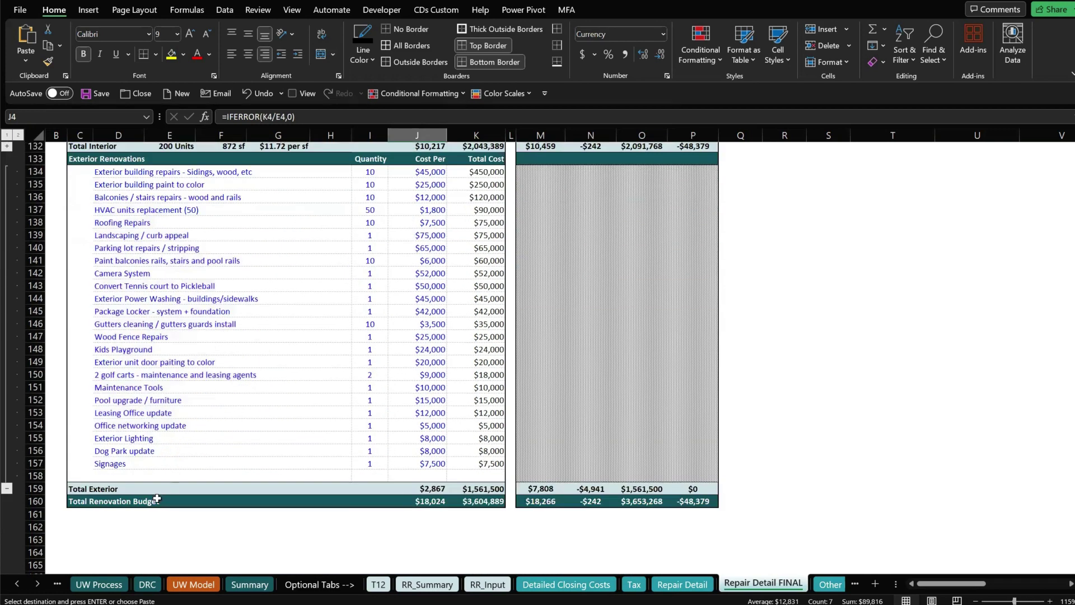
Check the Total Exterior cost formula and review the collapsed interior and exterior renovation summary on Repair Detail FINAL.
left_click(480, 488)
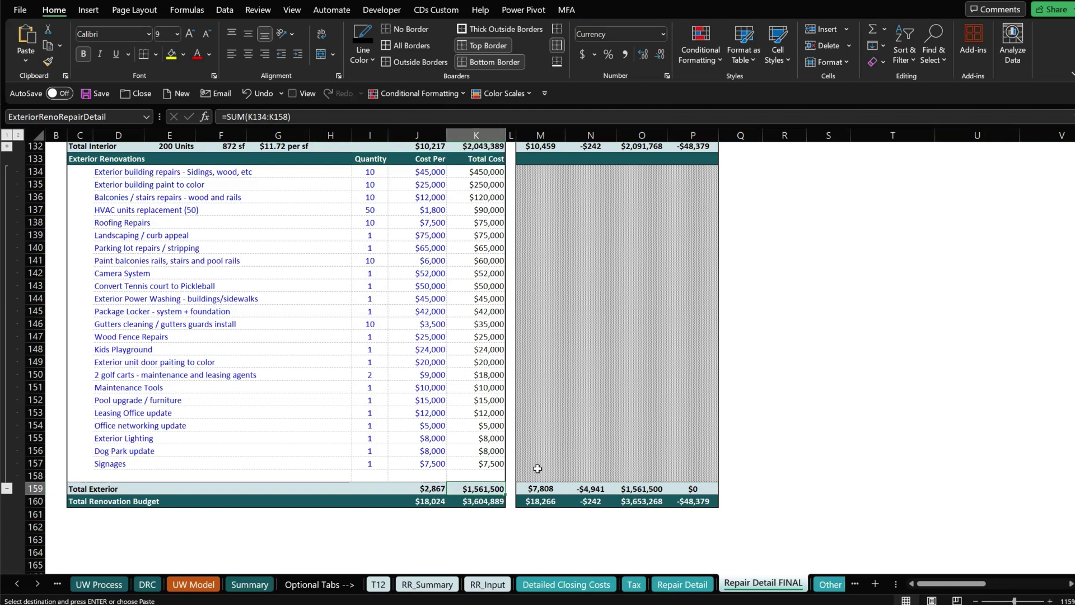
scroll(537, 468, "up", 4)
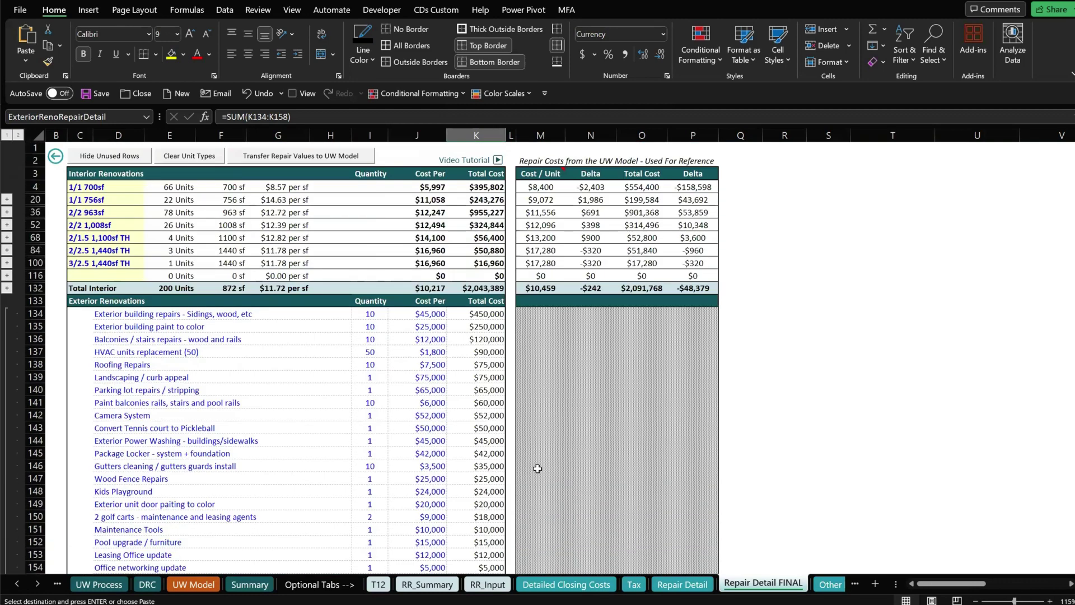
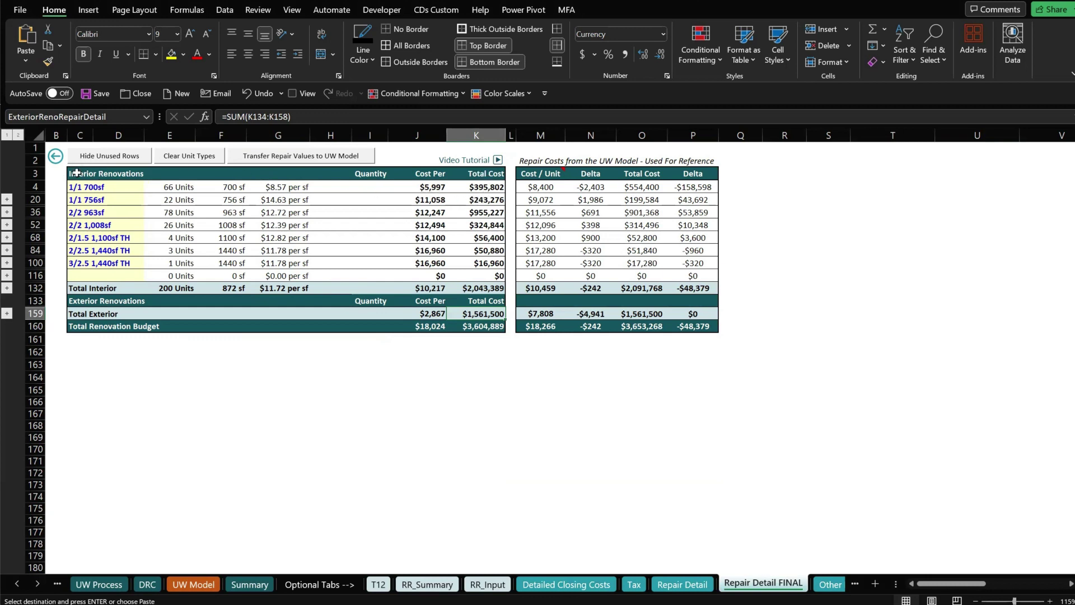
left_click_drag(77, 173, 482, 325)
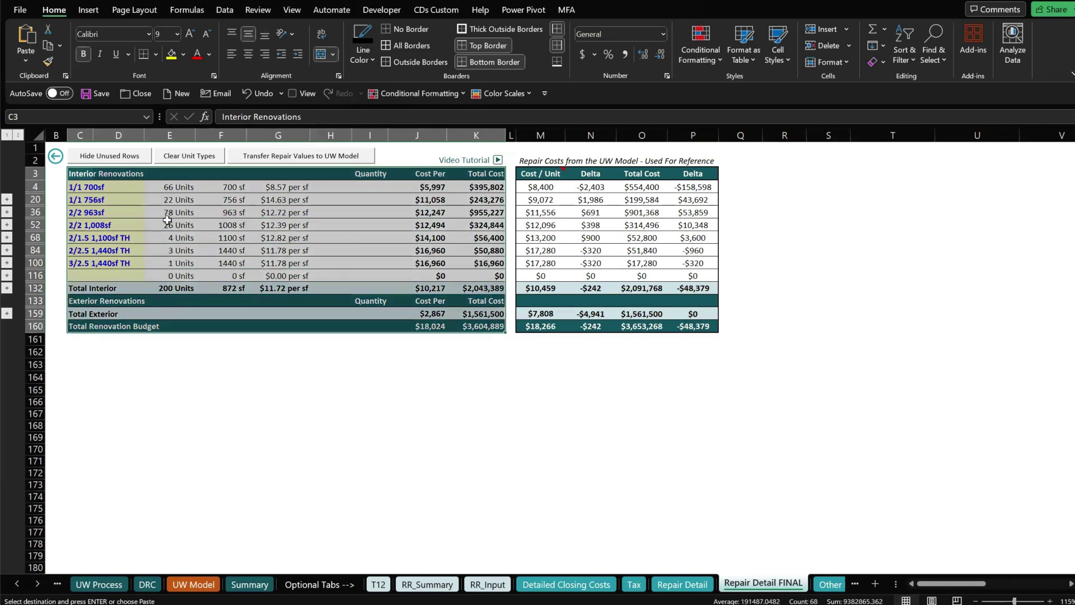
left_click(235, 224)
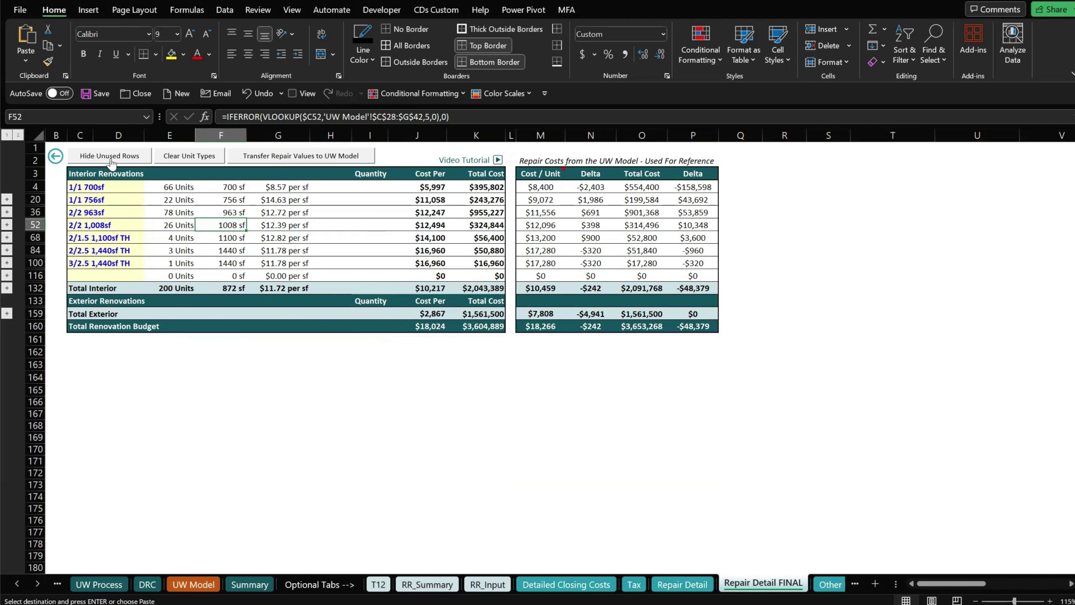
Try hiding the unused rows, including the blank unit type in row 116, and restore all rows.
left_click_drag(95, 275, 493, 272)
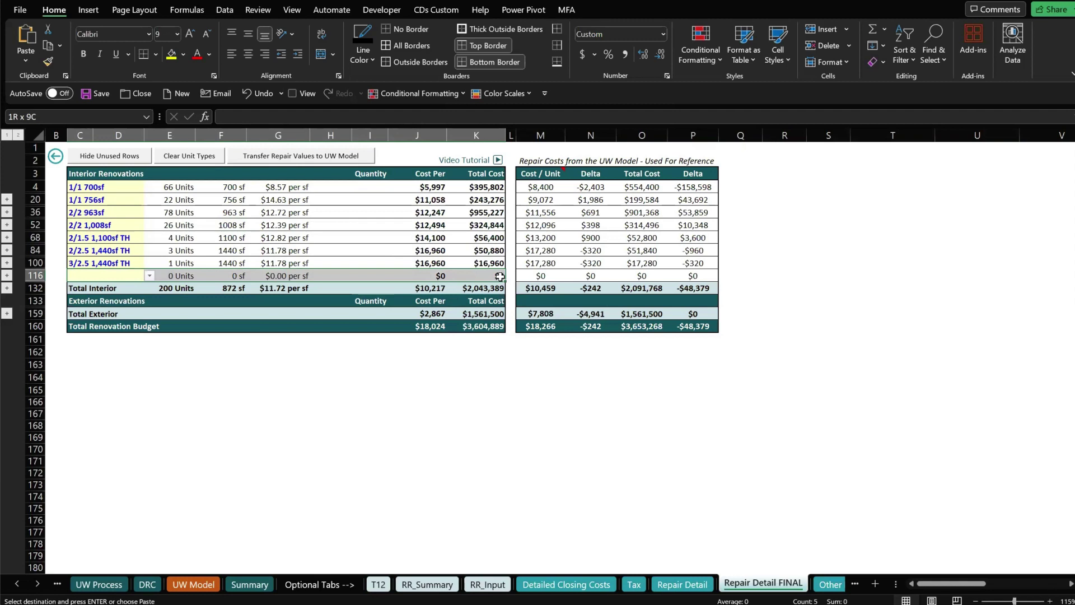
left_click(178, 202)
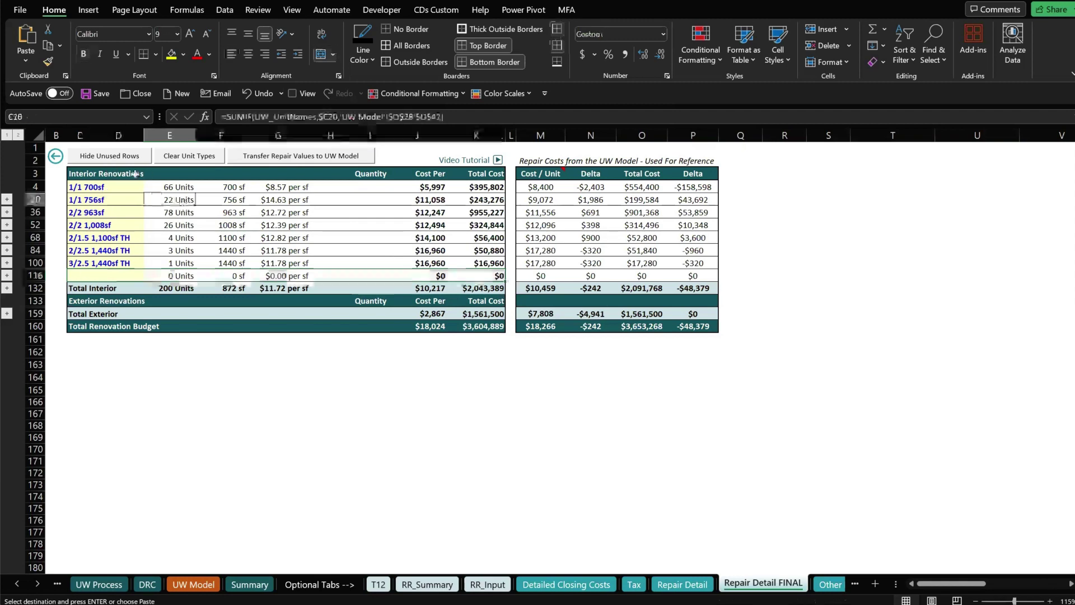
left_click(120, 163)
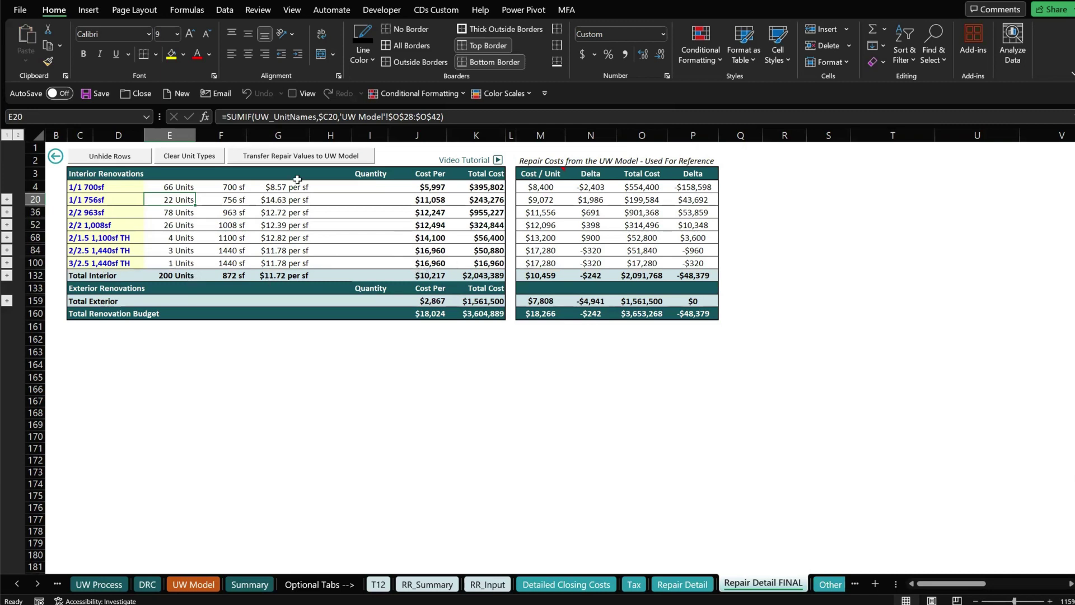
left_click(213, 380)
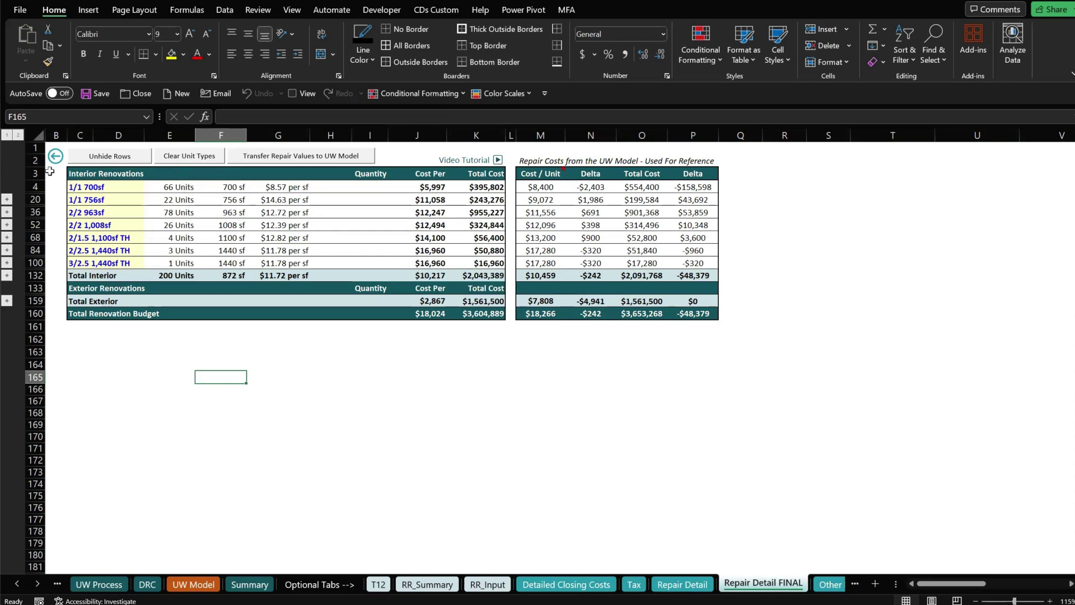
left_click(117, 158)
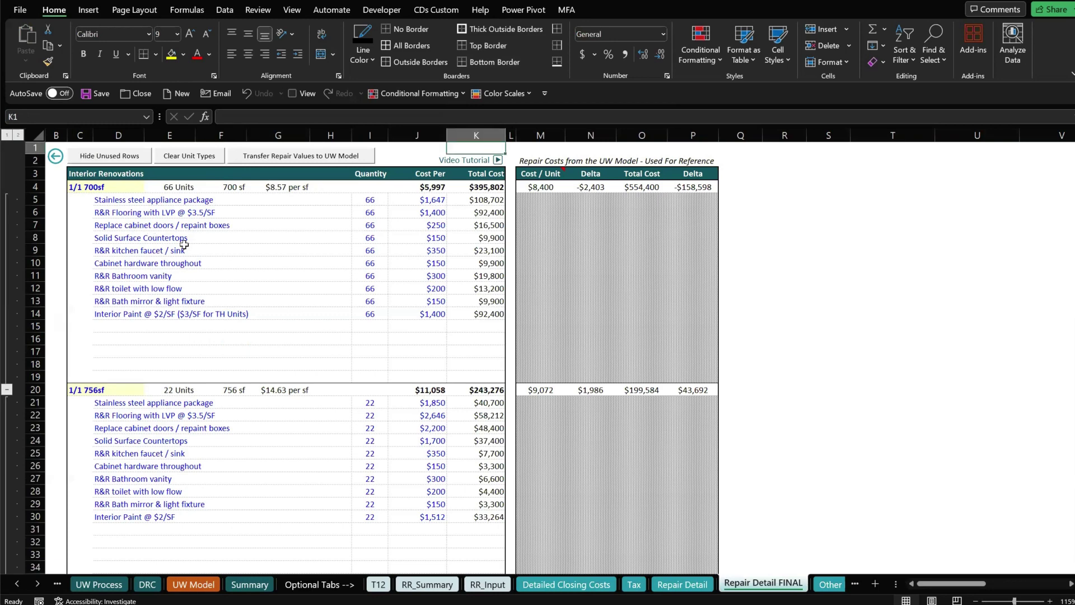
Collapse all detail rows, expand only the Exterior Renovations and 1/1 700sf items, and hide the unused rows.
left_click(7, 135)
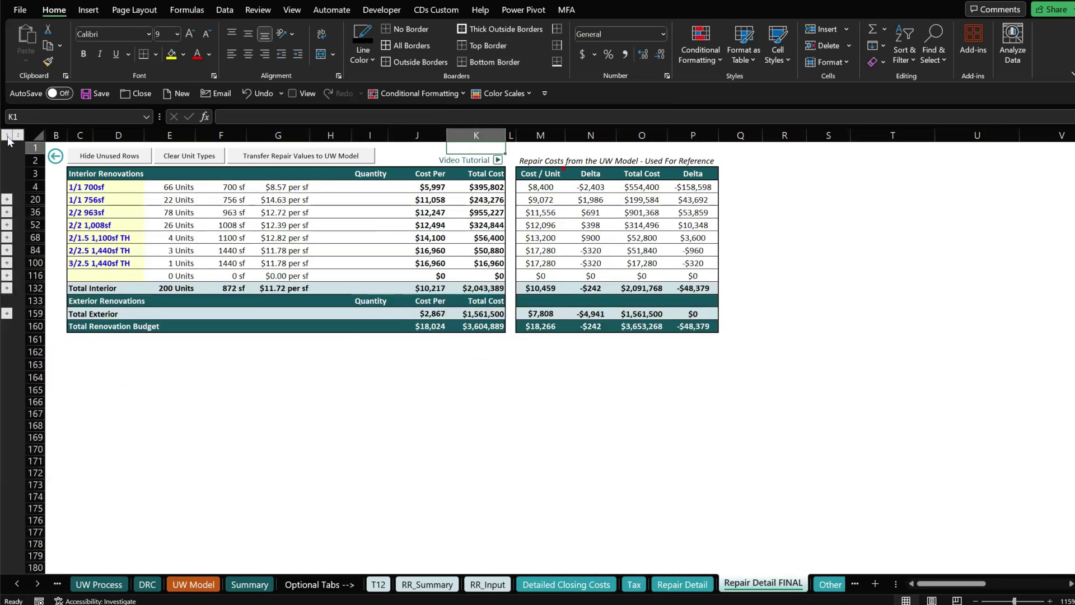
left_click(6, 314)
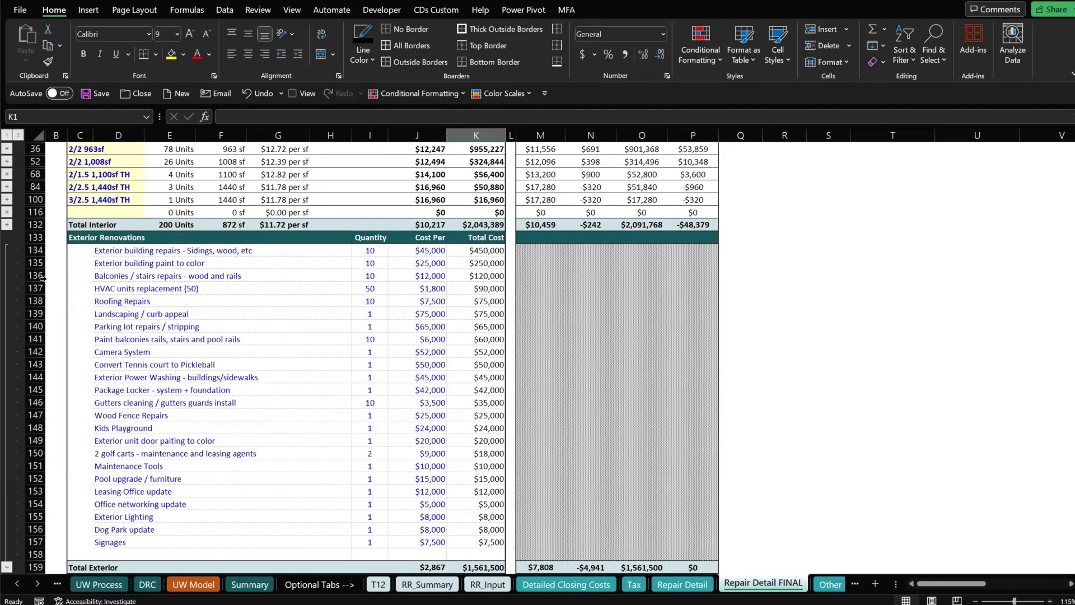
scroll(82, 290, "up", 2)
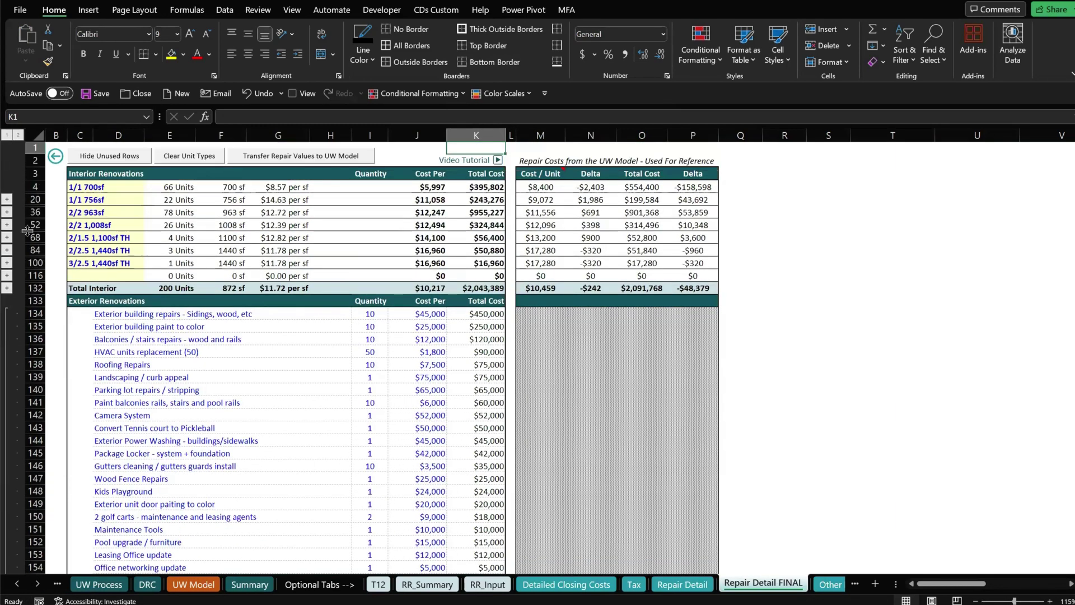
left_click(7, 199)
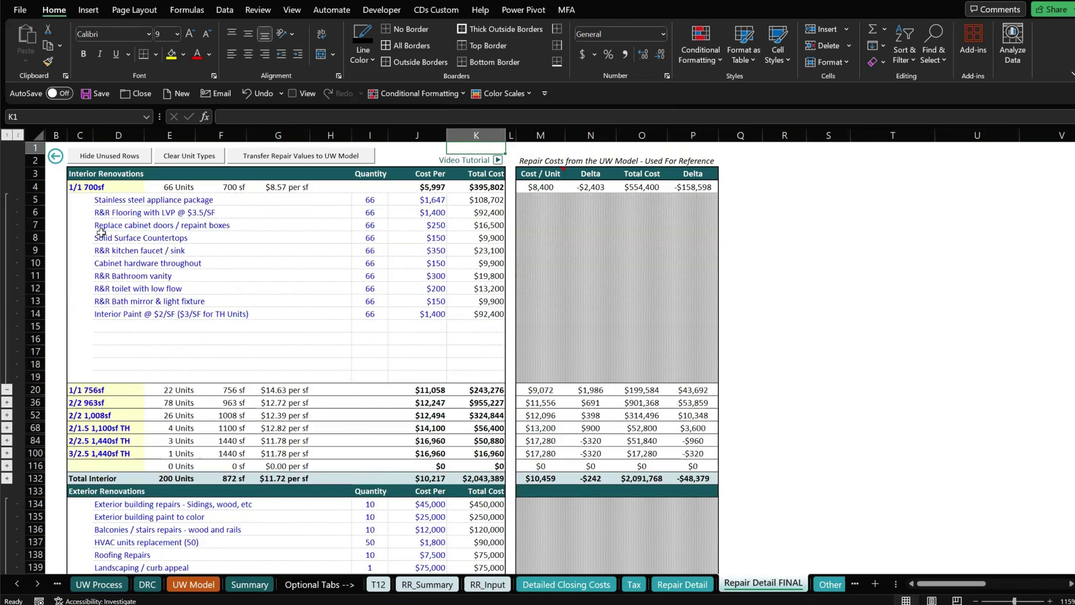
left_click(108, 156)
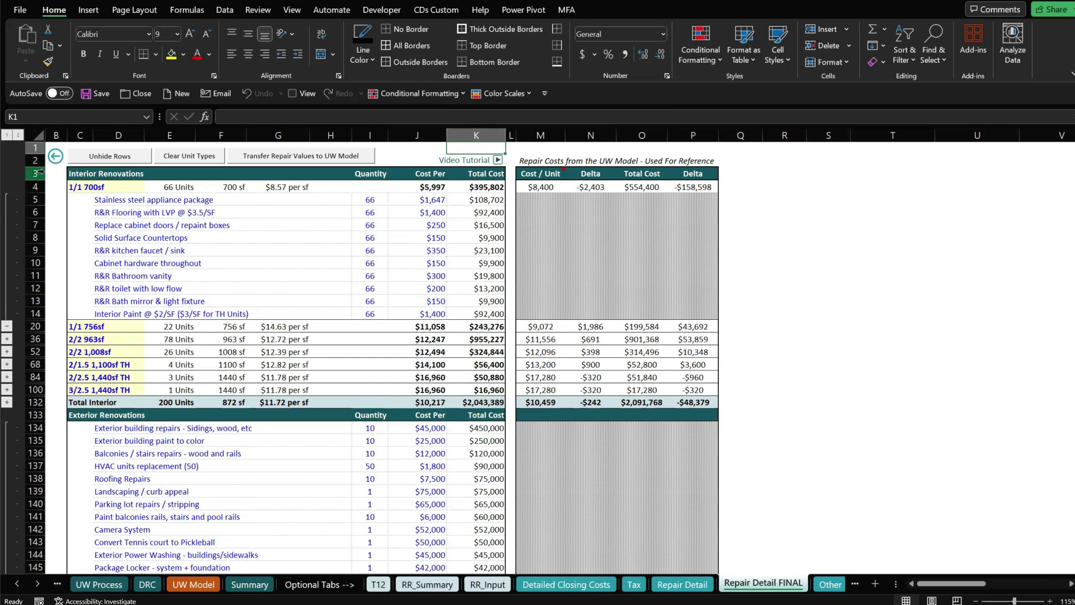
Review the 1/1 700sf interior items and the other unit types against the UW Model reference Cost / Unit.
left_click_drag(145, 175, 507, 403)
left_click_drag(130, 200, 438, 300)
left_click_drag(114, 326, 493, 390)
left_click(532, 349)
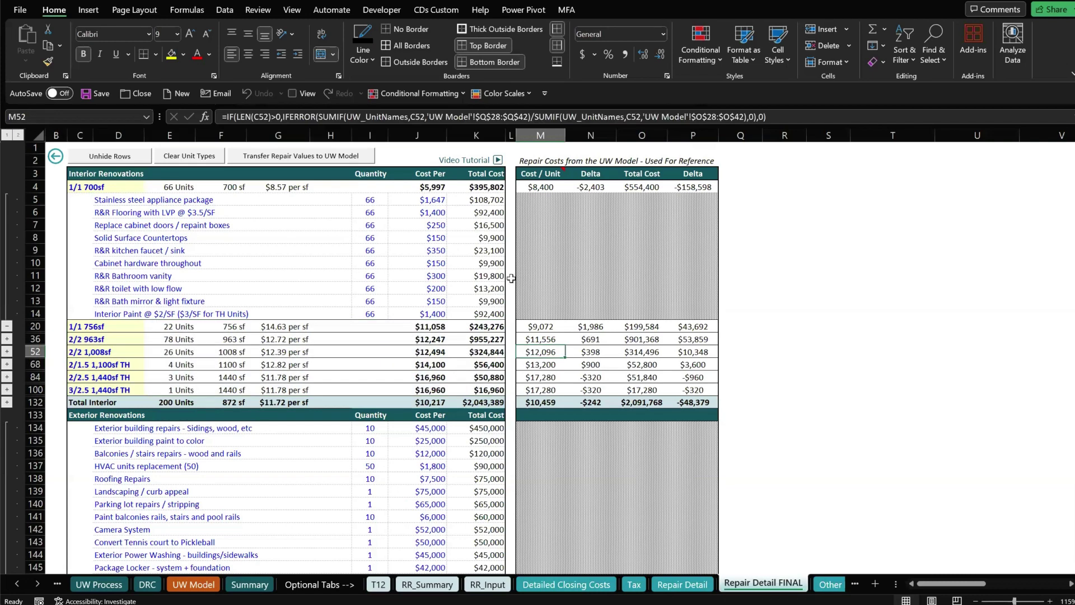
Review the Exterior Renovations items and their Cost Per values, from exterior building repairs through signages.
scroll(433, 253, "down", 4)
scroll(433, 253, "down", 2)
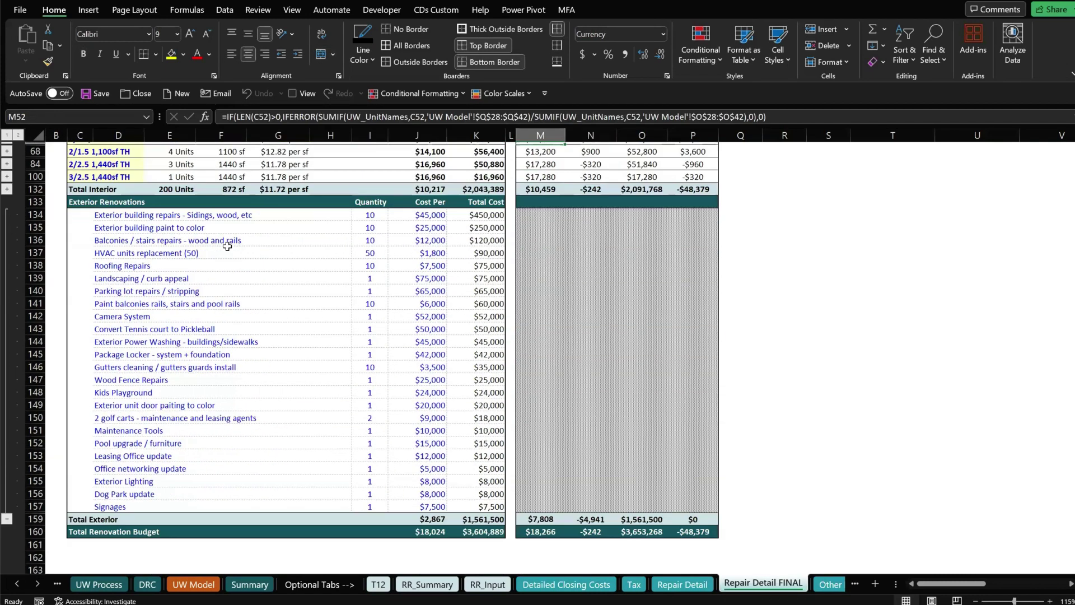
left_click(136, 215)
left_click_drag(136, 215, 165, 467)
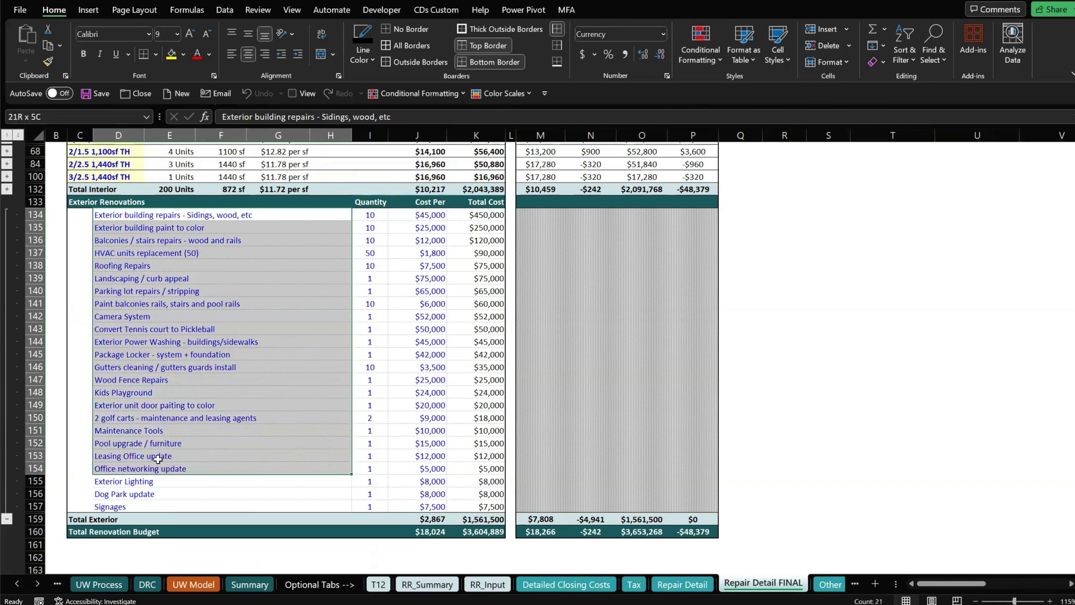
left_click(402, 358)
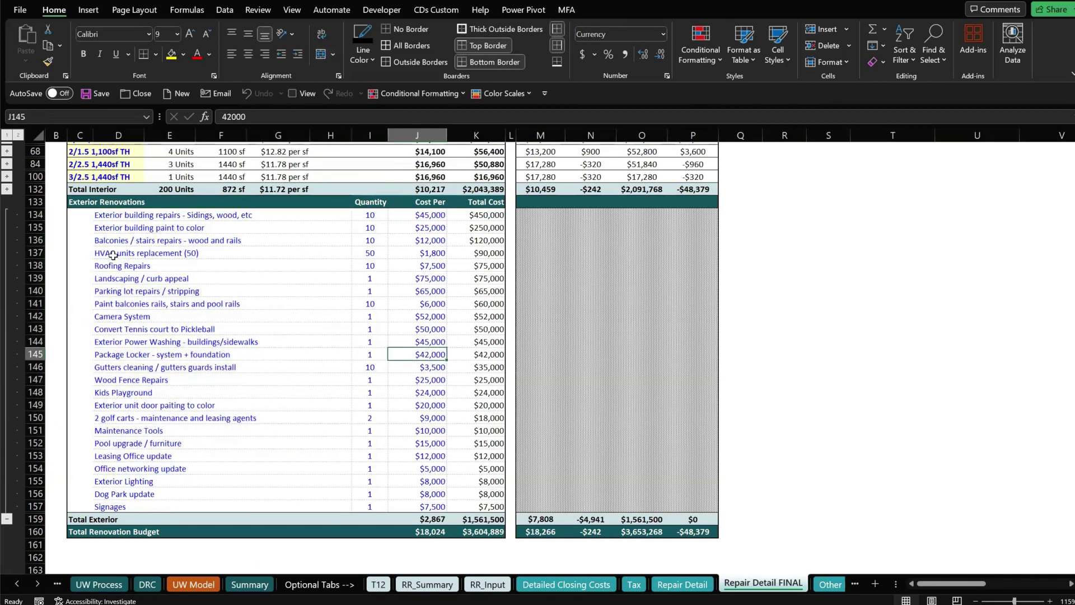
left_click(102, 216)
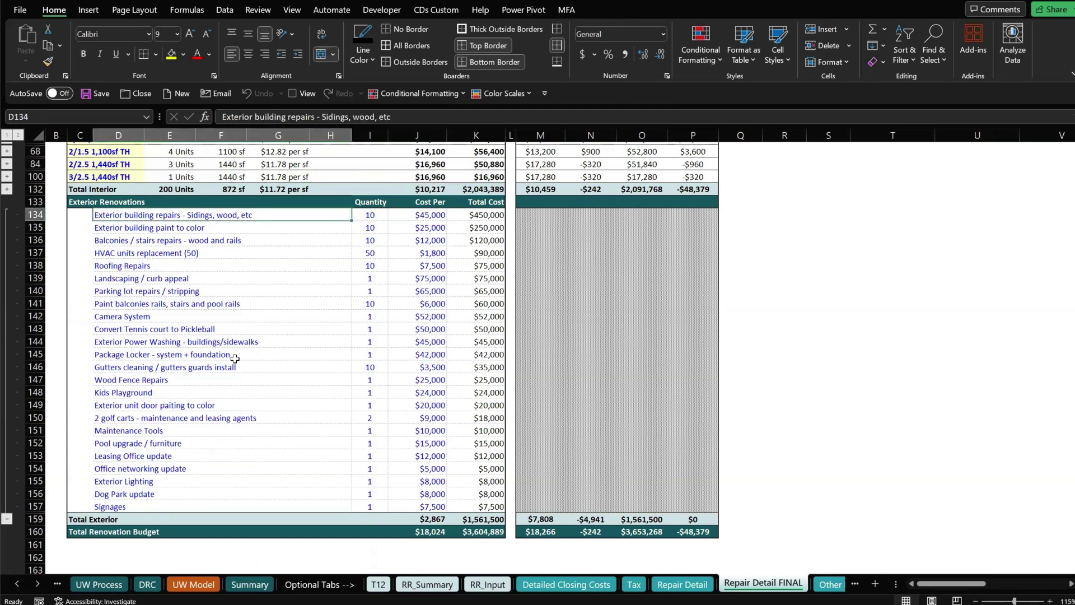
Check the Total Interior units and cost per sf, plus the Total Exterior and Total Renovation Budget formulas in columns J and K.
scroll(230, 353, "up", 6)
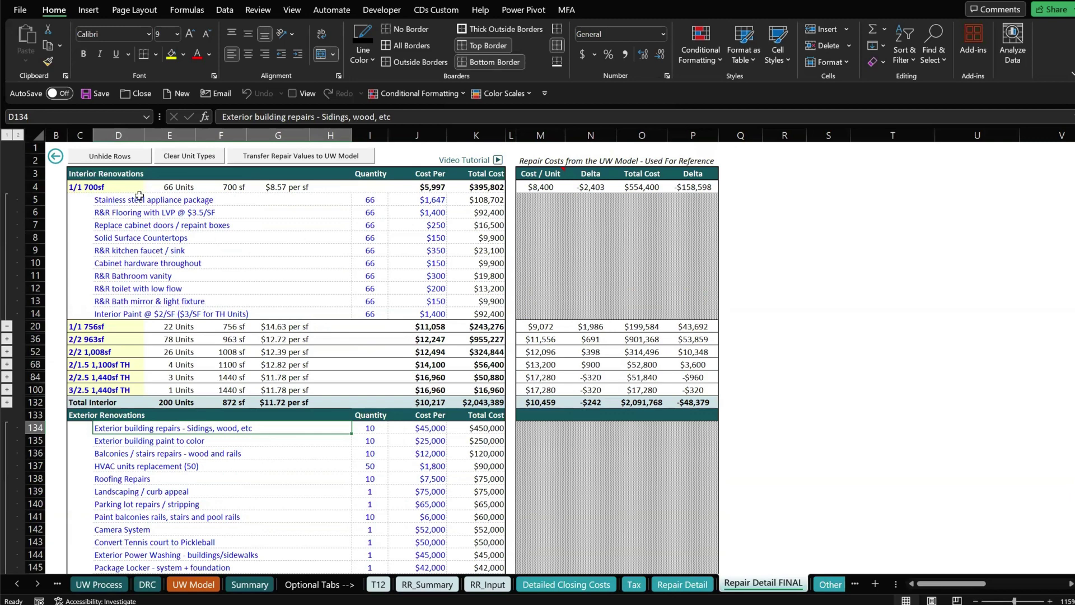
left_click(173, 402)
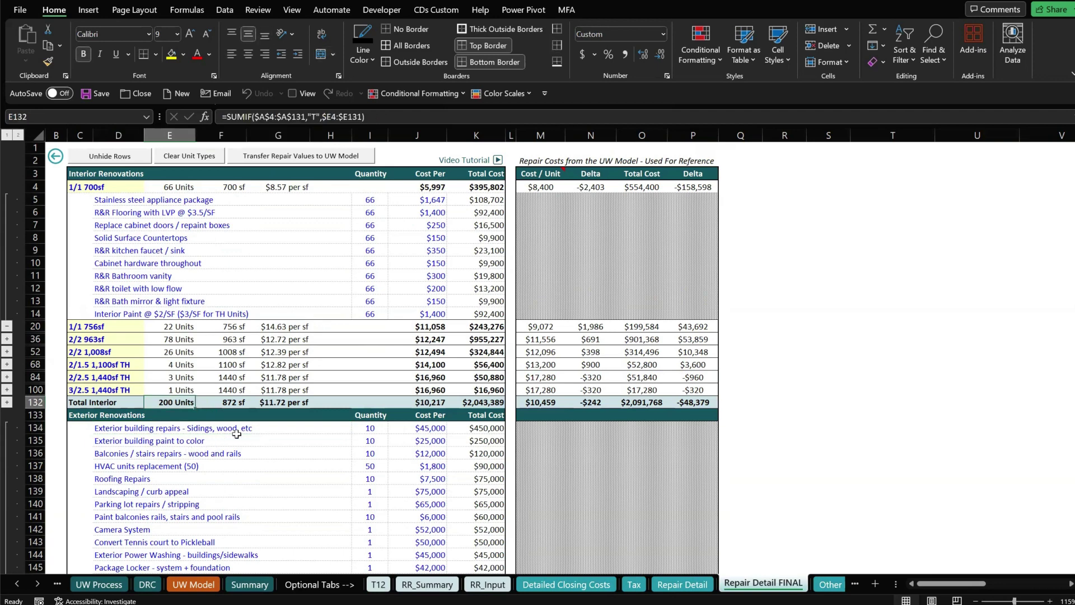
left_click(278, 405)
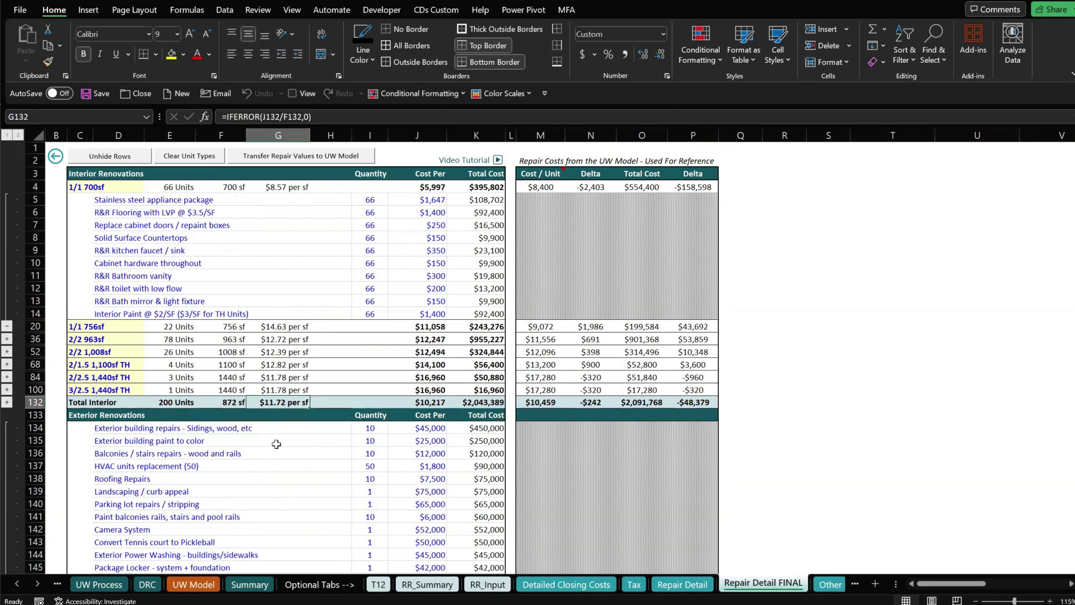
scroll(276, 444, "down", 7)
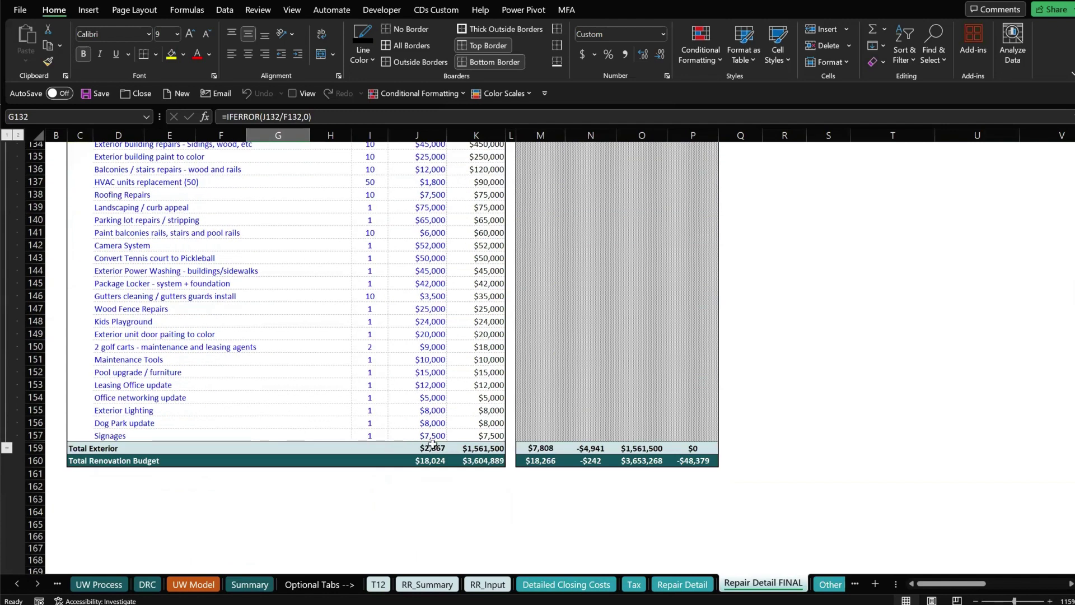
left_click(430, 447)
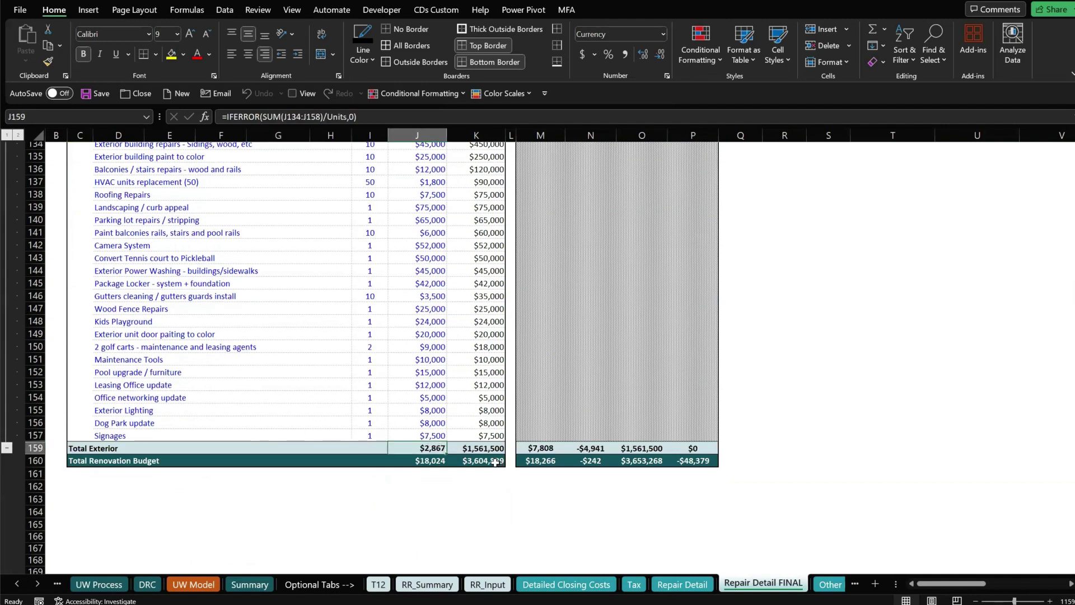
left_click(480, 447)
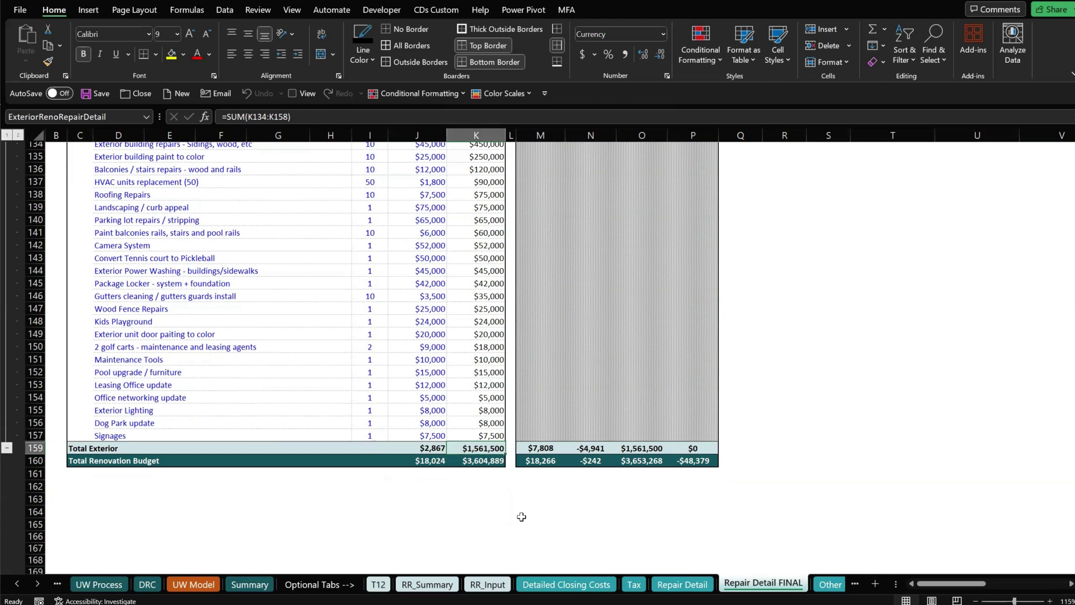
left_click(442, 463)
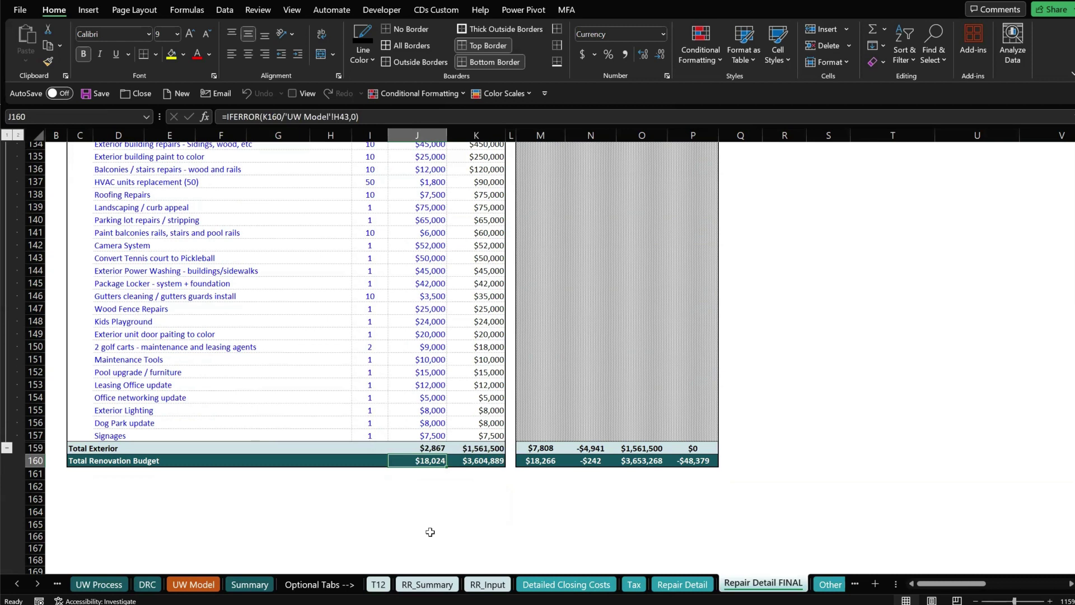
left_click(476, 462)
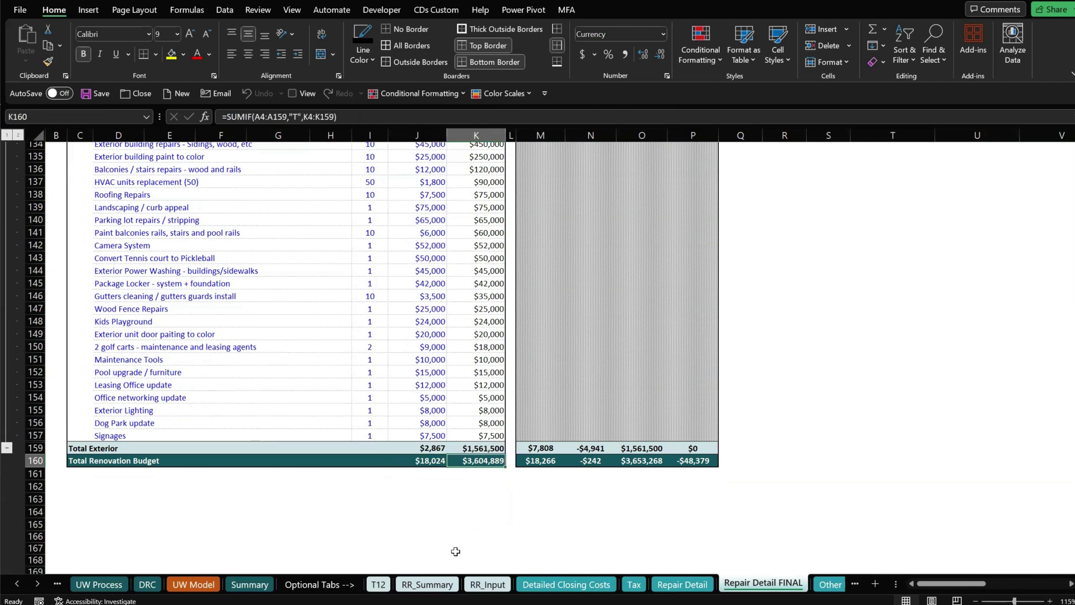
Transfer the repair values to the UW Model, accepting that all existing repair costs are overwritten.
scroll(375, 509, "up", 8)
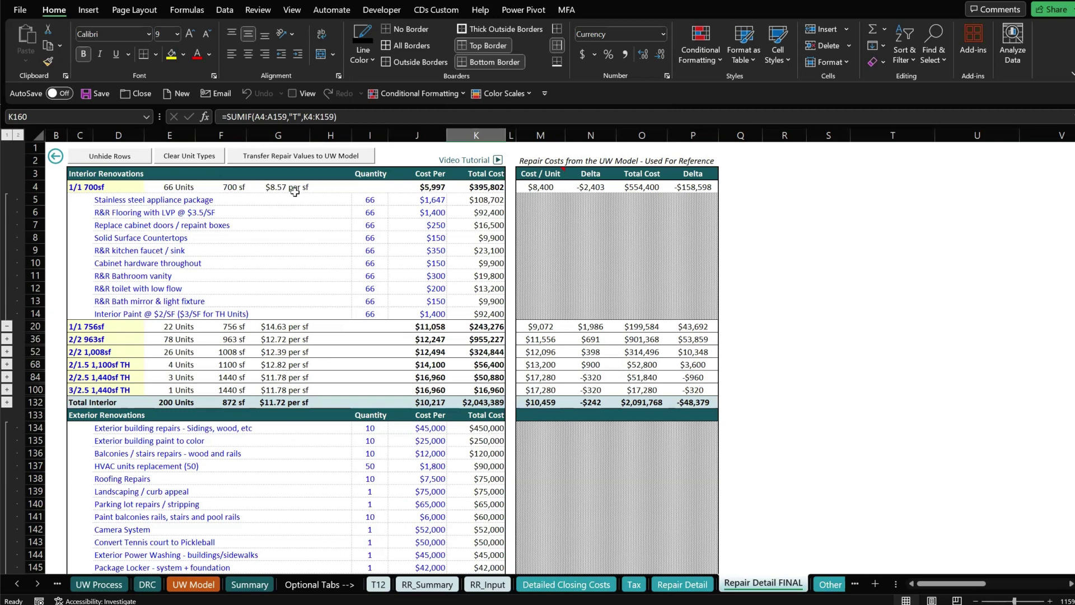
left_click(277, 157)
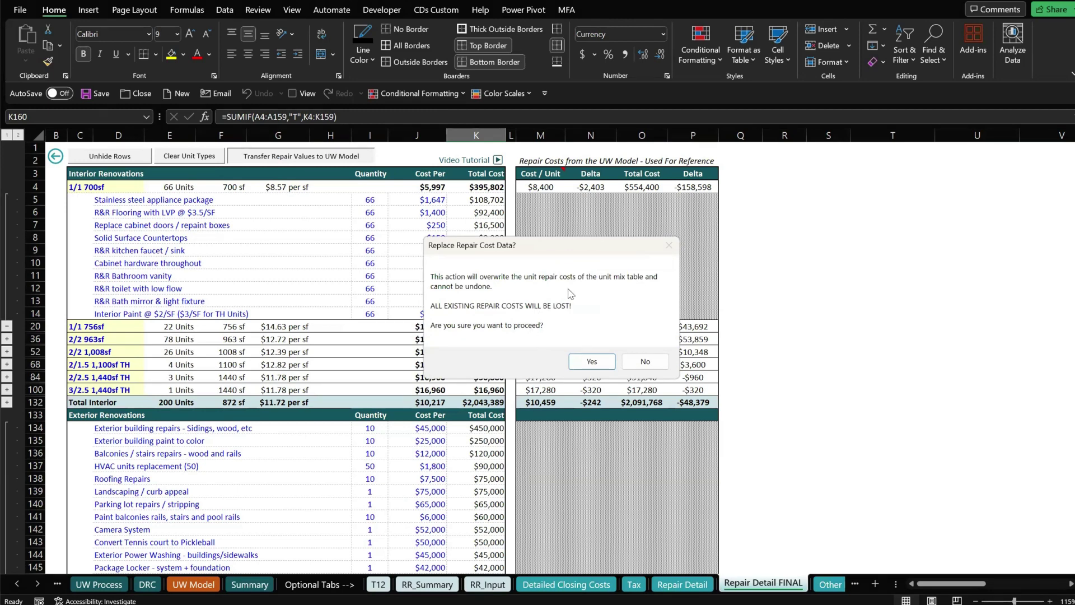
left_click(589, 360)
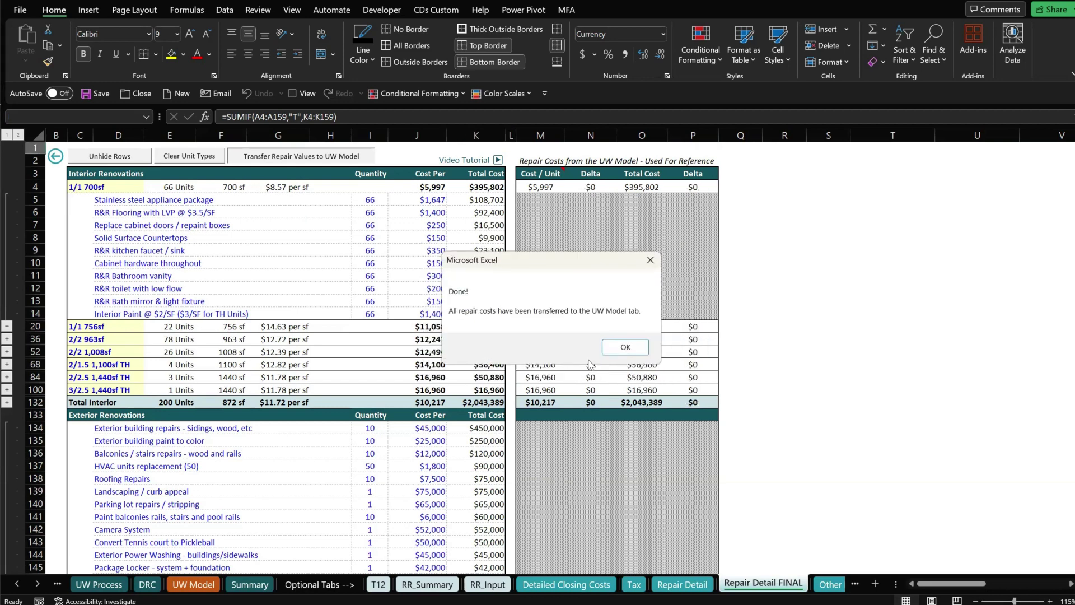
left_click(636, 355)
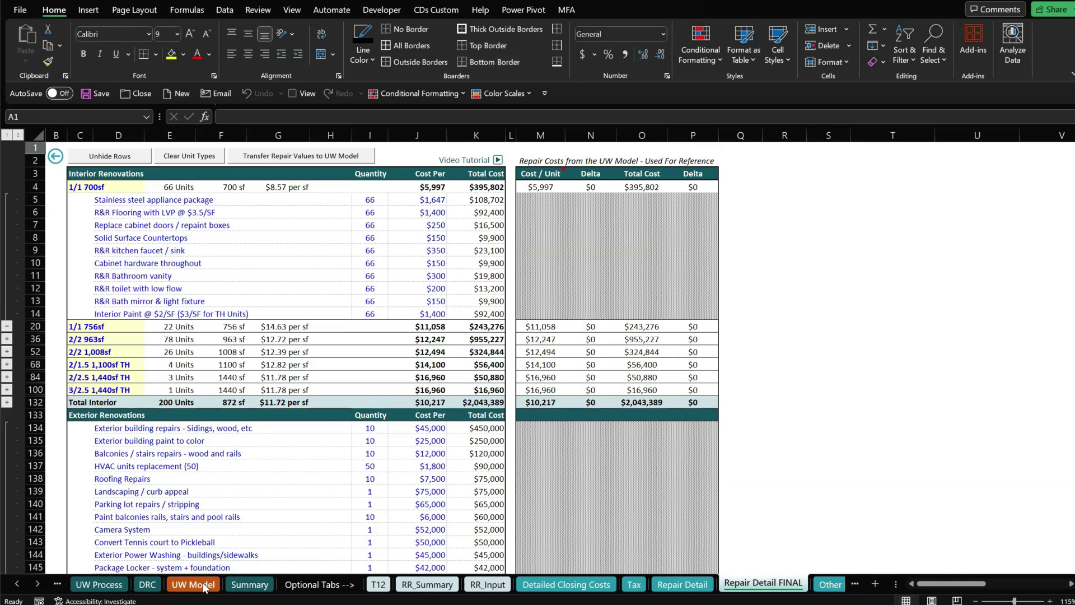
On the UW Model sheet, expand the Deal Assumptions section and check the Exterior Reno Cost.
left_click(193, 584)
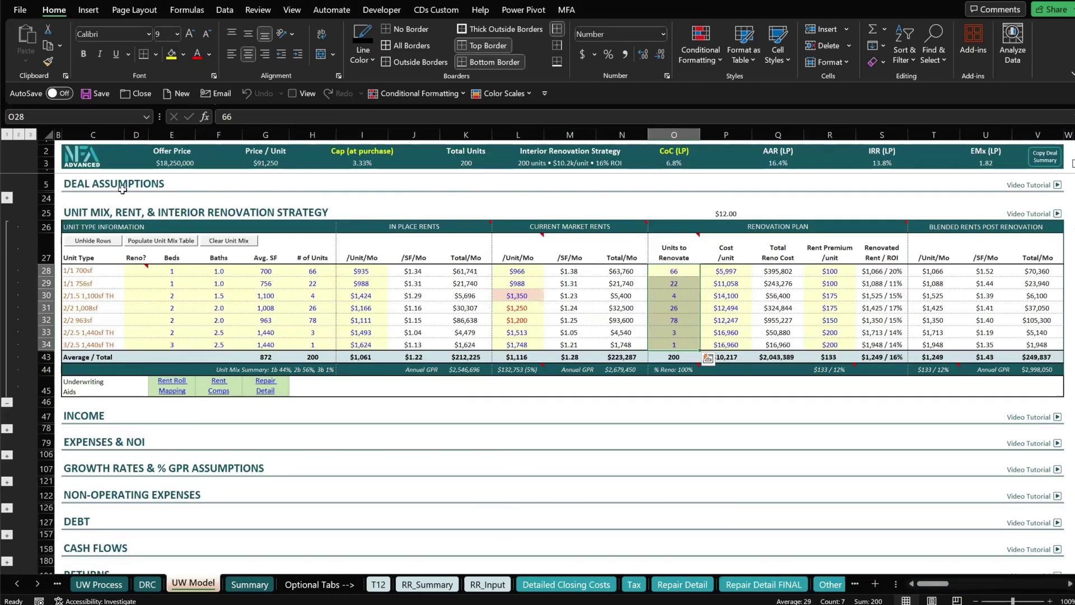
left_click(7, 198)
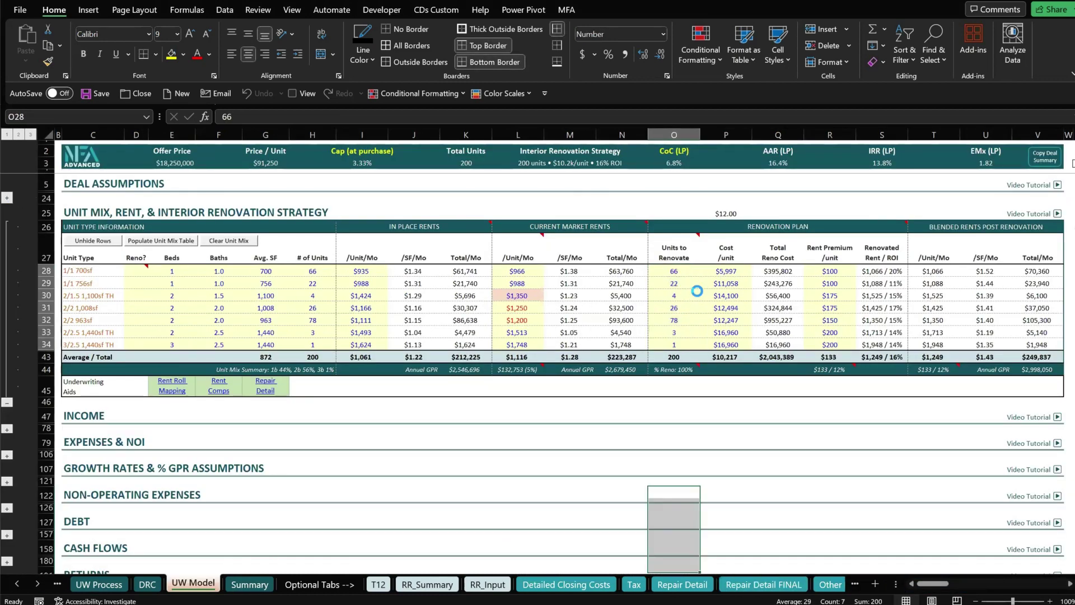
left_click(673, 371)
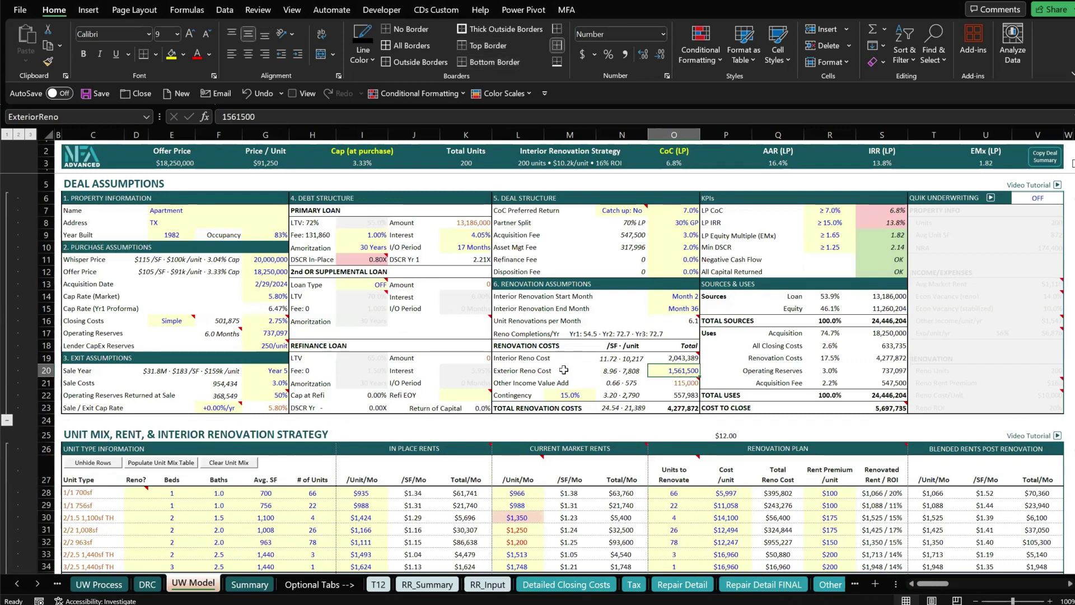
Check the renovation plan's Cost /unit values for the 1/1, 2/2, 2/2.5 and 3/2.5 unit types in the Unit Mix section.
scroll(563, 370, "down", 4)
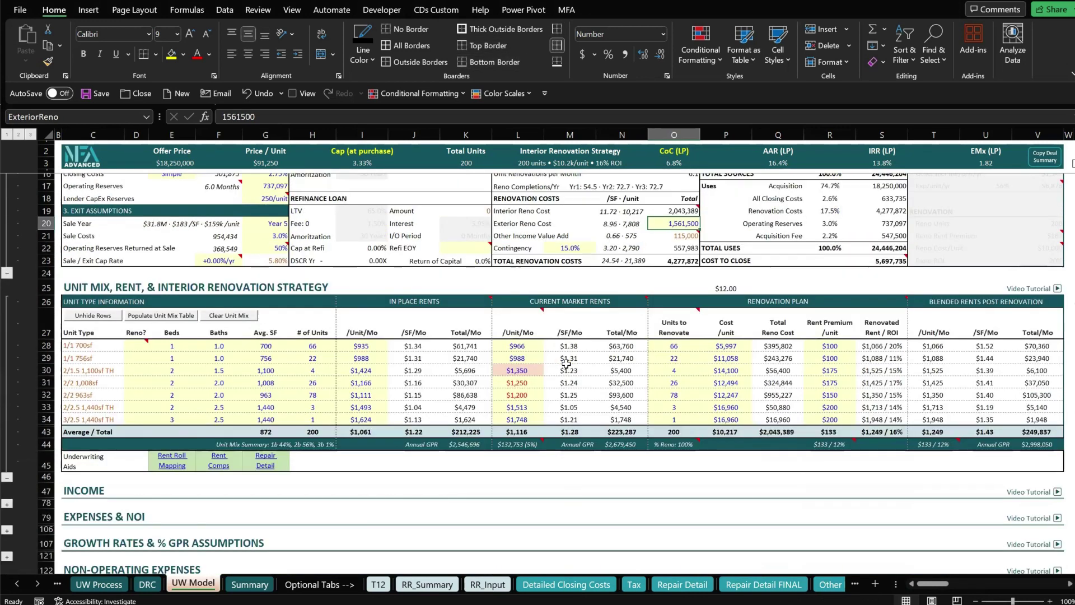
left_click(736, 359)
left_click(736, 383)
left_click(736, 407)
left_click(734, 419)
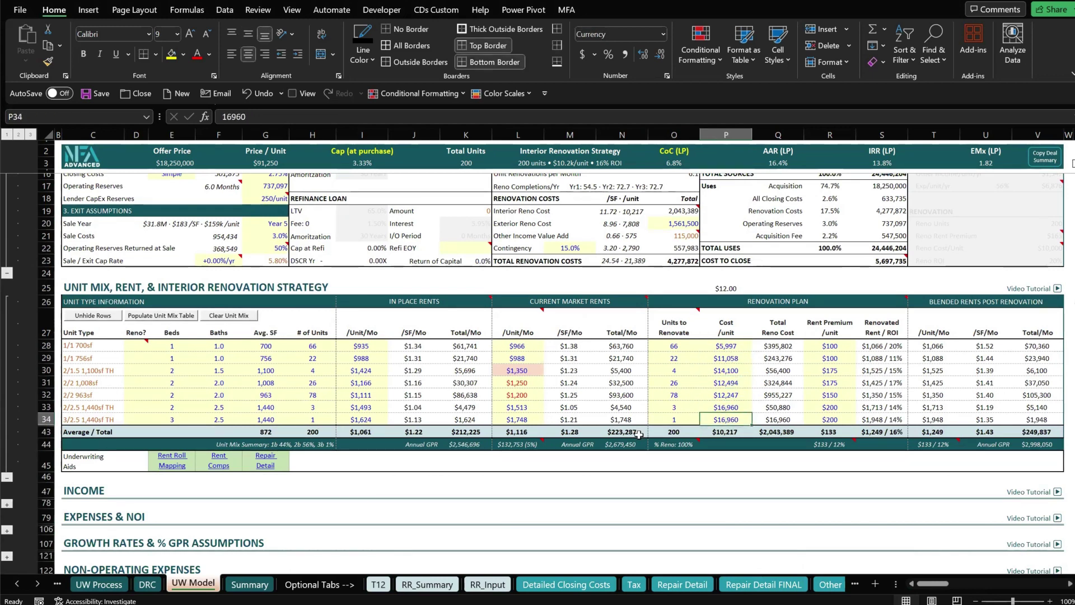
On the Repair Detail sheet, review the reference Cost / Unit formulas that pull each unit type's repair costs from the UW Model.
left_click(682, 584)
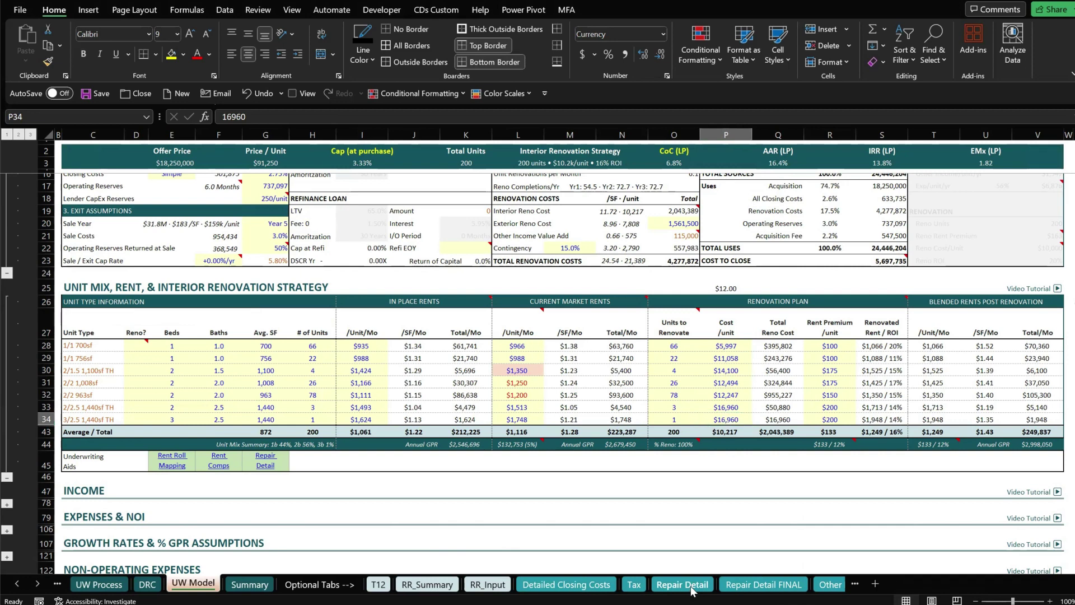
scroll(657, 274, "up", 7)
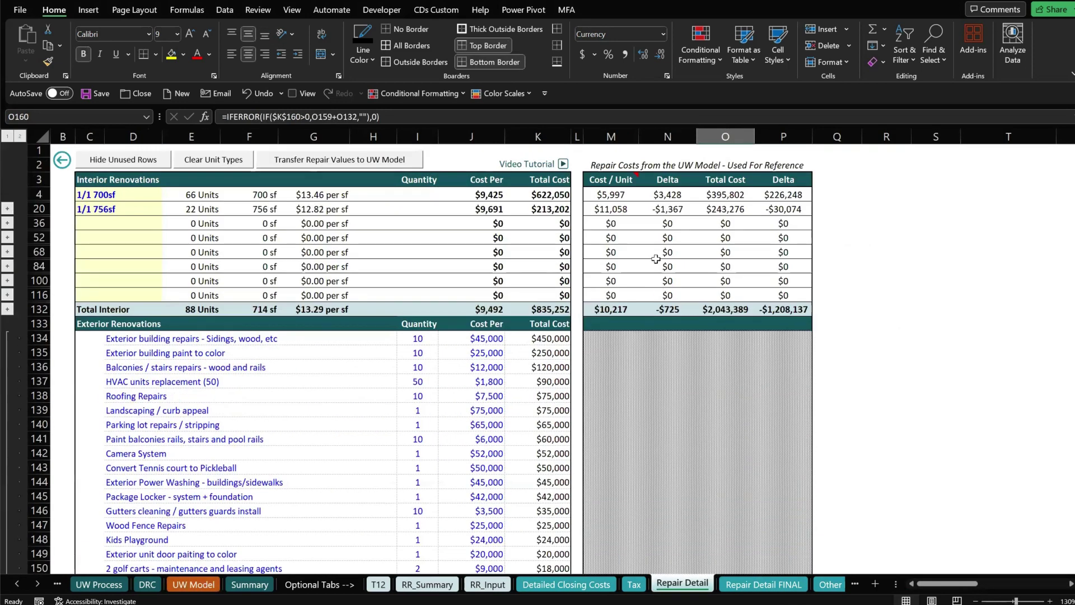
left_click(611, 223)
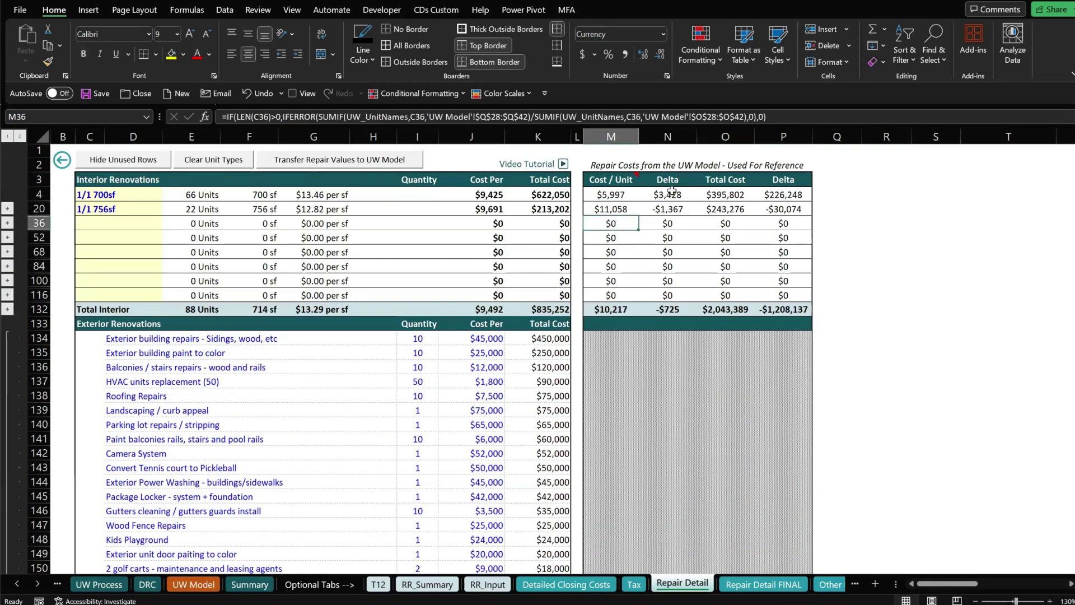
key("Up")
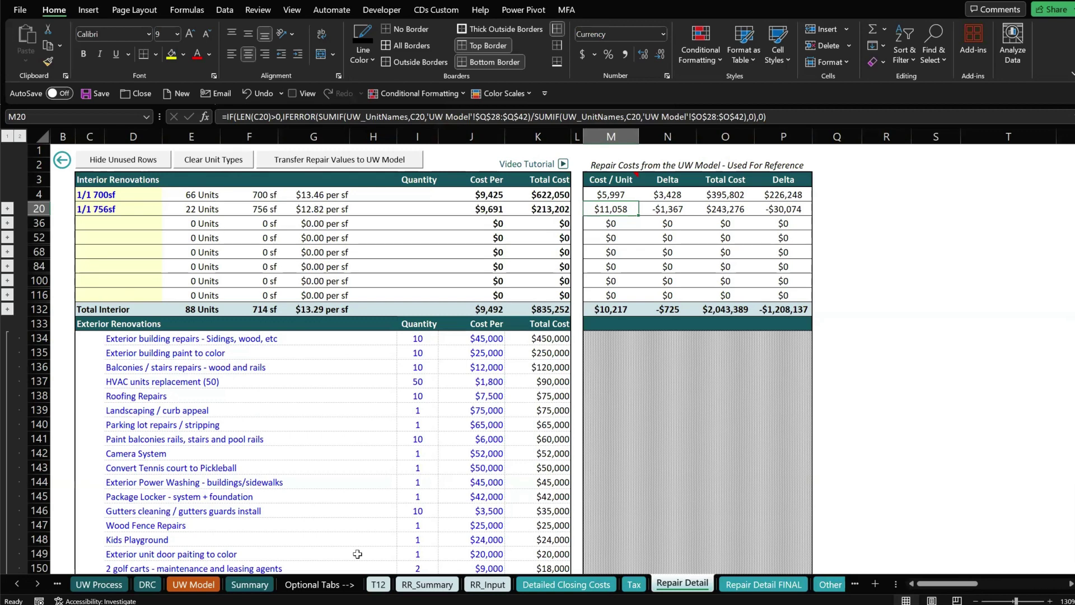
On the Repair Detail FINAL sheet, check the Delta values for each unit type and Total Interior, and return to the UW Model.
left_click(734, 585)
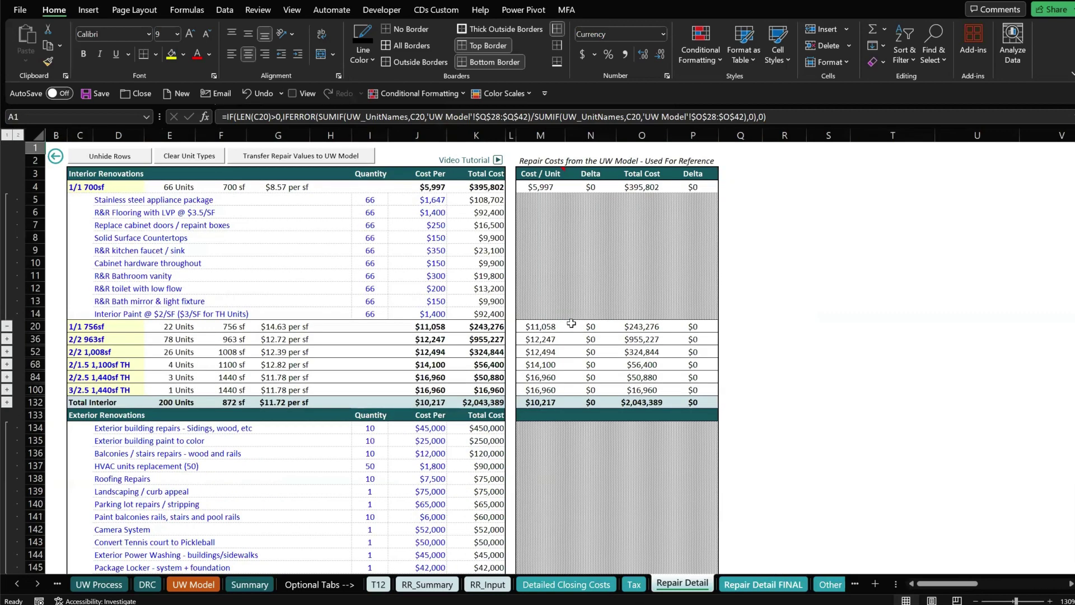
left_click(575, 269)
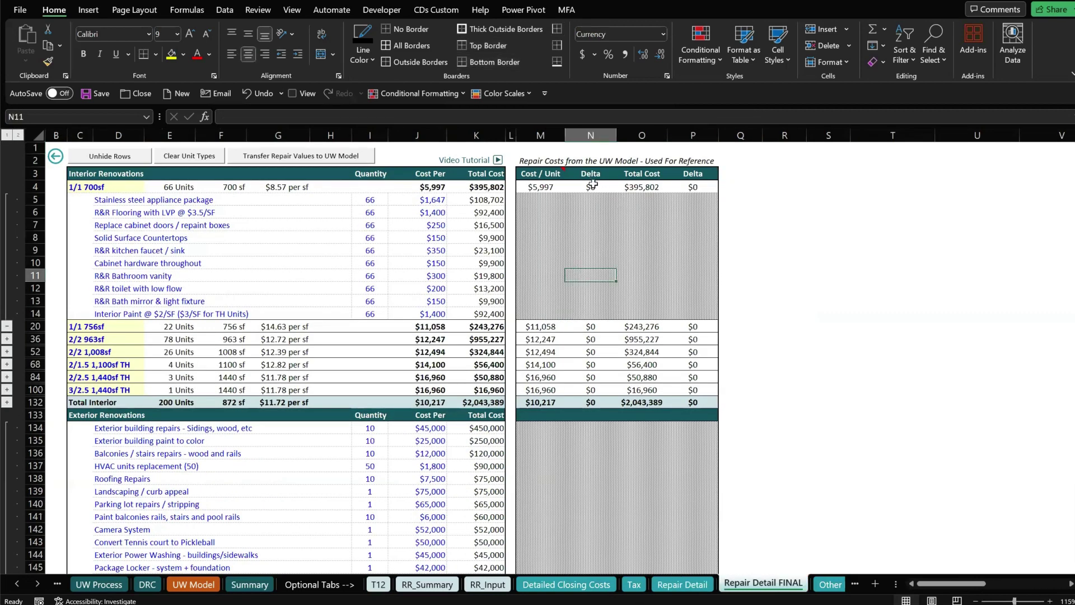
left_click_drag(592, 184, 592, 351)
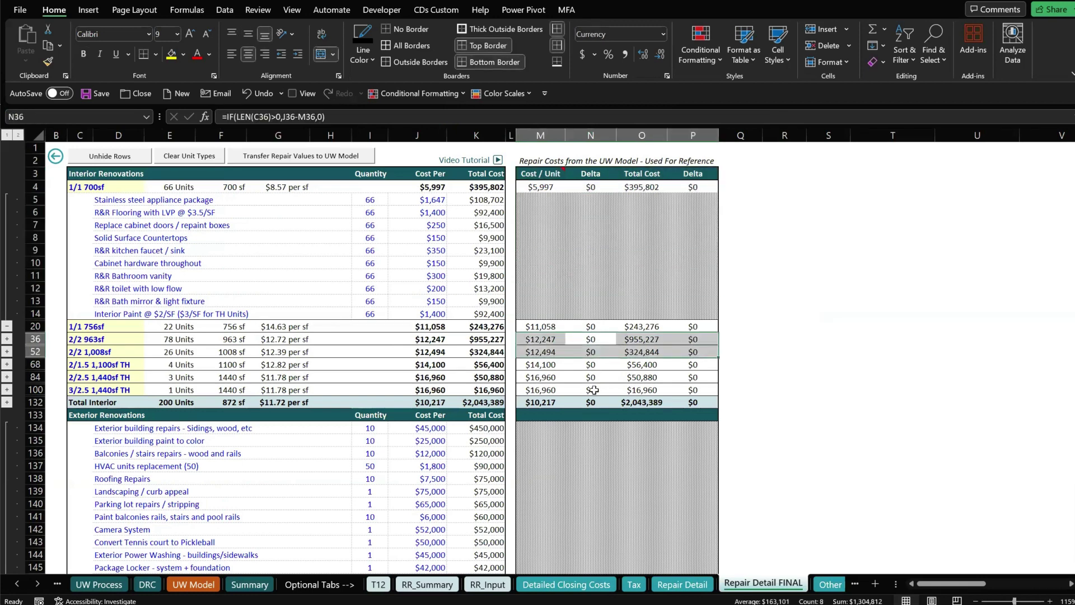
left_click(592, 402)
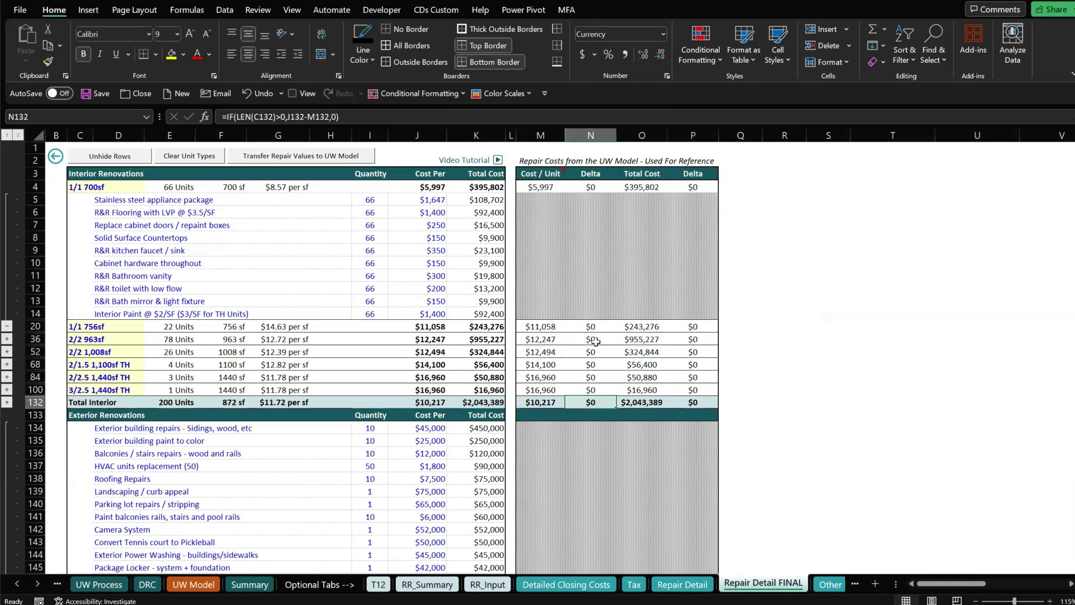
left_click(583, 130)
left_click(692, 135)
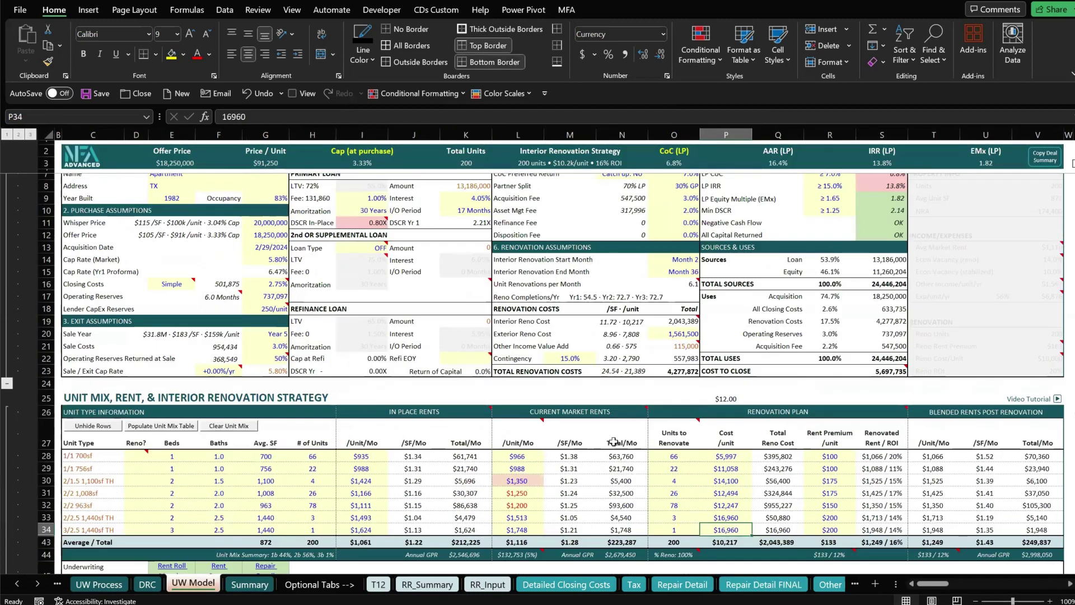
scroll(614, 442, "up", 1)
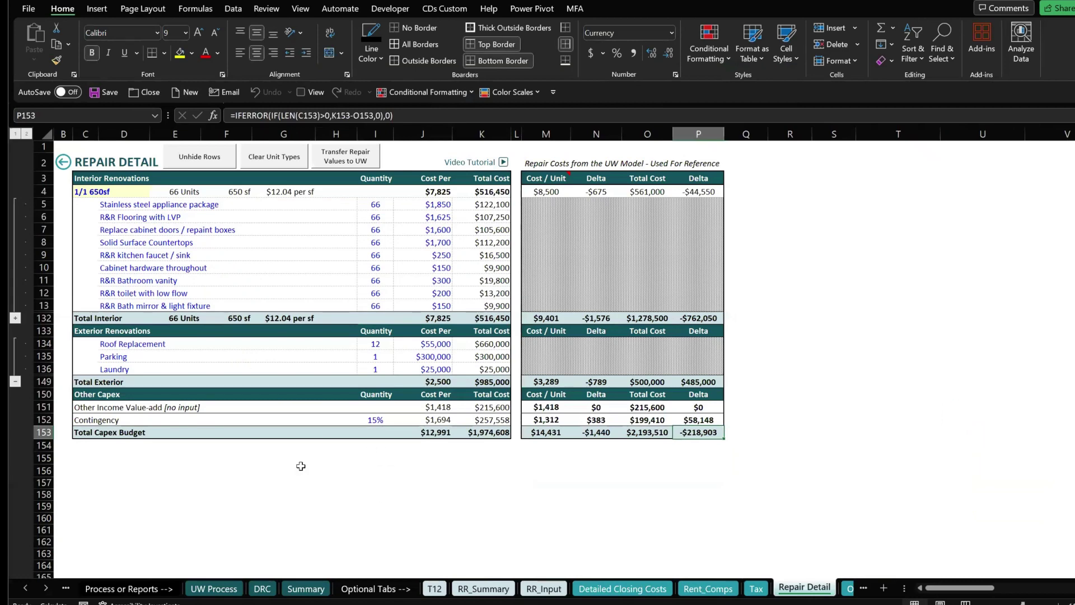
Examine the Other Capex section and Total Capex Budget below Total Exterior on the new template's Repair Detail sheet.
left_click(301, 469)
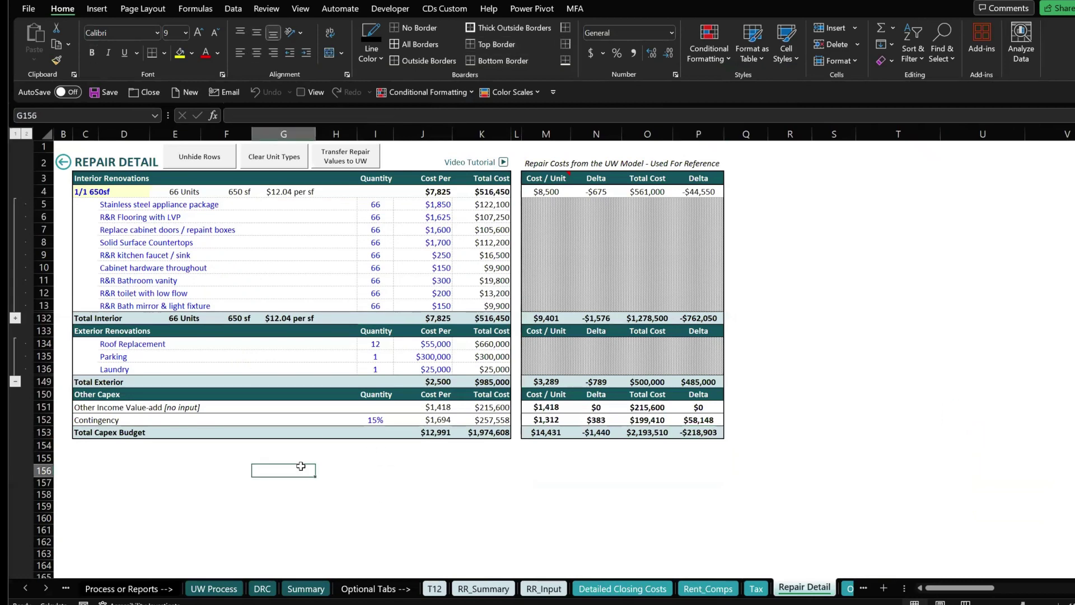
scroll(151, 381, "up", 2, "ctrl")
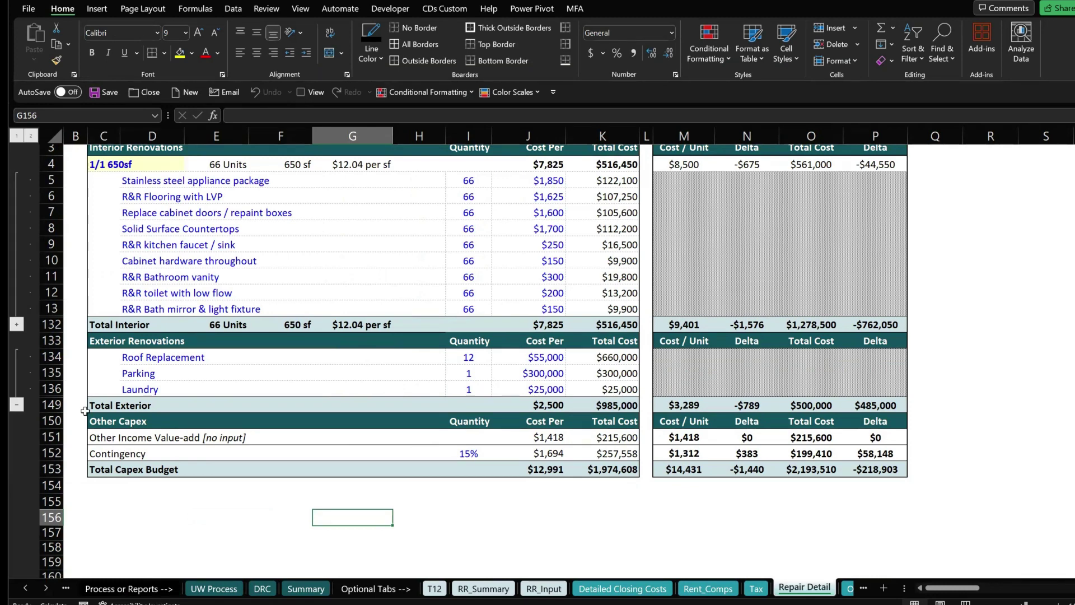
left_click_drag(93, 417, 612, 472)
left_click(602, 517)
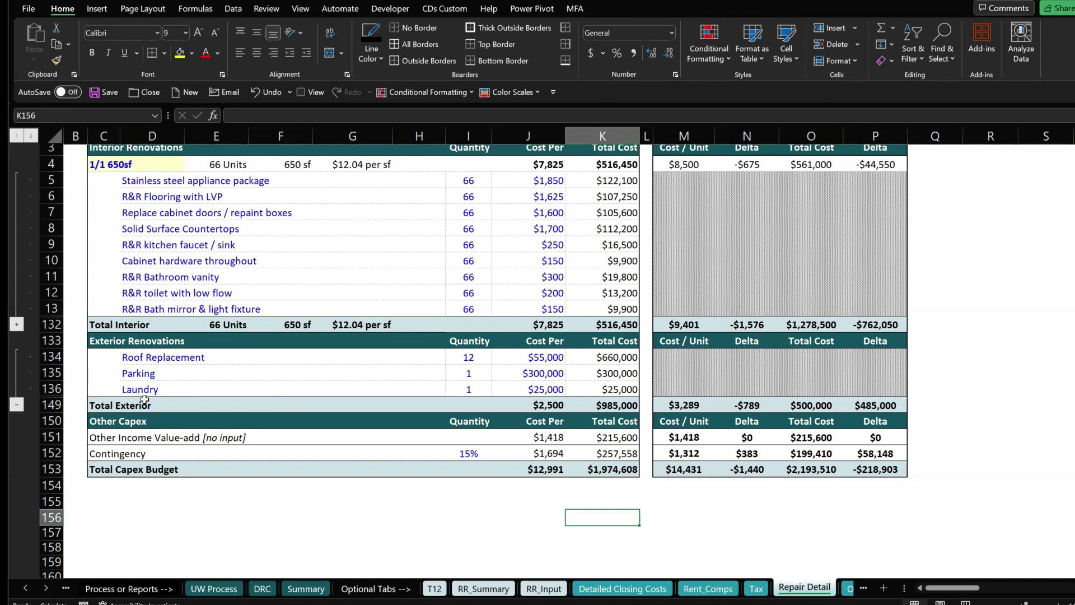
Check the Total Exterior, Other Income Value-add and Contingency rows, including the contingency percentage cell.
left_click(117, 405)
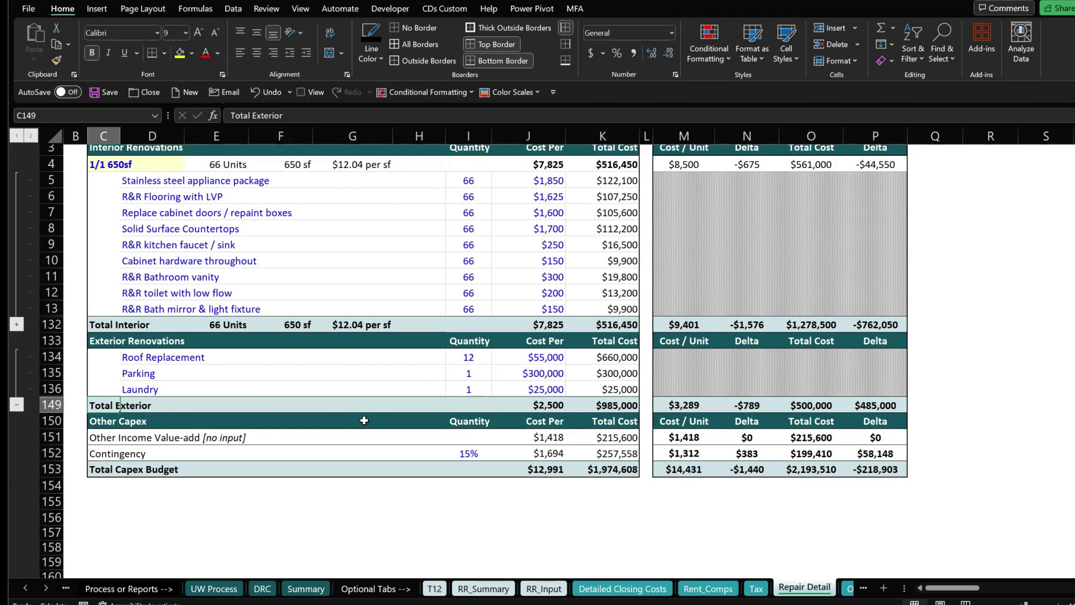
left_click_drag(114, 435, 602, 440)
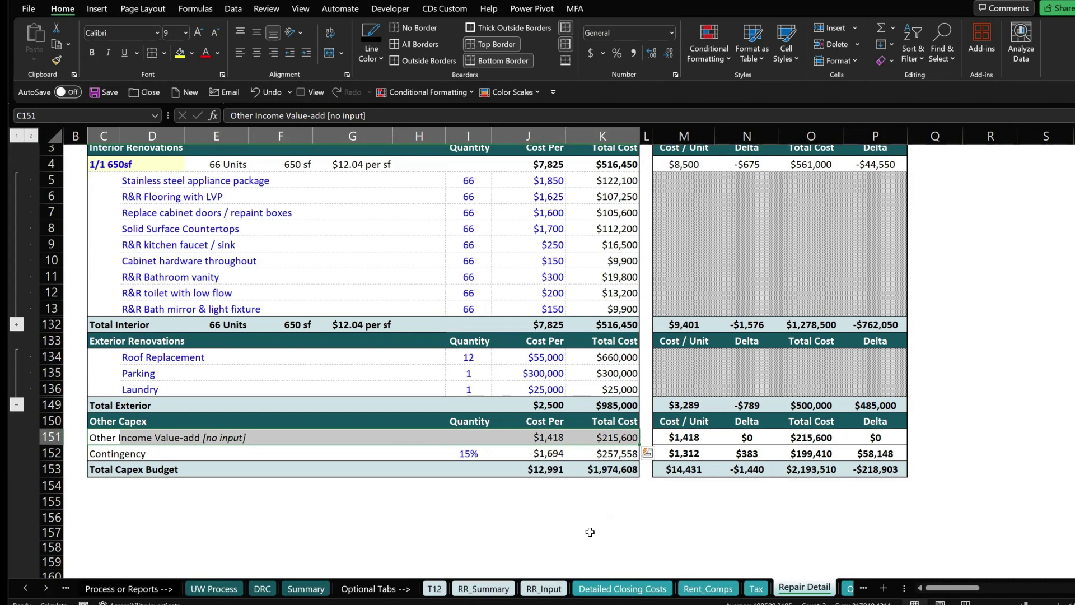
left_click_drag(163, 452, 598, 454)
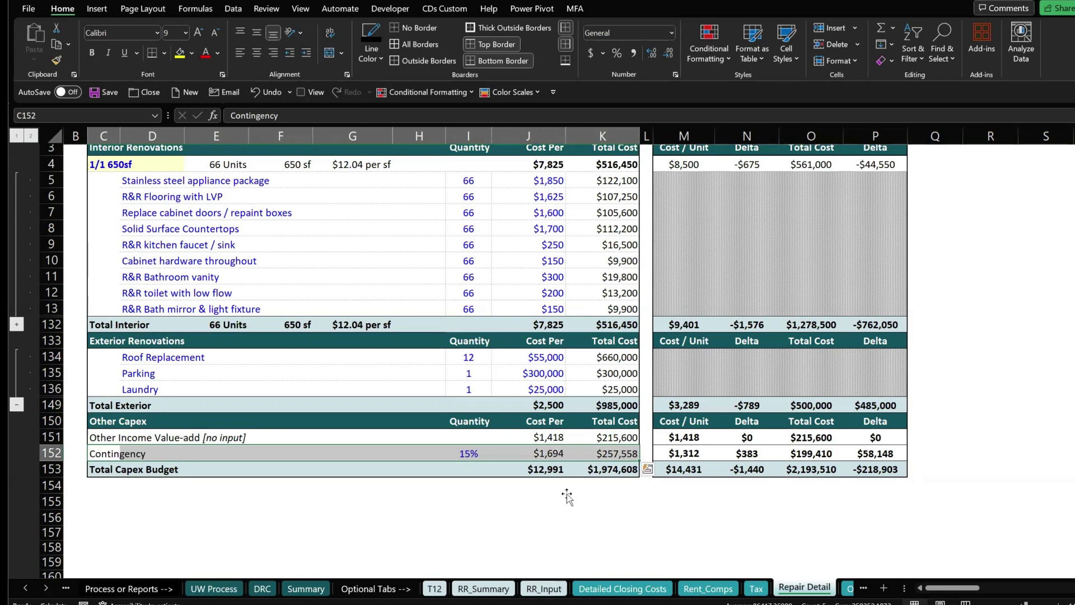
left_click(470, 450)
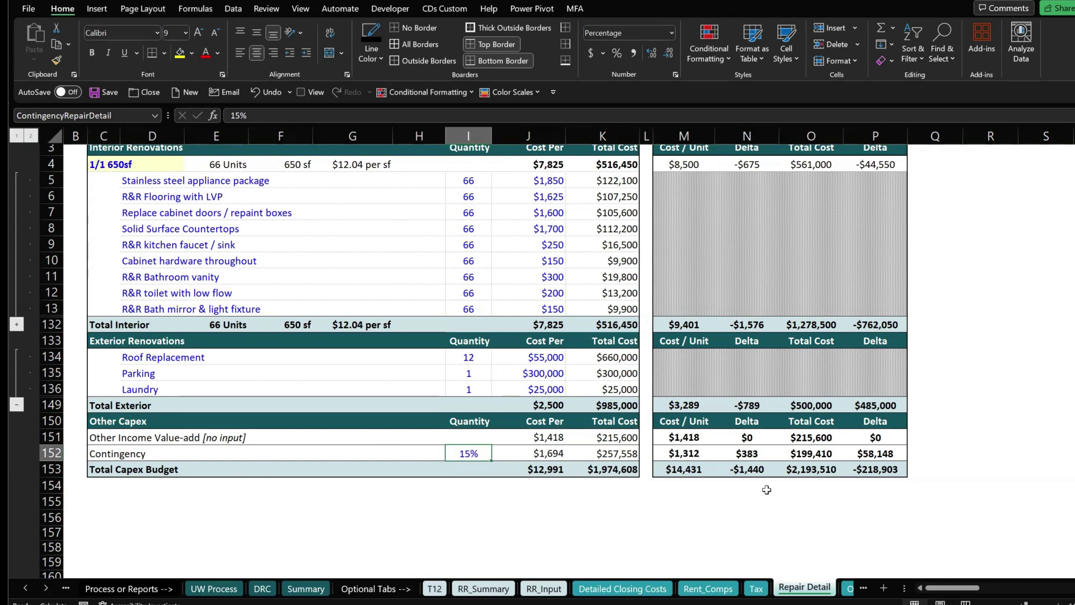
Open the DRC sheet and look over the Opportunities, Risks and Deal Summary boxes of the Deal Review Checklist.
left_click(262, 588)
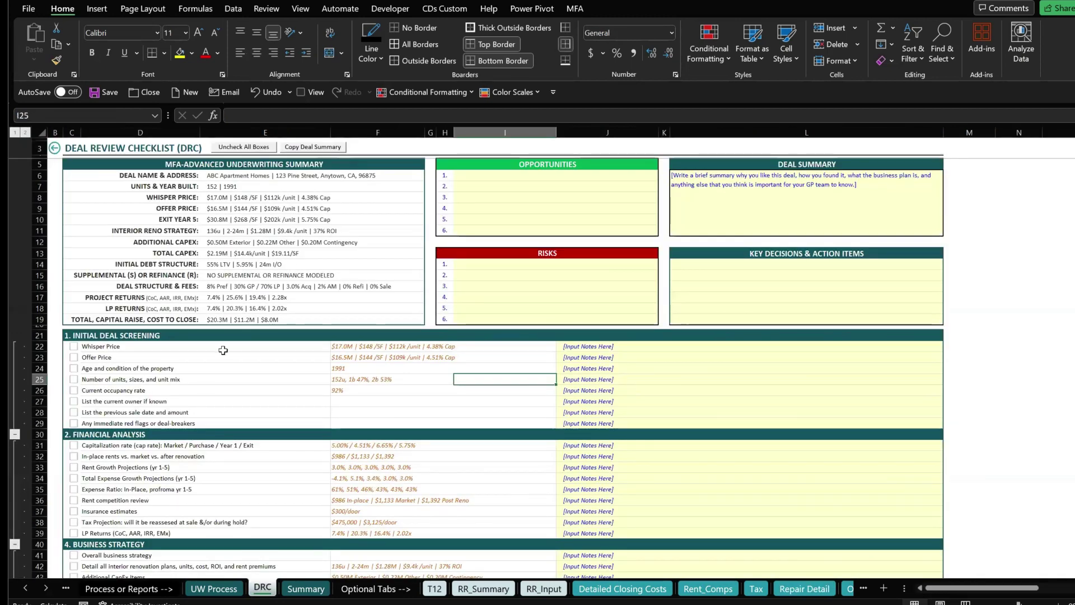
scroll(428, 325, "up", 2, "ctrl")
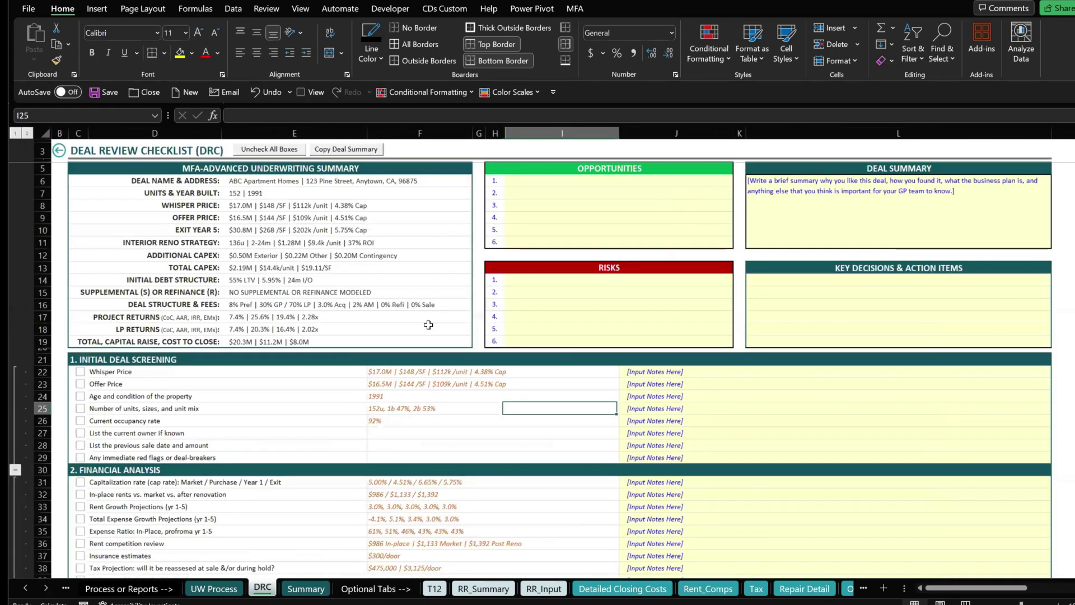
scroll(428, 325, "down", 1, "ctrl")
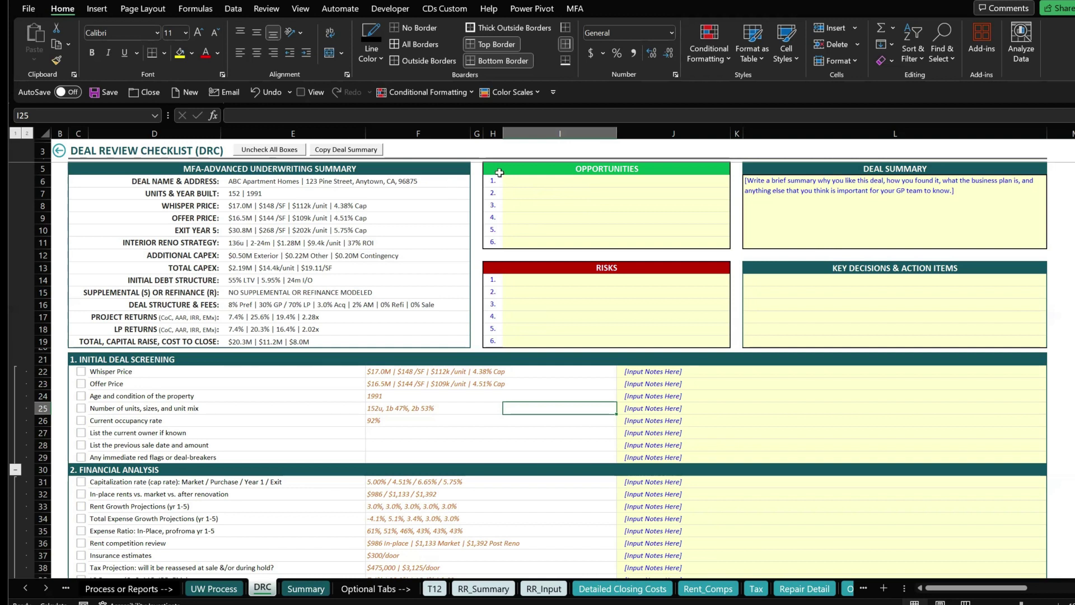
left_click_drag(540, 181, 557, 264)
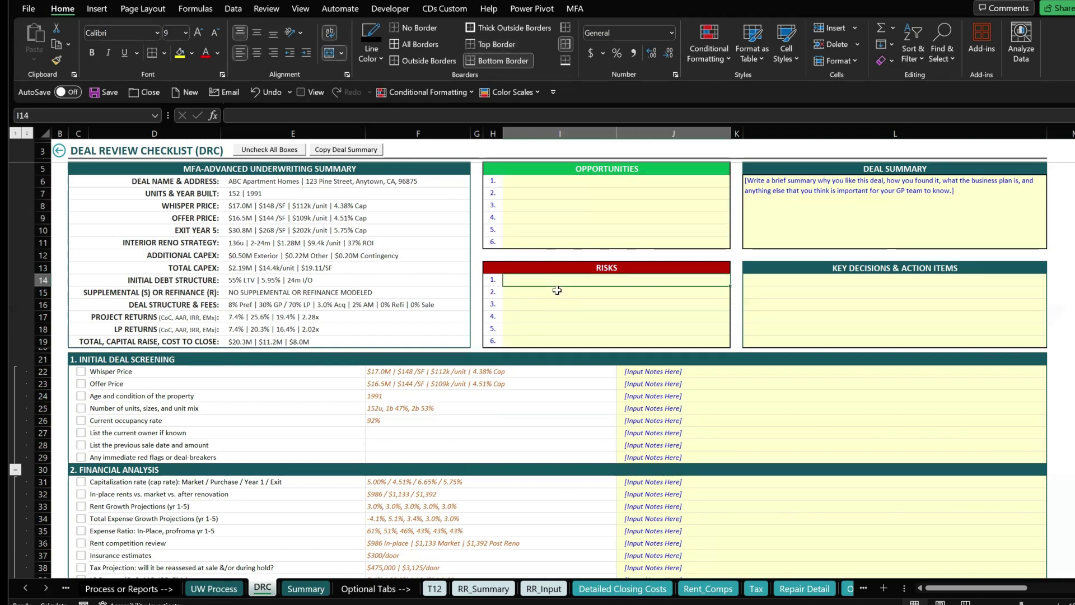
left_click(867, 194)
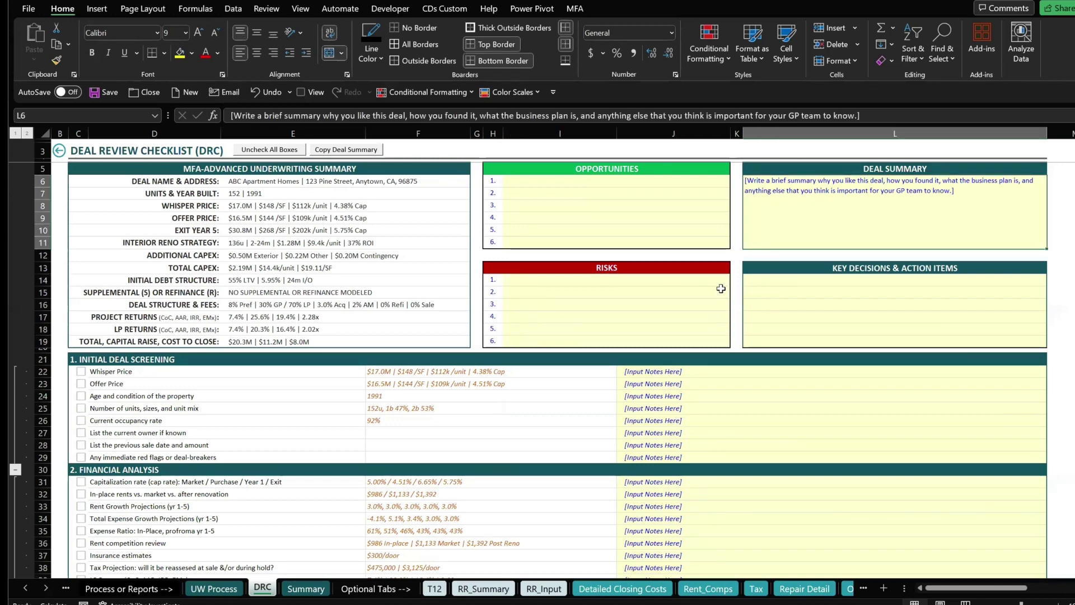
Review the checklist sections and the MFA-Advanced Underwriting Summary, including the formula behind Offer Price.
scroll(562, 268, "down", 4)
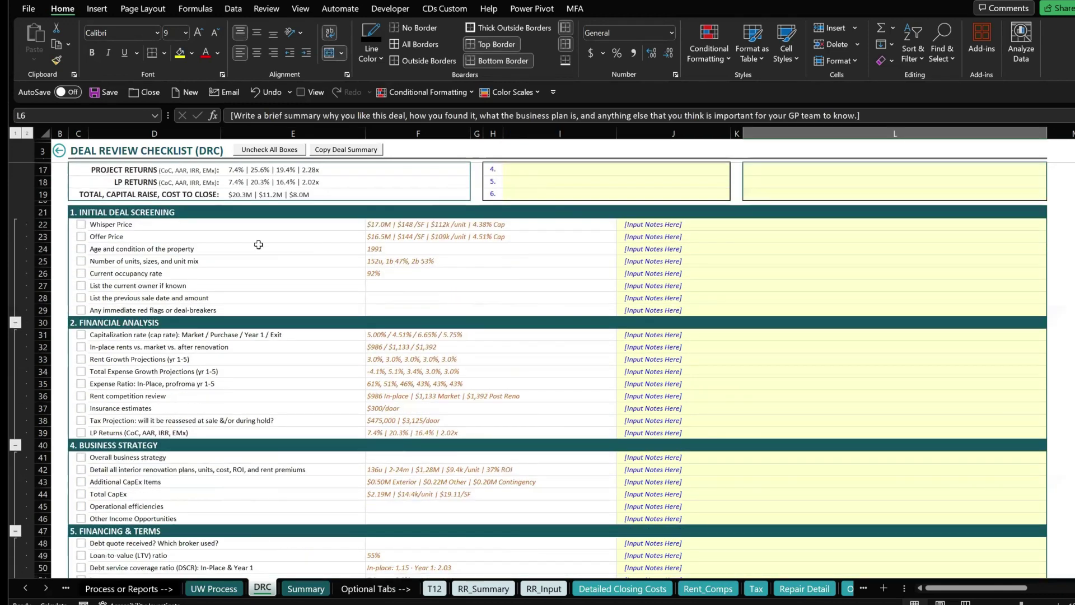
scroll(294, 250, "up", 4)
left_click_drag(99, 170, 331, 343)
left_click(266, 218)
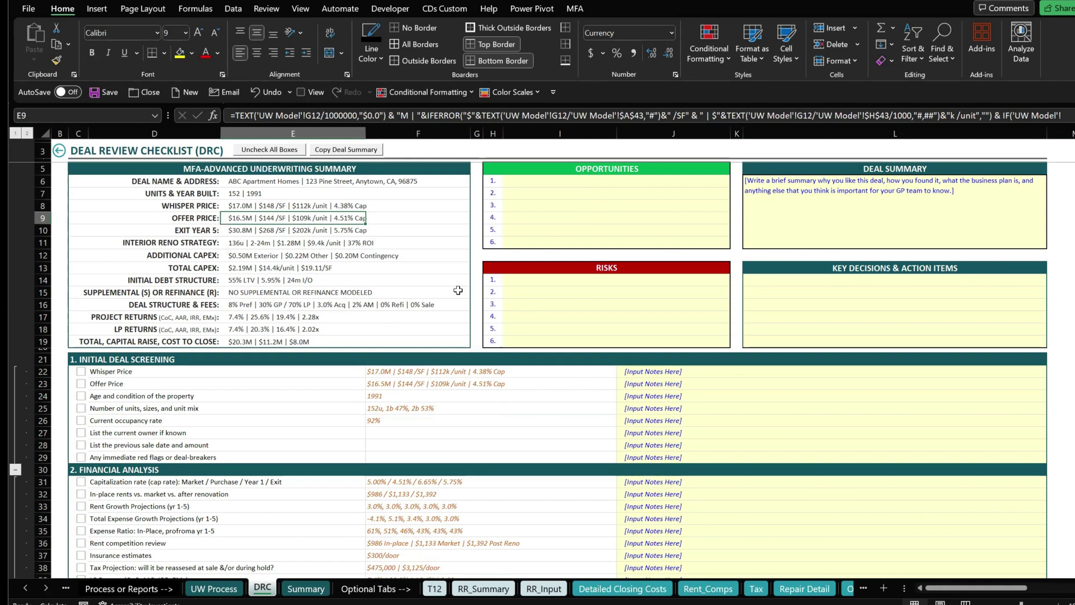
Check off the Initial Deal Screening items from Whisper Price through Current occupancy rate.
scroll(458, 290, "down", 4)
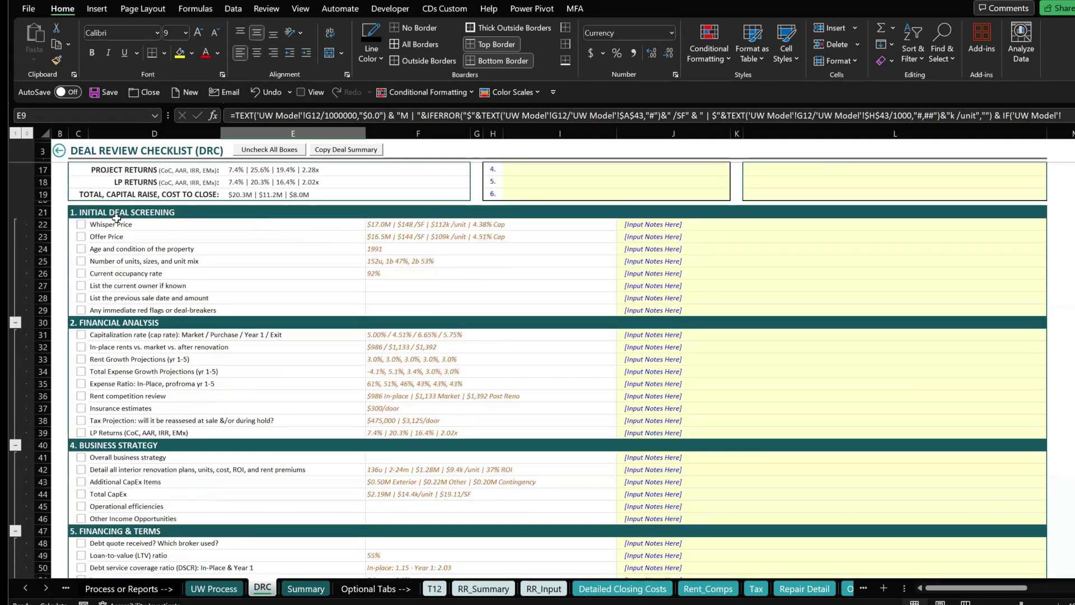
left_click(112, 215)
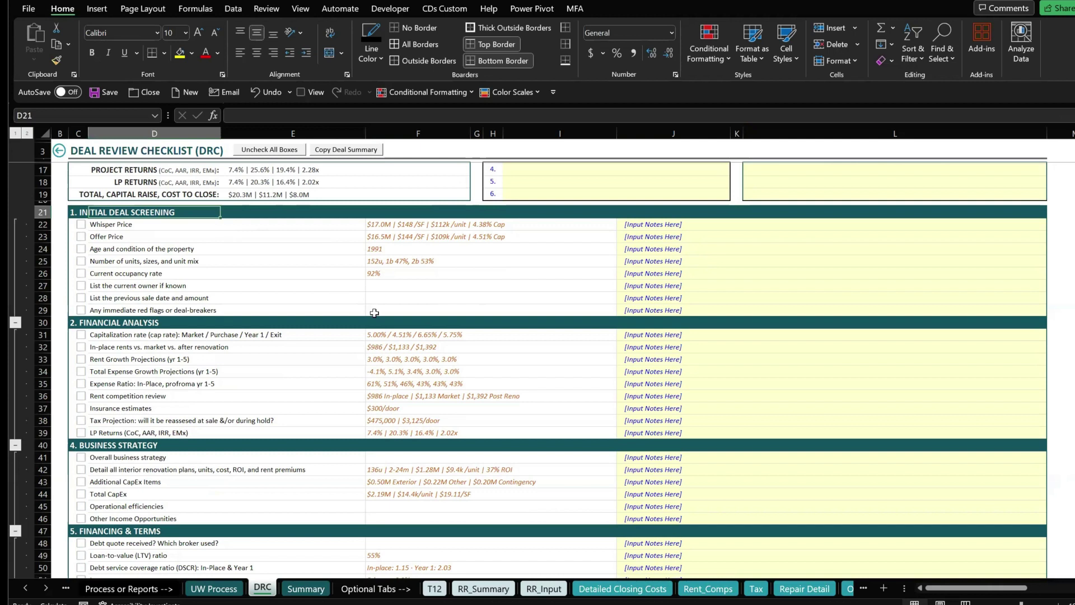
left_click(80, 224)
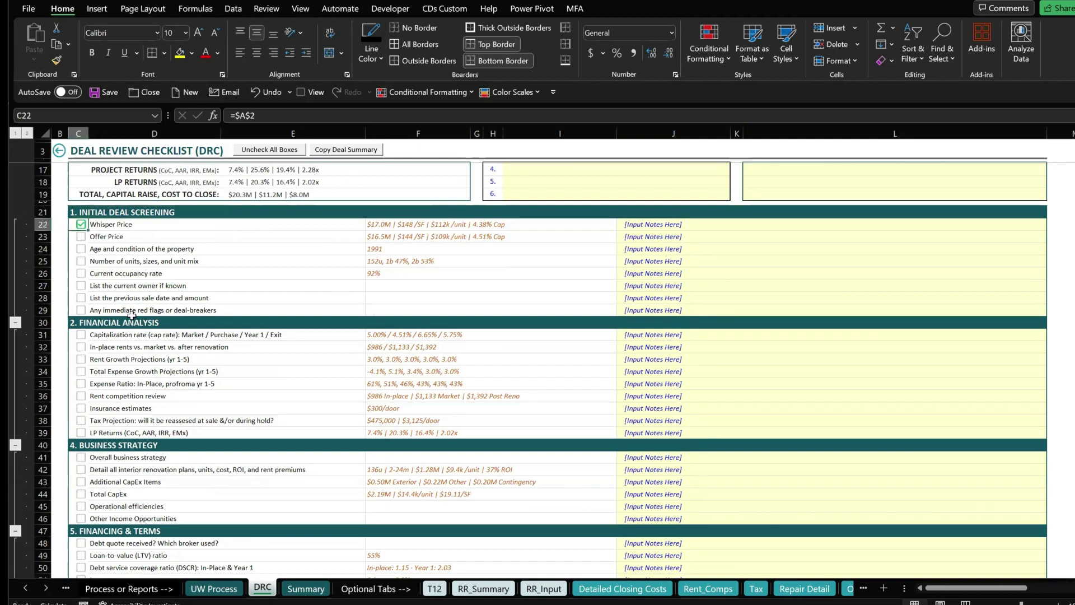
key("Down")
key("space")
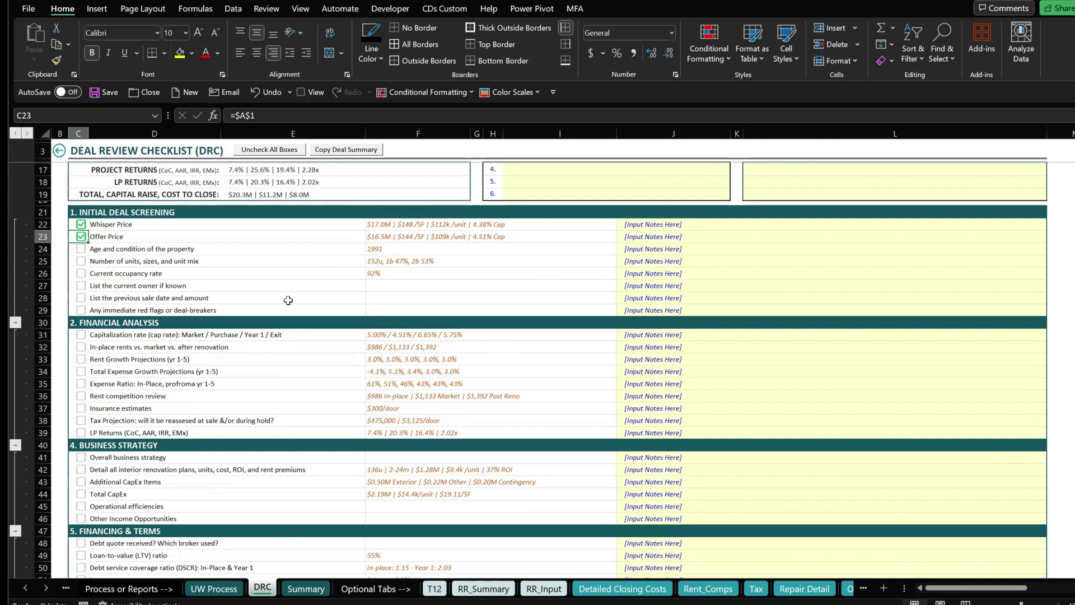
key("Down")
key("space")
key("Down")
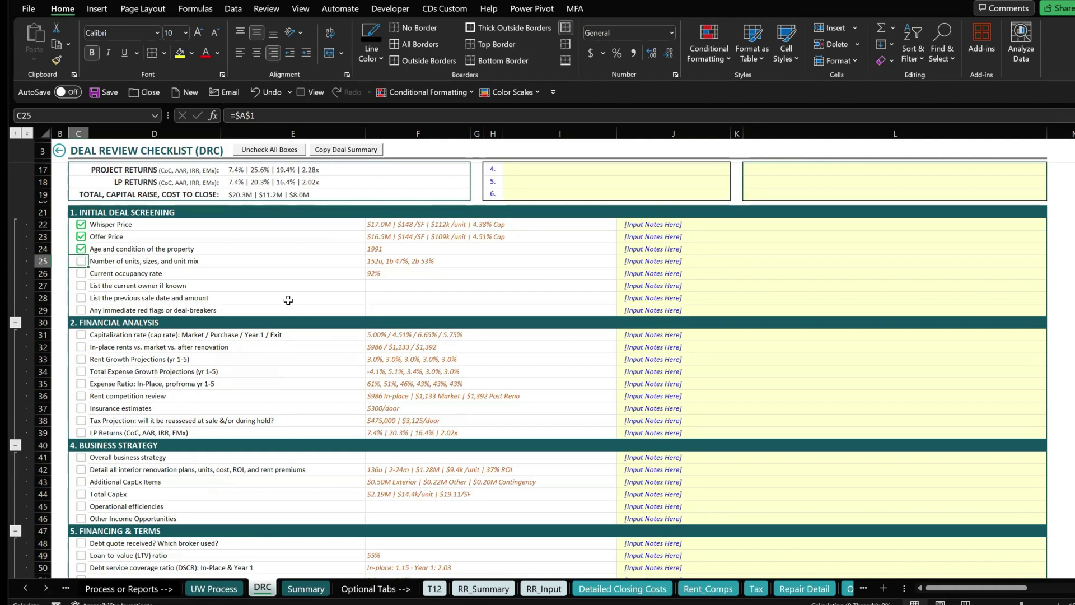
key("space")
key("Down")
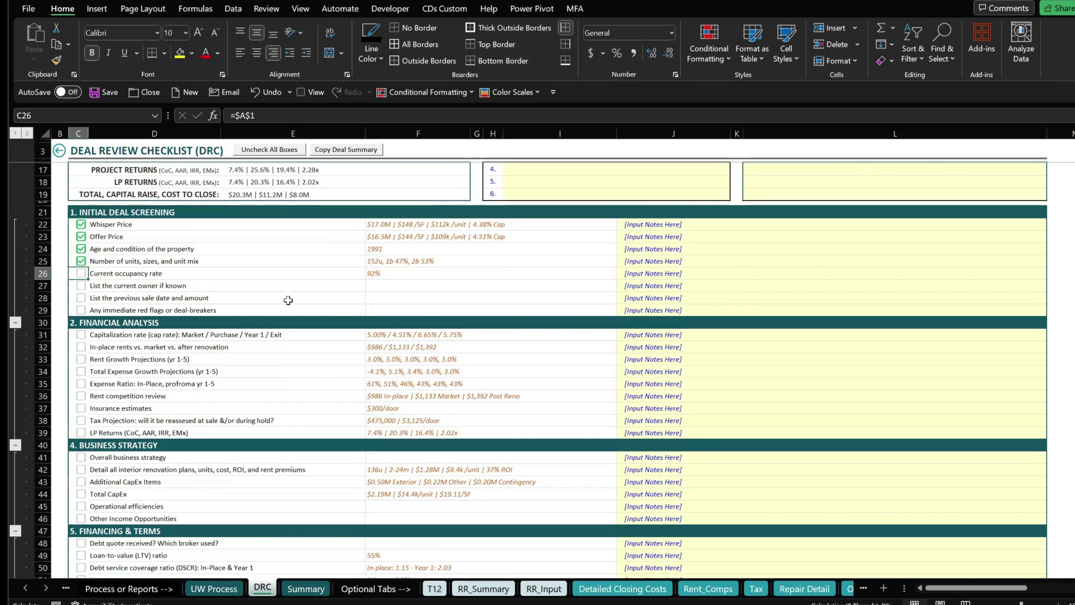
key("space")
Review the Rent Growth Projections (yr 1-5) formula under Financial Analysis and check off that item.
scroll(338, 359, "down", 2)
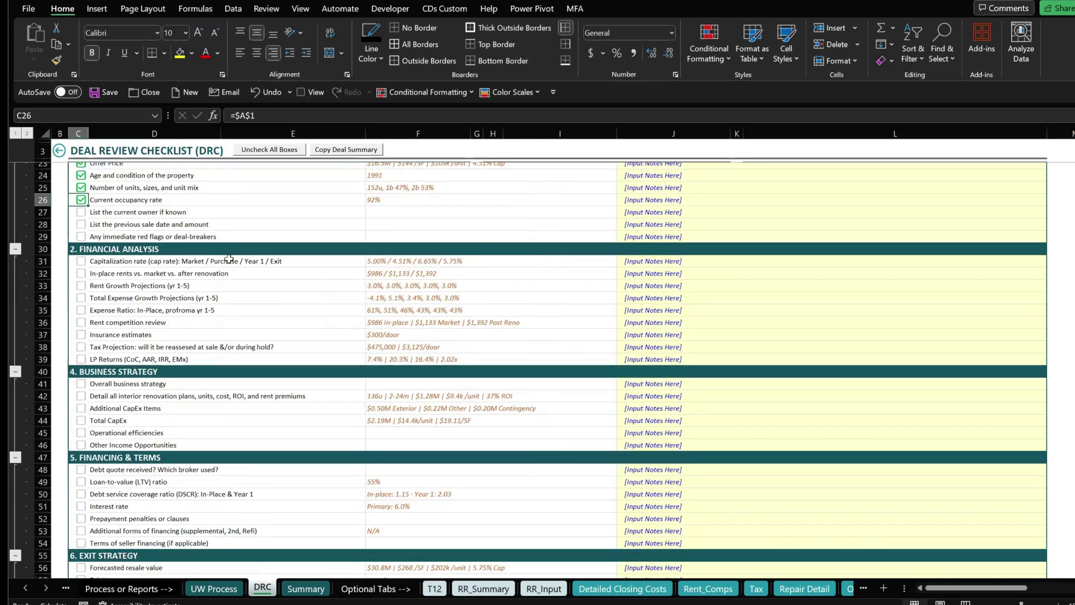
left_click(383, 287)
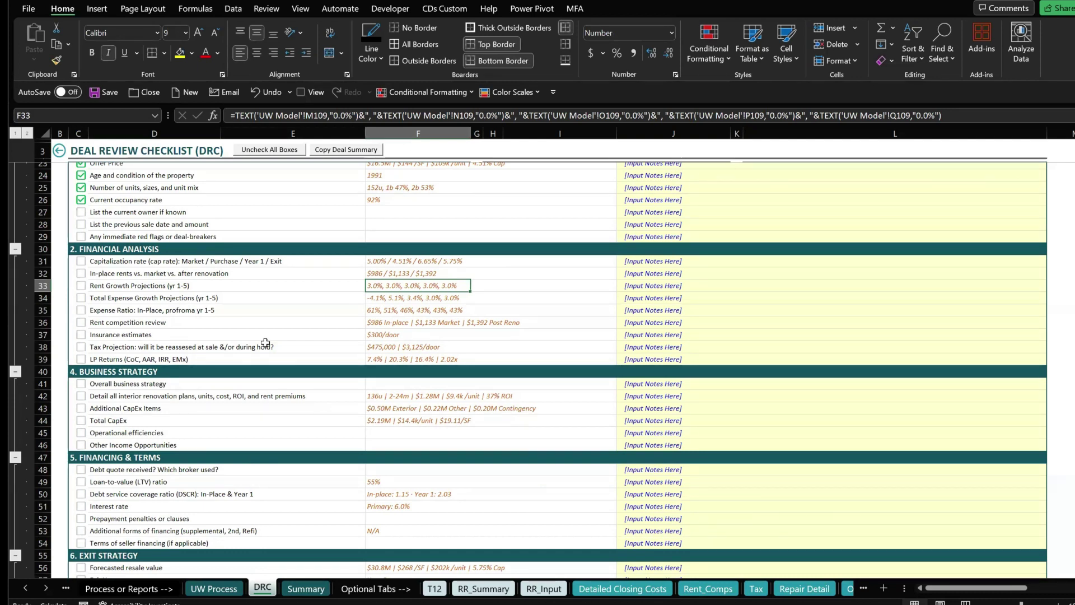
left_click(80, 286)
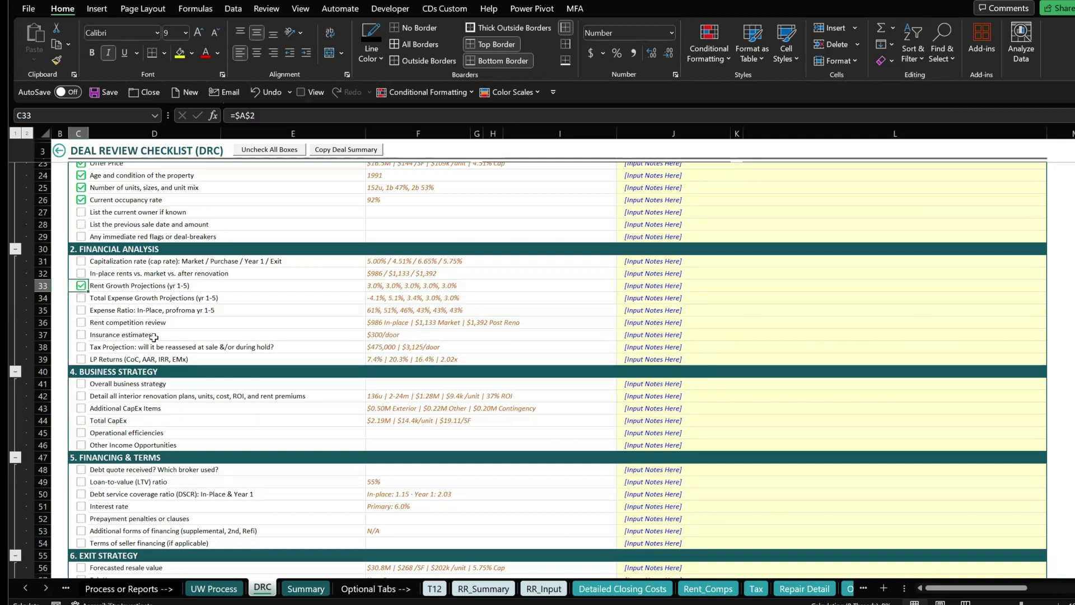
Check off Total Expense Growth Projections (yr 1-5) and look over its notes cell and the Key Decisions & Action Items box.
left_click(372, 286)
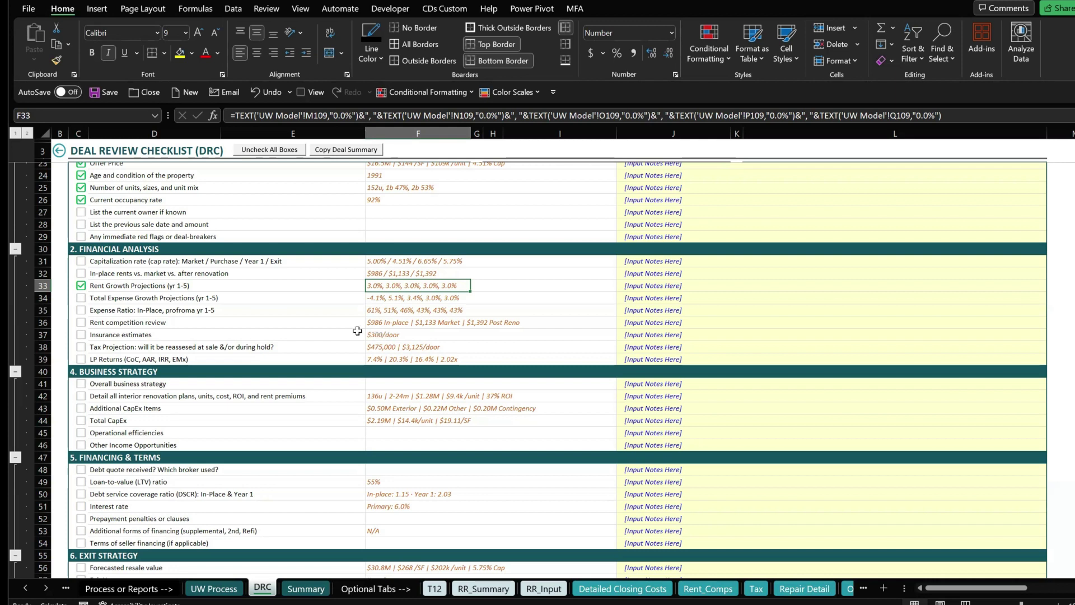
left_click(83, 297)
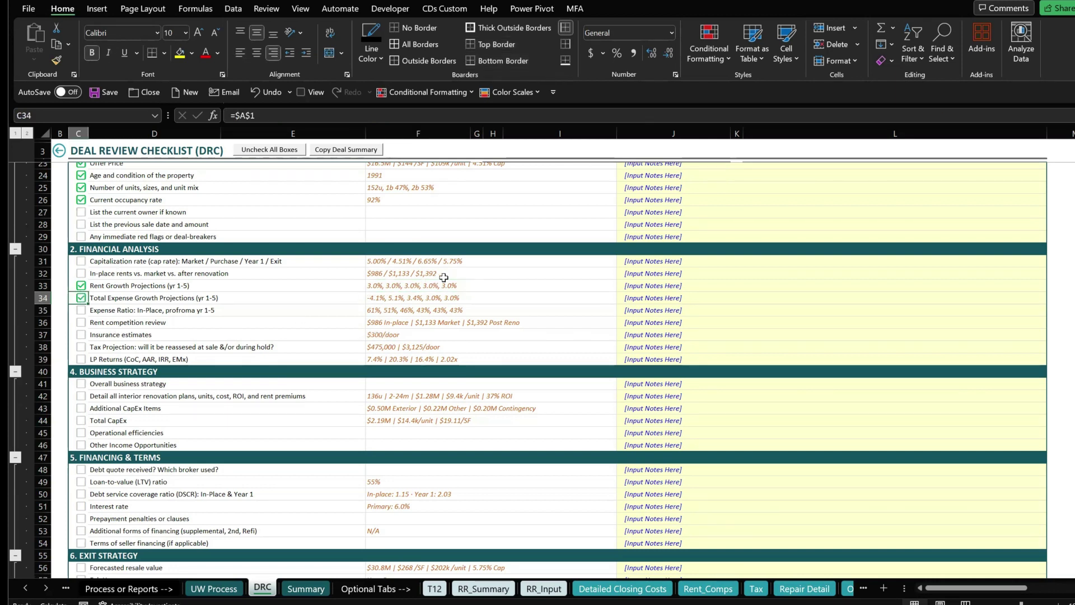
left_click(659, 300)
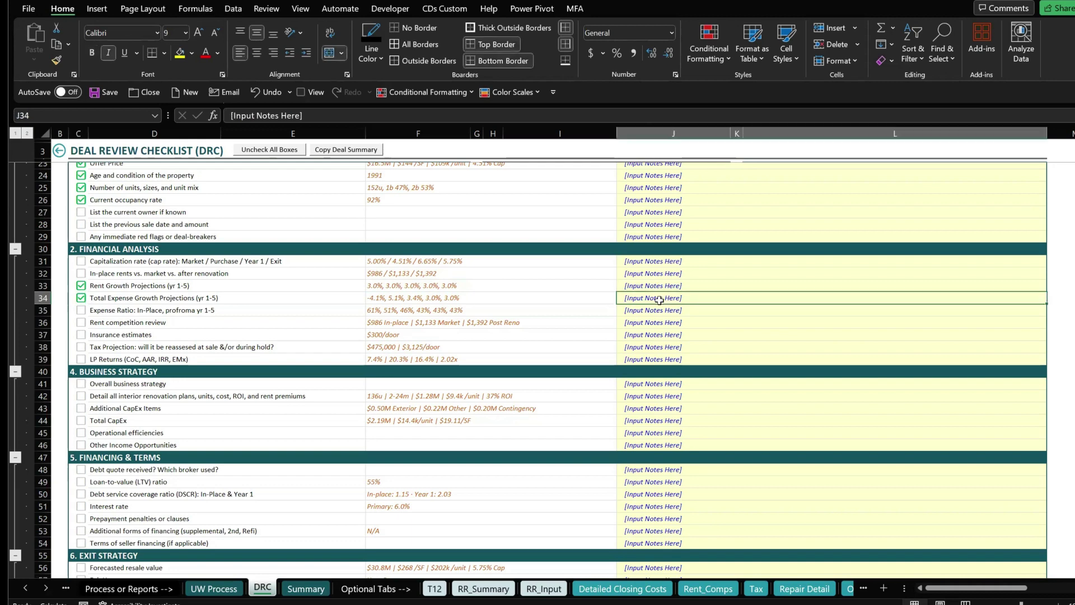
scroll(659, 300, "up", 4)
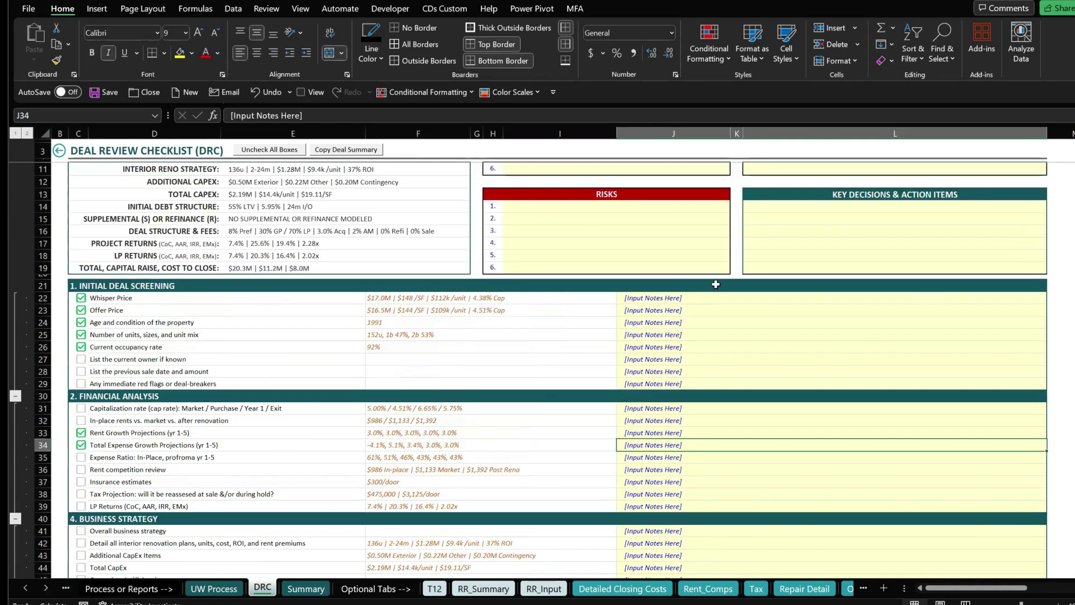
left_click(811, 214)
left_click_drag(824, 237, 830, 266)
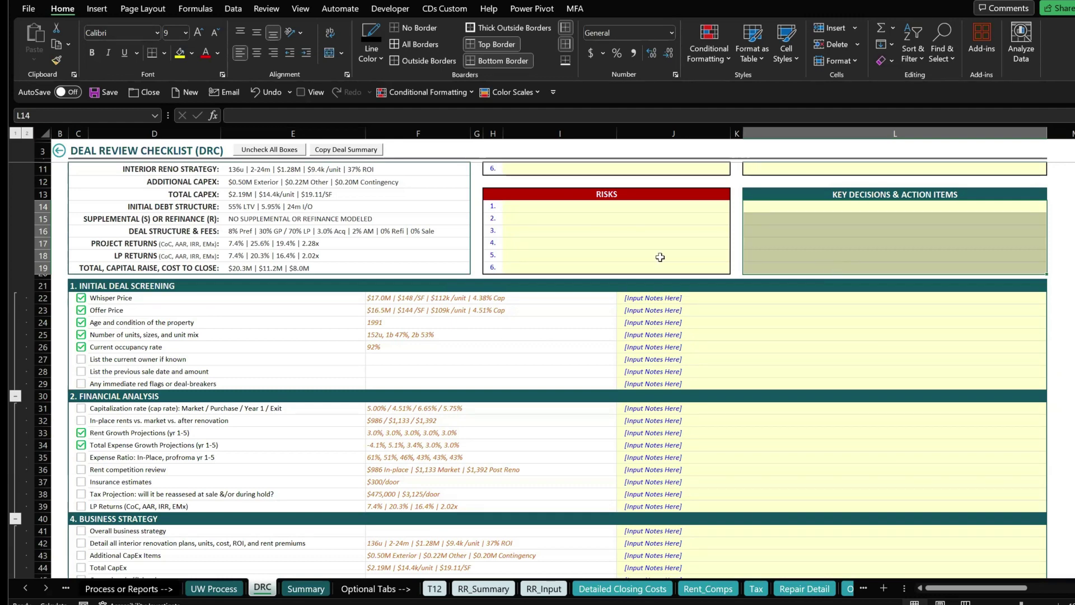
Copy the deal summary as an image, paste it into the blank area beside the checklist and shift it slightly.
scroll(655, 257, "up", 2)
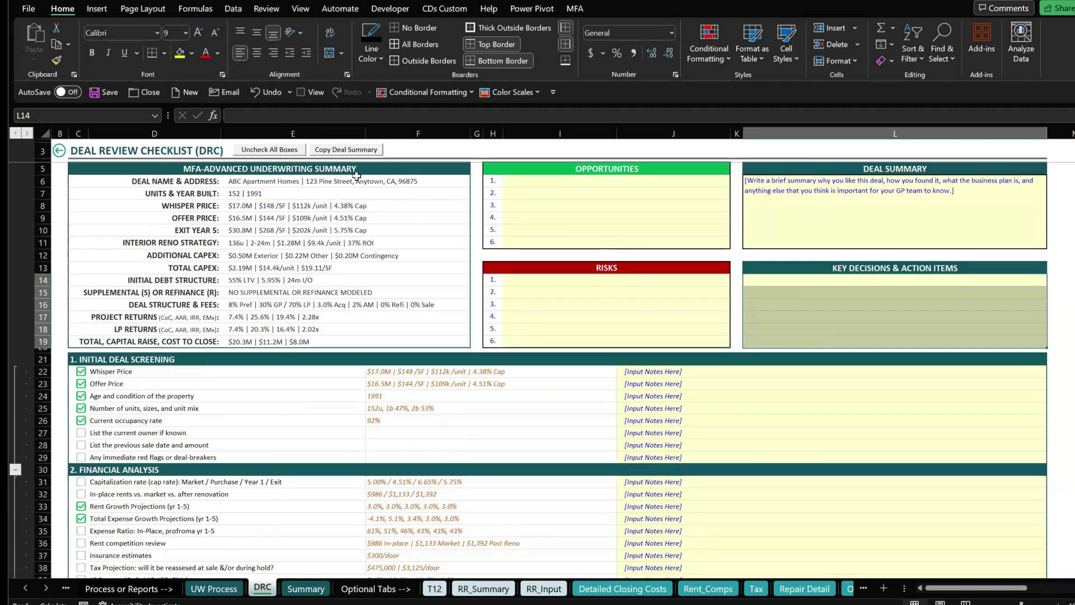
left_click(343, 151)
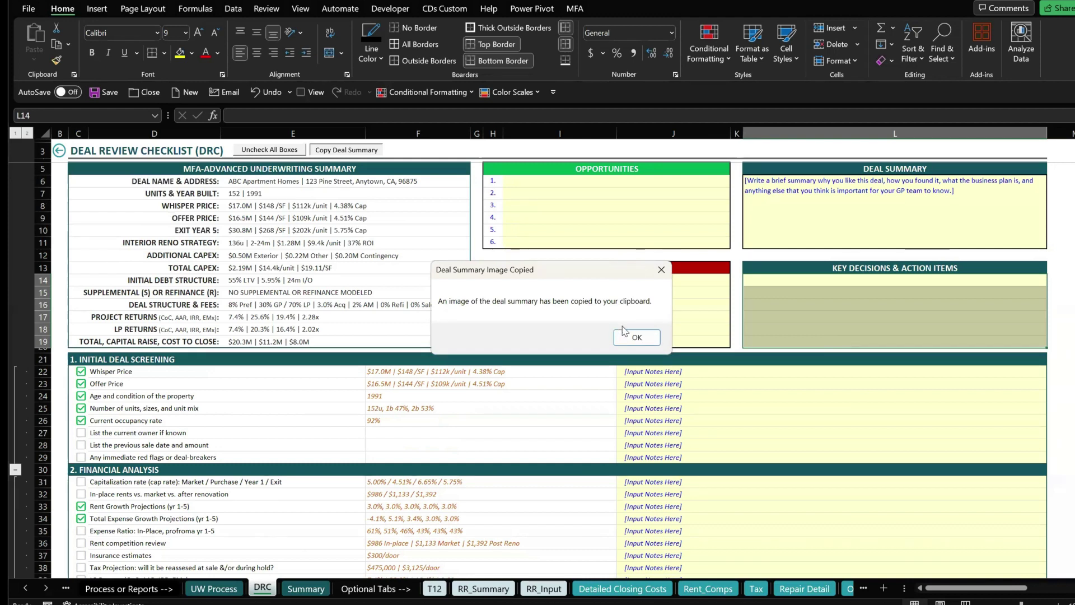
left_click(637, 336)
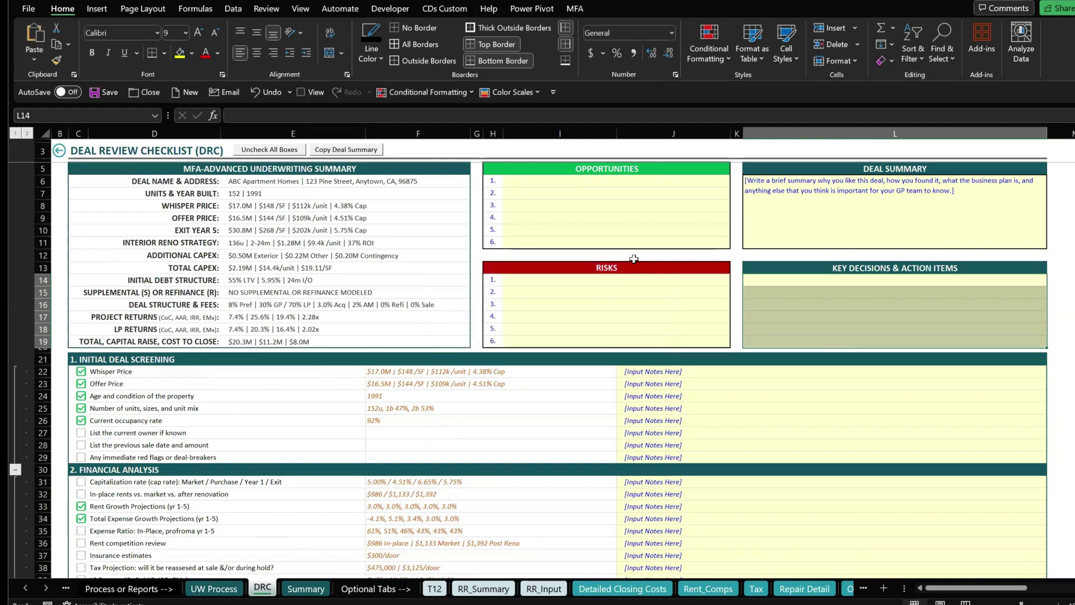
left_click(505, 316)
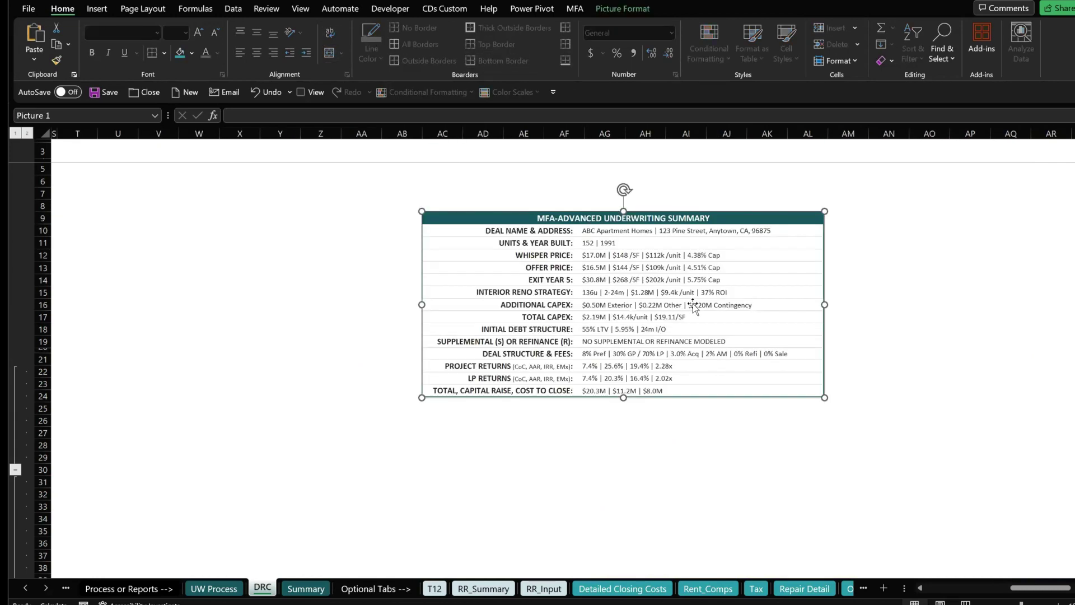
left_click_drag(702, 321, 576, 311)
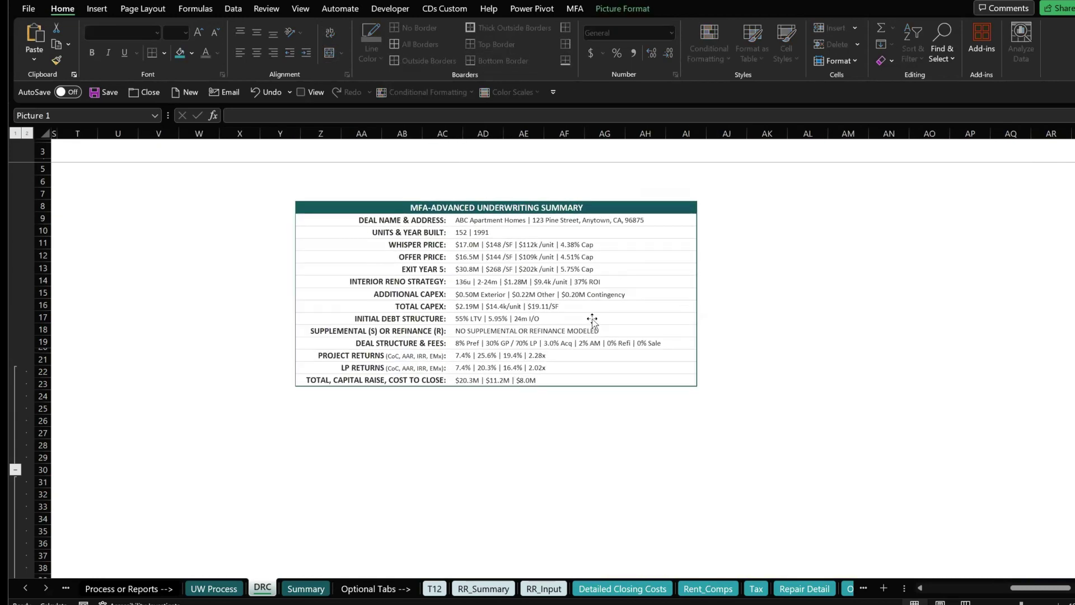
Delete the pasted deal summary picture and return to the checklist area of the sheet.
left_click(734, 277)
left_click(541, 281)
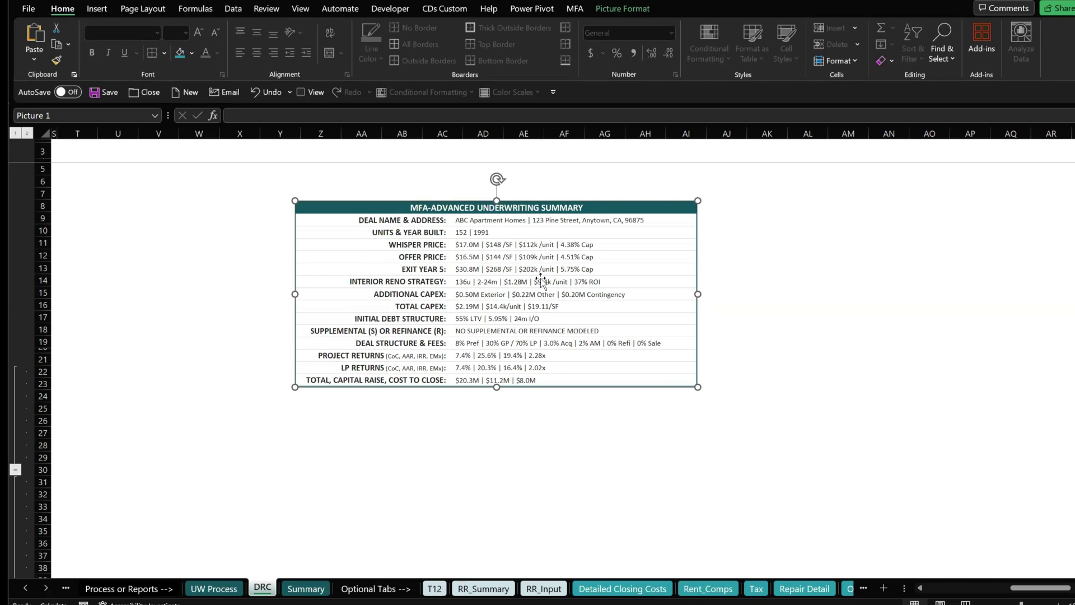
key("Delete")
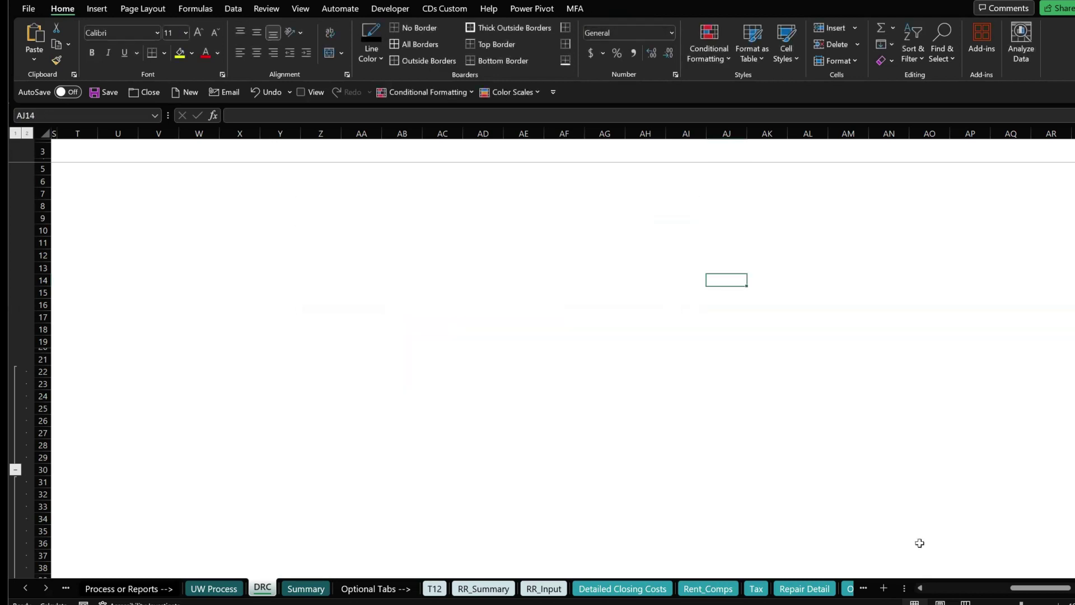
left_click(930, 589)
left_click(932, 591)
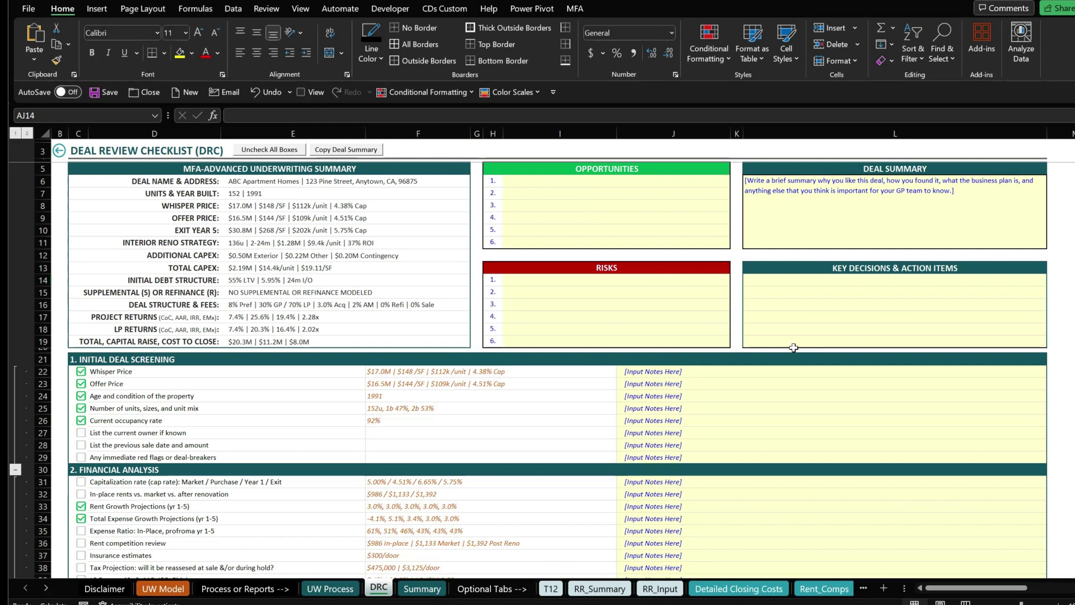
Open the UW Process sheet and look over the Underwriting Steps & Data Input Check table.
right_click(379, 587)
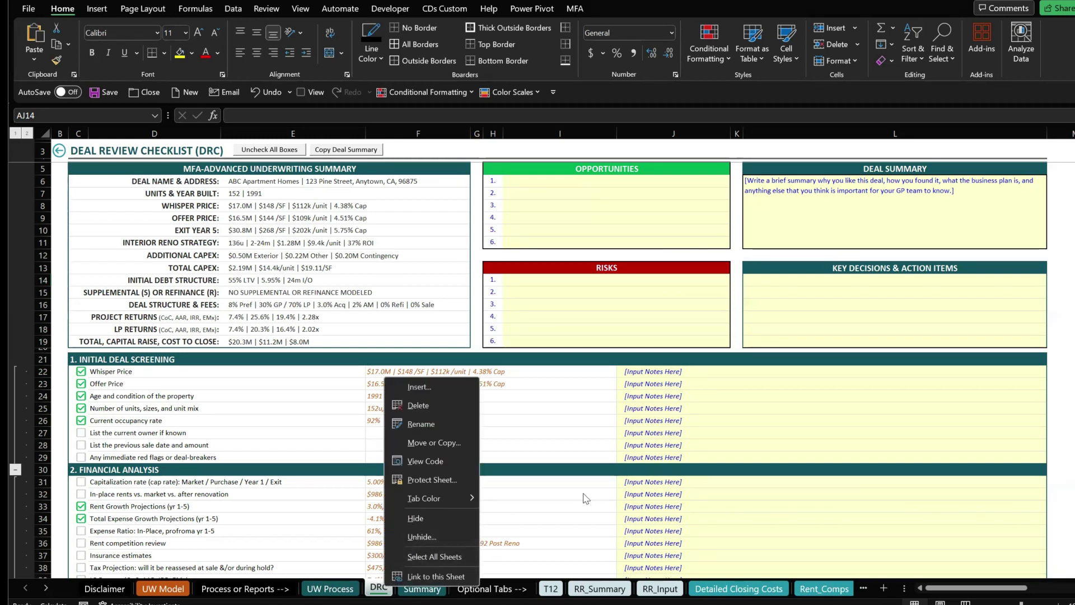
left_click(504, 530)
left_click(352, 588)
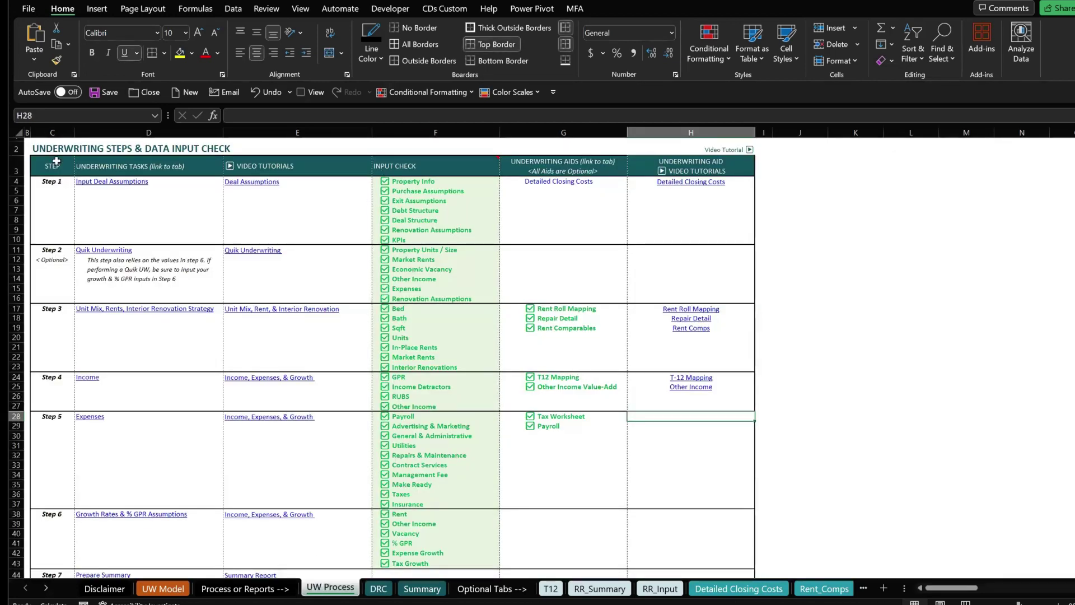
left_click_drag(57, 163, 499, 269)
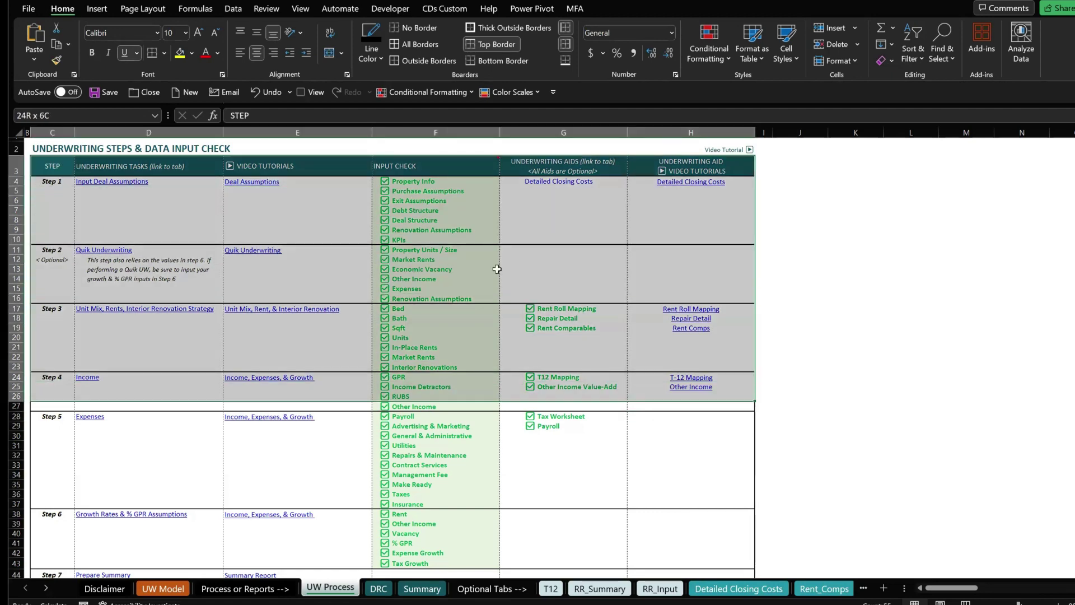
left_click(471, 211)
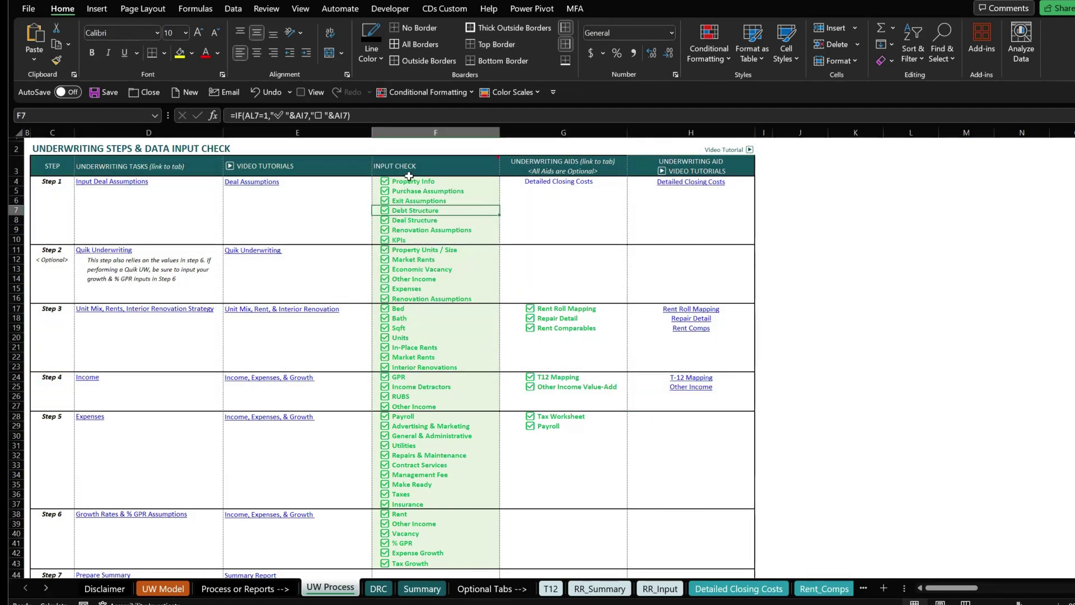
Unhide the Deal Evaluator sheet and look over its deal info, completion checklist and rent sections.
right_click(373, 586)
key("Escape")
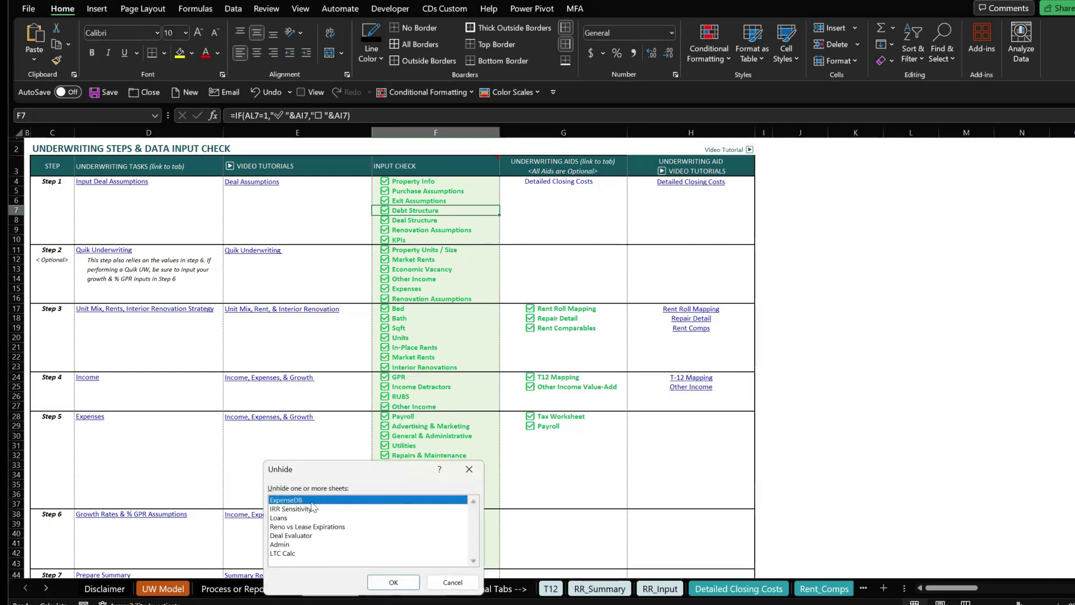
left_click(305, 536)
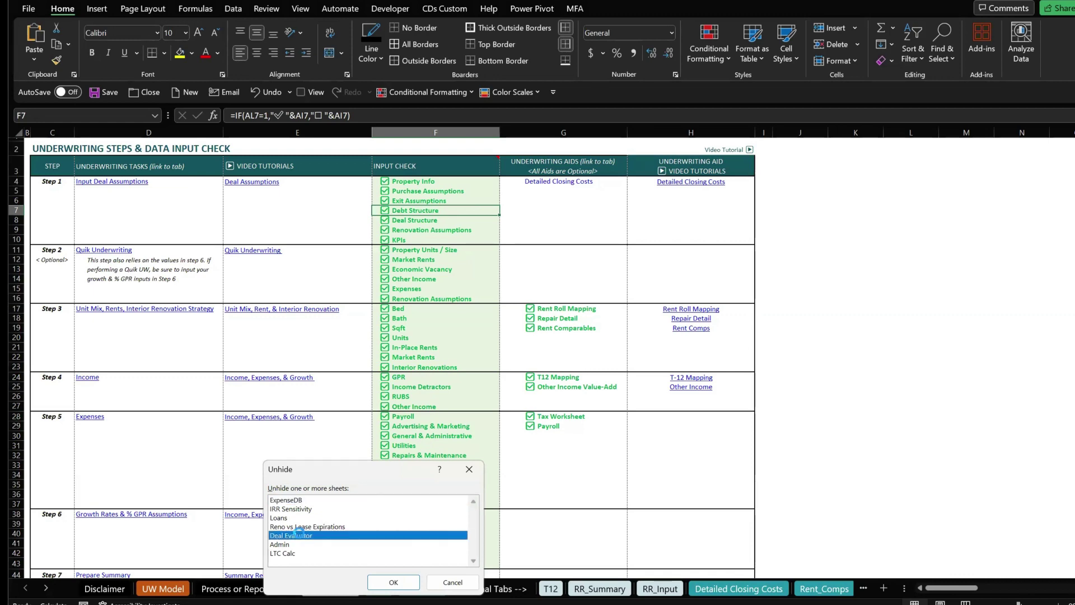
left_click(392, 580)
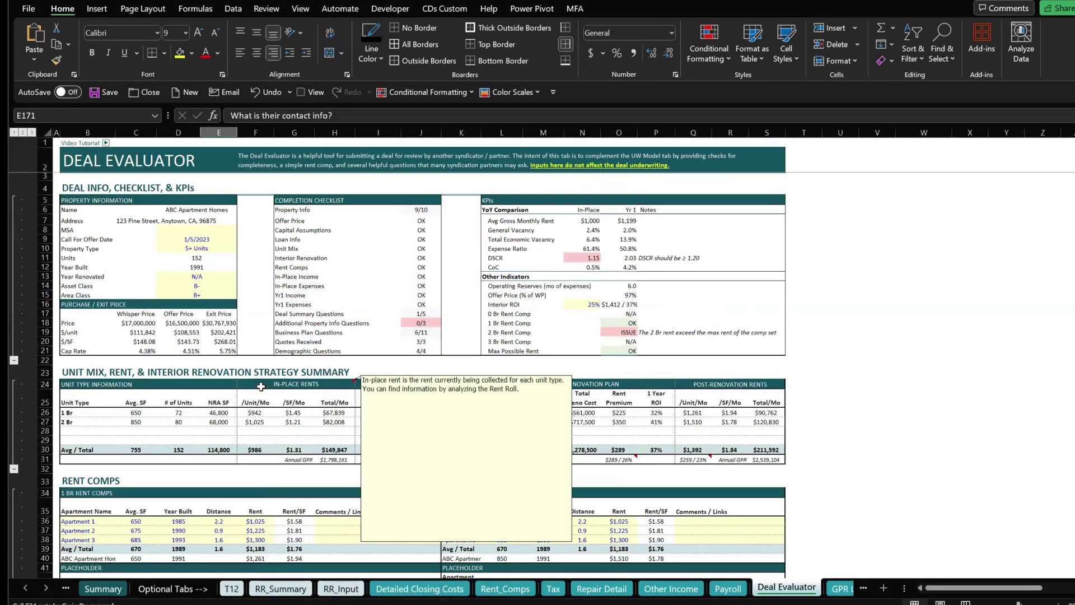
left_click(232, 352)
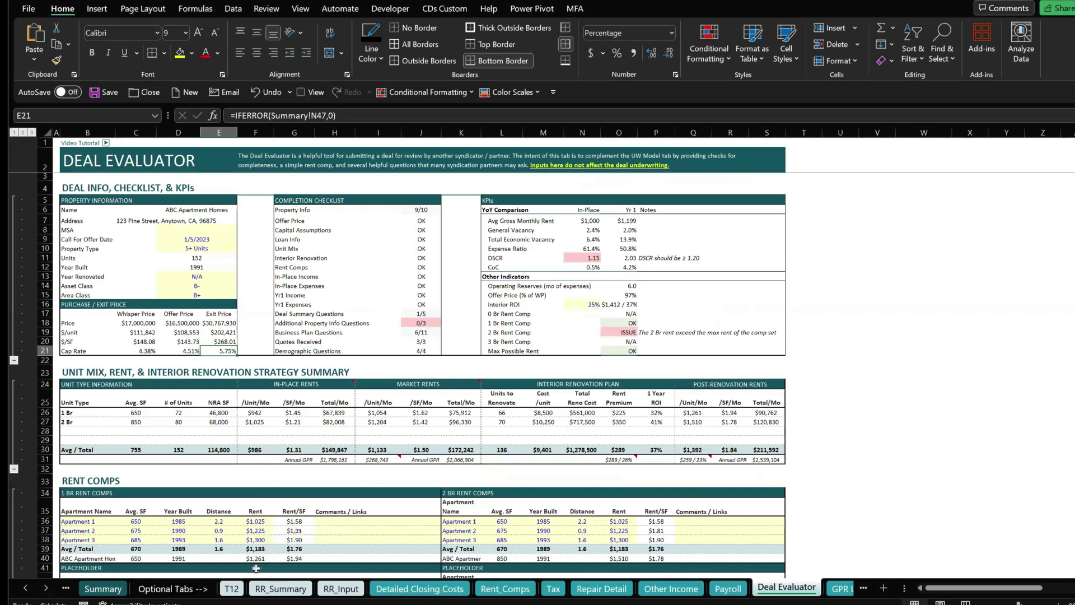
Review the Input Check column on the UW Process sheet, from Property Info downward, and go back to the DRC sheet.
left_click(25, 589)
left_click(25, 589)
left_click(26, 589)
left_click(25, 589)
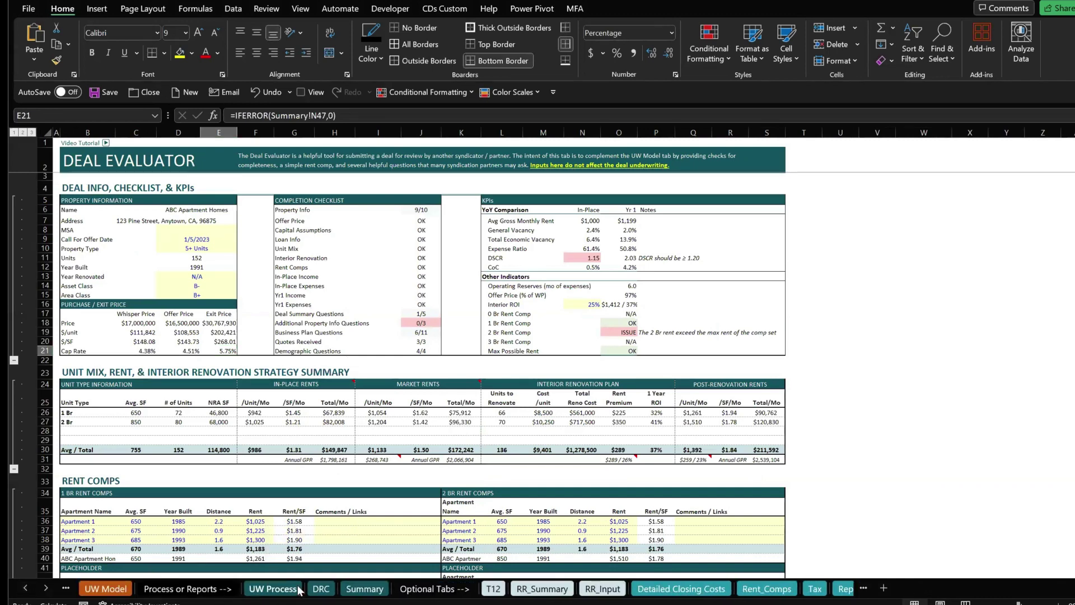
left_click(274, 589)
left_click_drag(431, 182, 436, 526)
left_click(321, 588)
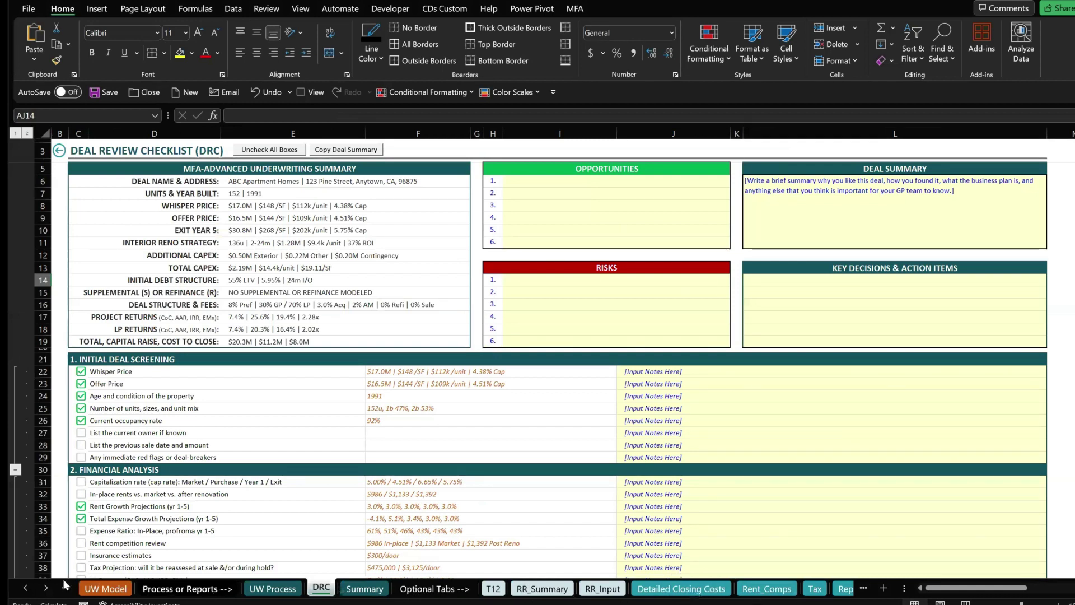
Hide the Deal Evaluator sheet again.
left_click(45, 588)
left_click(46, 588)
left_click(46, 588)
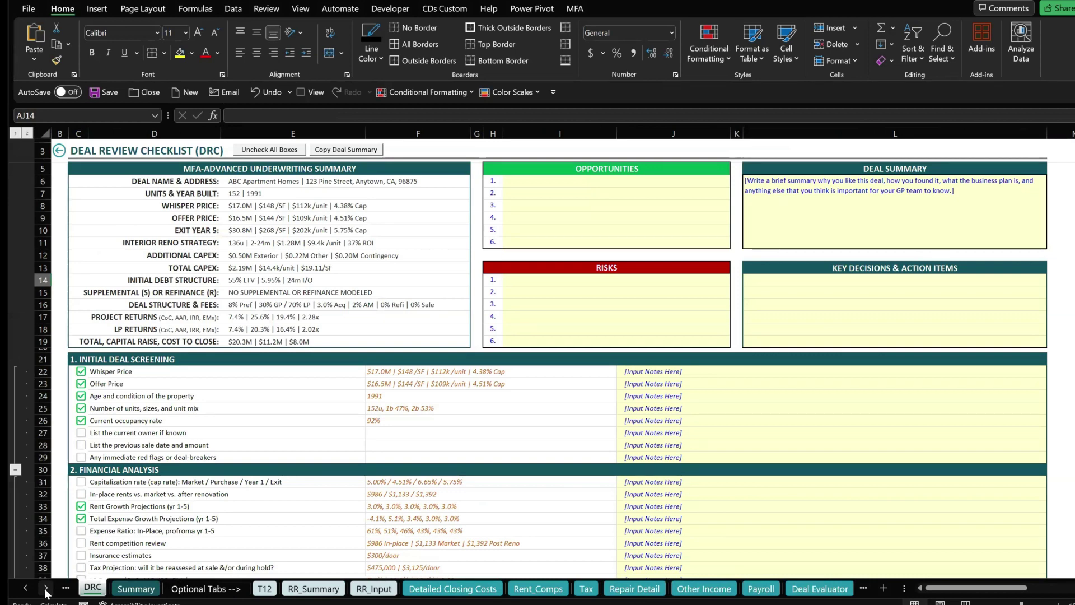
left_click(45, 588)
right_click(773, 589)
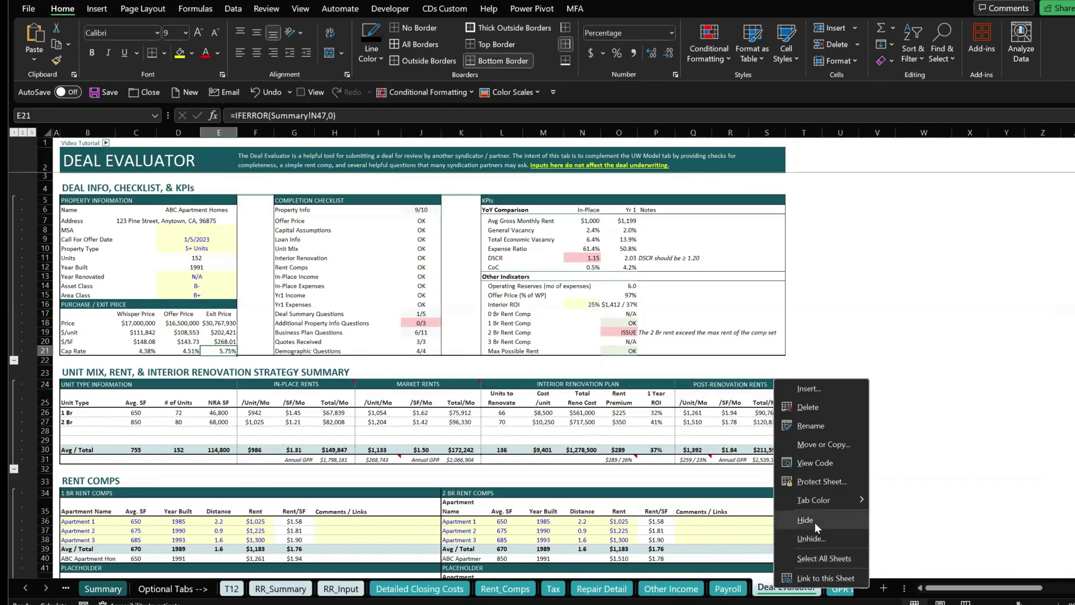
key("Escape")
key("ctrl+Page_Down")
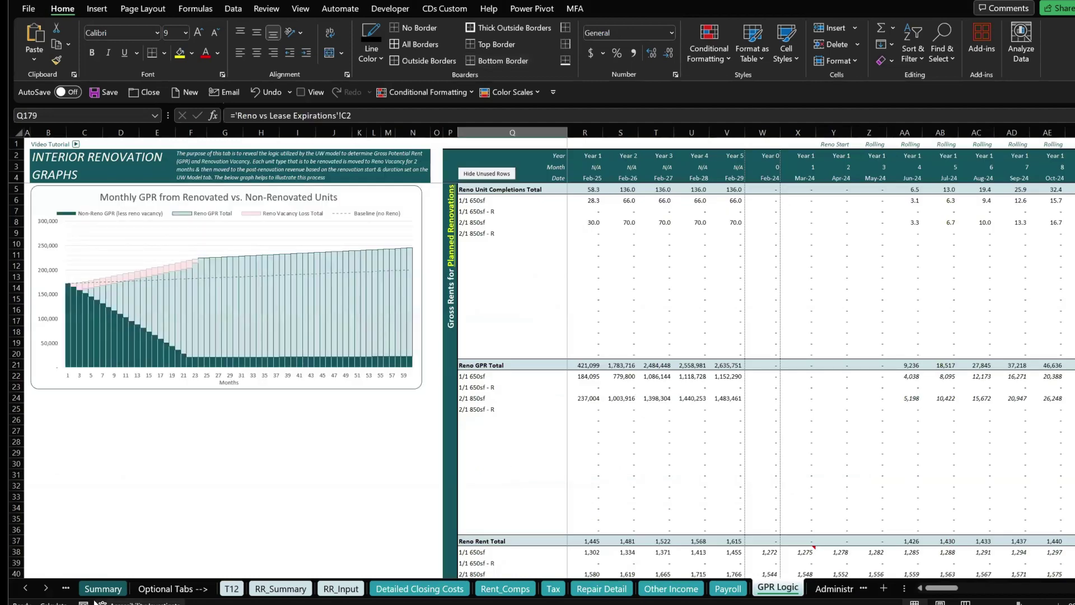
Return from the GPR Logic sheet to the Deal Review Checklist on the DRC sheet.
left_click(26, 588)
left_click(25, 588)
left_click(26, 588)
left_click(26, 588)
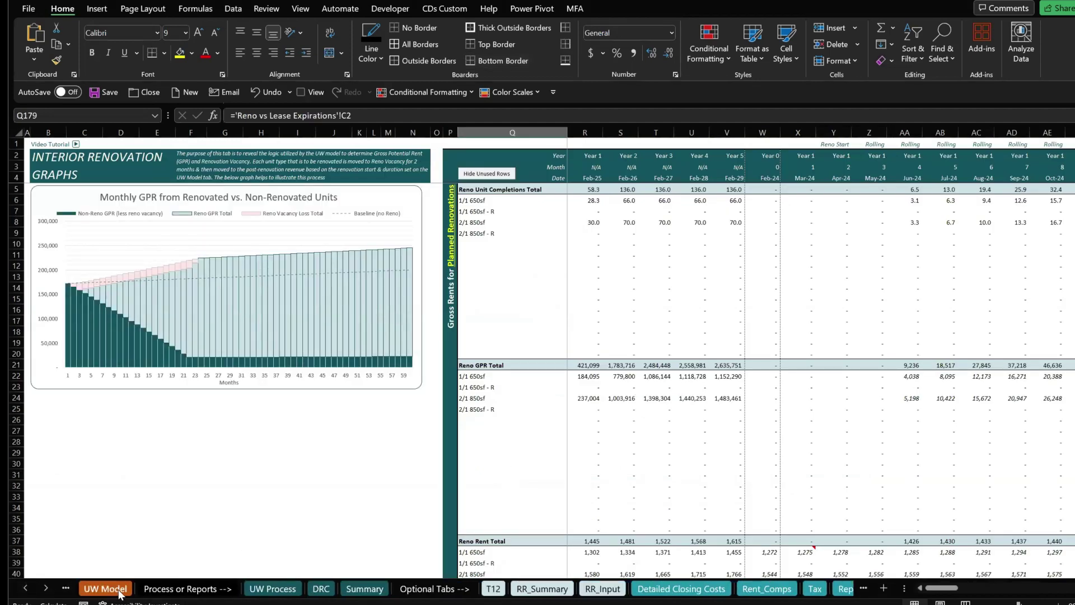
left_click(318, 590)
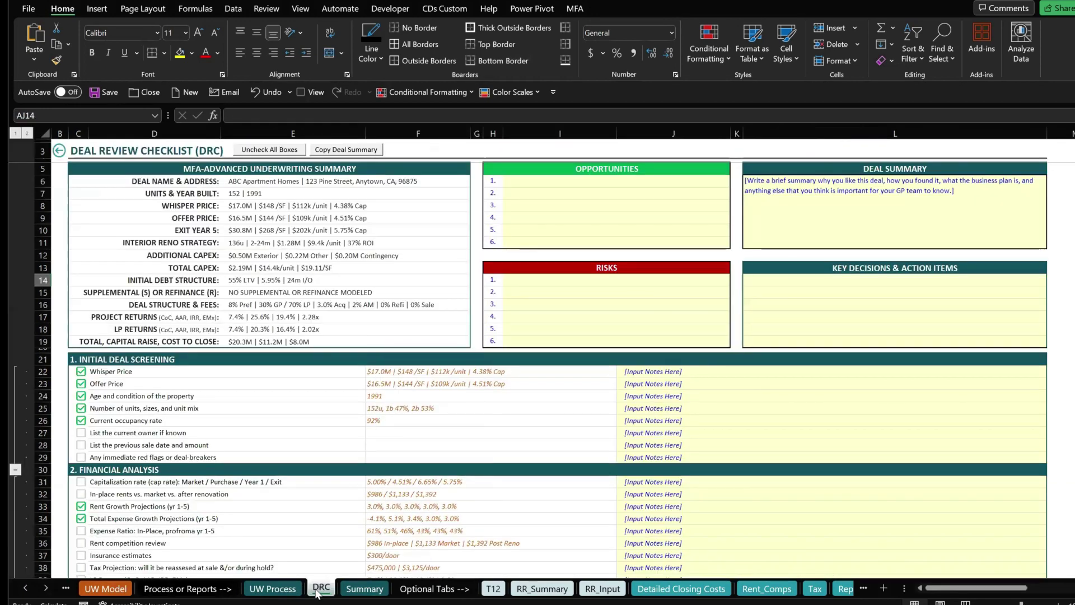
Go through the later sheets to the Version sheet and review the change descriptions for version 5.37.
left_click(845, 590)
left_click(844, 590)
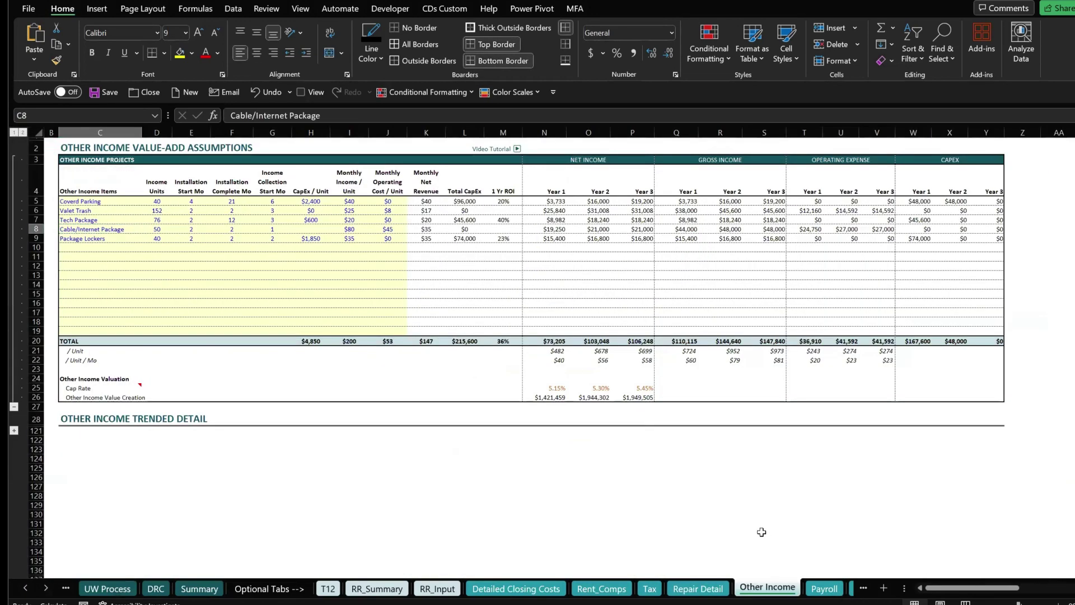
key("ctrl+Page_Down")
key("ctrl+Page_Down")
key("ctrl+Page_Down")
key("ctrl+Page_Down")
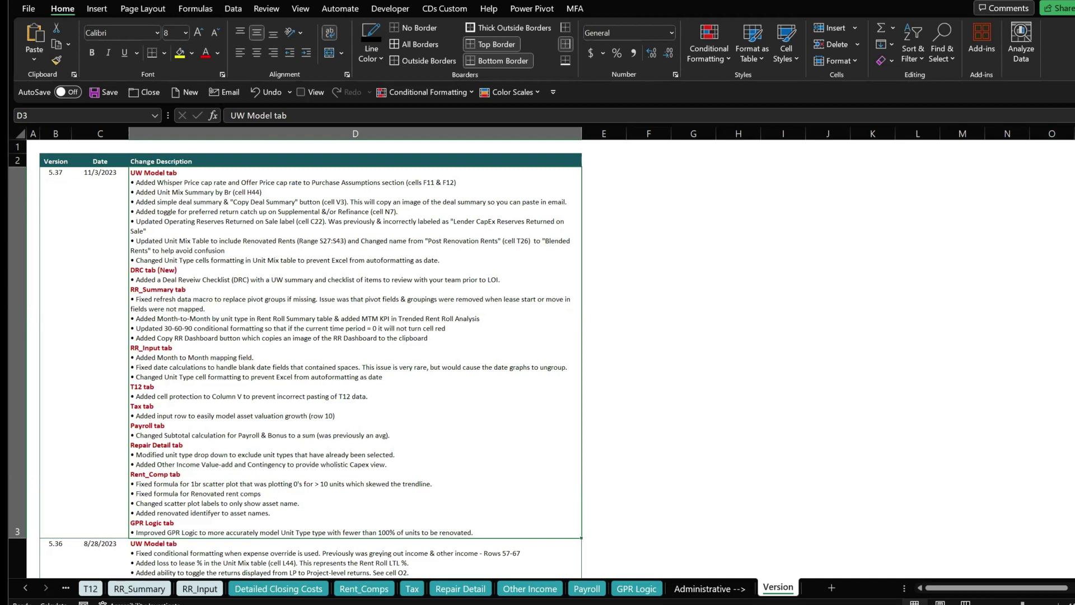
Open the UW Model sheet and examine the Renovated Rent / ROI column and the Unit Mix Summary formula below # of Units.
left_click(25, 587)
left_click(25, 587)
left_click(25, 587)
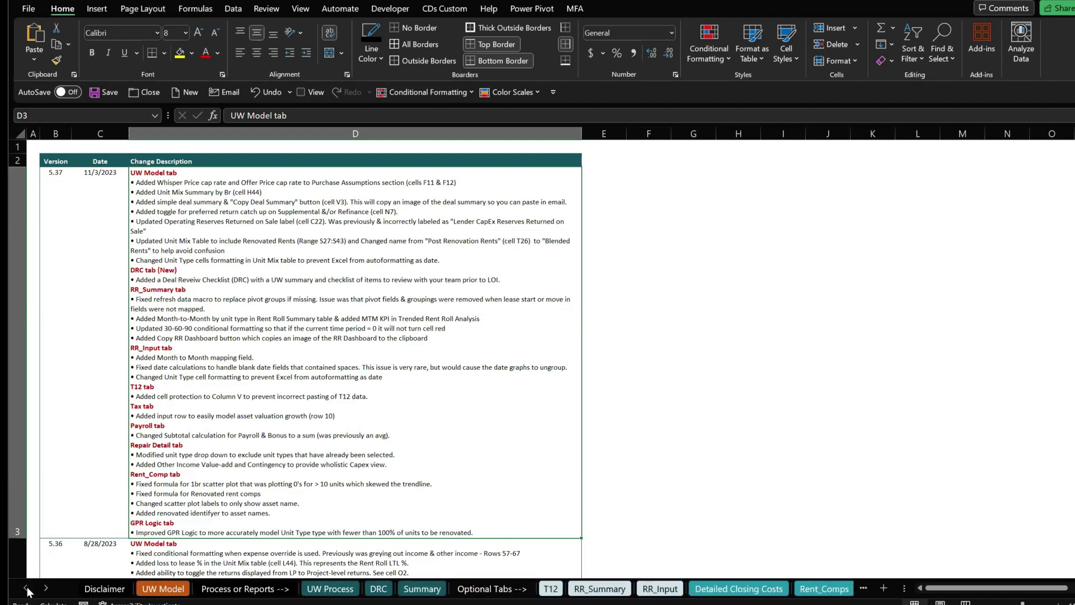
left_click(178, 589)
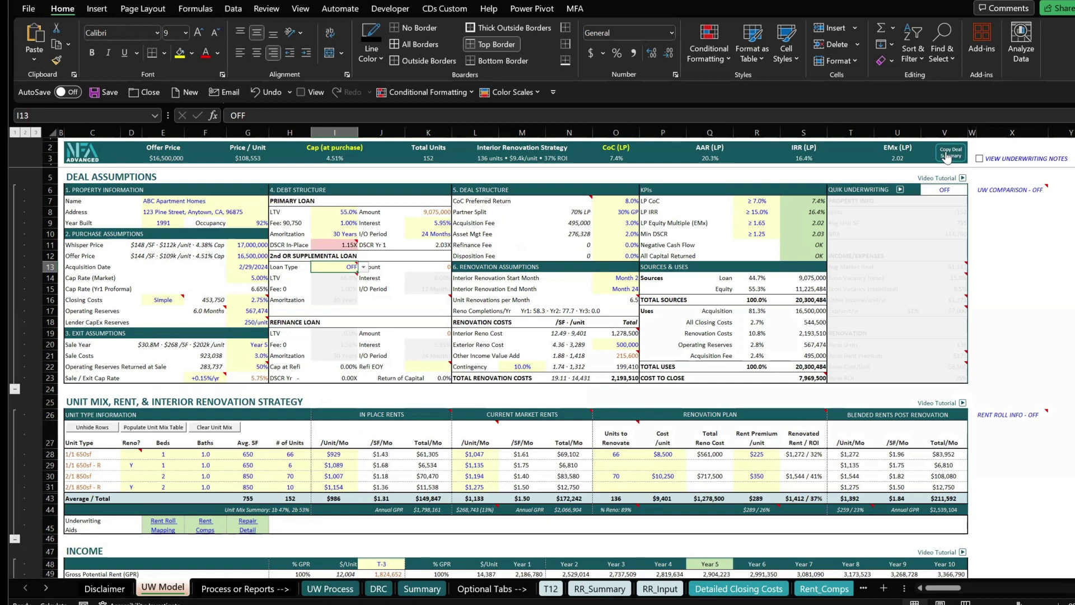
left_click_drag(804, 440, 803, 498)
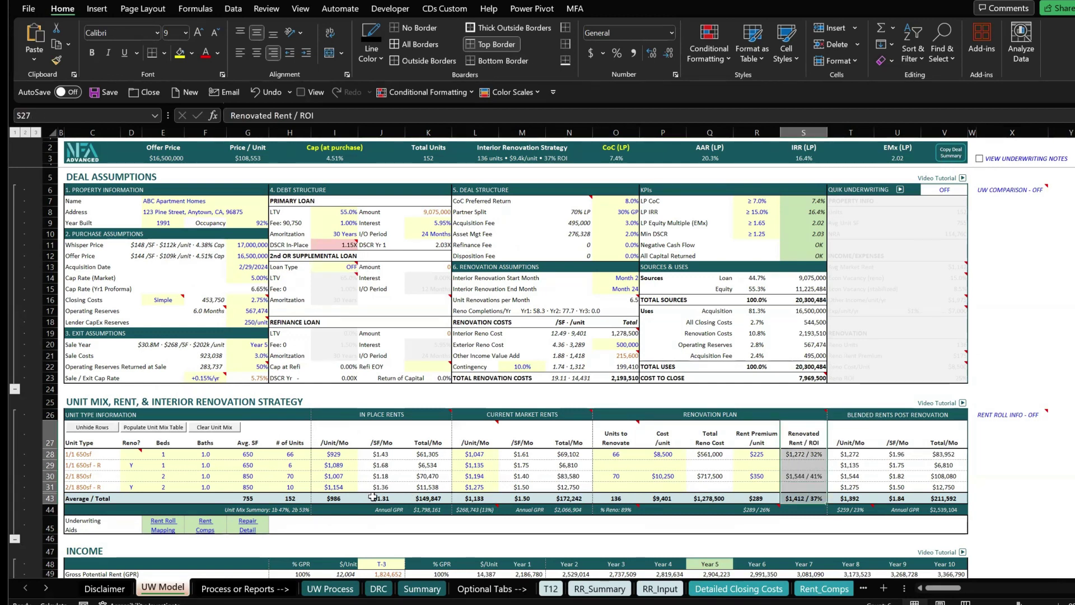
left_click(271, 506)
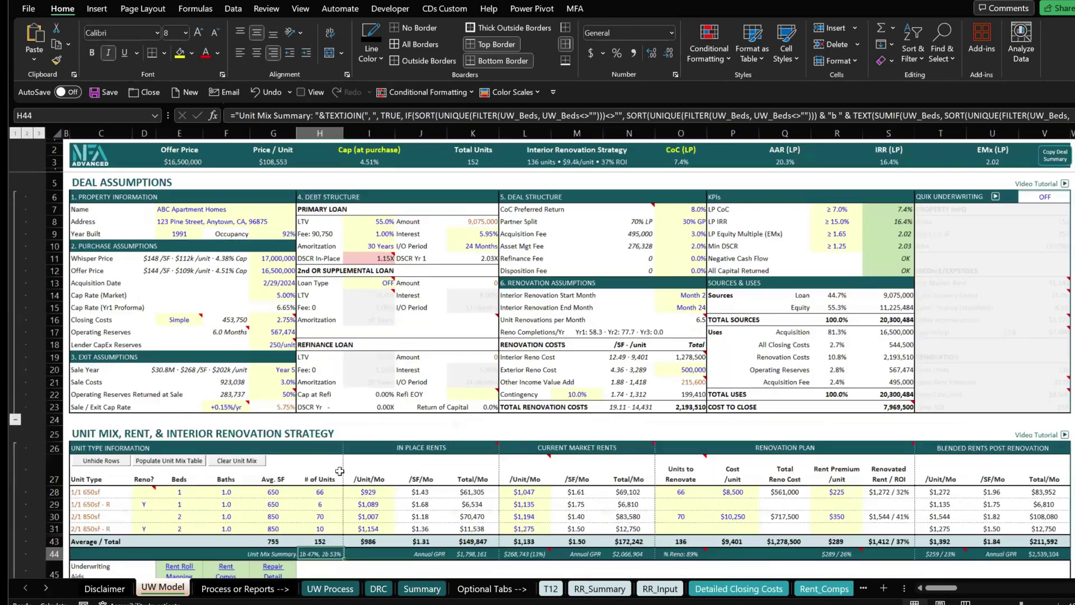
scroll(271, 506, "up", 4, "ctrl")
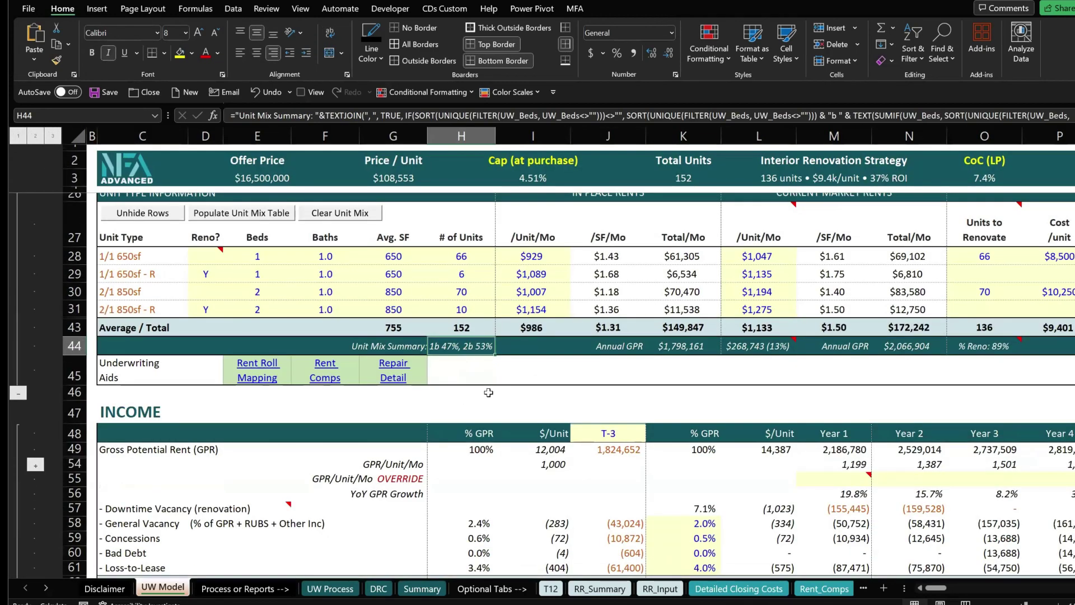
Examine the Unit Mix Summary and Annual GPR cells beneath the unit mix table on the UW Model sheet.
left_click(483, 368)
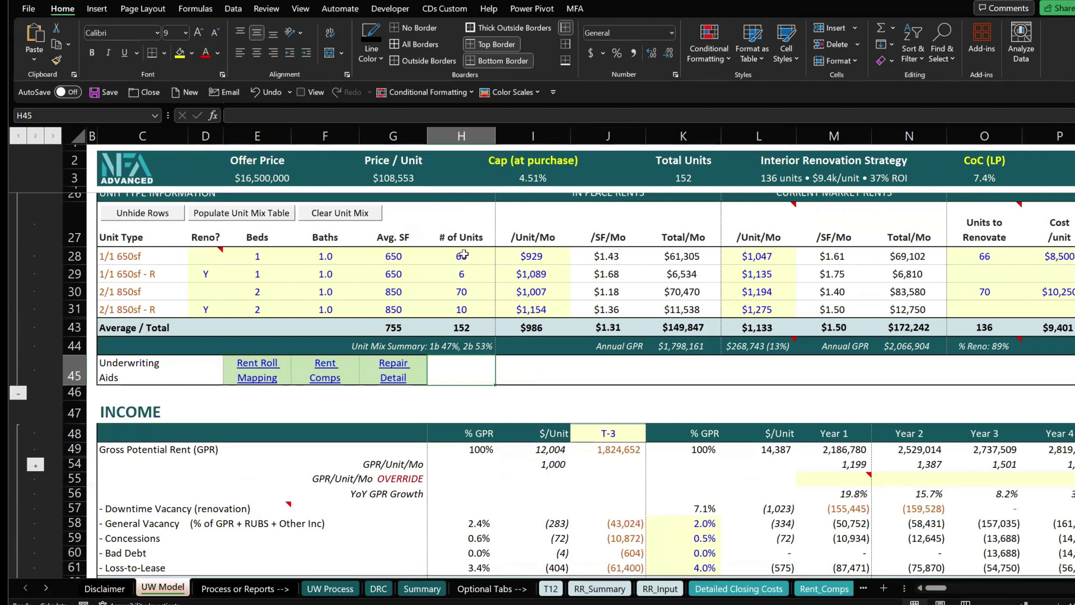
left_click(476, 347)
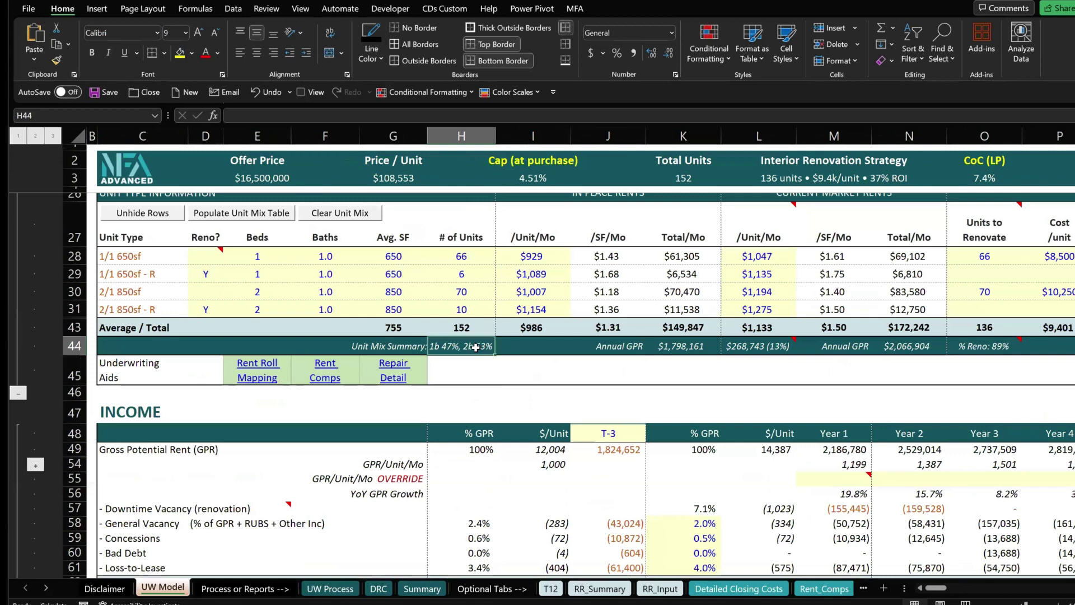
left_click(551, 381)
scroll(644, 367, "down", 1)
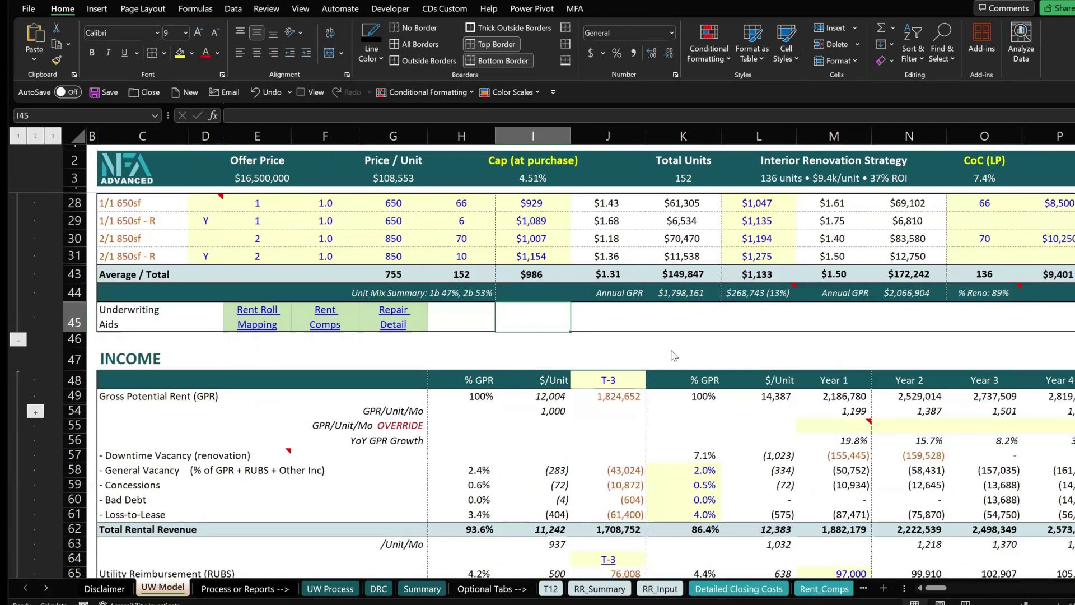
key("super")
left_click(857, 340)
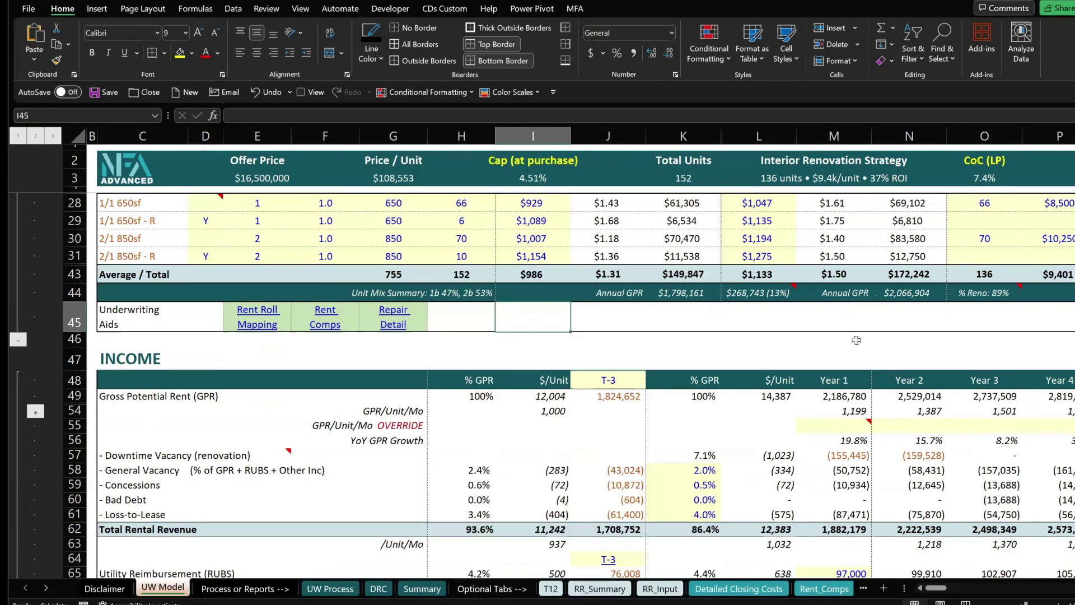
scroll(835, 343, "up", 2)
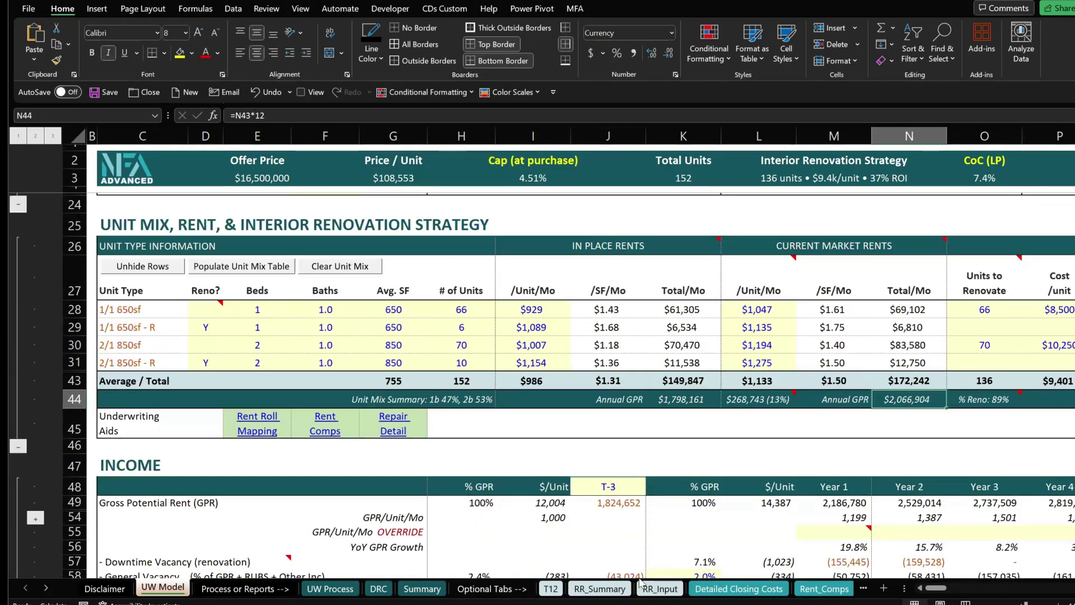
Open the RR_Input sheet and examine the Month to Month mapping option and the MTOM column in the rent roll mapping table.
left_click(659, 591)
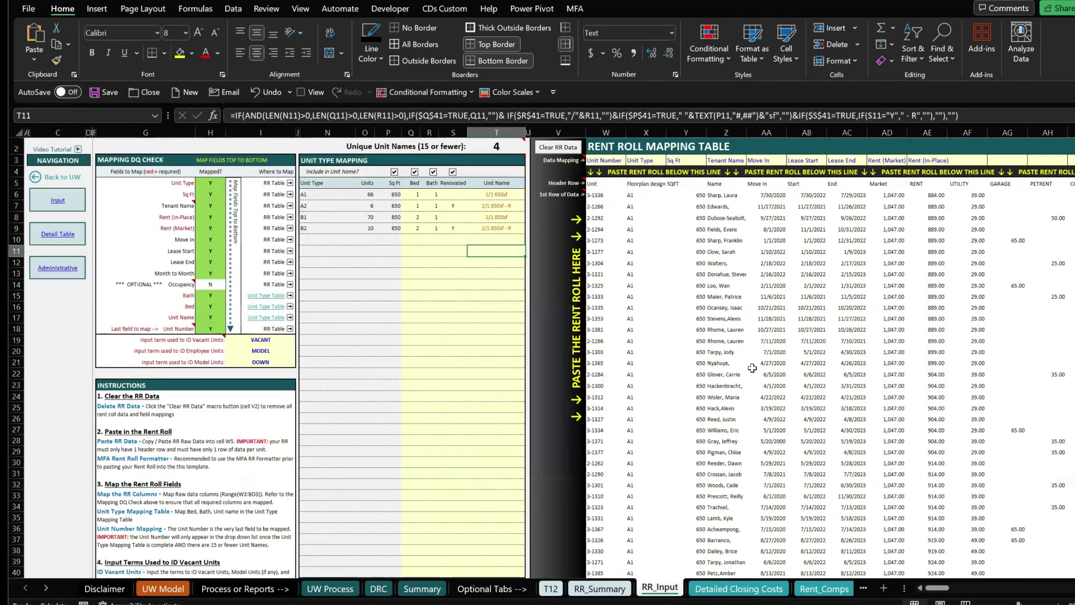
left_click(889, 228)
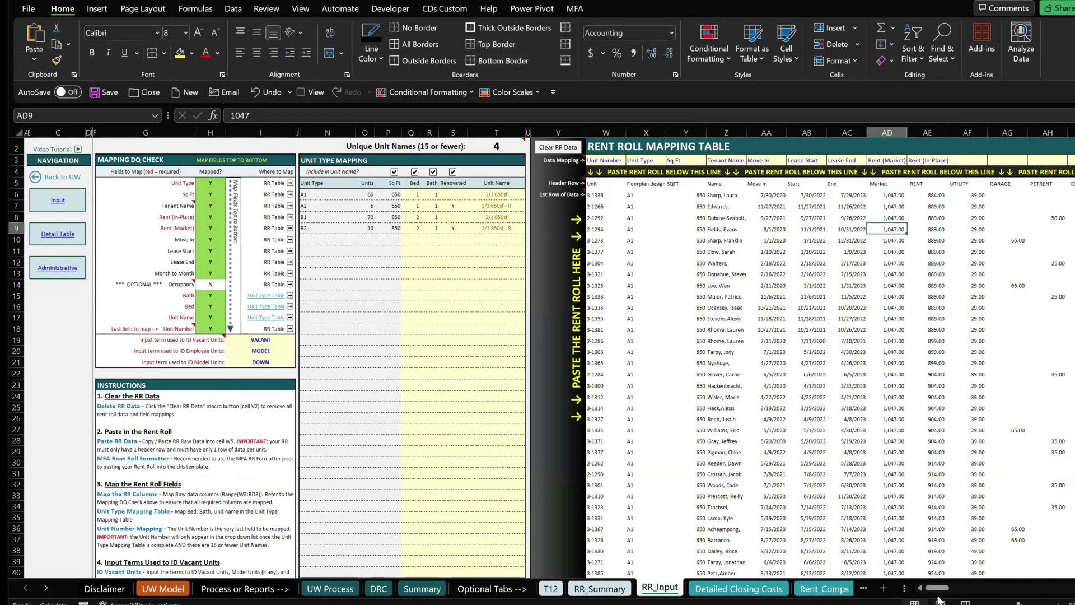
mouse_move(939, 588)
left_mouse_down()
mouse_move(960, 588)
mouse_move(951, 589)
left_mouse_up()
left_click(514, 160)
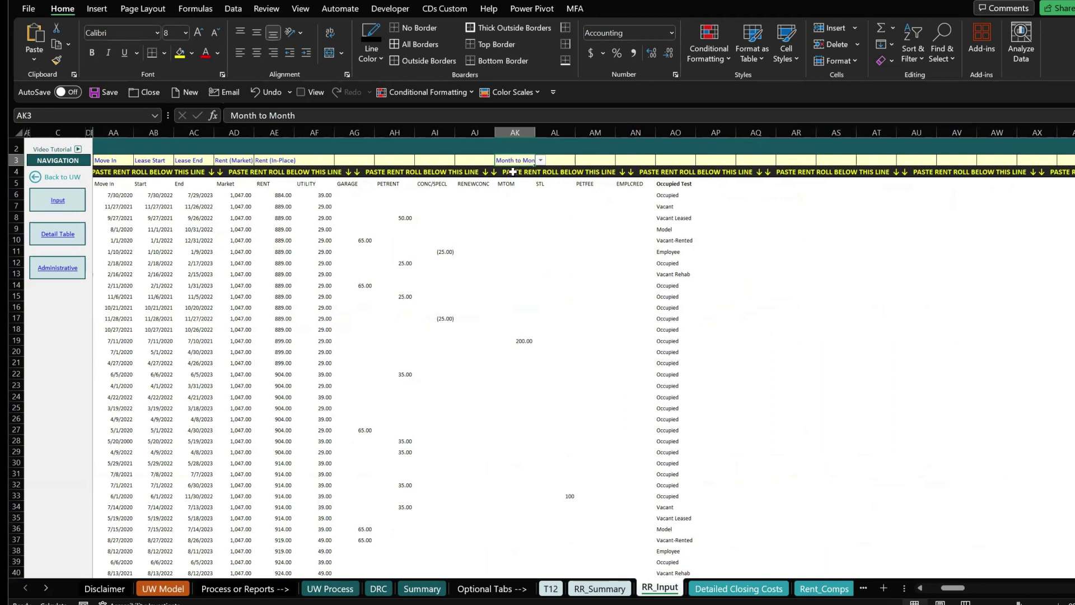
left_click(540, 160)
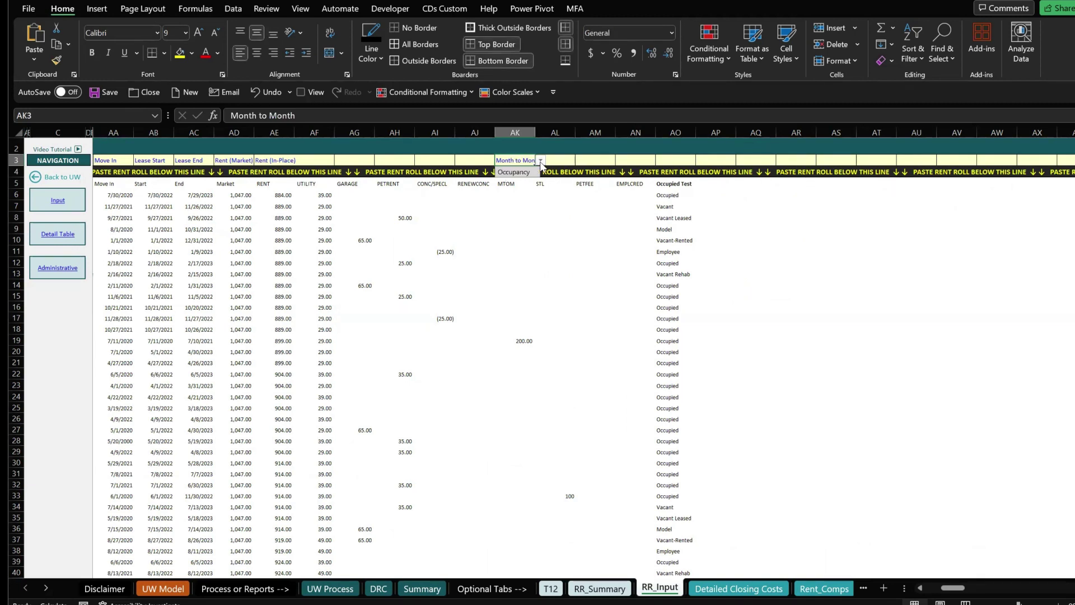
left_click(532, 156)
left_click_drag(508, 180, 515, 363)
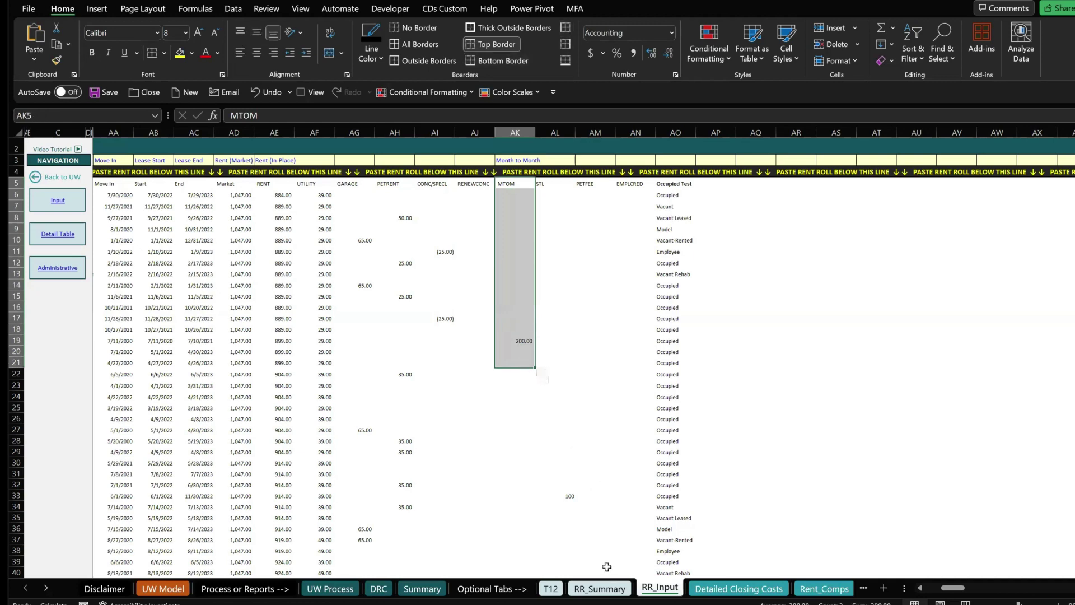
Open the RR_Summary sheet and examine the MTM column and its formulas in the Rent Roll Summary table.
left_click(600, 588)
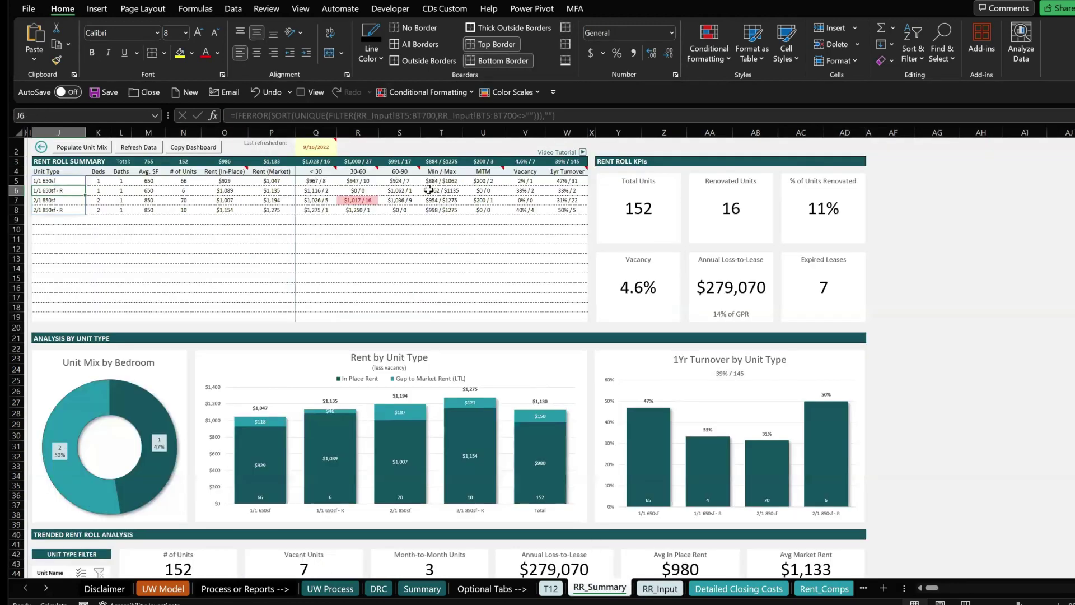
left_click_drag(483, 160, 482, 212)
left_click(484, 236)
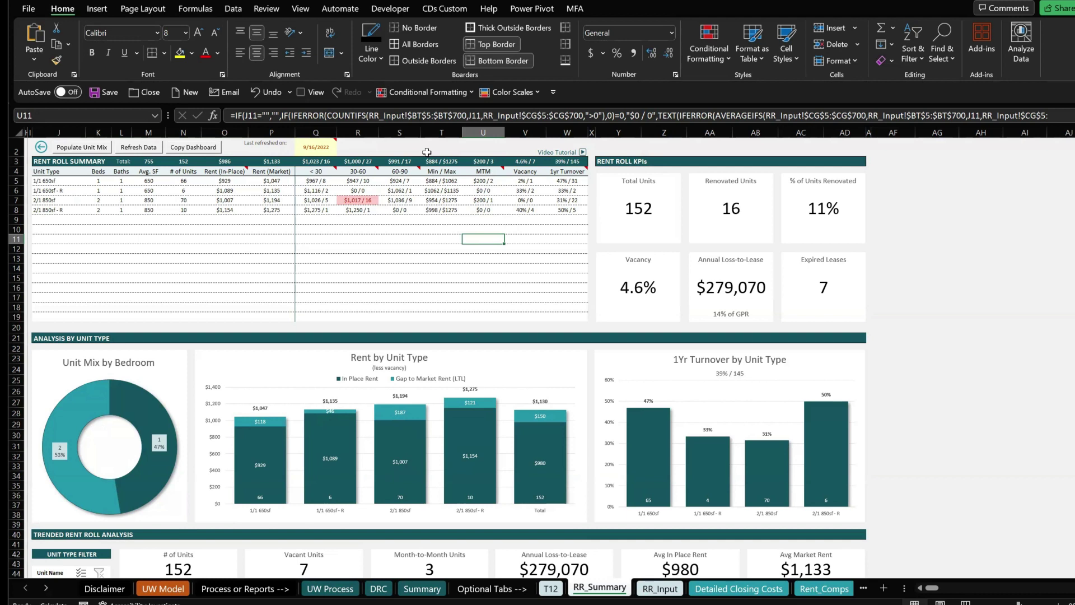
left_click_drag(483, 162, 476, 319)
left_click(472, 181)
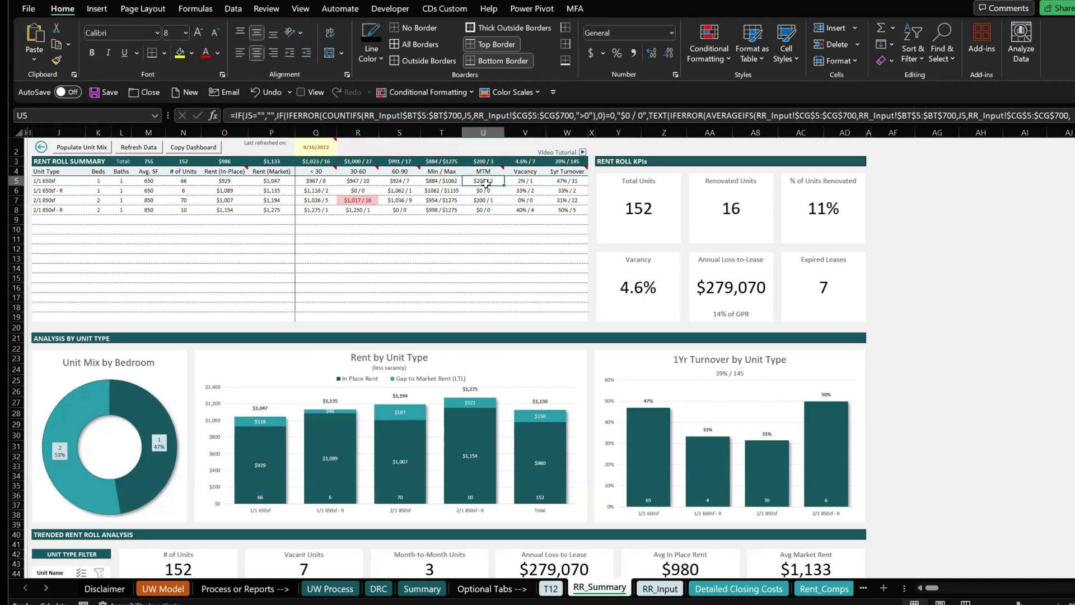
scroll(486, 182, "up", 3)
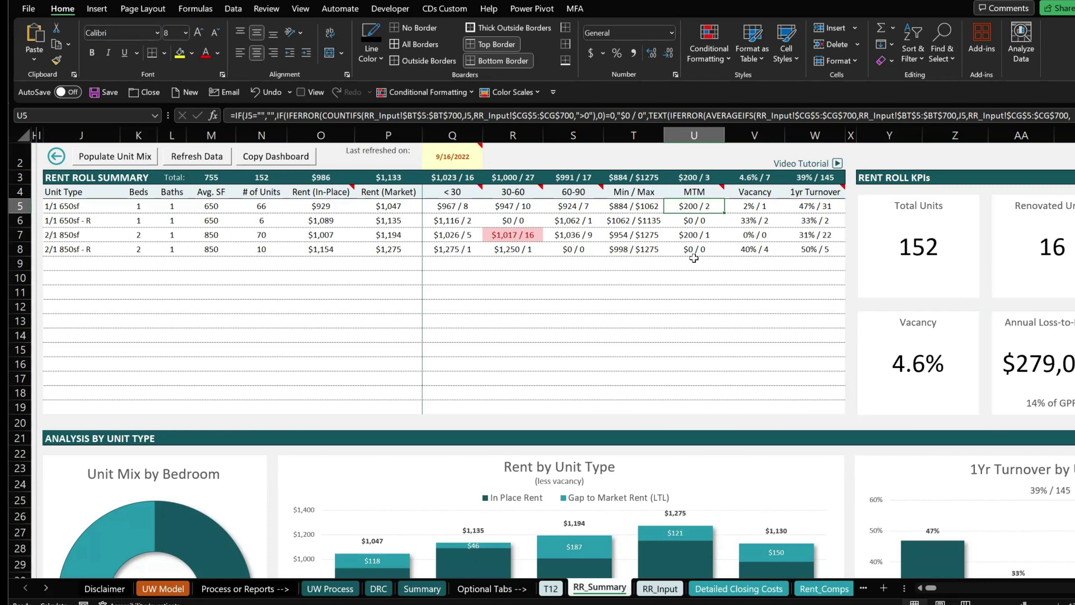
left_click_drag(689, 177, 693, 250)
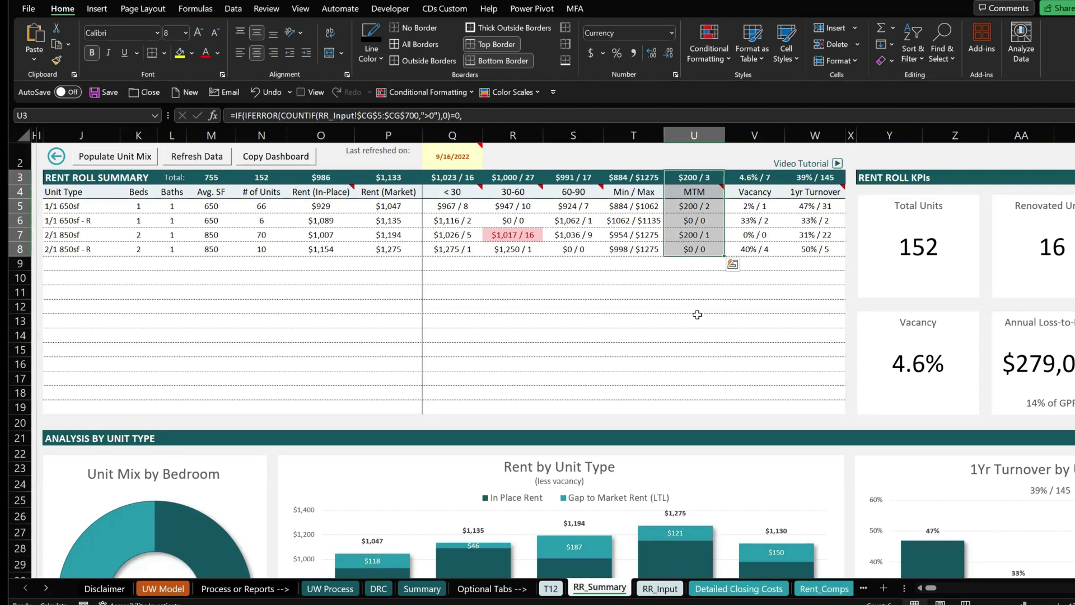
left_click(684, 203)
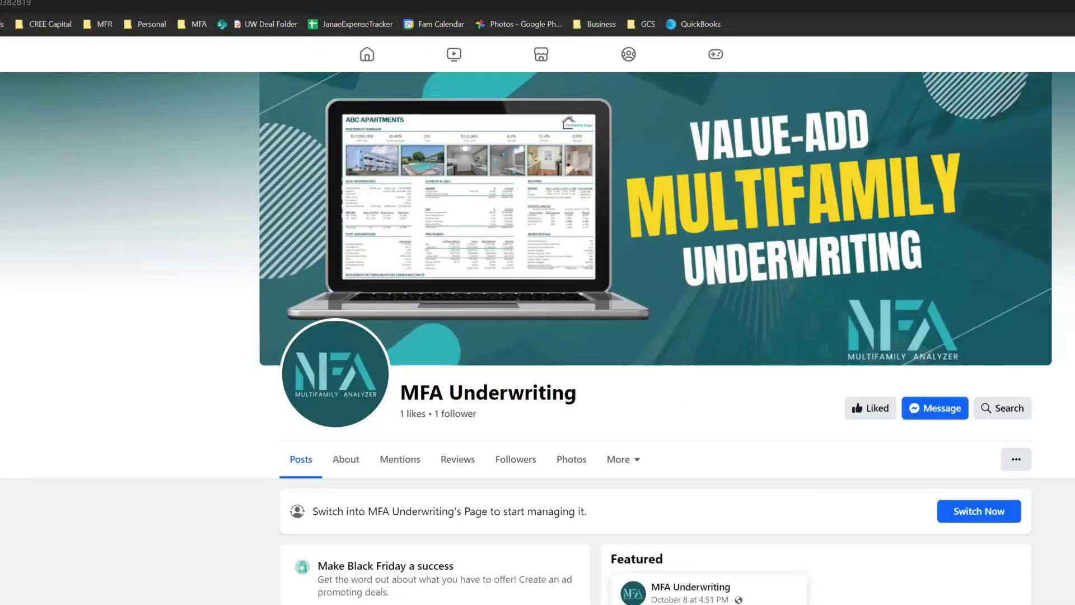
Look over the MFA Underwriting Facebook page, including its intro and featured post.
scroll(1011, 255, "down", 1)
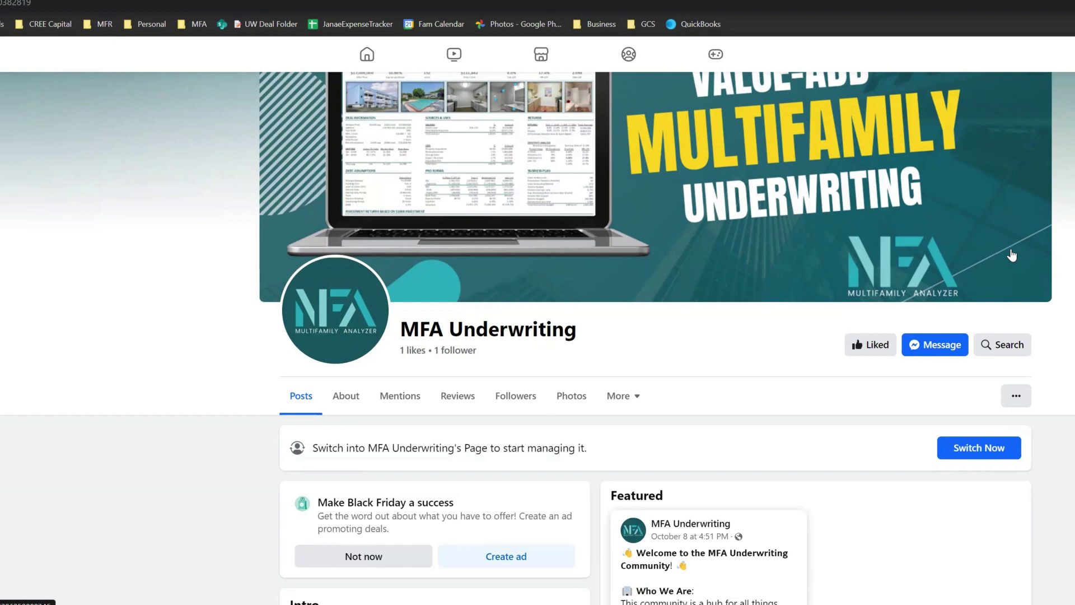
scroll(1012, 255, "up", 1)
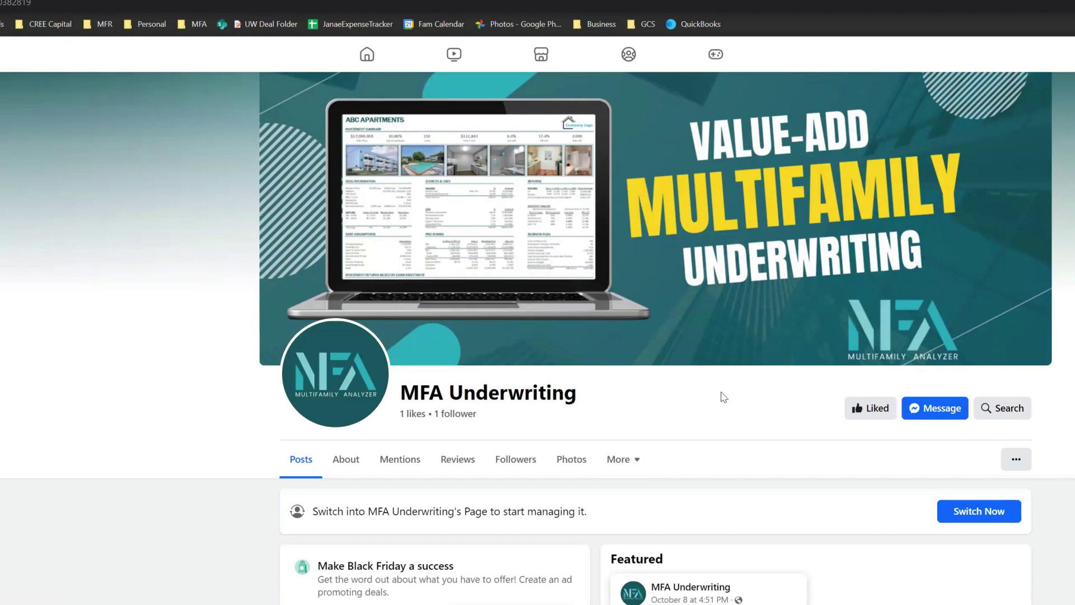
scroll(724, 396, "down", 2)
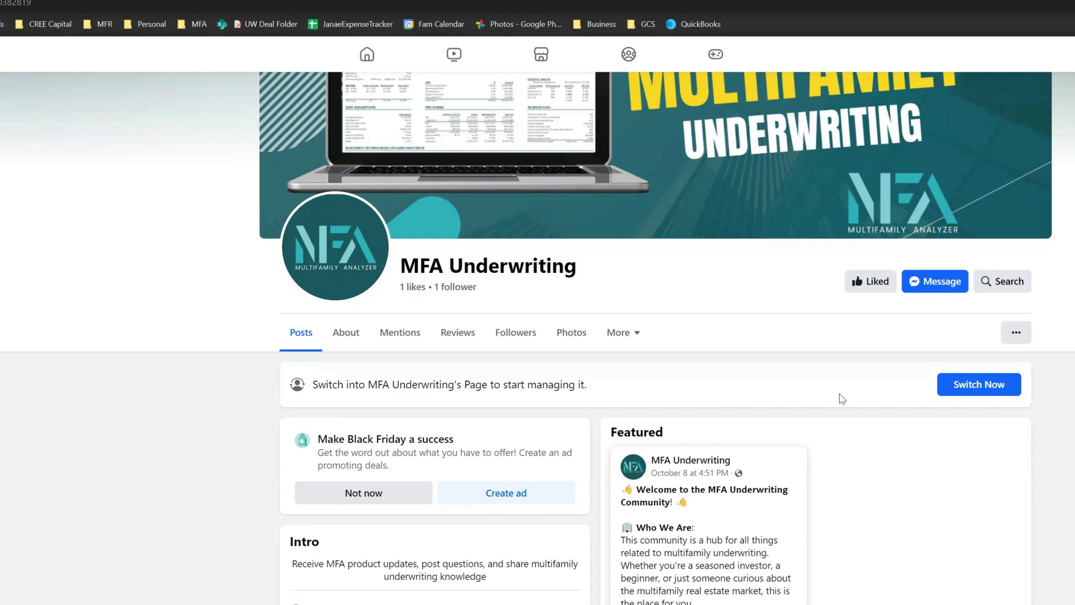
scroll(770, 394, "up", 2)
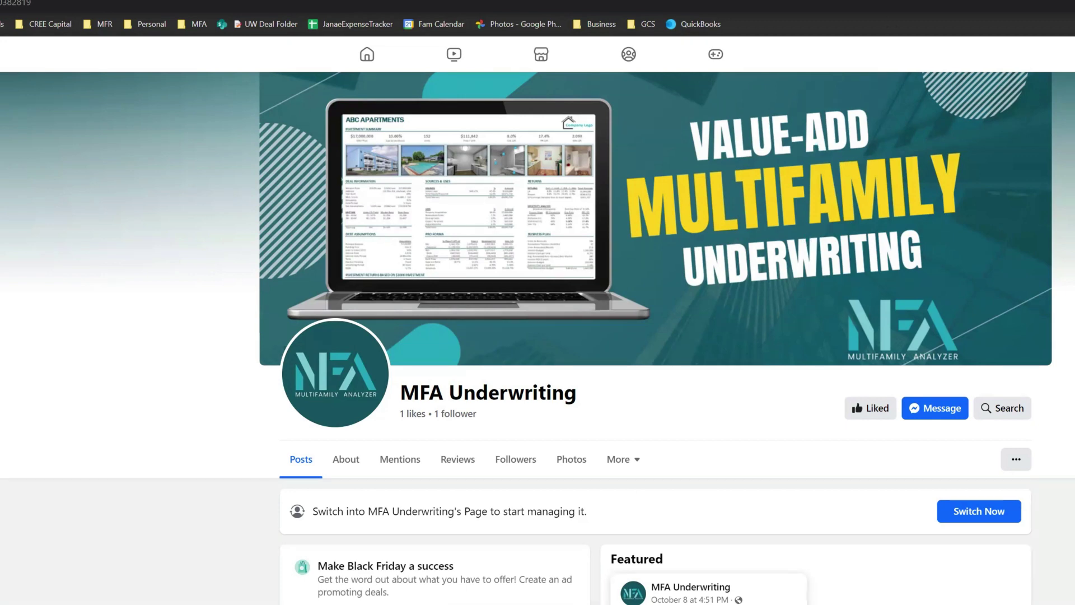
Switch back to the Excel workbook and examine the Apartment Name and Renovated columns on the Rent_Comps sheet.
left_click(546, 595)
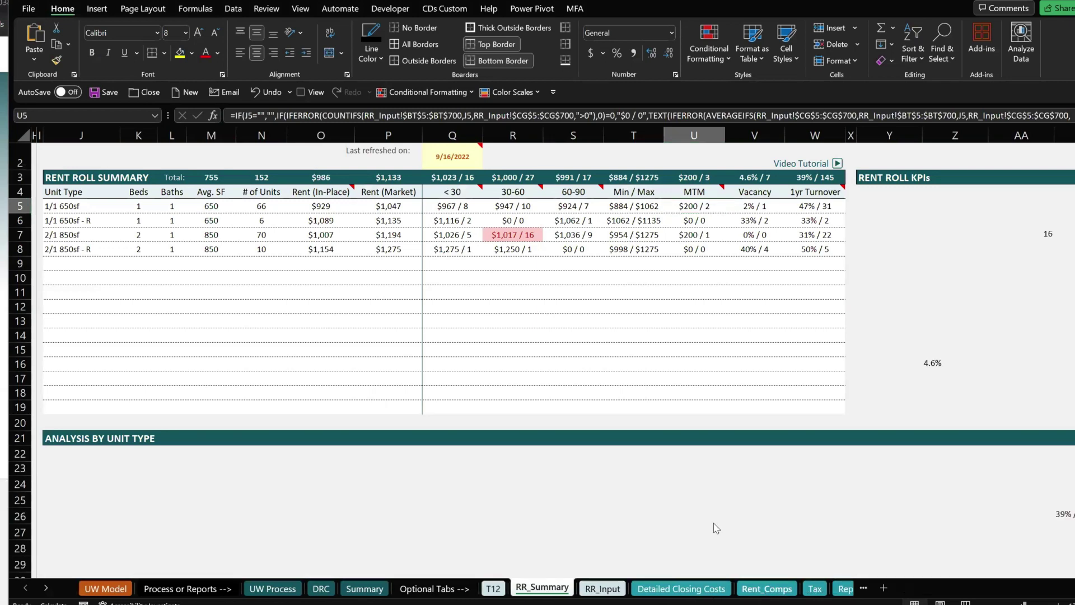
key("ctrl+Page_Down")
key("ctrl+Page_Down")
key("ctrl+Page_Down")
left_click_drag(137, 178, 139, 262)
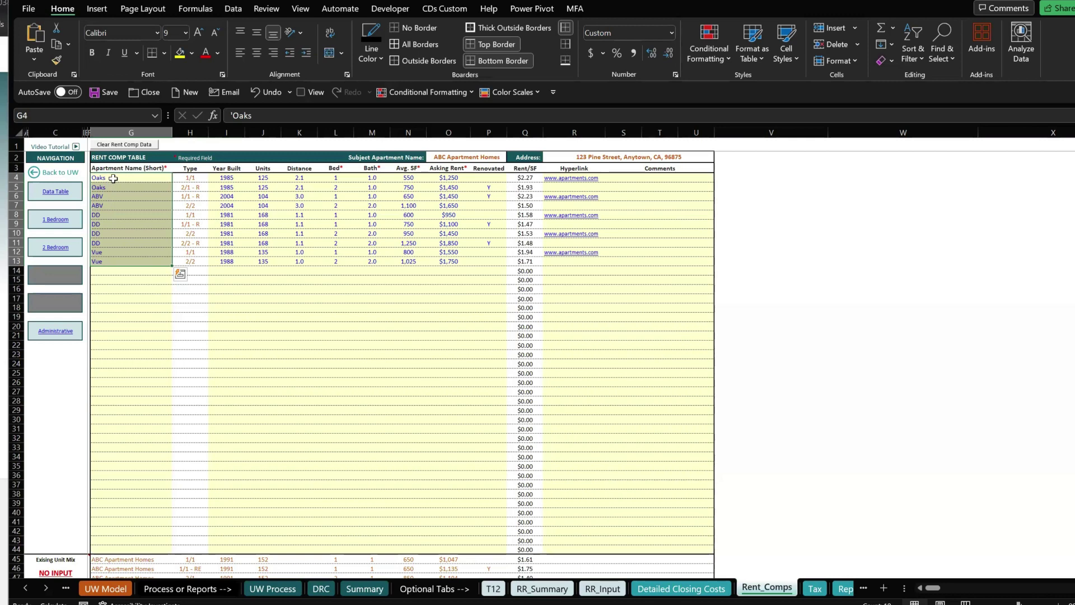
left_click_drag(115, 179, 123, 261)
left_click_drag(115, 178, 122, 263)
left_click_drag(494, 177, 496, 270)
key("ctrl+v")
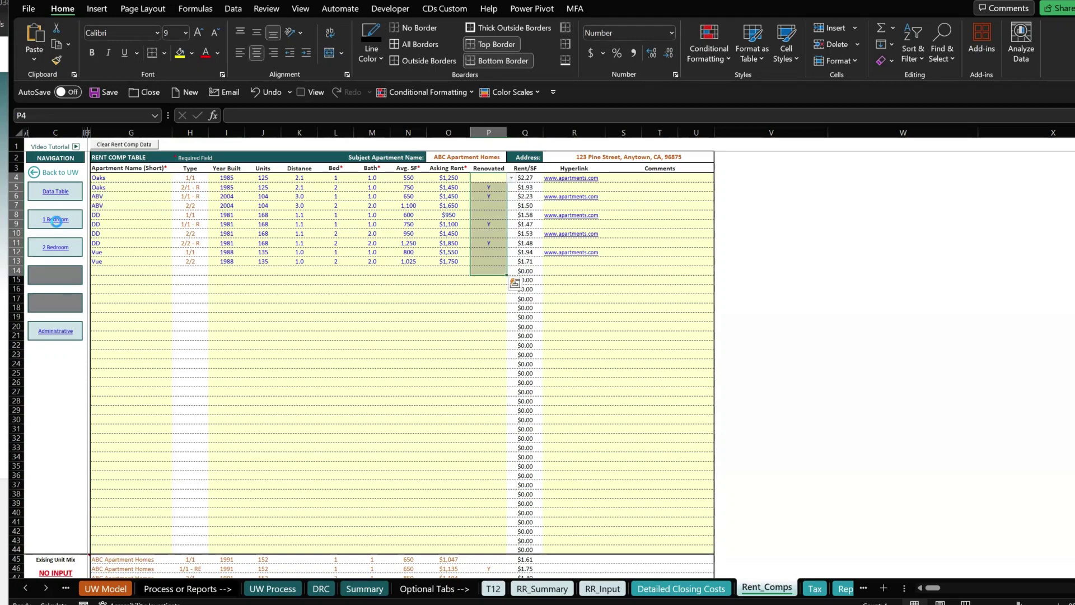
Go to the 1 Bedroom rent comp charts and examine the scatter plot, then return to the Rent Comp Table.
left_click(55, 219)
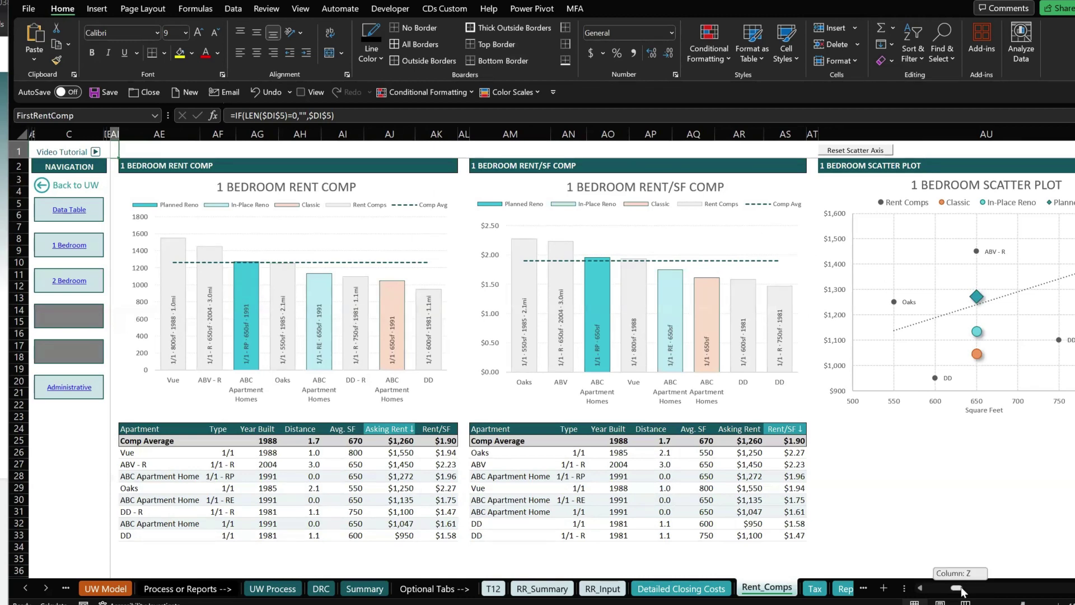
mouse_move(961, 586)
left_mouse_down()
mouse_move(977, 592)
mouse_move(966, 587)
left_mouse_up()
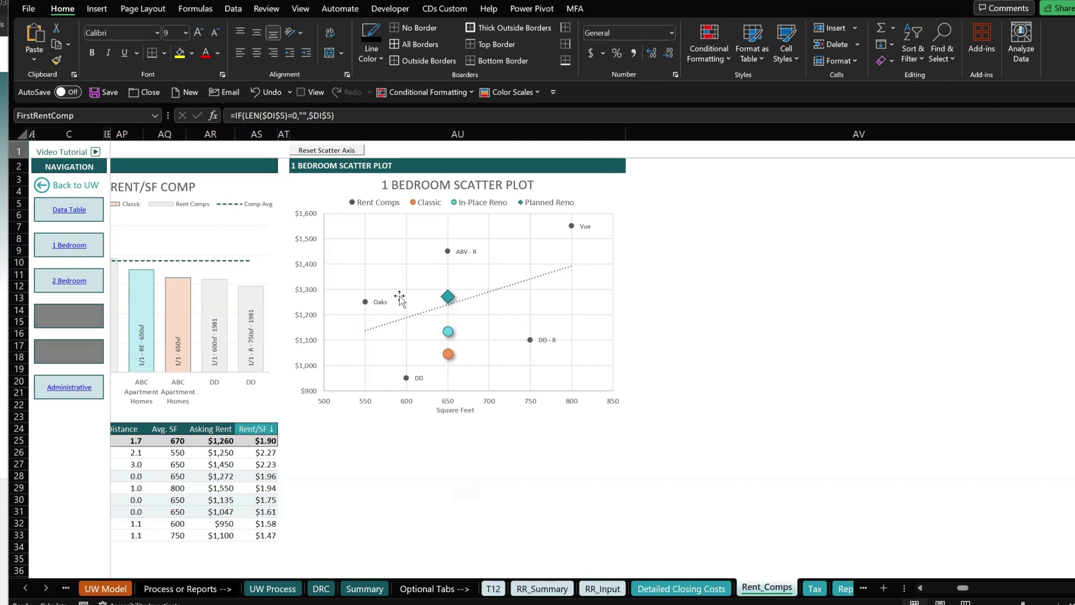
mouse_move(564, 234)
scroll(980, 592, "left", 1)
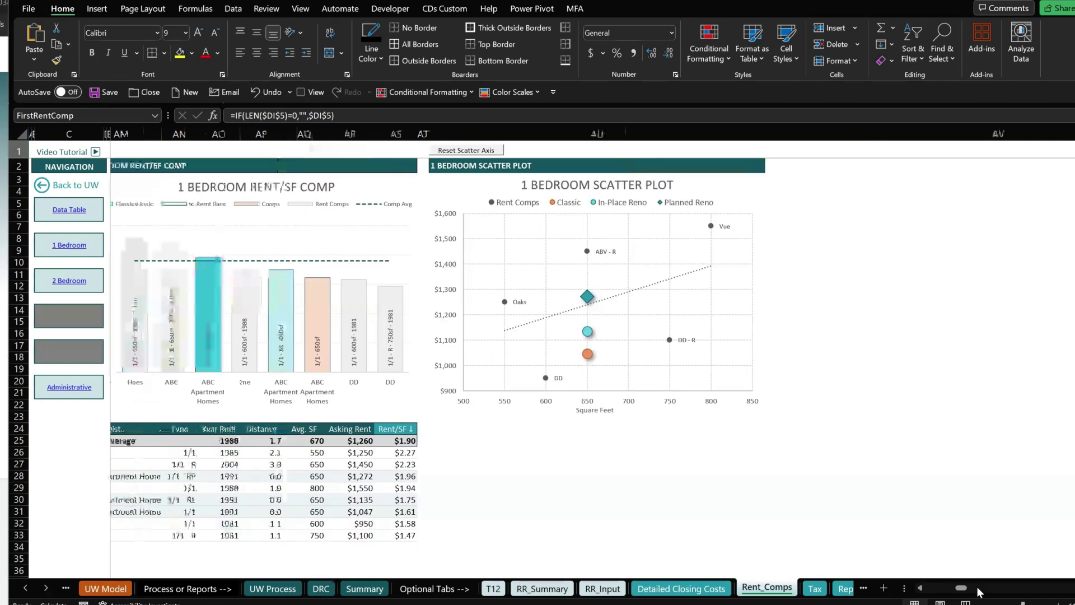
scroll(980, 592, "left", 10)
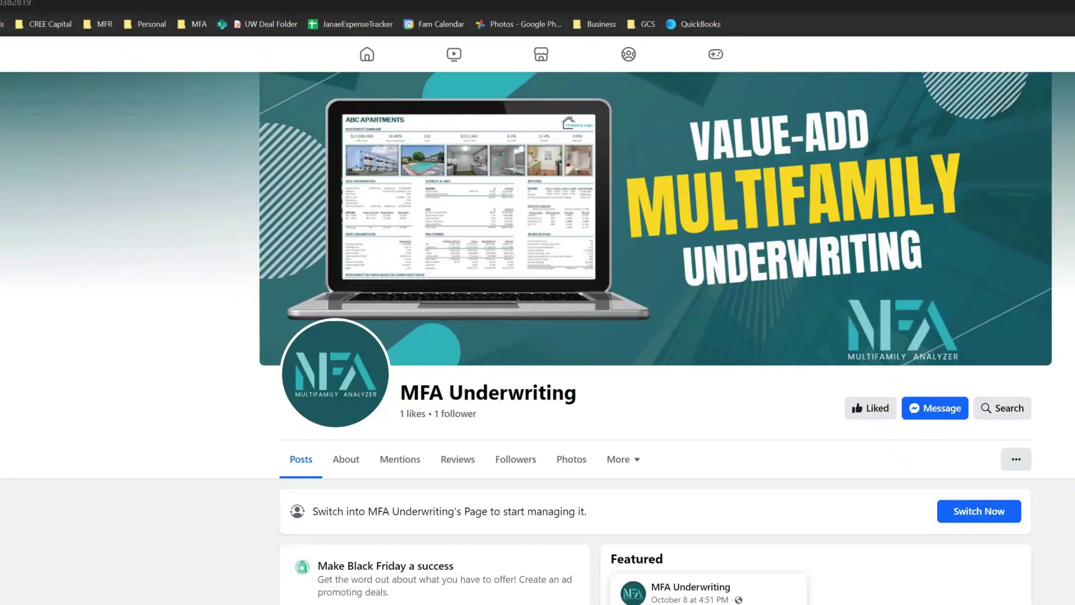
Open a new browser tab, then return to the Excel workbook and open the MFA add-in.
key("ctrl+t")
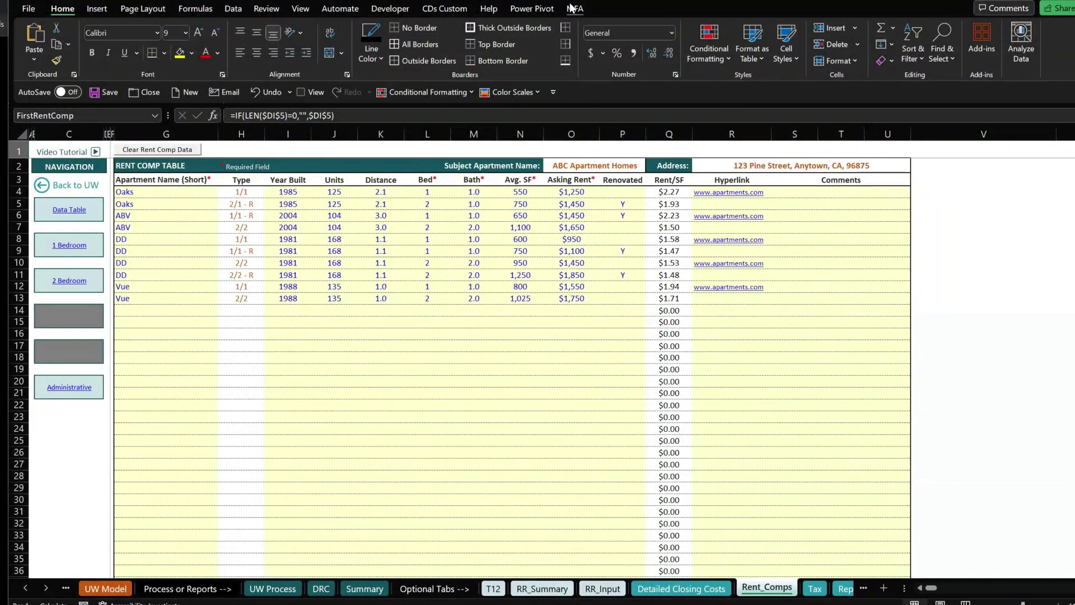
left_click(574, 8)
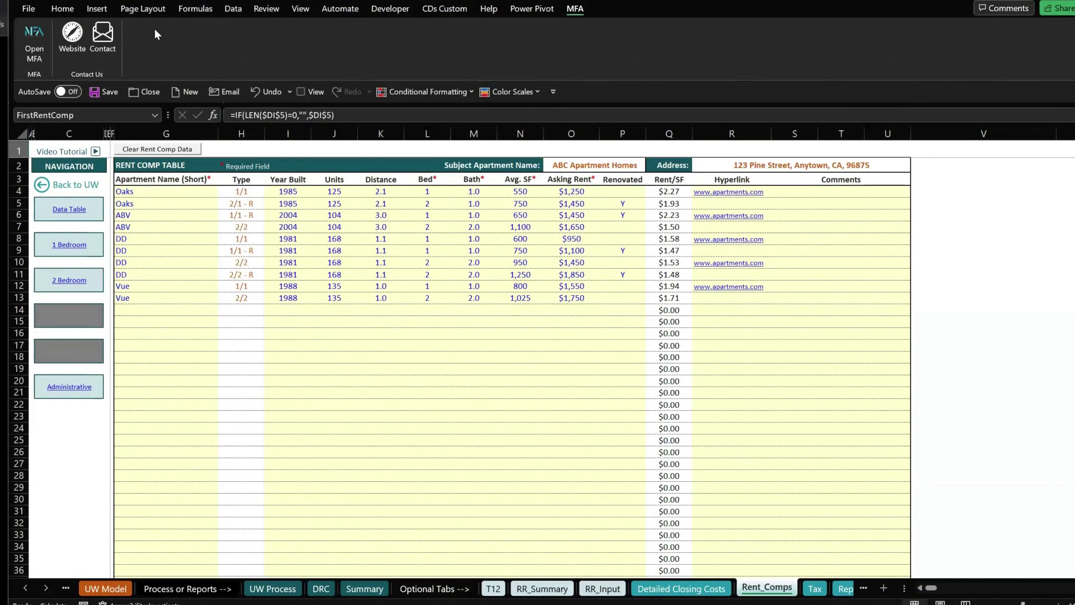
left_click(35, 46)
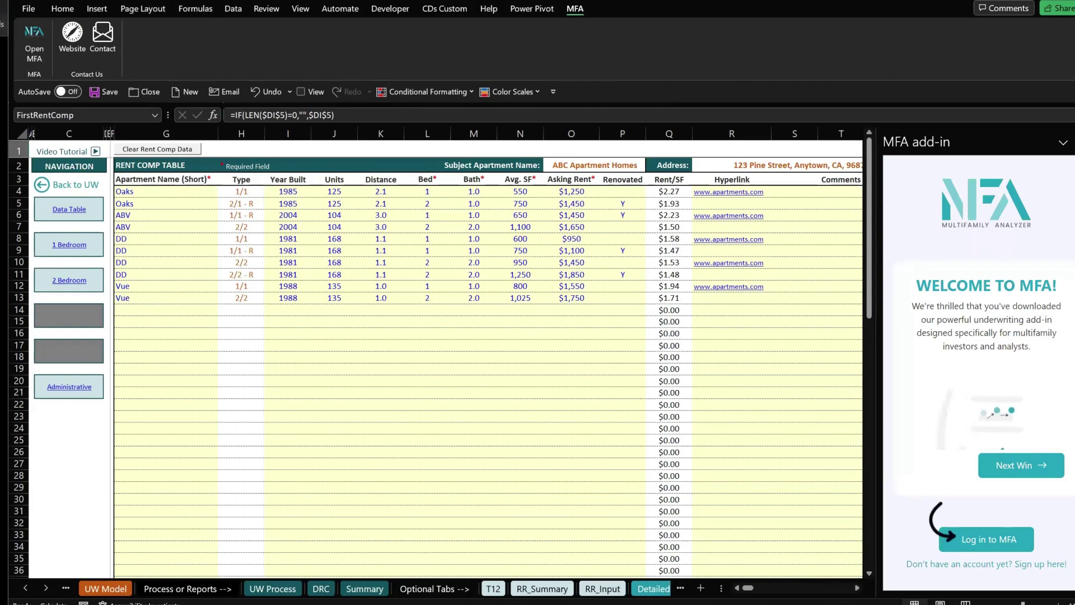
Switch to Chrome and load app.mfaunderwriting.com to view the downloadable underwriting models.
key("alt+Tab")
key("ctrl+v")
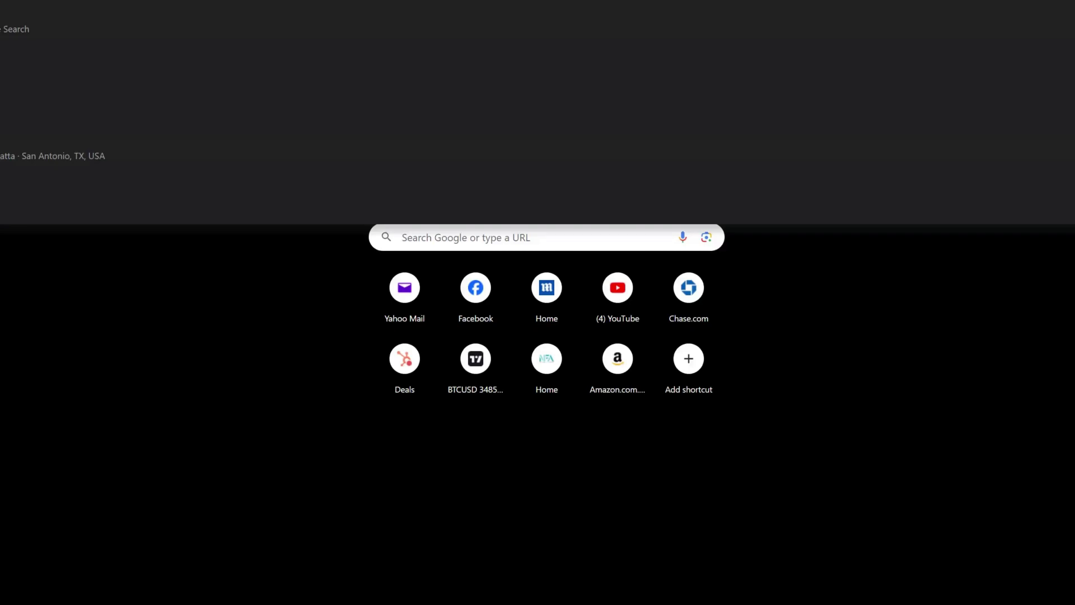
type("ap")
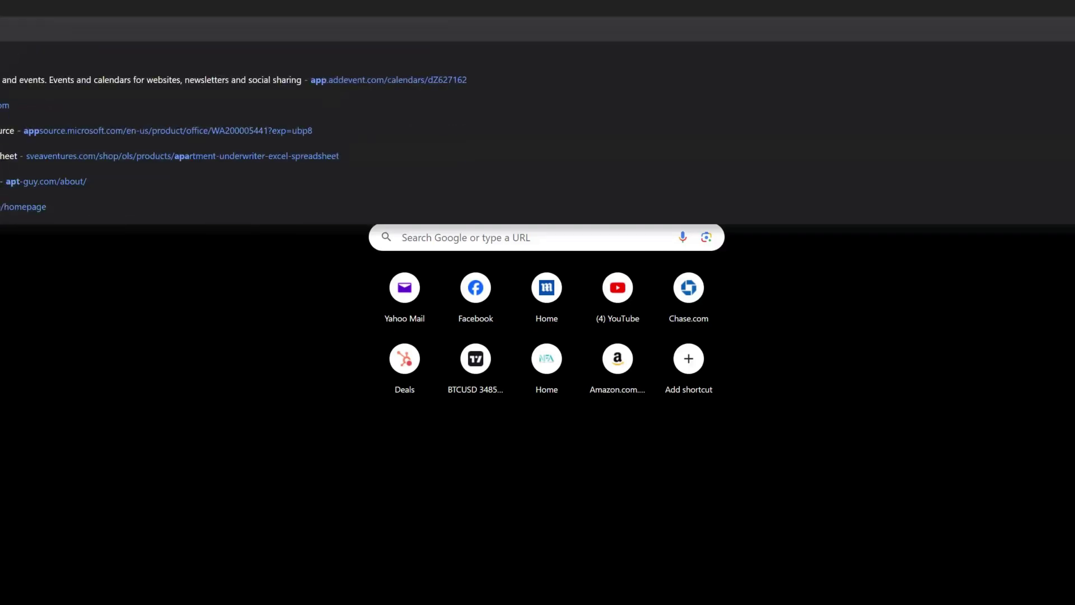
type("p.")
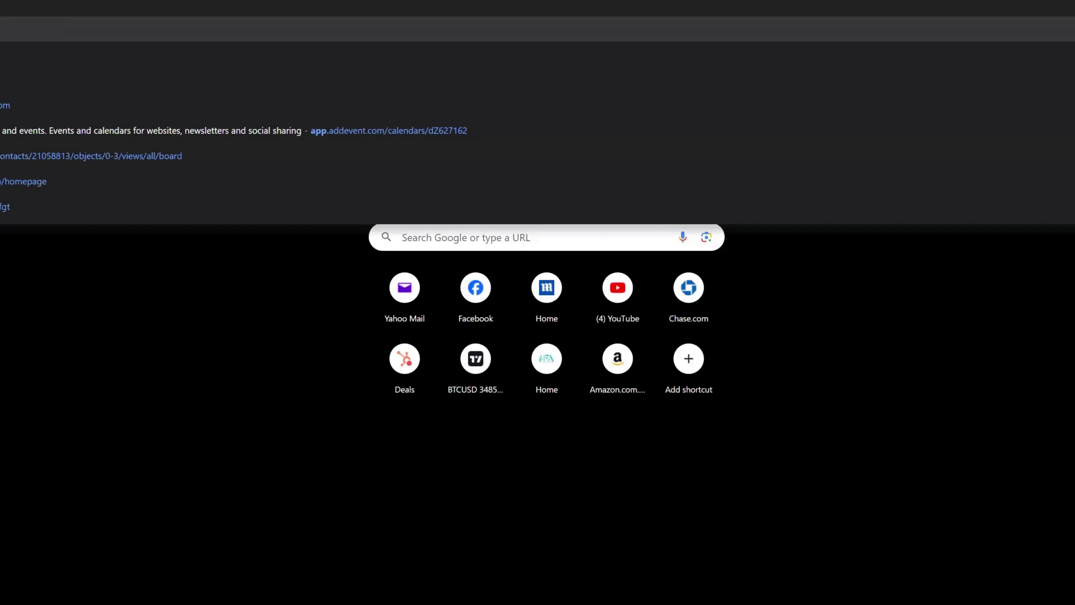
type("mf")
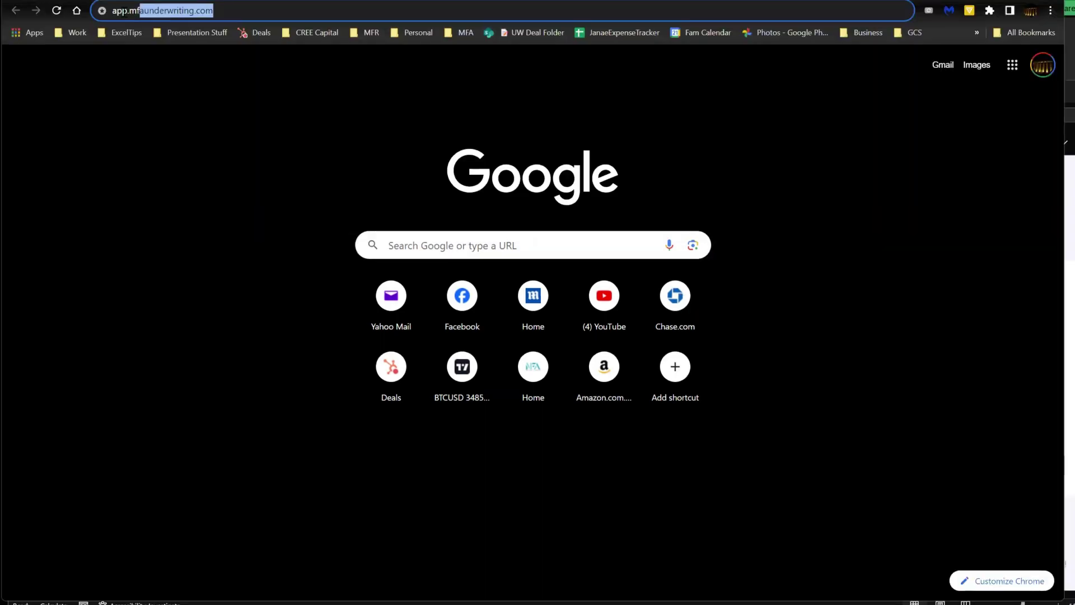
left_click(244, 10)
key("Return")
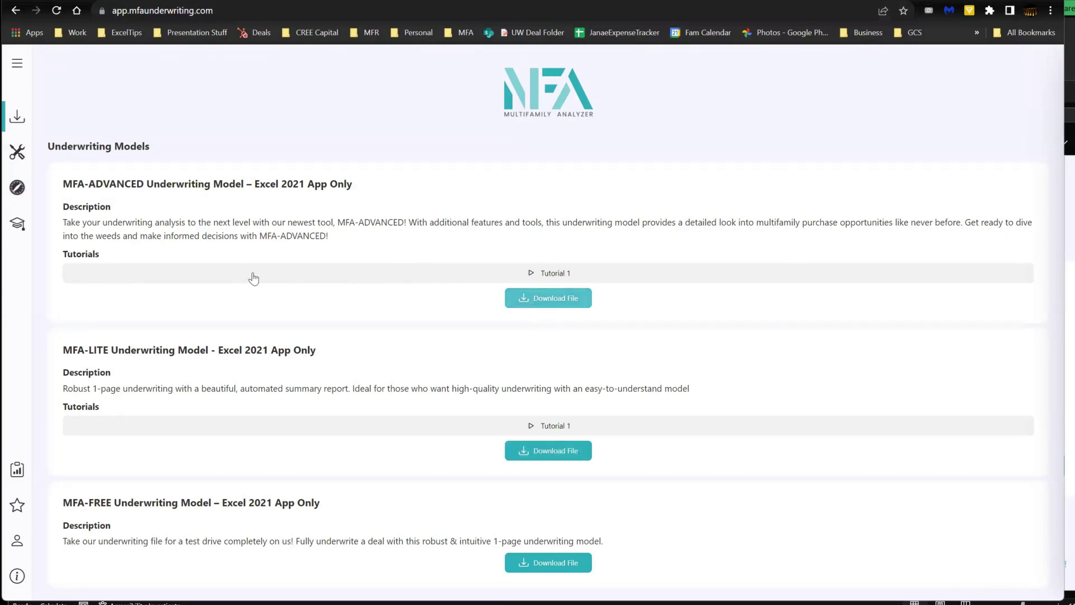
Go to the Helpful Websites links page and search its links for "crime", then clear the search.
left_click(18, 189)
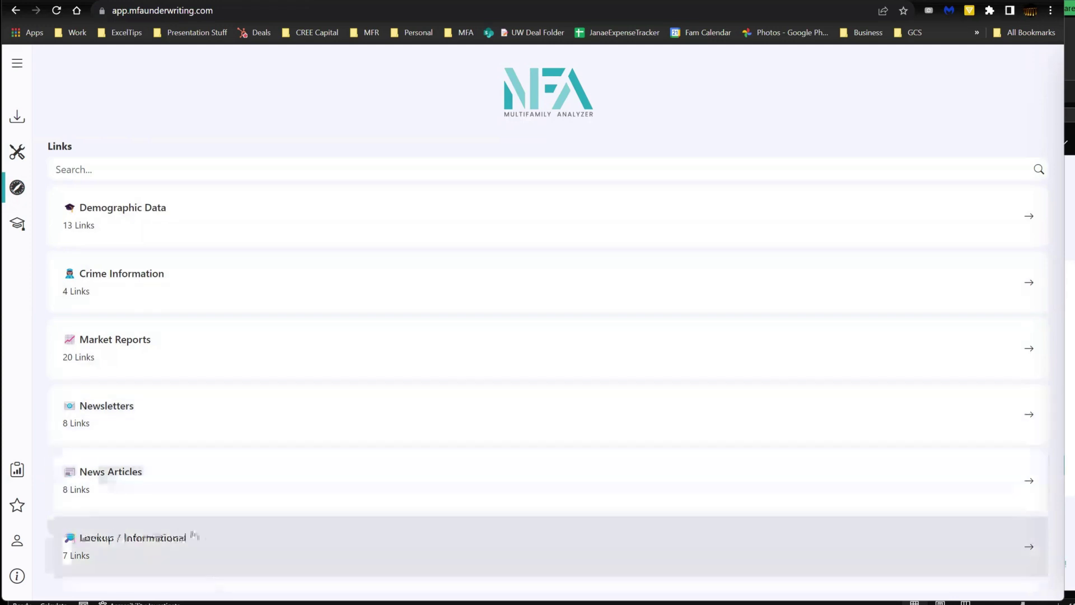
left_click(182, 166)
type("crime")
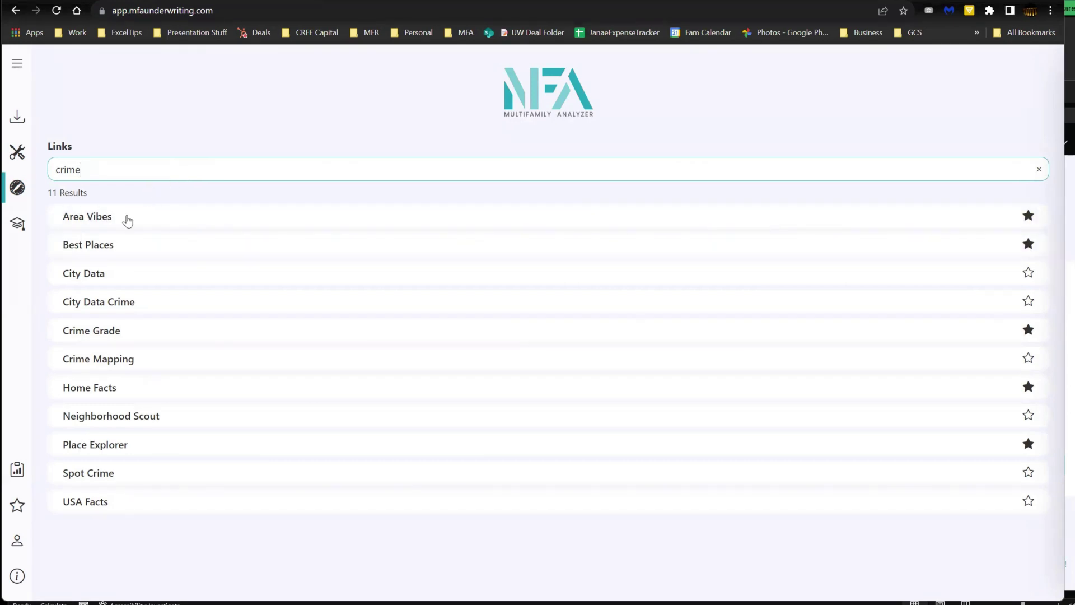
left_click(115, 247)
key("BackSpace")
key("BackSpace")
key("BackSpace")
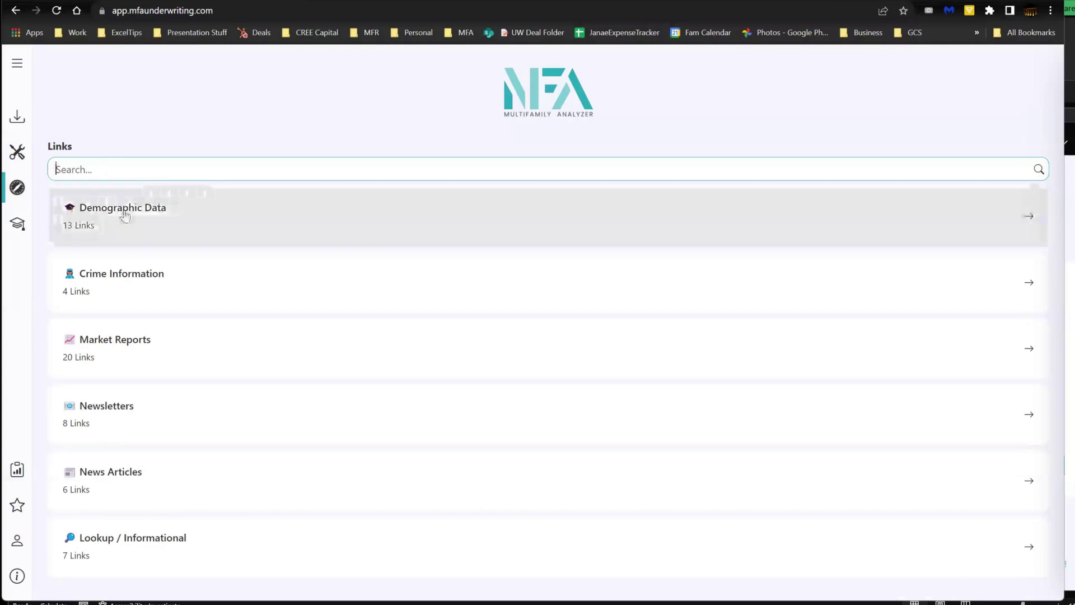
Open the Demographic Data category, examine the Data USA and Census Reporter descriptions, and return to the link categories.
left_click(124, 216)
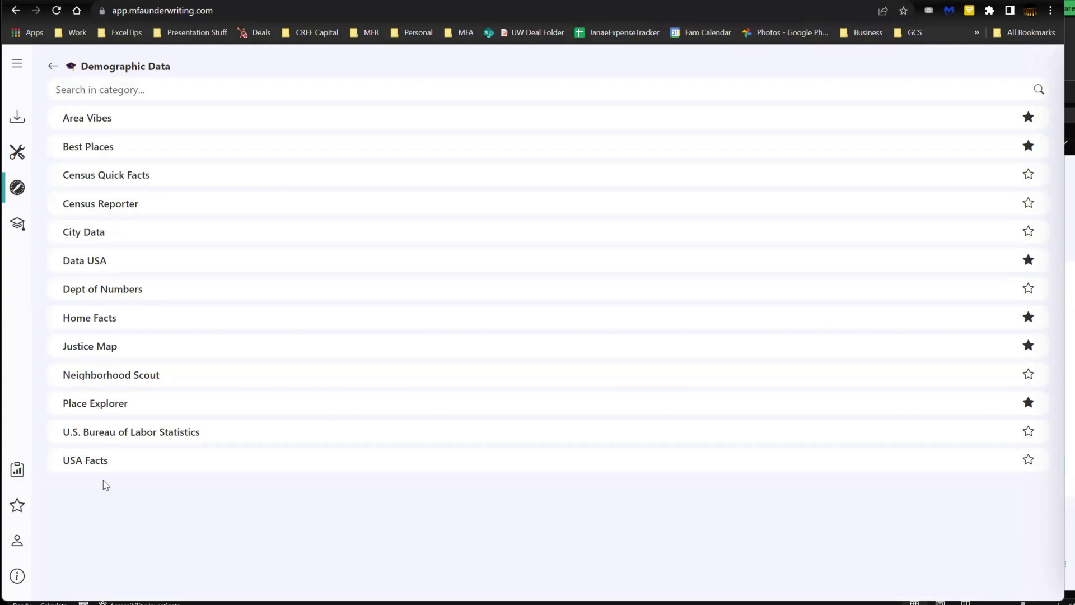
left_click(135, 268)
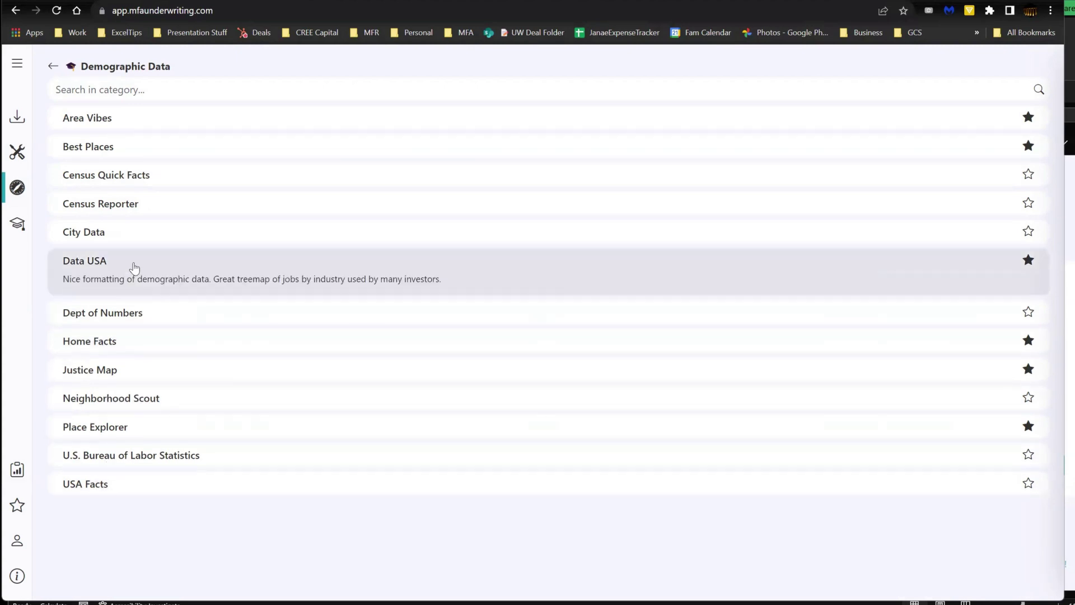
mouse_move(137, 202)
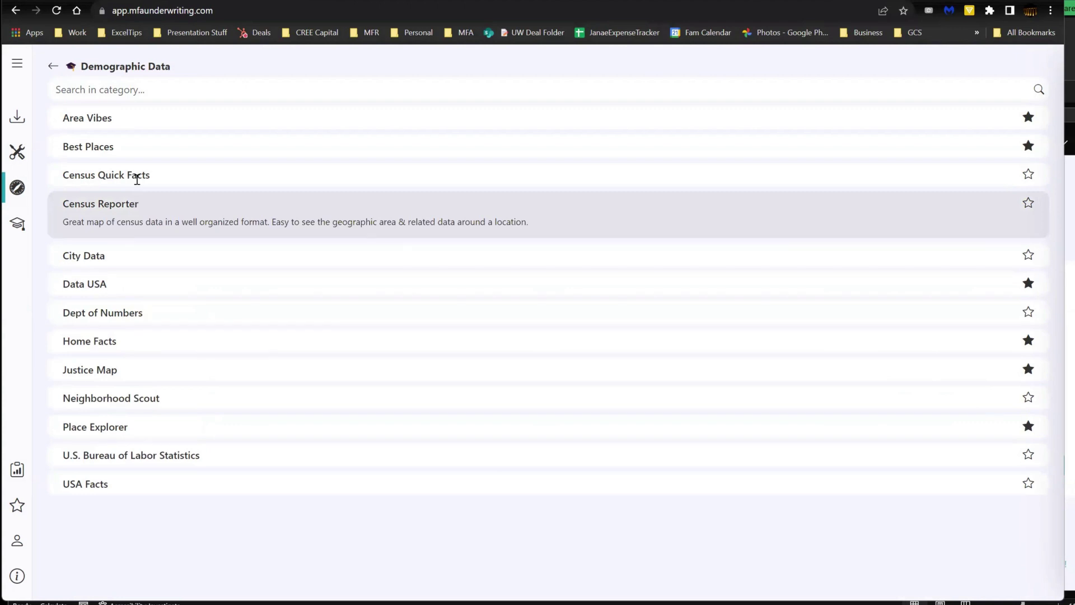
left_click(52, 67)
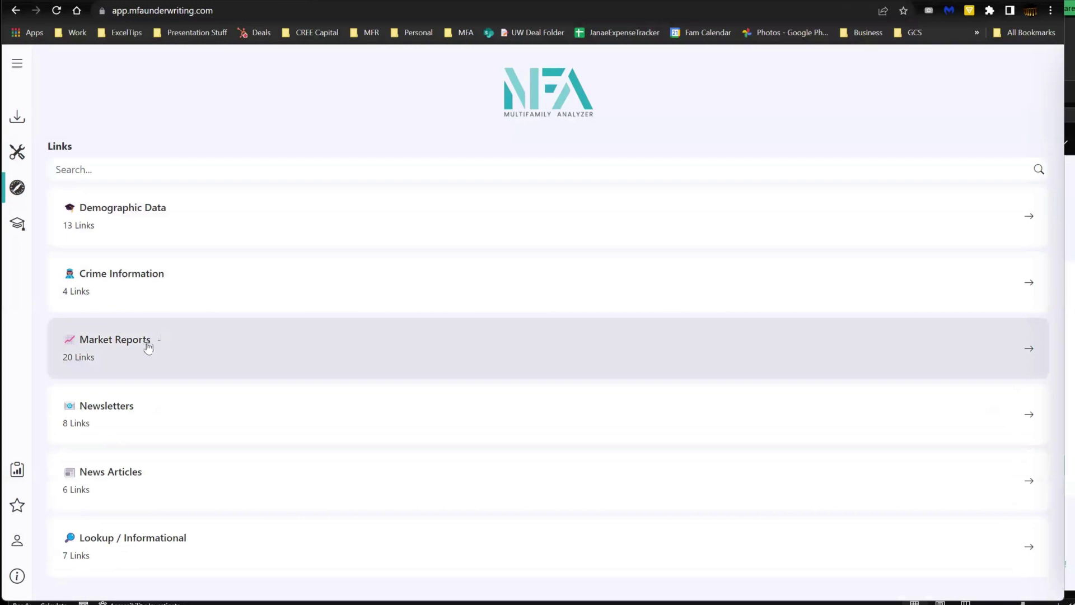
View the Crime Information links, then open the Lookup / Informational category and read the Property Tax Lookup description.
left_click(143, 283)
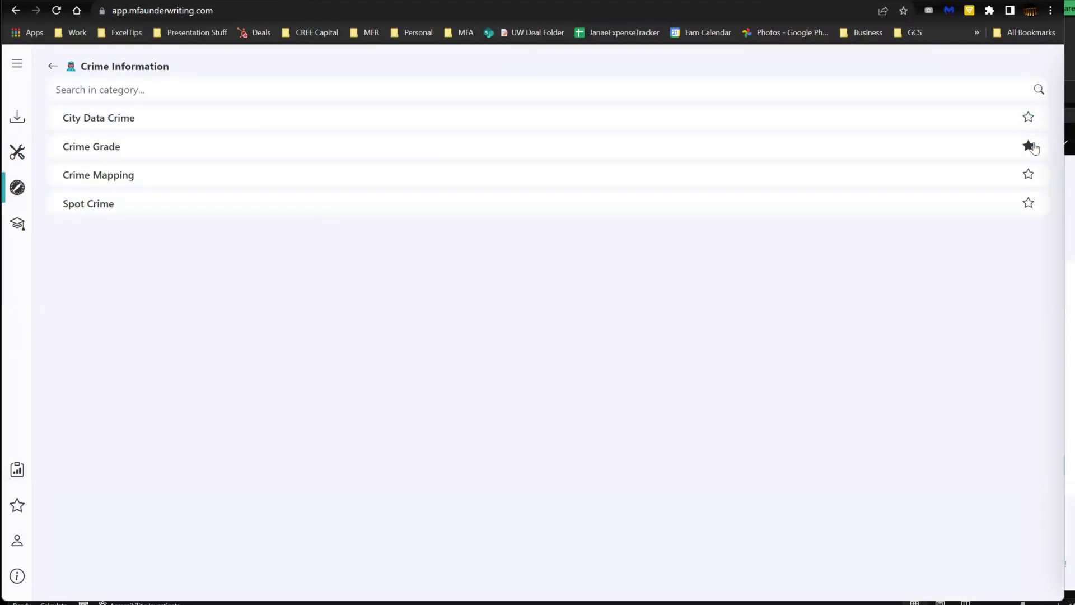
left_click(53, 66)
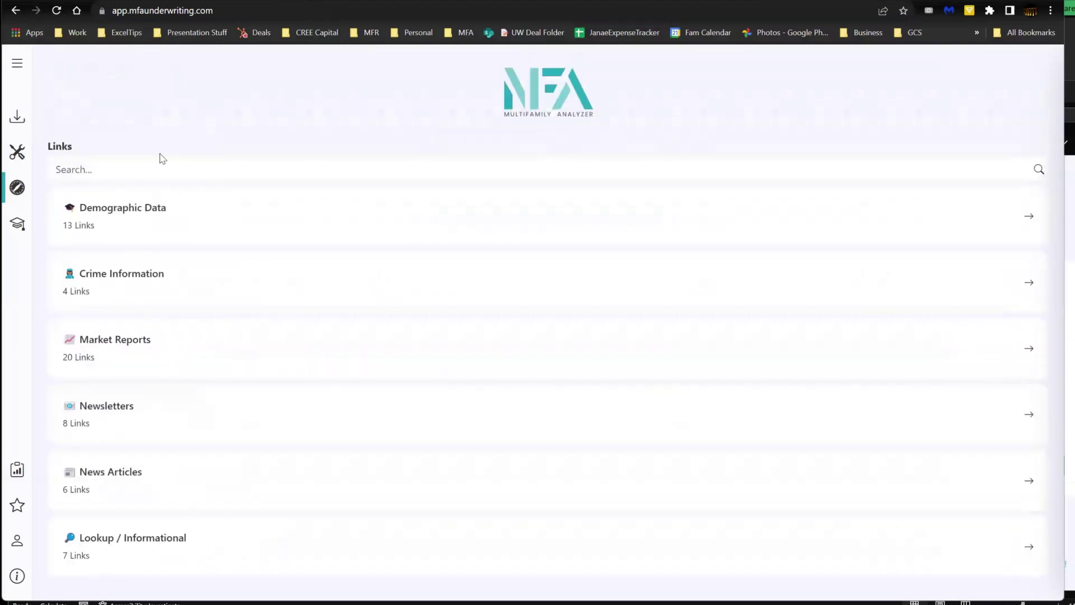
left_click(136, 546)
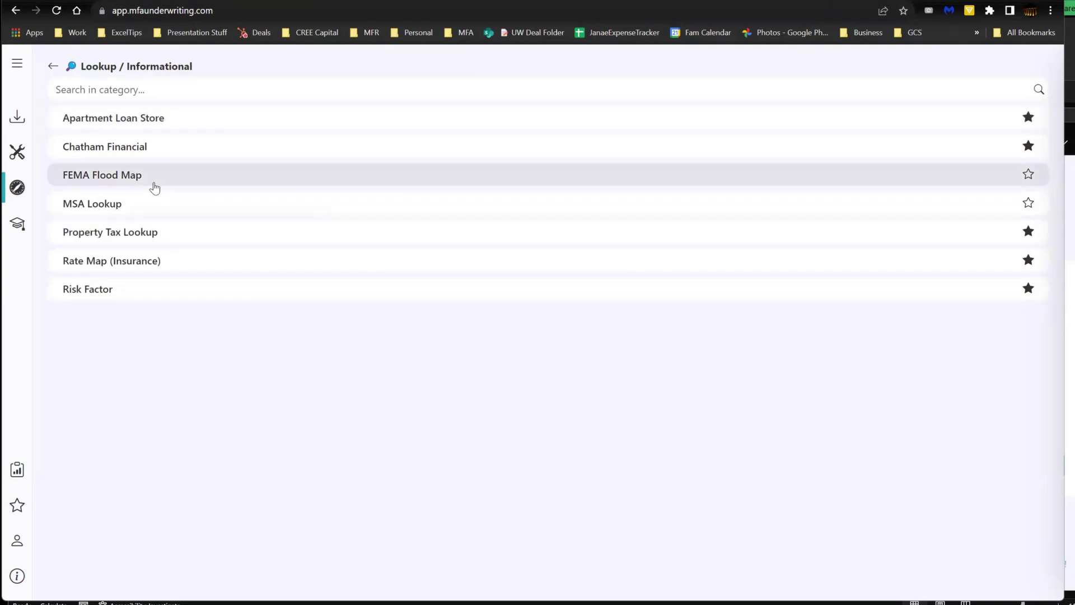
mouse_move(164, 158)
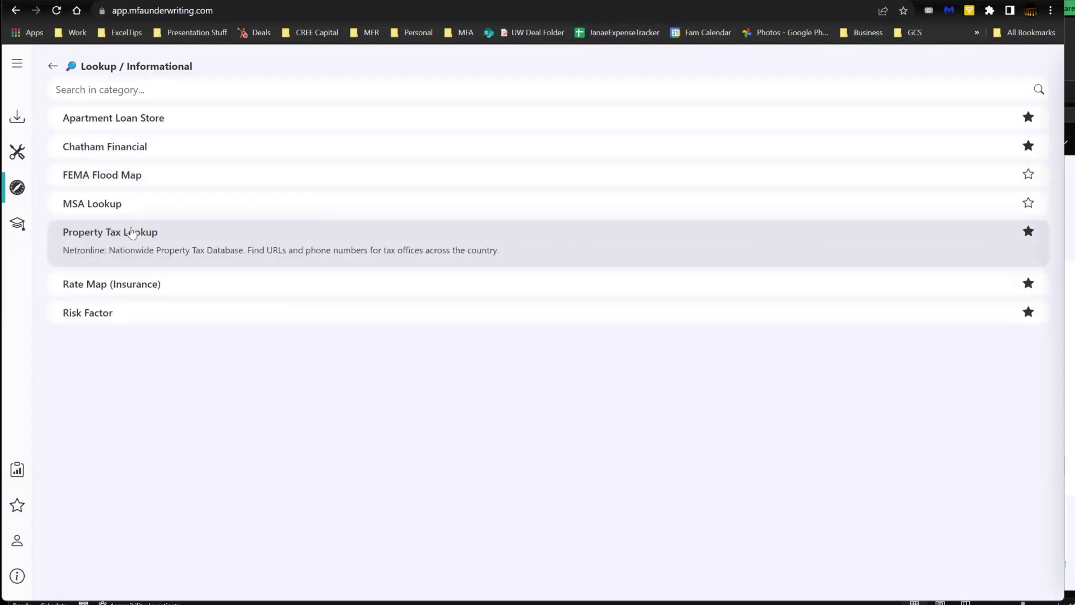
mouse_move(122, 267)
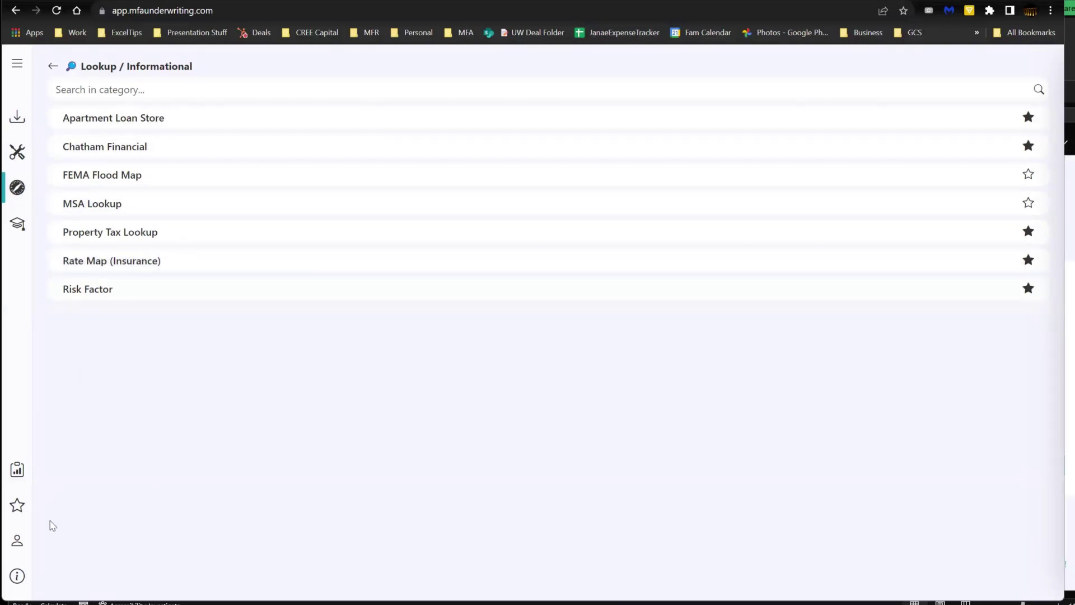
Go to the Favorites page and look through the starred websites, including Crime Grade and Place Explorer.
left_click(16, 507)
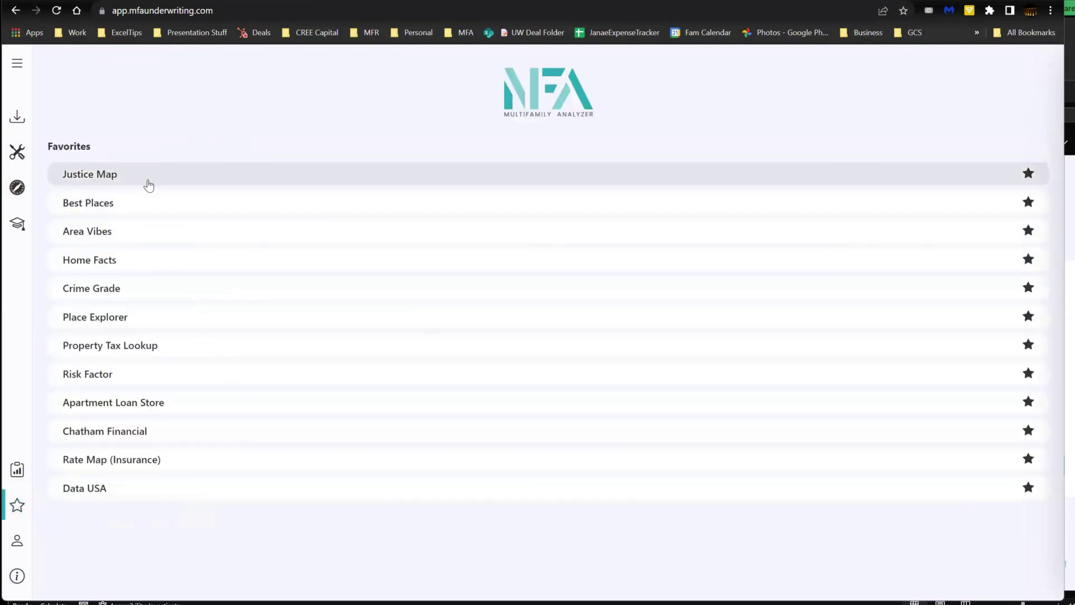
left_click(130, 287)
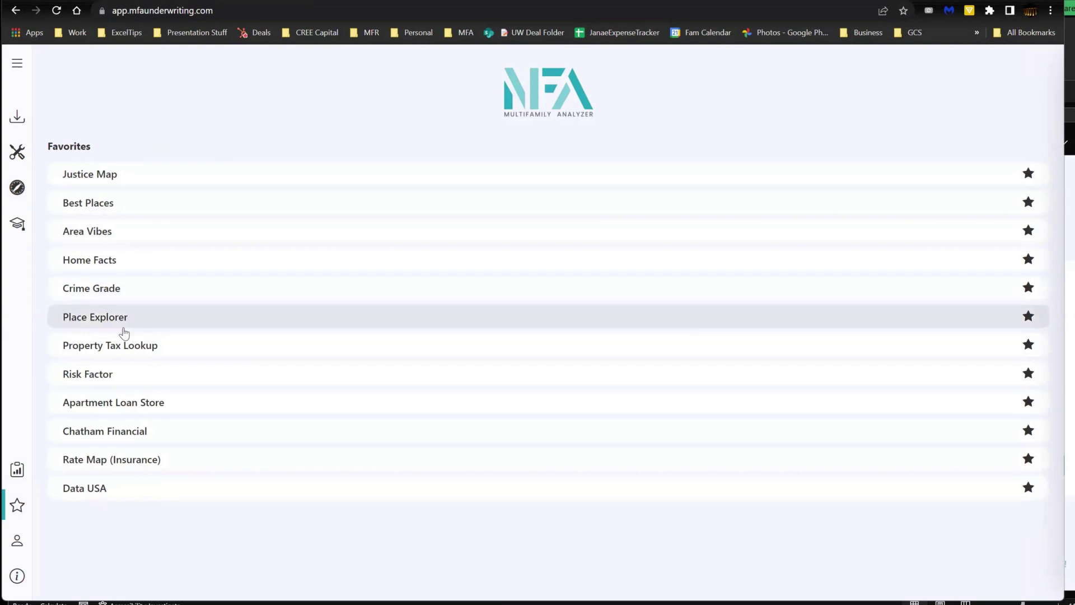
mouse_move(125, 331)
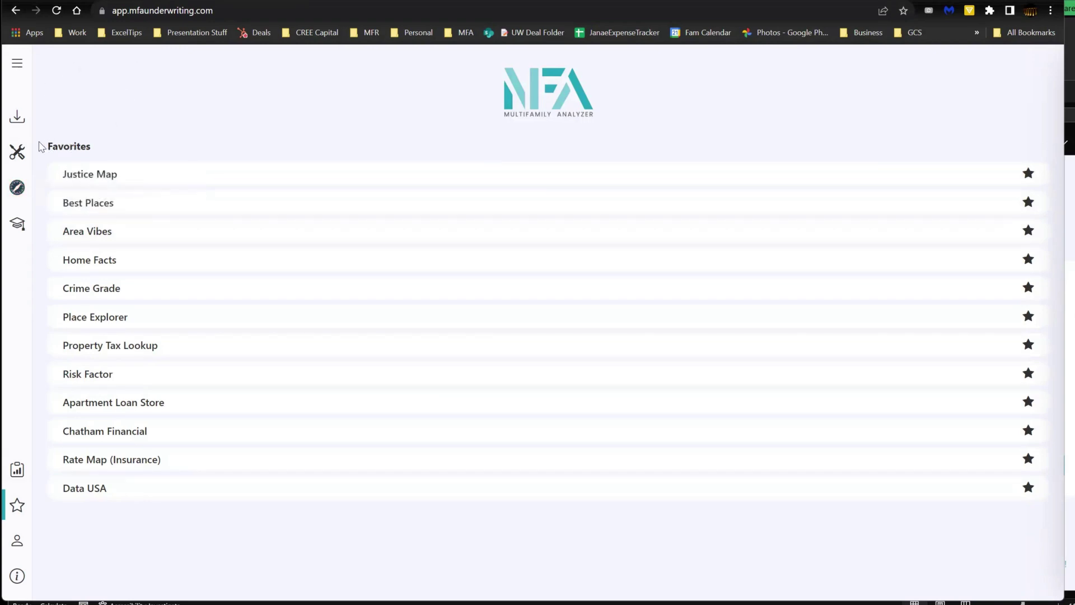
Revisit the Underwriting Models downloads, then return to the Helpful Websites link categories.
left_click(17, 116)
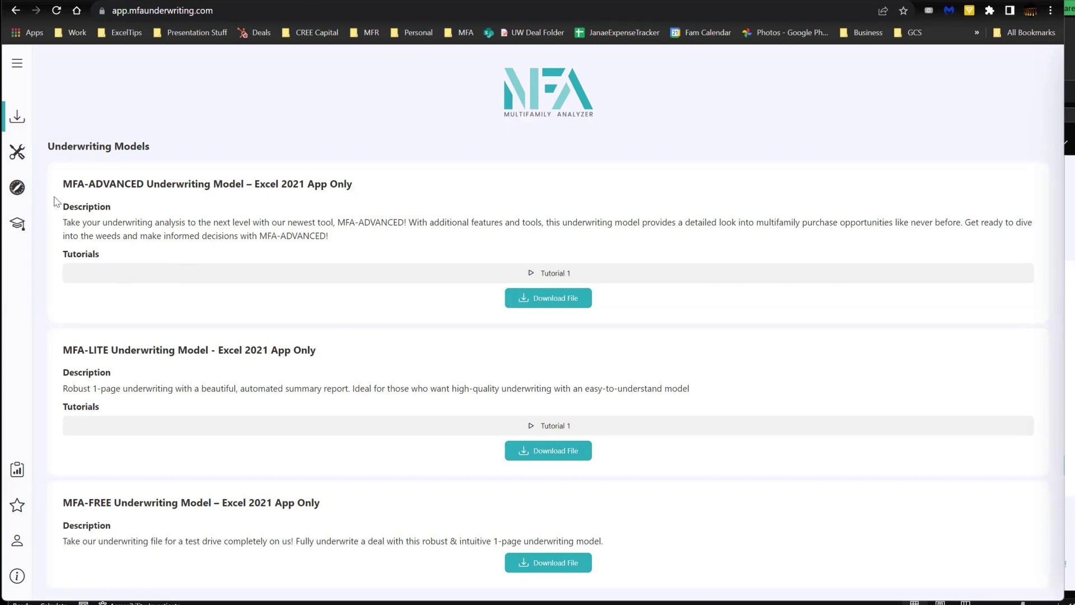
left_click(17, 152)
left_click(17, 187)
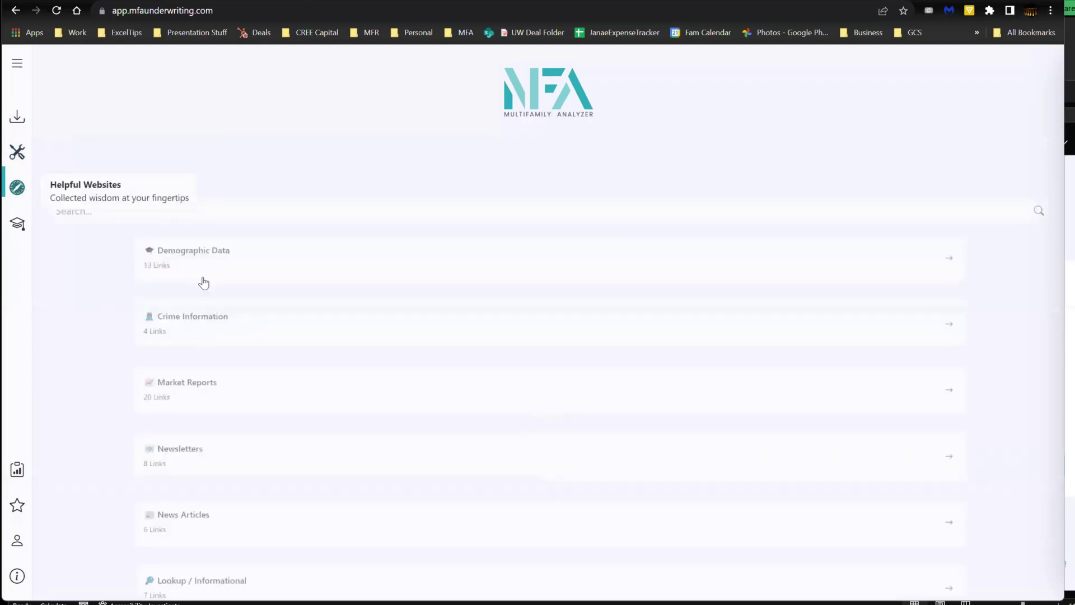